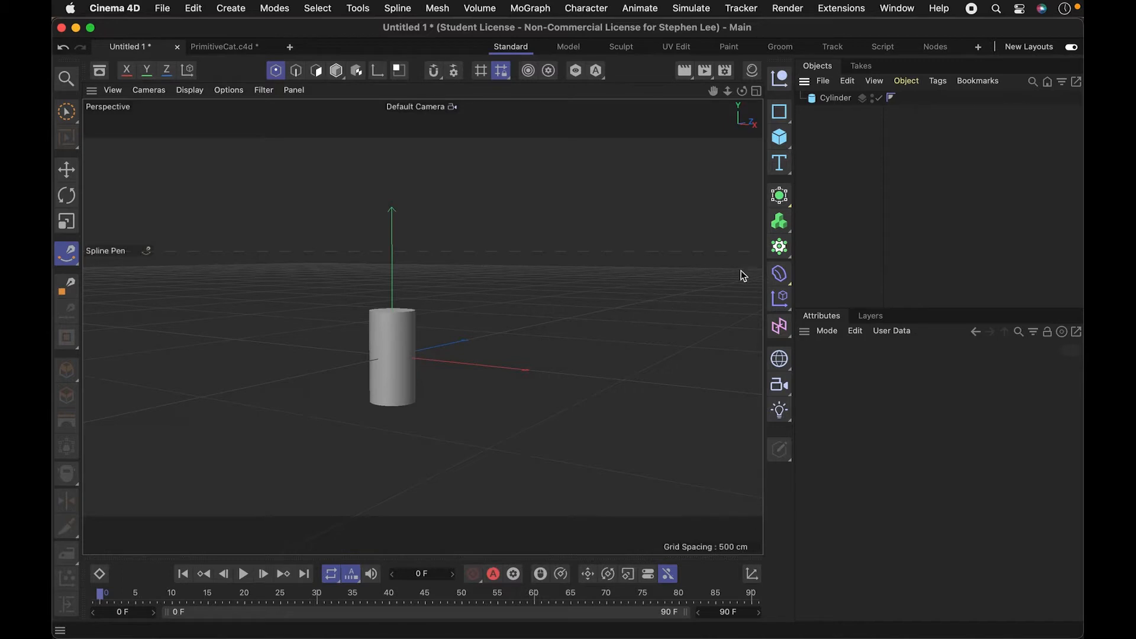
Step: Add a Bend deformer and make it a child of the cylinder
click(779, 275)
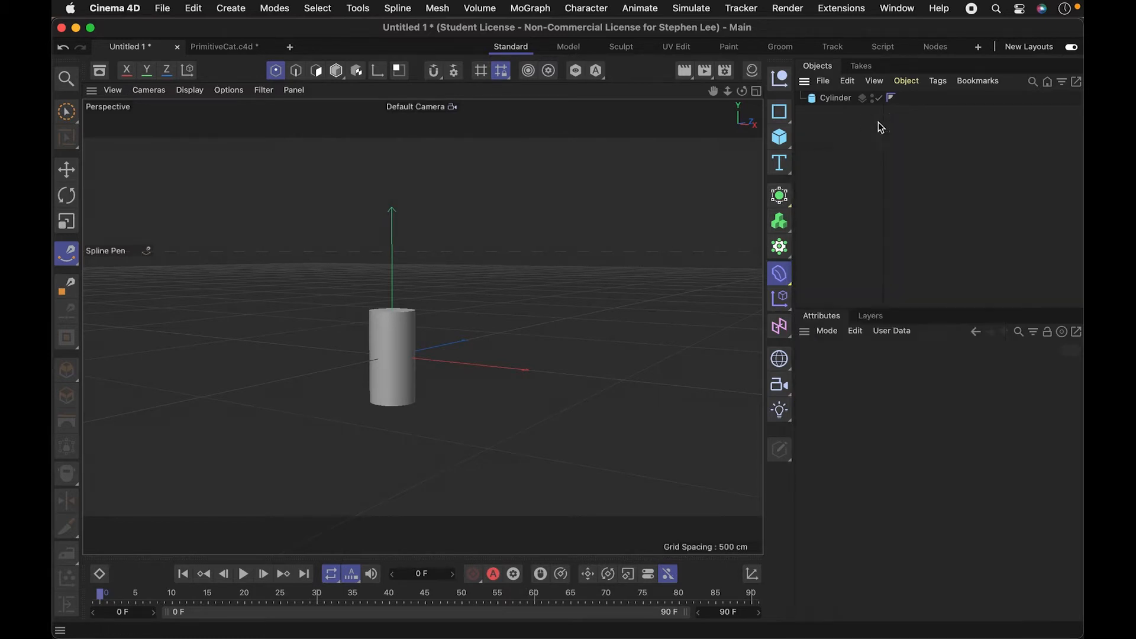
click(780, 276)
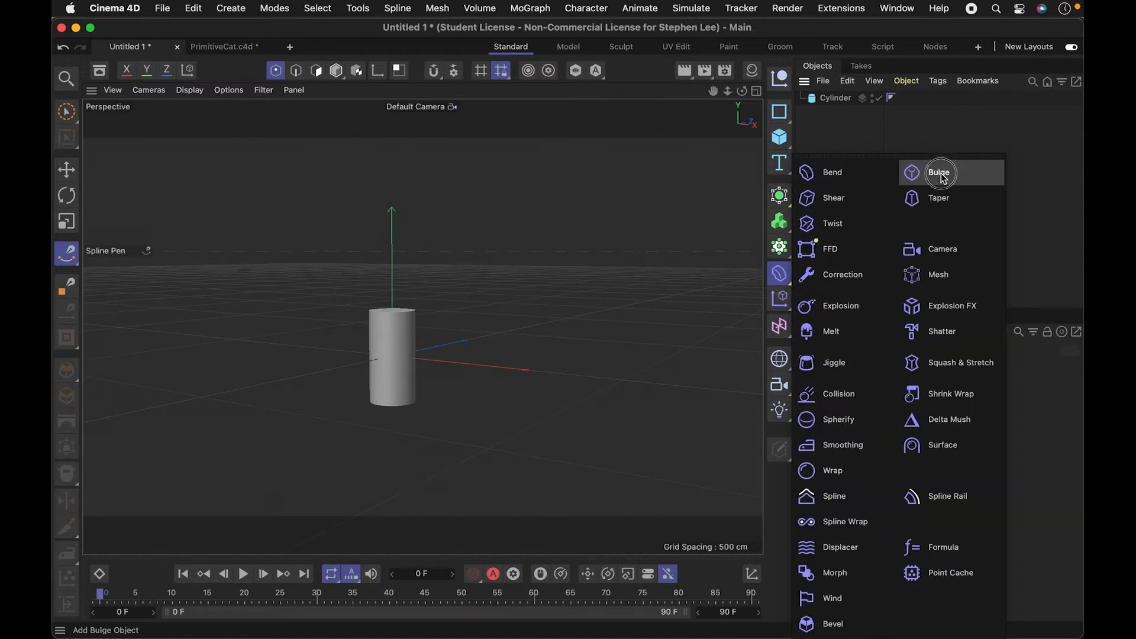
click(847, 171)
click(827, 132)
drag(822, 99, 824, 111)
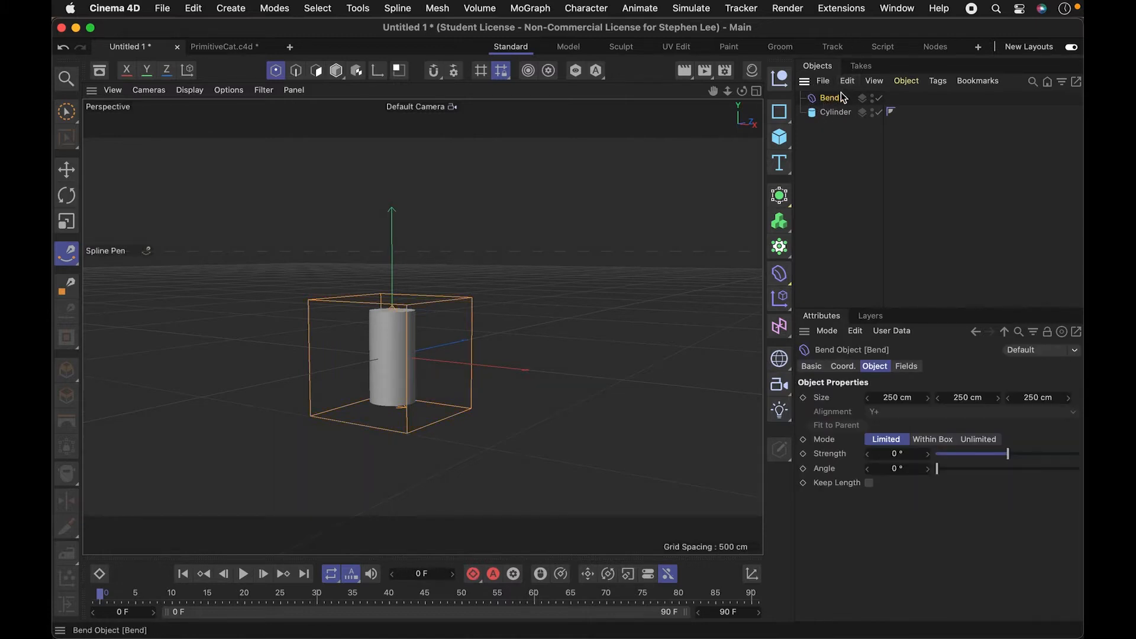
mouse_move(831, 101)
mouse_down()
mouse_move(852, 103)
mouse_move(848, 130)
mouse_move(840, 116)
mouse_up()
click(840, 101)
click(839, 114)
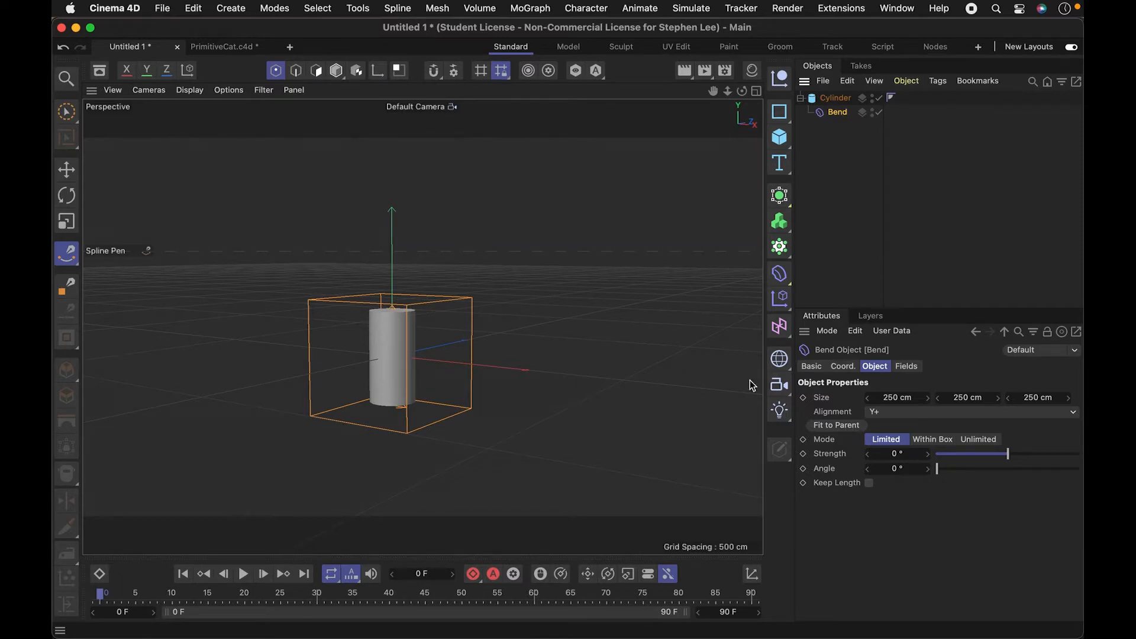
Step: Fit the Bend deformer to its parent cylinder and set its strength to 136°
key(3)
drag(406, 389, 588, 357)
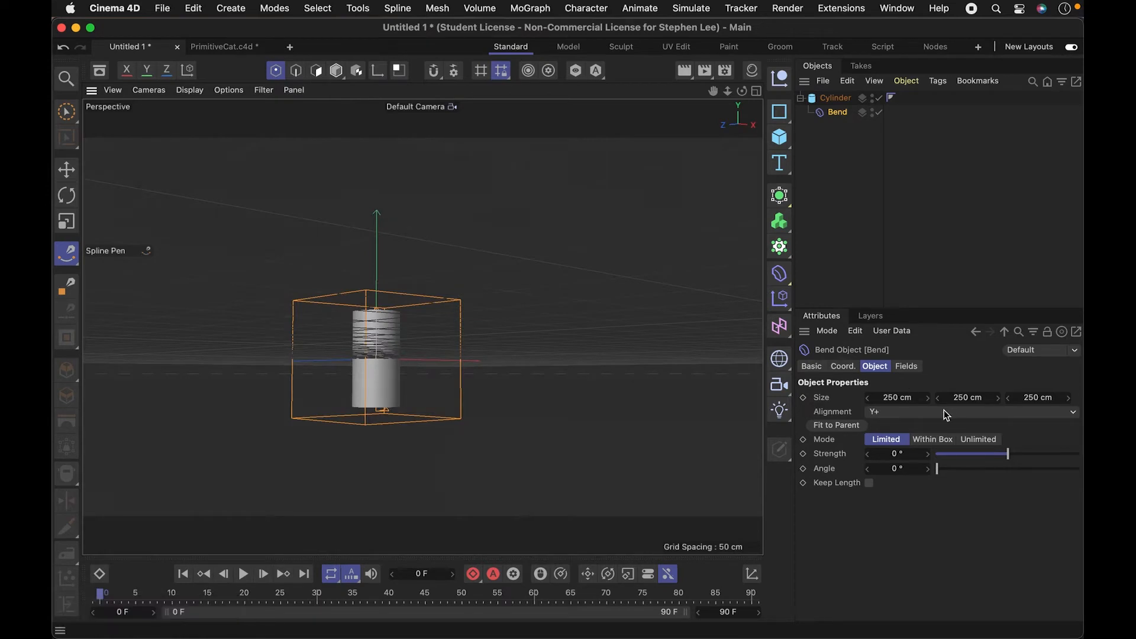
click(842, 426)
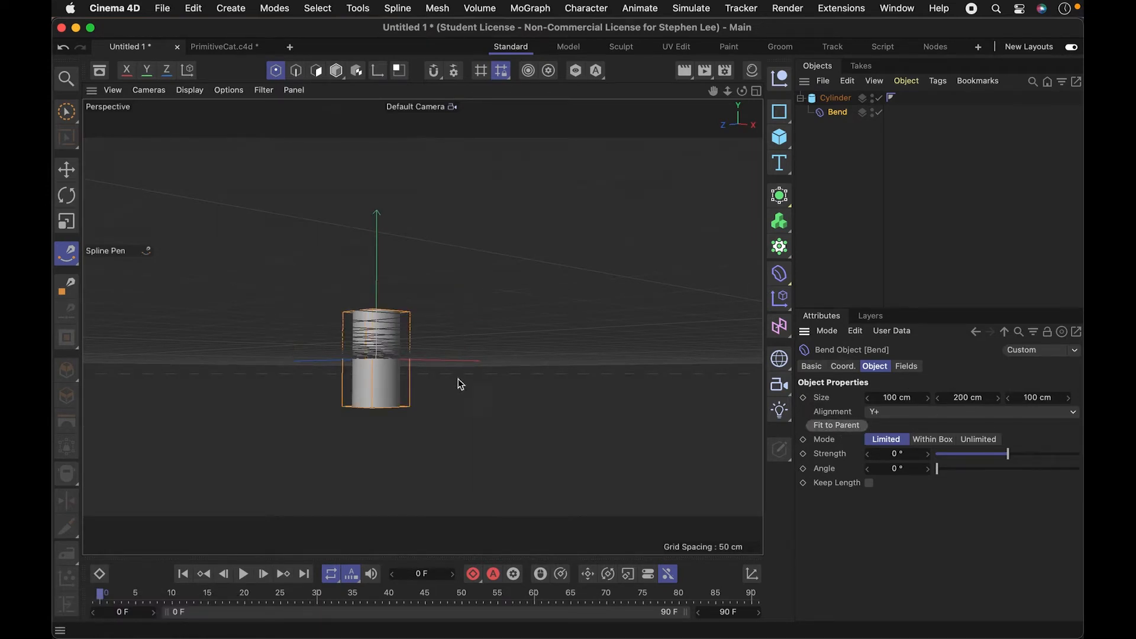
key(2)
drag(447, 386, 558, 332)
key(3)
key(1)
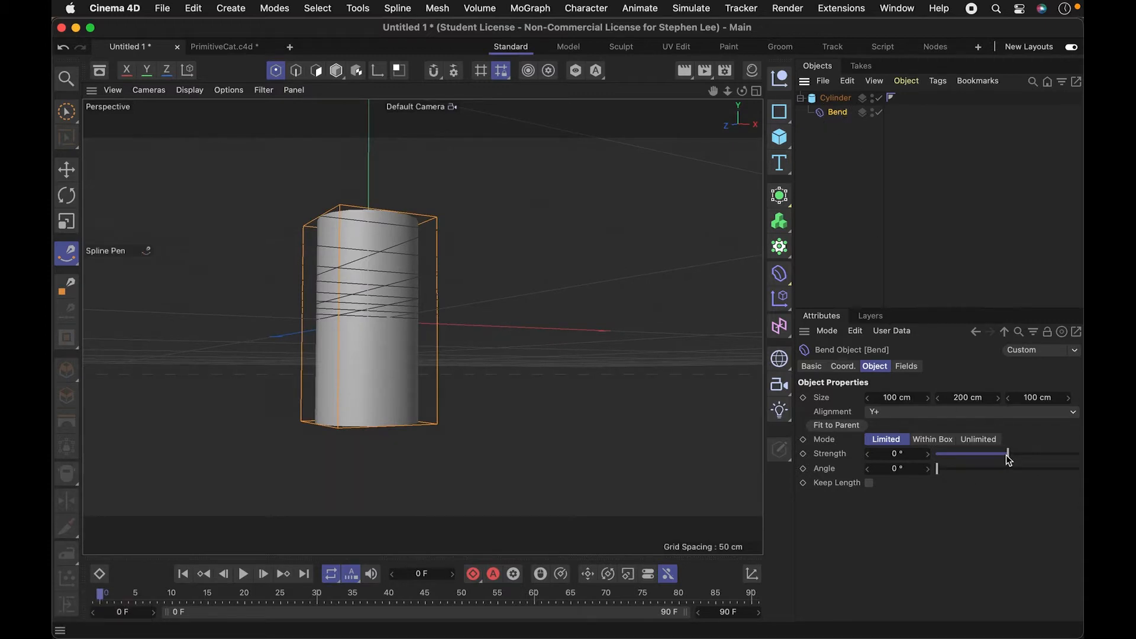
drag(1008, 459, 1036, 454)
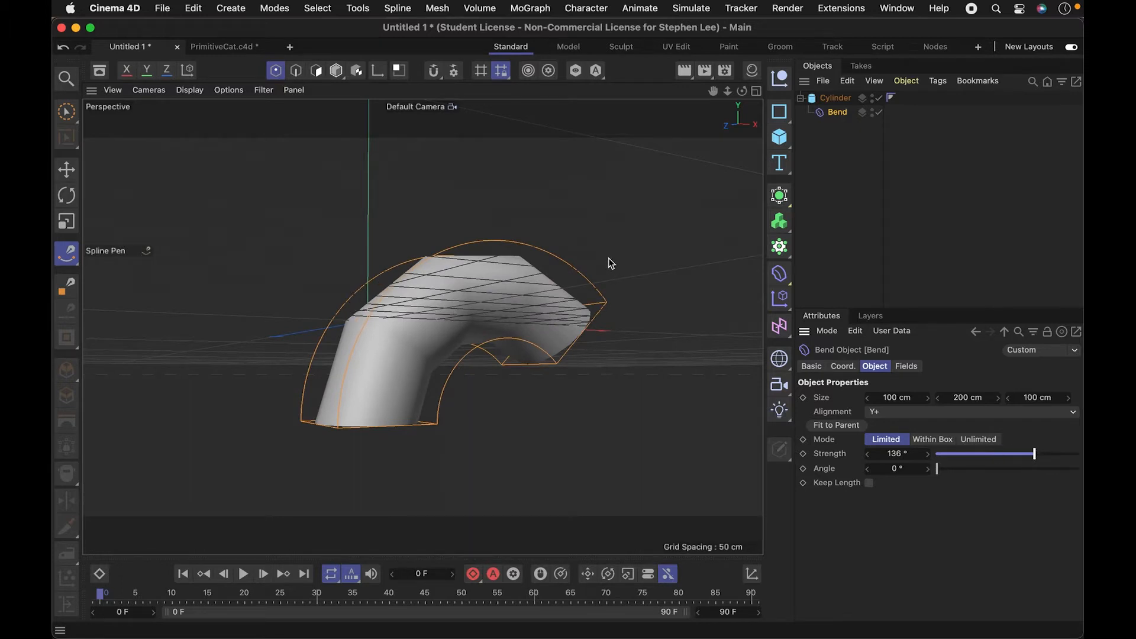
Step: Show the model with Gouraud Shading (Lines) and set the cylinder's height segments to 26
click(190, 90)
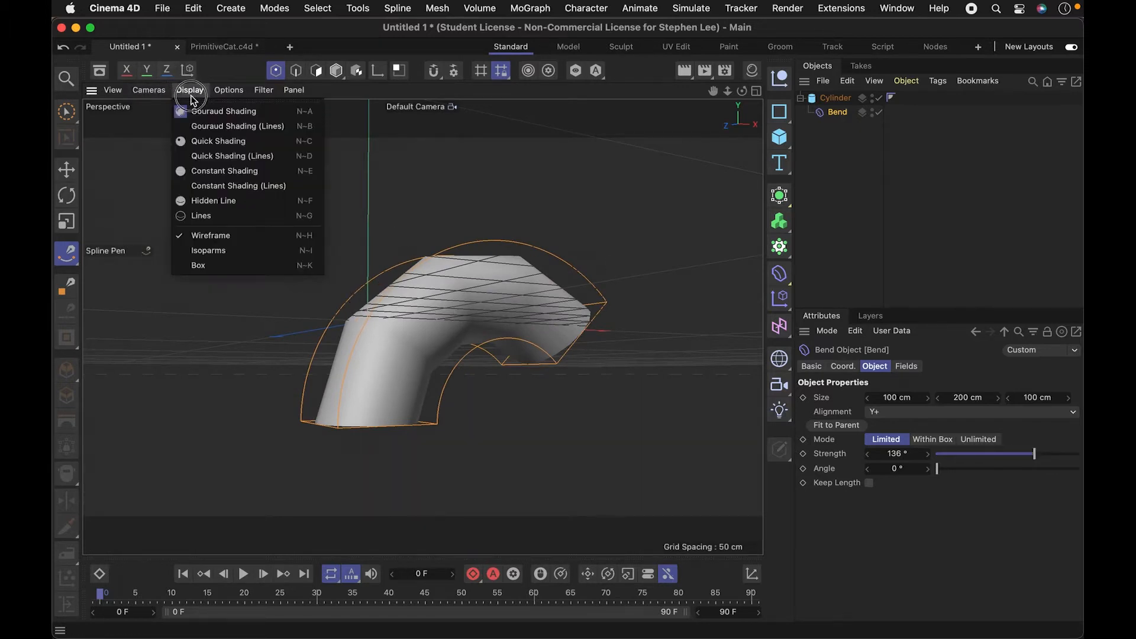
click(204, 123)
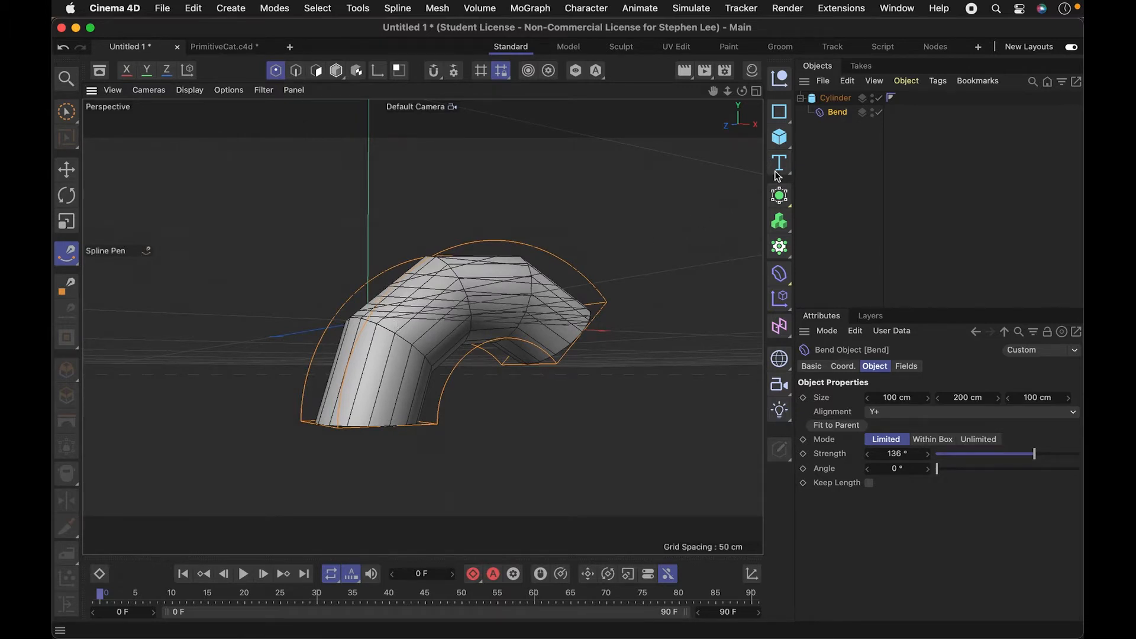
click(834, 99)
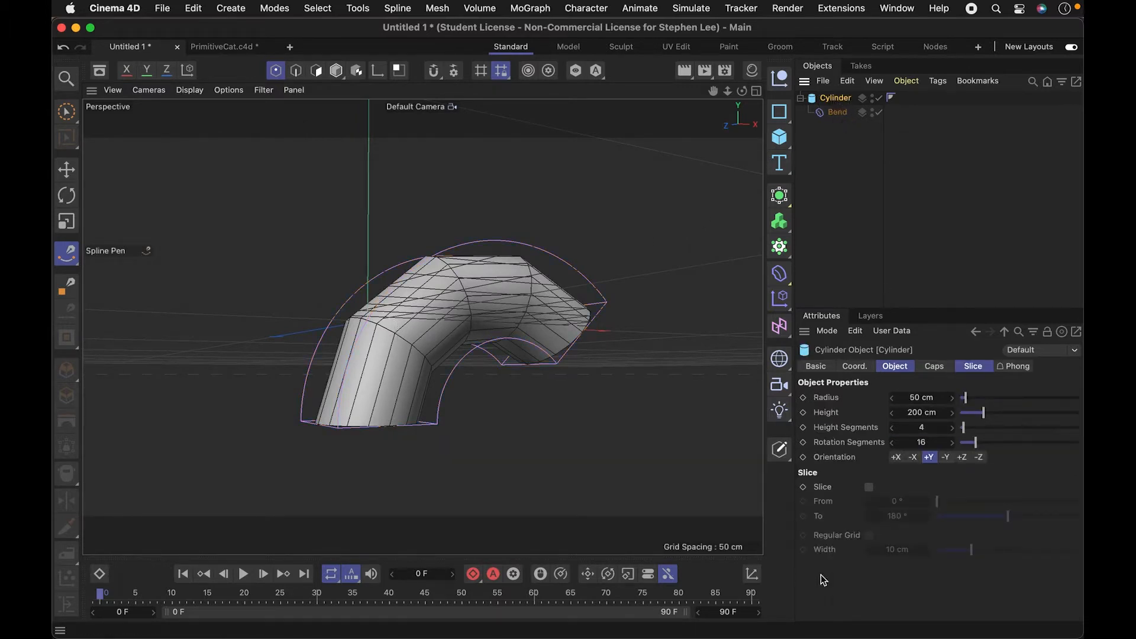
mouse_move(985, 428)
mouse_down()
mouse_move(971, 425)
mouse_move(989, 428)
mouse_up()
key(3)
mouse_move(496, 410)
mouse_down()
mouse_move(471, 393)
mouse_move(509, 398)
mouse_move(499, 395)
mouse_up()
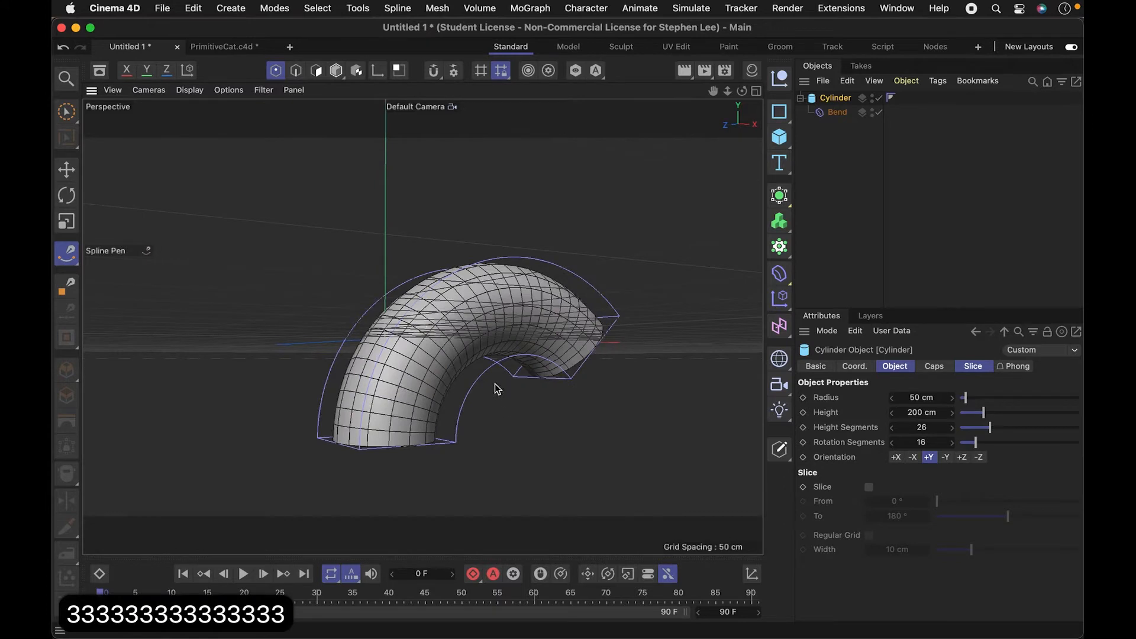
Step: Set the Bend deformer's strength to 100°
click(810, 196)
click(831, 100)
click(836, 112)
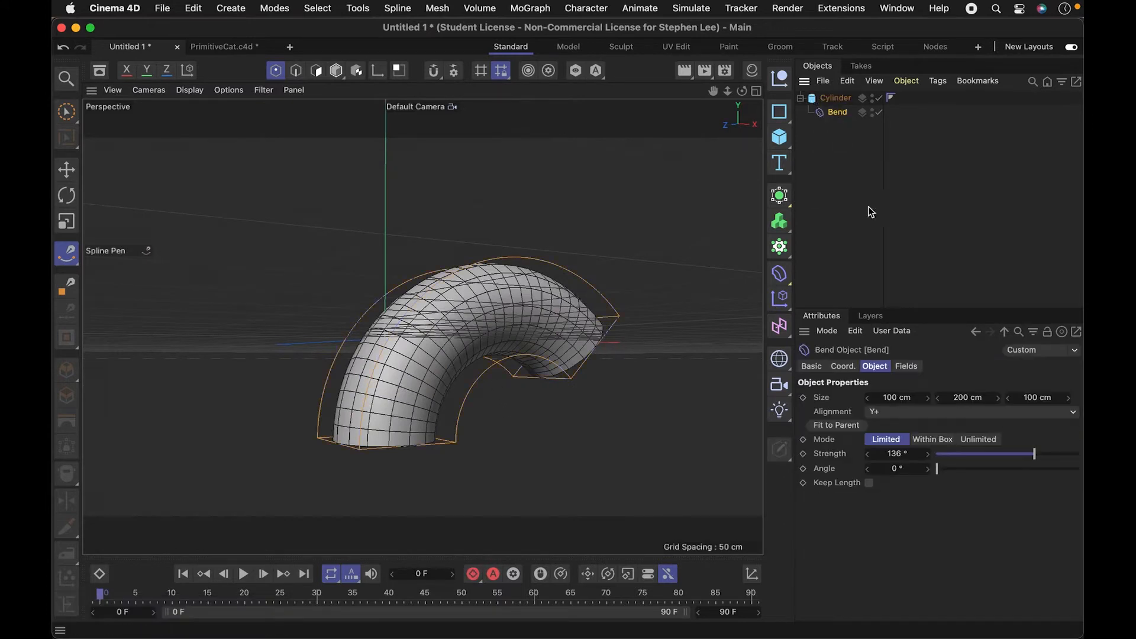
drag(1033, 459, 1029, 462)
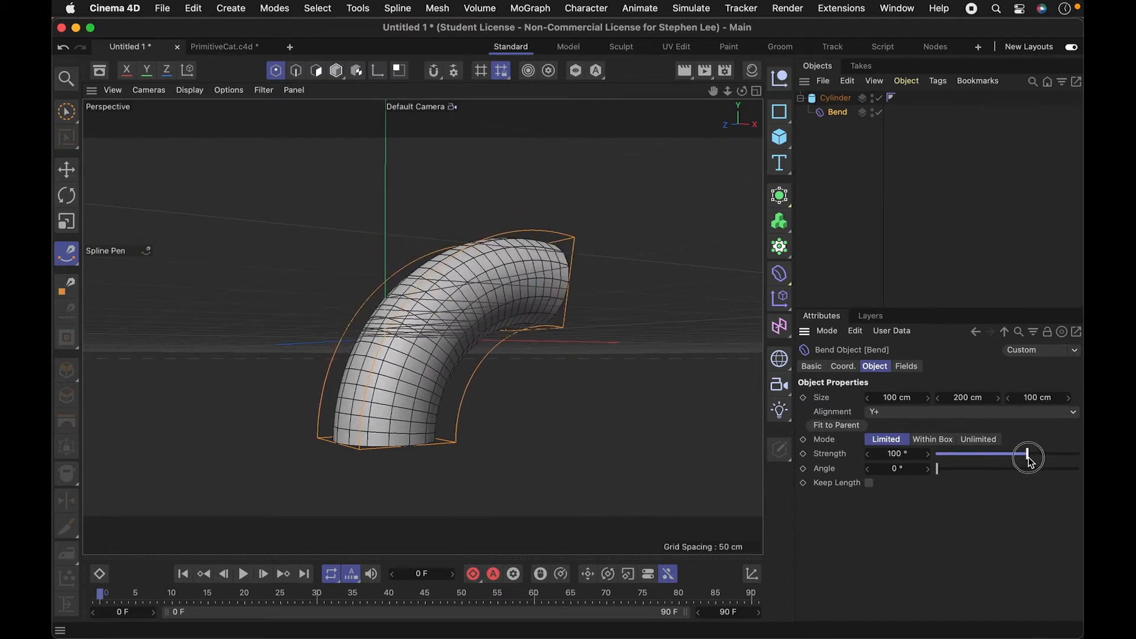
Step: Try an angle of 241° on the Bend deformer and undo the change
key(3)
mouse_move(743, 376)
mouse_down()
mouse_move(682, 350)
mouse_move(727, 374)
mouse_up()
drag(937, 471, 1033, 474)
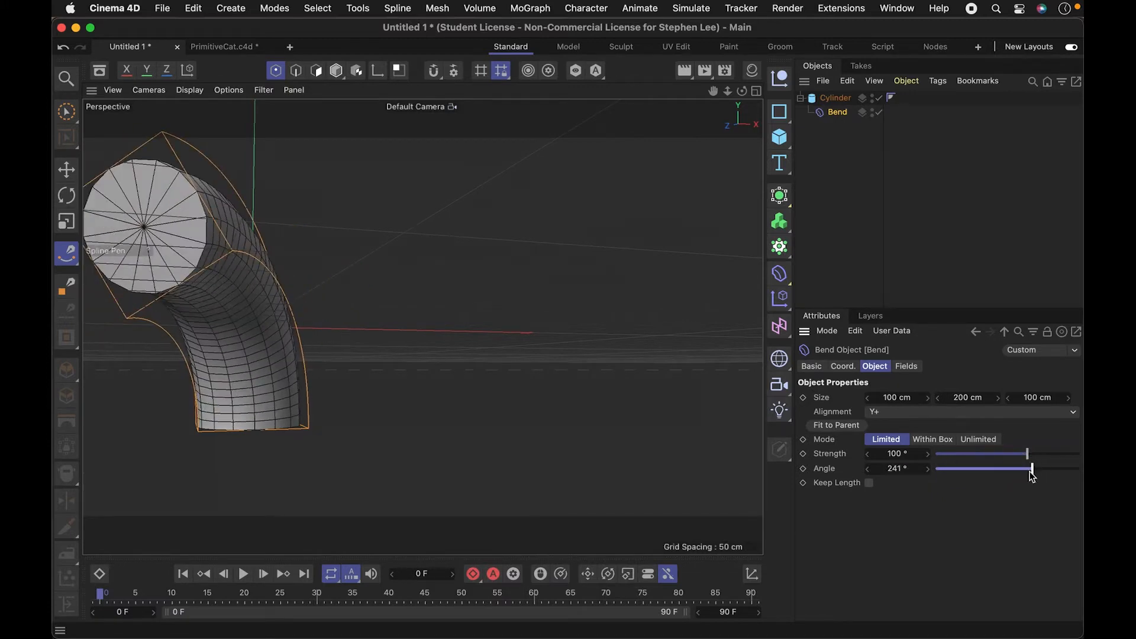
key(super+z)
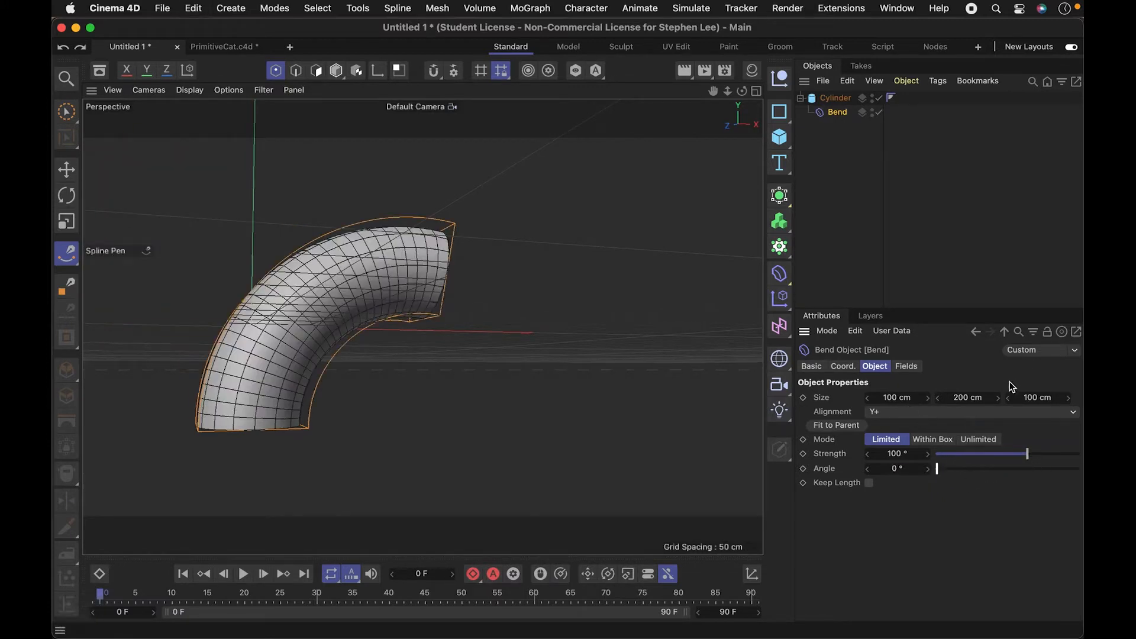
Step: Set the second size value of the Bend deformer to 338 cm so its cage extends past the cylinder
drag(999, 399, 1062, 399)
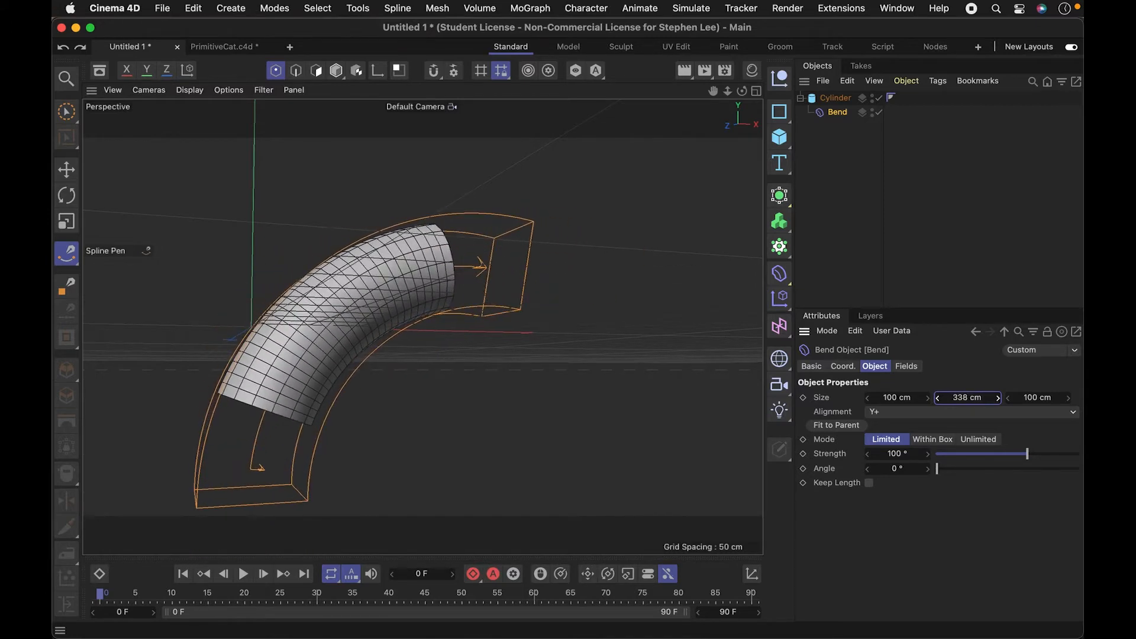
key(3)
drag(385, 424, 429, 421)
key(3)
drag(533, 402, 579, 397)
key(1)
key(1)
drag(556, 340, 393, 319)
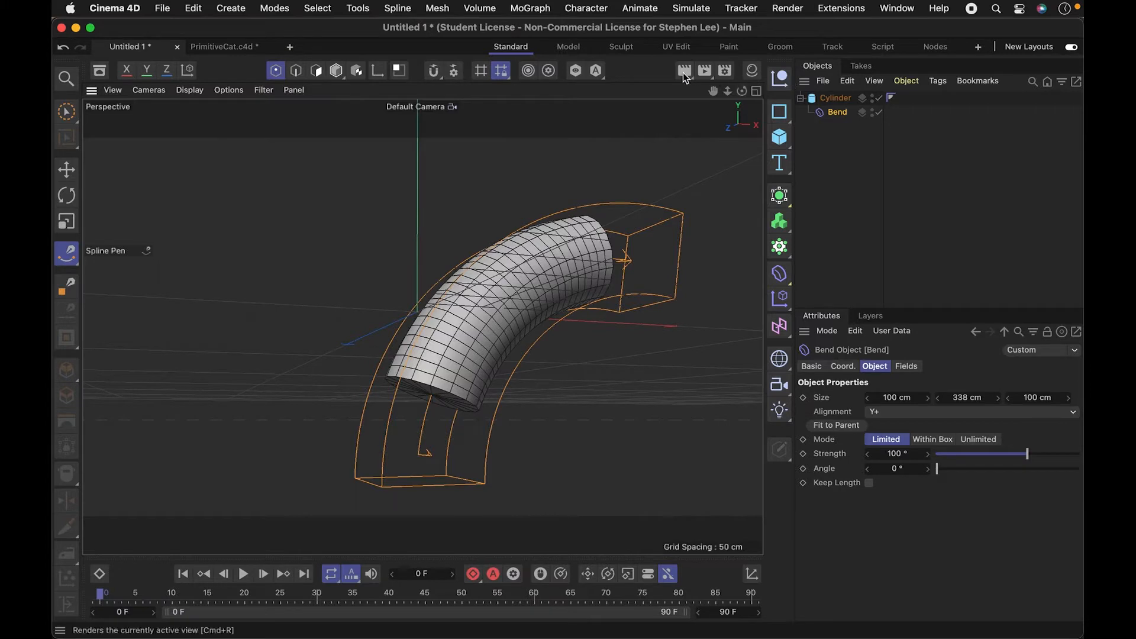
Step: Add a second cylinder and move it well clear of the bent one along the red axis
click(779, 137)
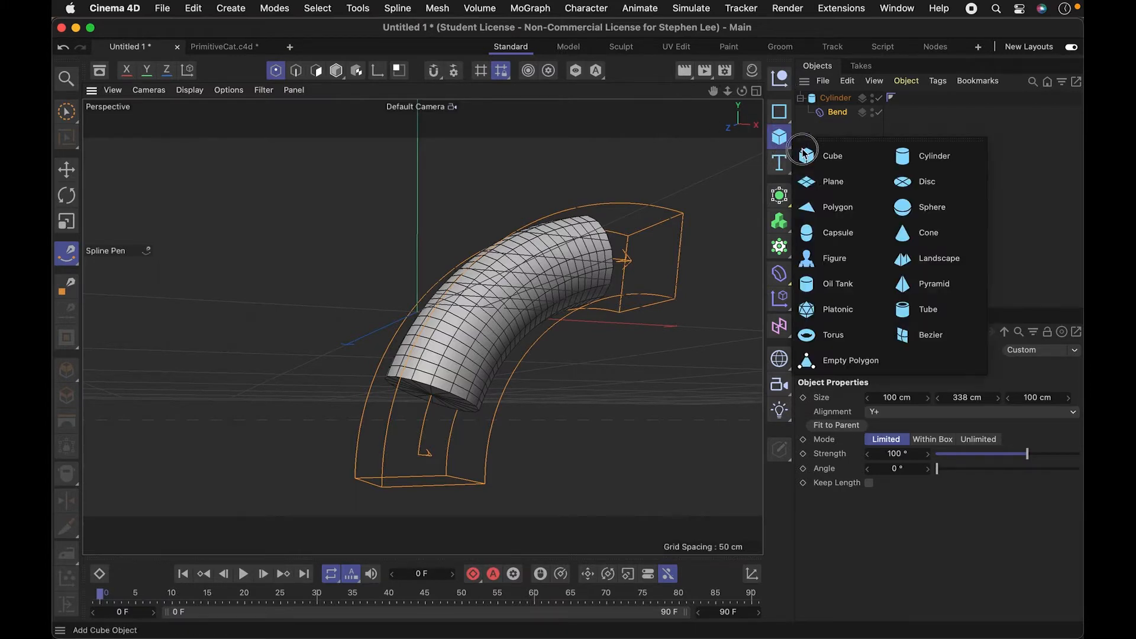
click(911, 155)
key(e)
key(e)
key(e)
key(e)
key(e)
key(e)
key(e)
key(e)
key(e)
key(e)
key(e)
key(e)
key(e)
key(e)
key(e)
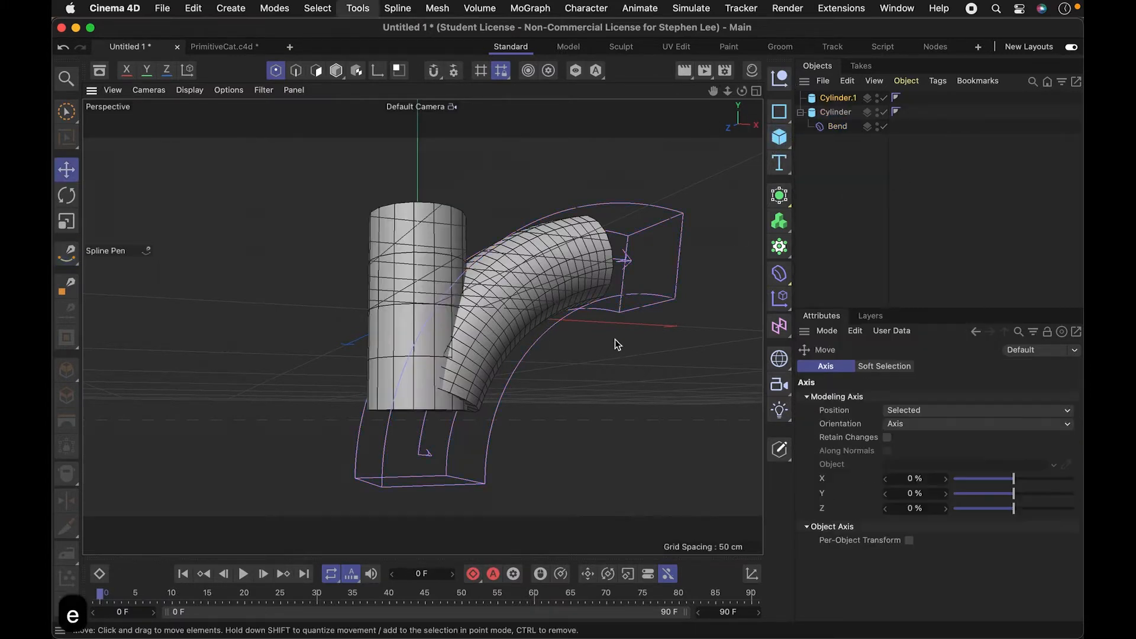
drag(477, 322, 296, 337)
key(e)
key(e)
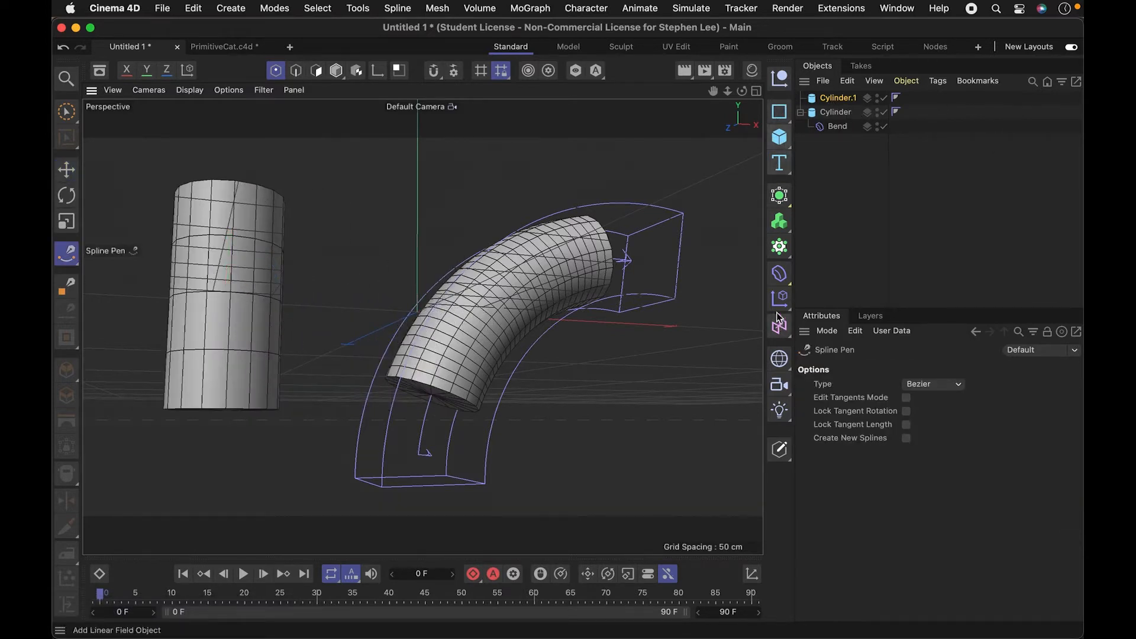
Step: Add a Twist deformer as a child of the second cylinder and fit it to its parent
click(779, 274)
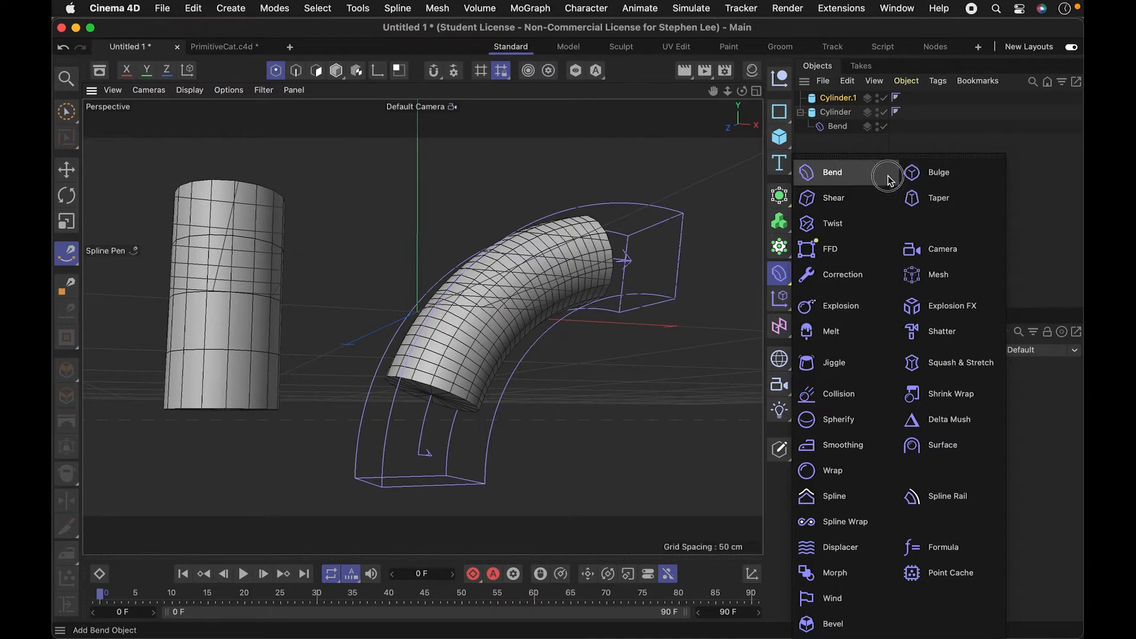
click(834, 224)
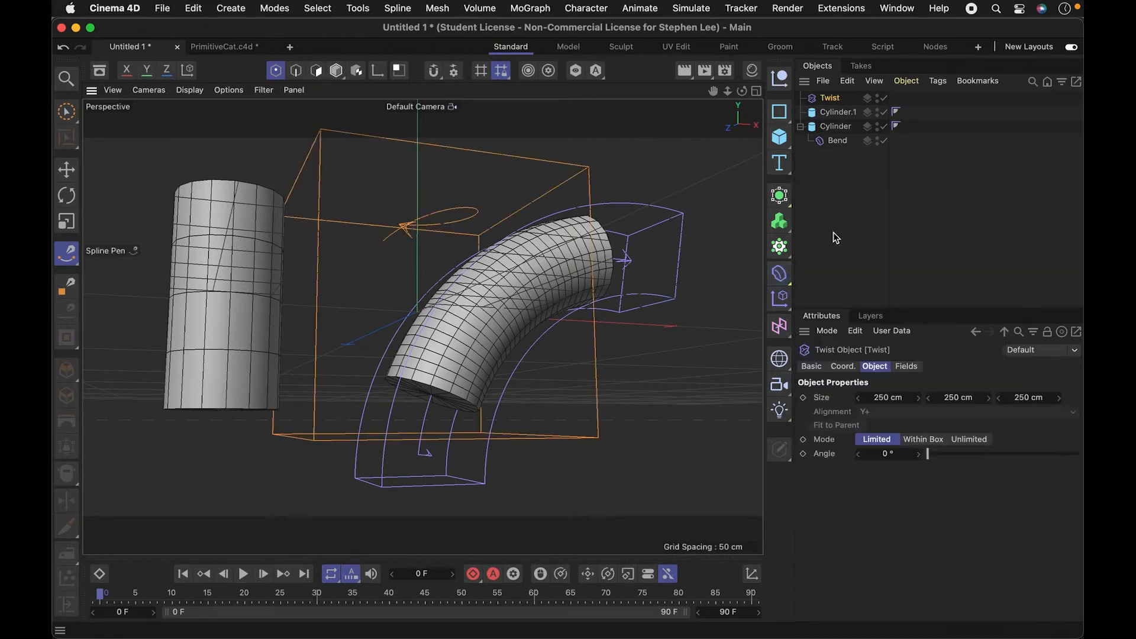
drag(831, 98, 844, 116)
click(840, 99)
click(843, 116)
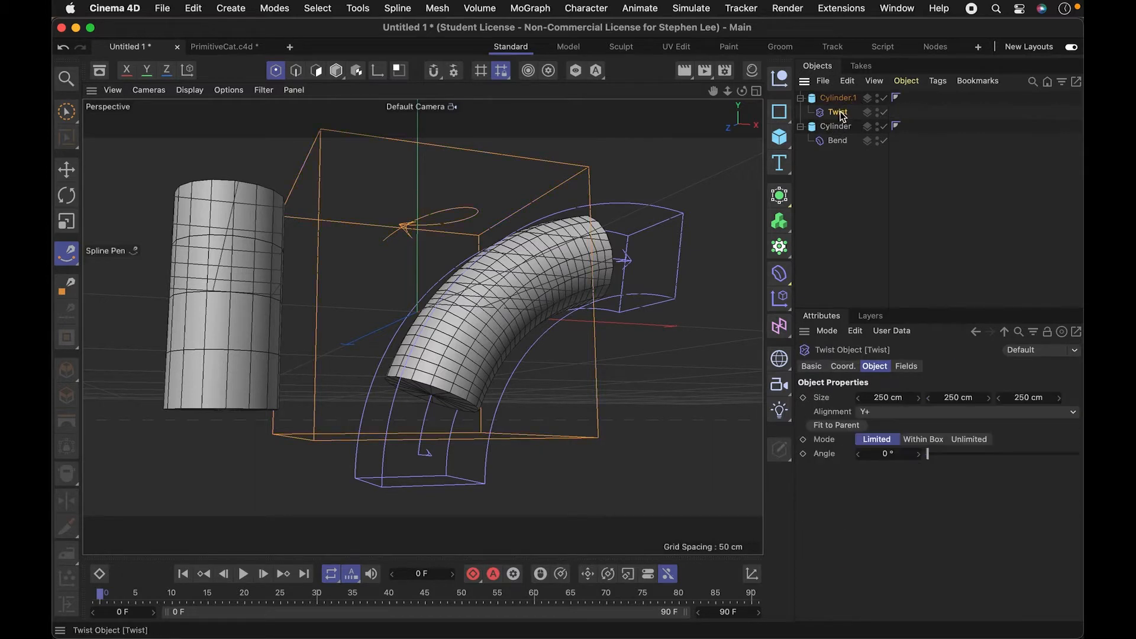
click(834, 425)
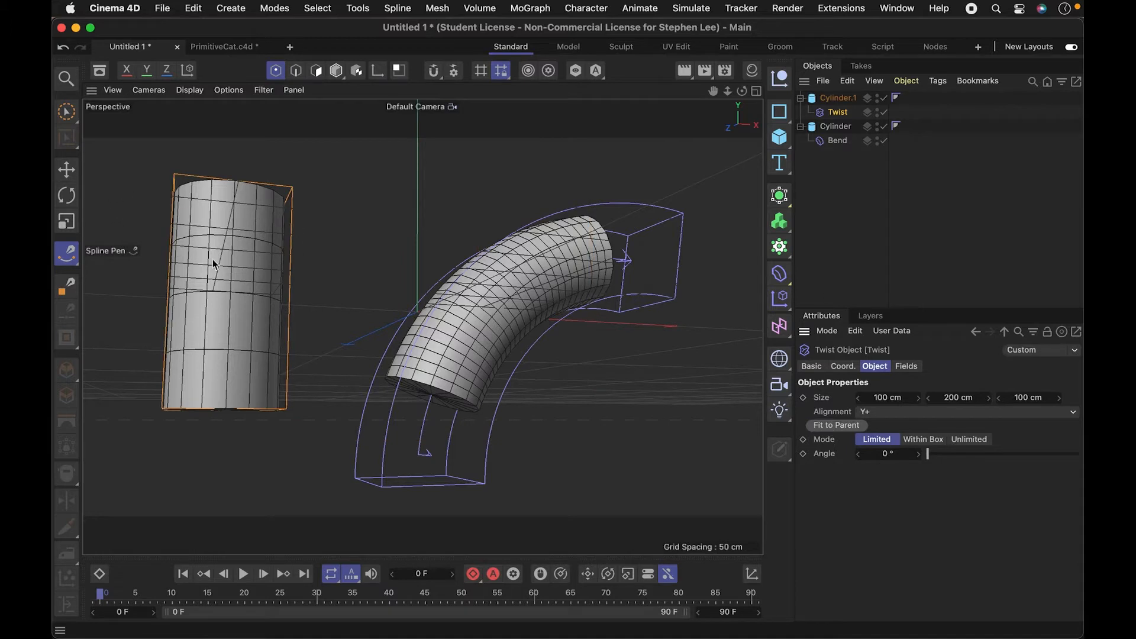
Step: Set the Twist deformer's angle to 177° and render the current view
key(3)
drag(240, 268, 315, 277)
key(1)
drag(949, 456, 1001, 456)
key(3)
drag(292, 338, 418, 345)
key(super+r)
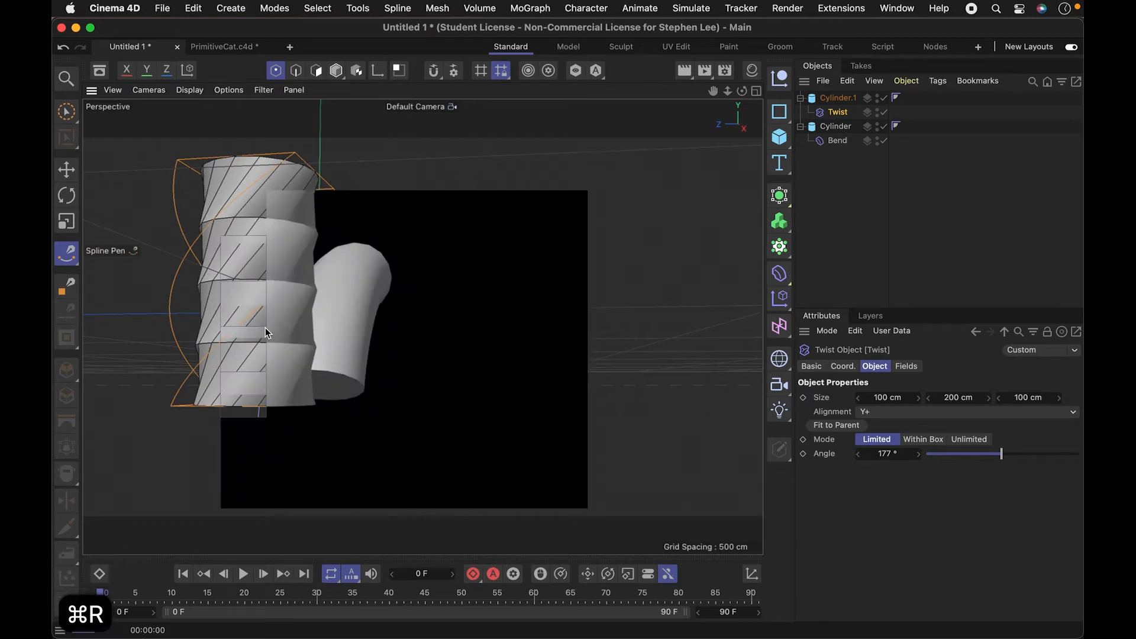
Step: Set the second cylinder's height segments to 17 and rotation segments to 18
click(829, 187)
click(838, 99)
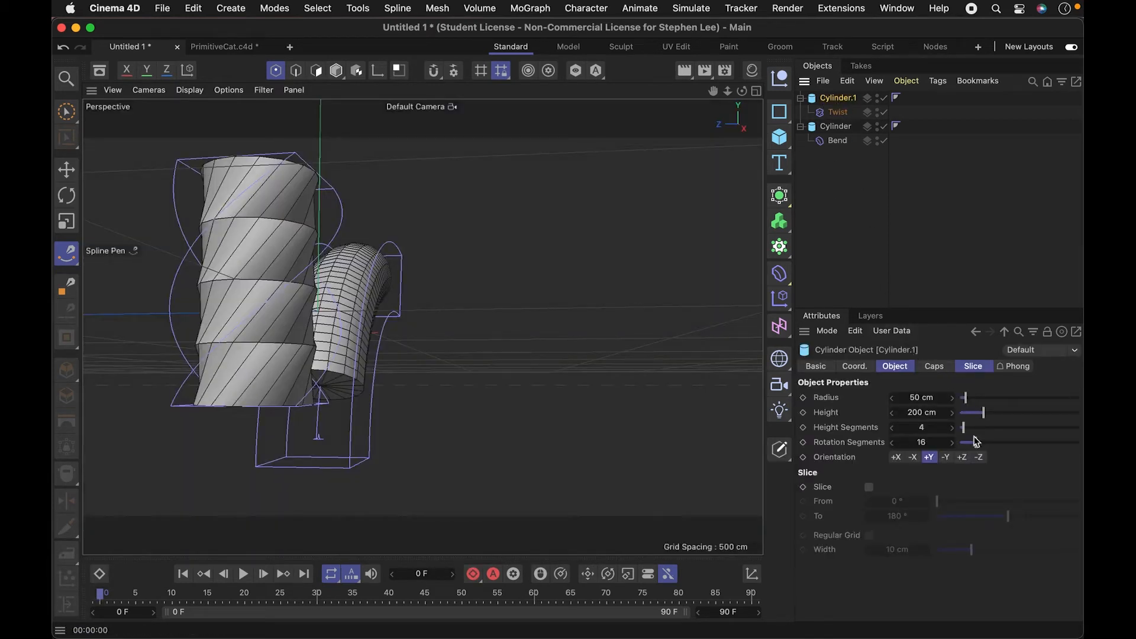
drag(970, 427, 979, 442)
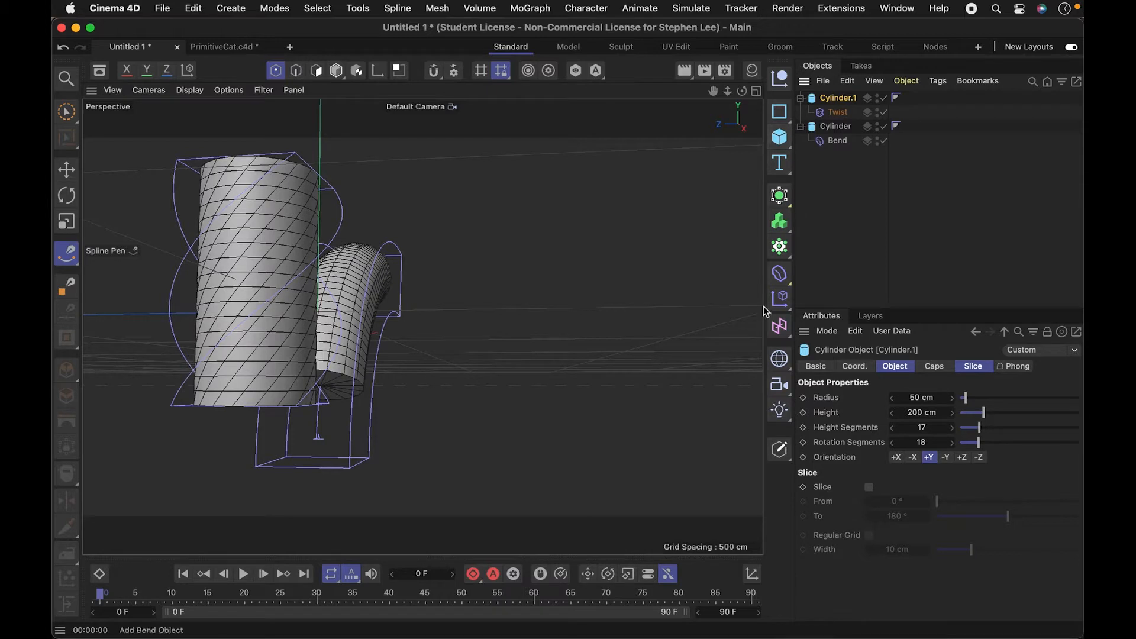
Step: Add a Taper deformer as a child of the second cylinder, above the Twist, and fit it to its parent
click(779, 273)
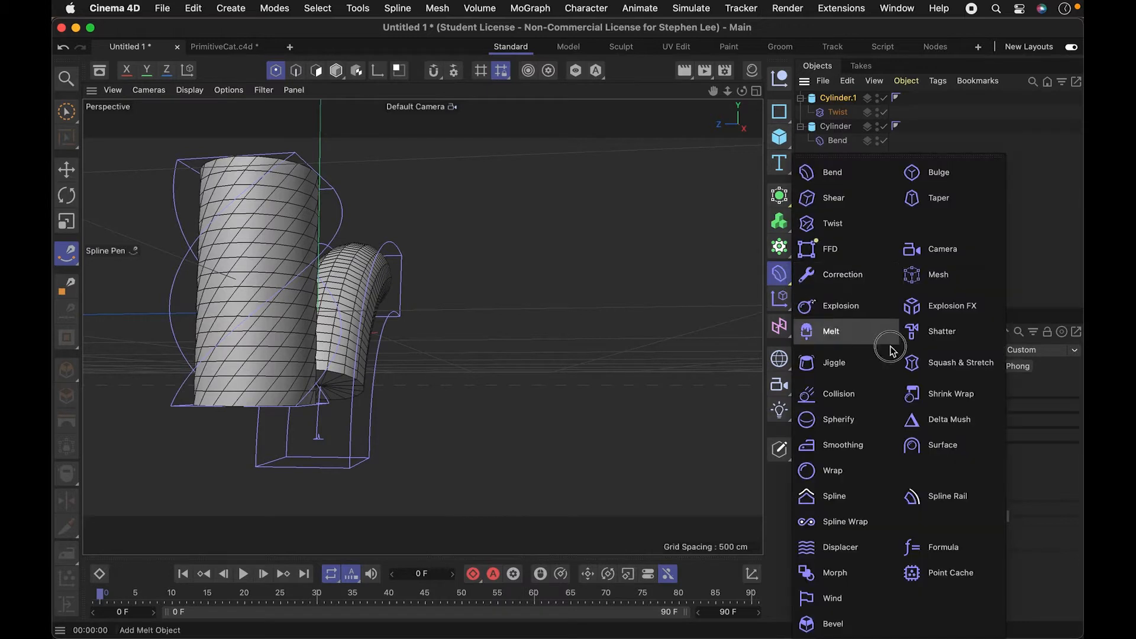
click(915, 205)
drag(830, 99, 834, 122)
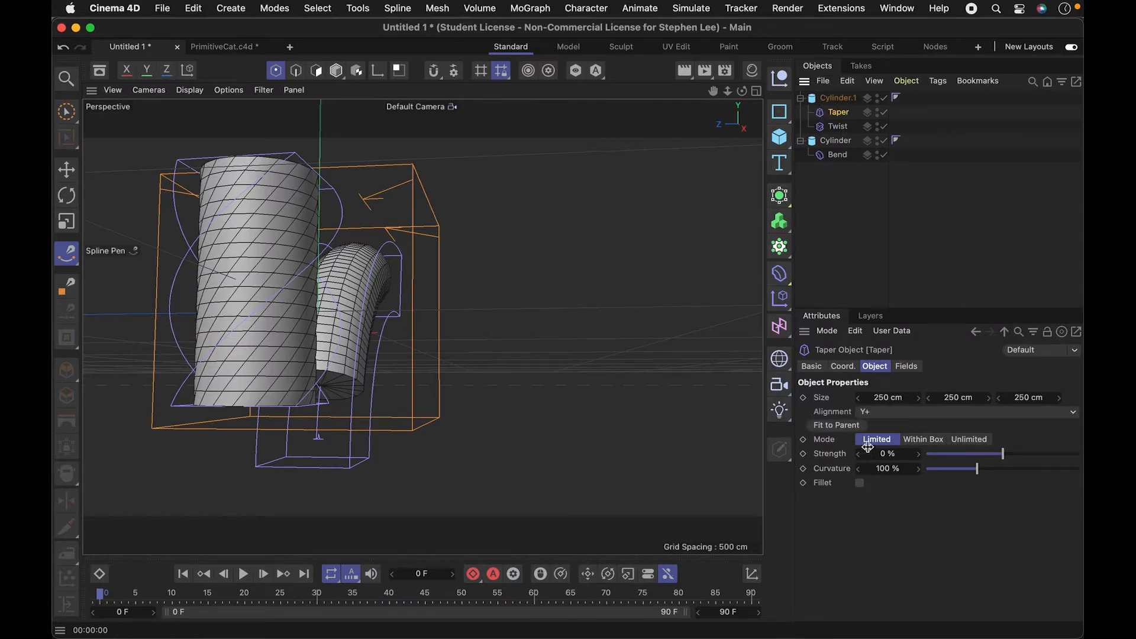
click(840, 425)
Step: Set the Taper deformer's strength to 78% and render the view showing both cylinders
drag(1005, 460, 1065, 454)
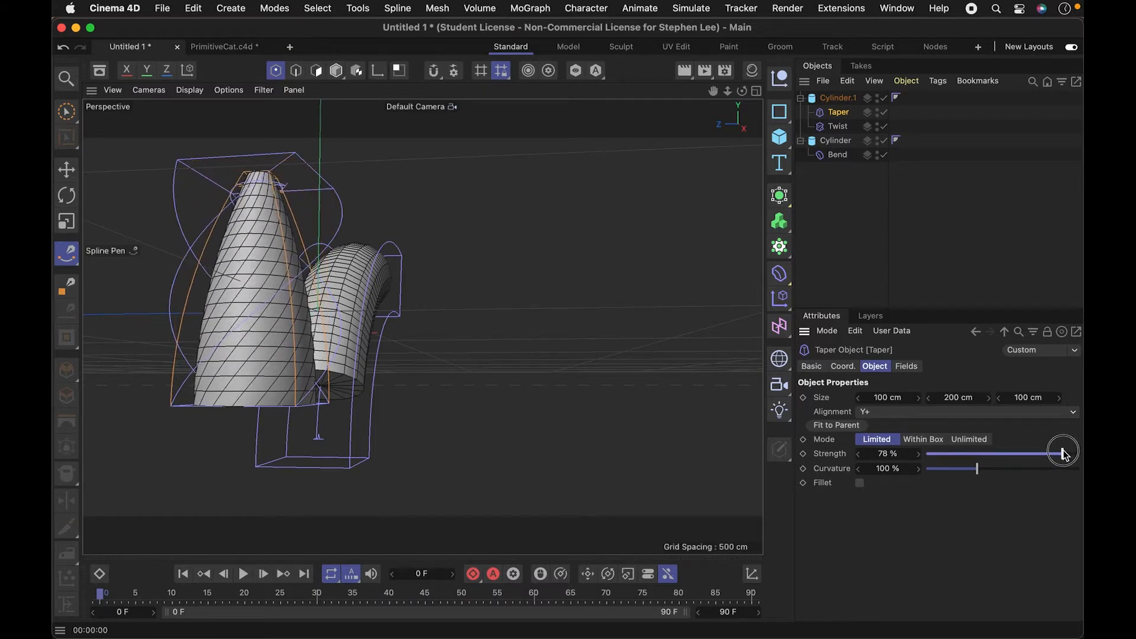
key(3)
drag(313, 371, 281, 314)
key(super+r)
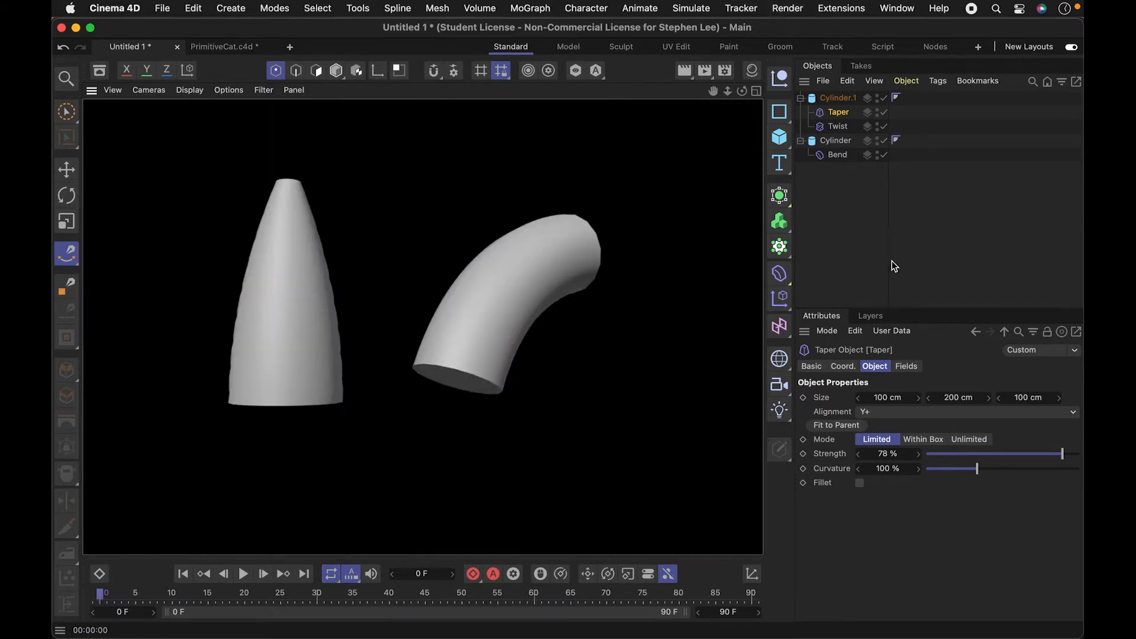
click(893, 266)
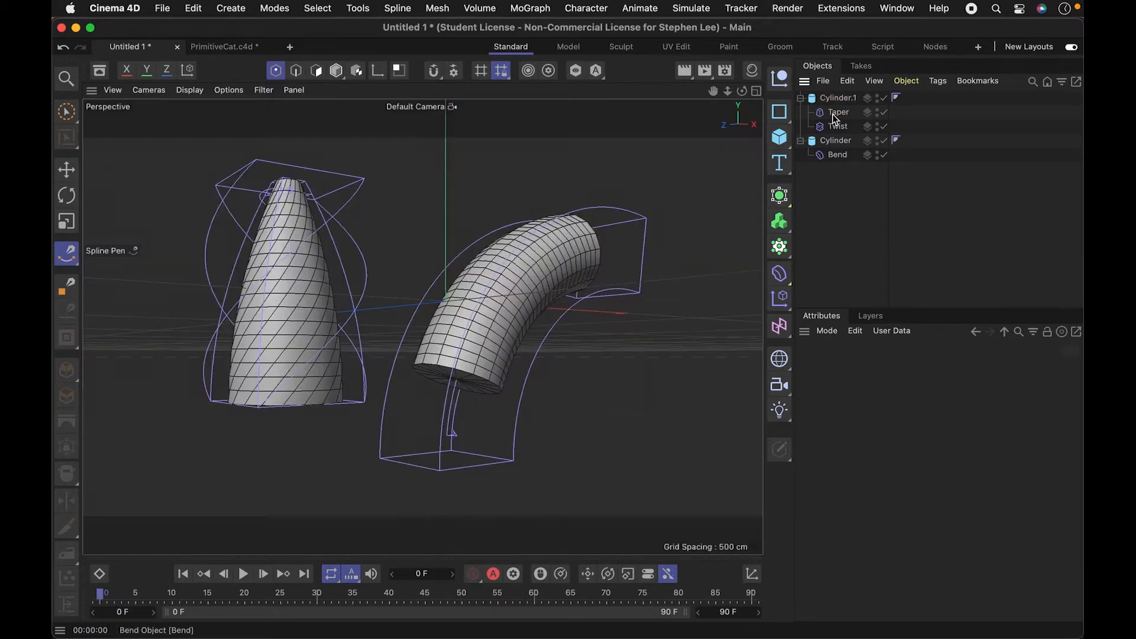
Step: Set the twisted, tapered cylinder's height segments to 10 and rotation segments to 7
click(837, 99)
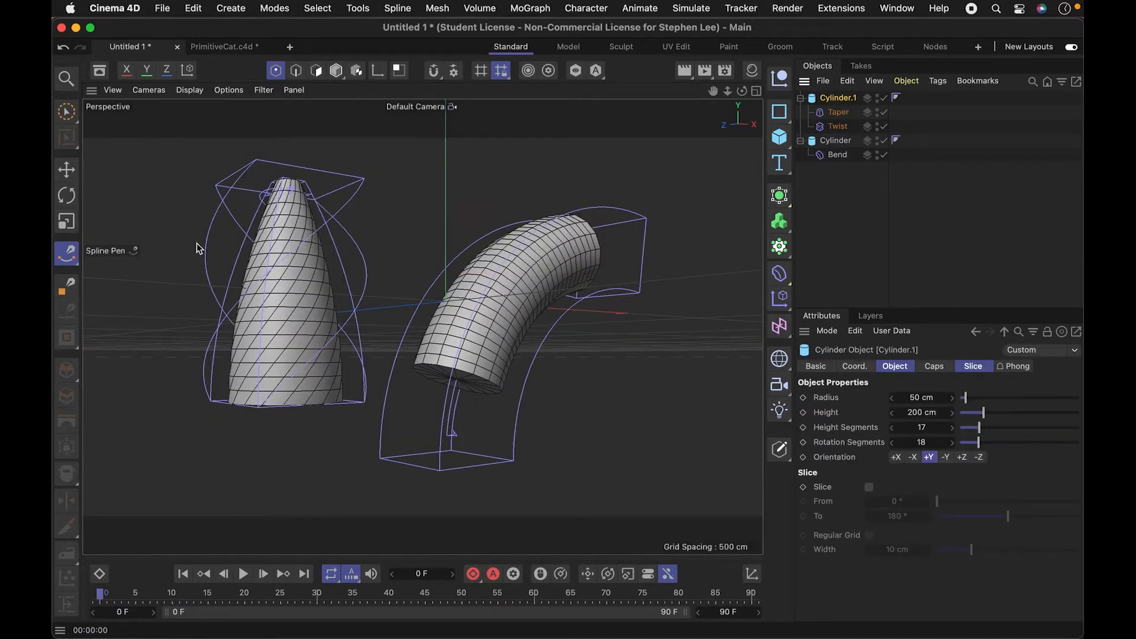
drag(982, 436, 965, 444)
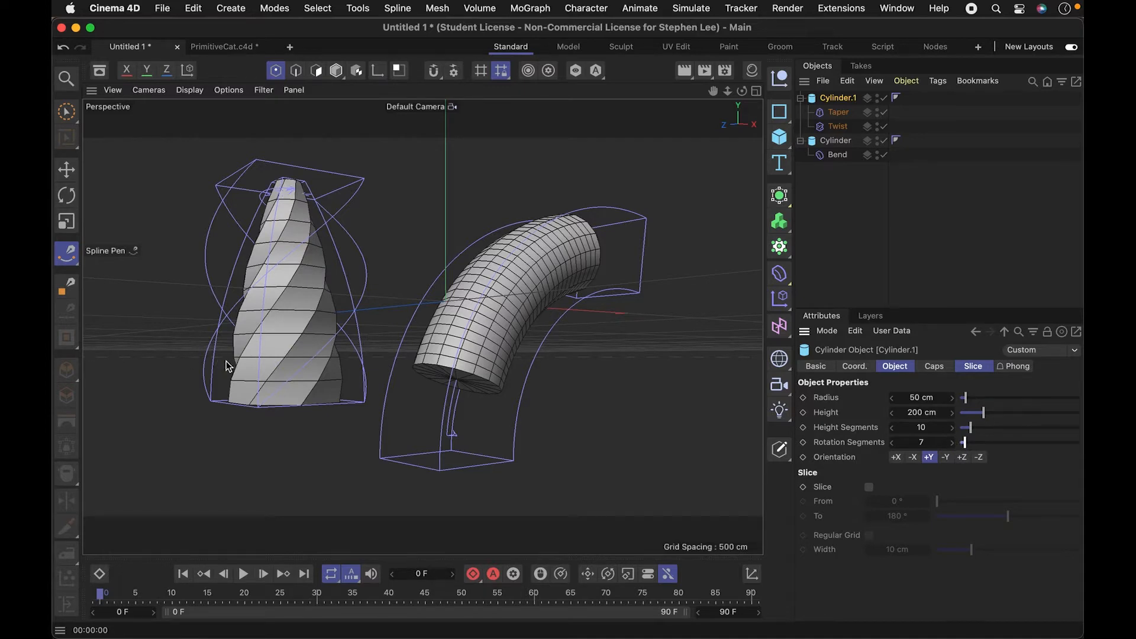
Step: Render the view to check the faceted twisted cylinder beside the bent cylinder
key(super+r)
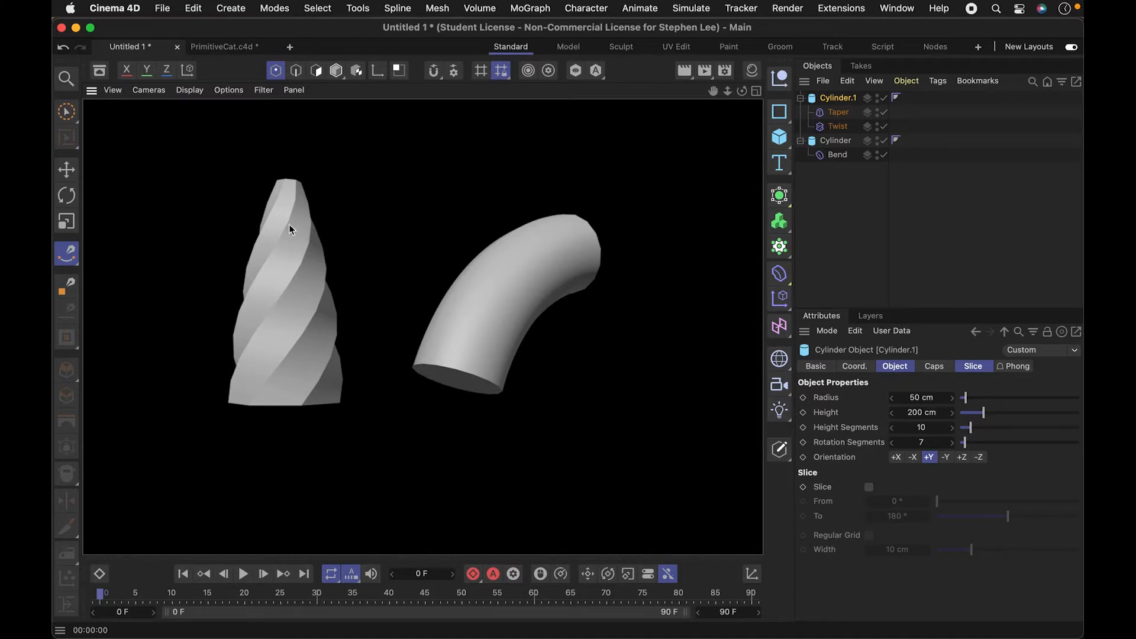
click(388, 419)
key(1)
drag(351, 399, 391, 420)
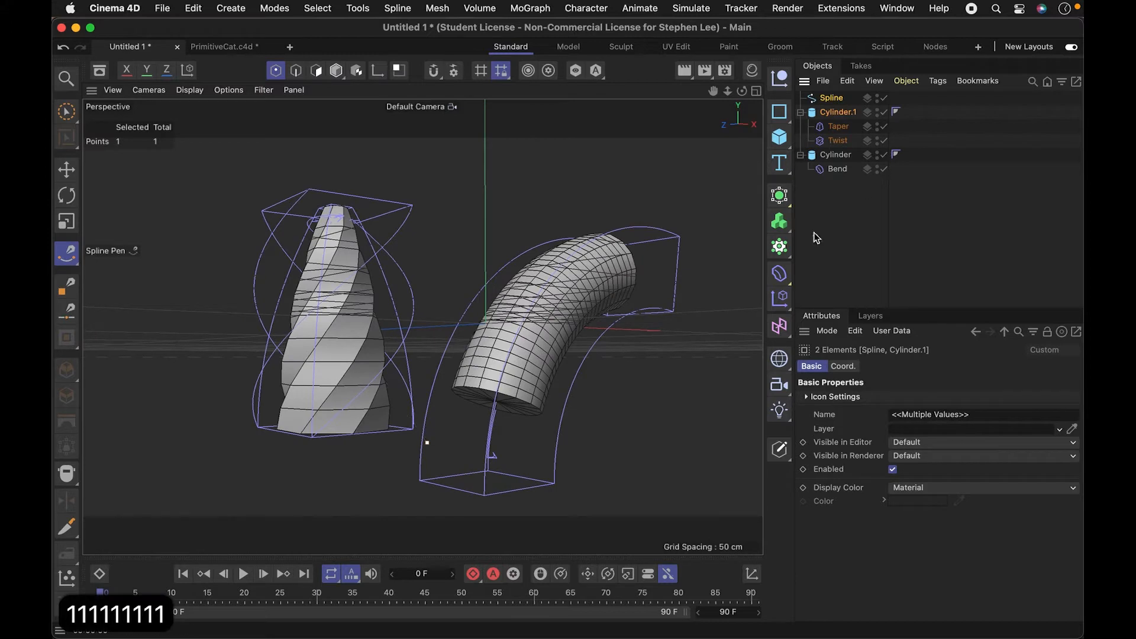
Step: Add a Bulge deformer to the scene with no object selected
click(817, 238)
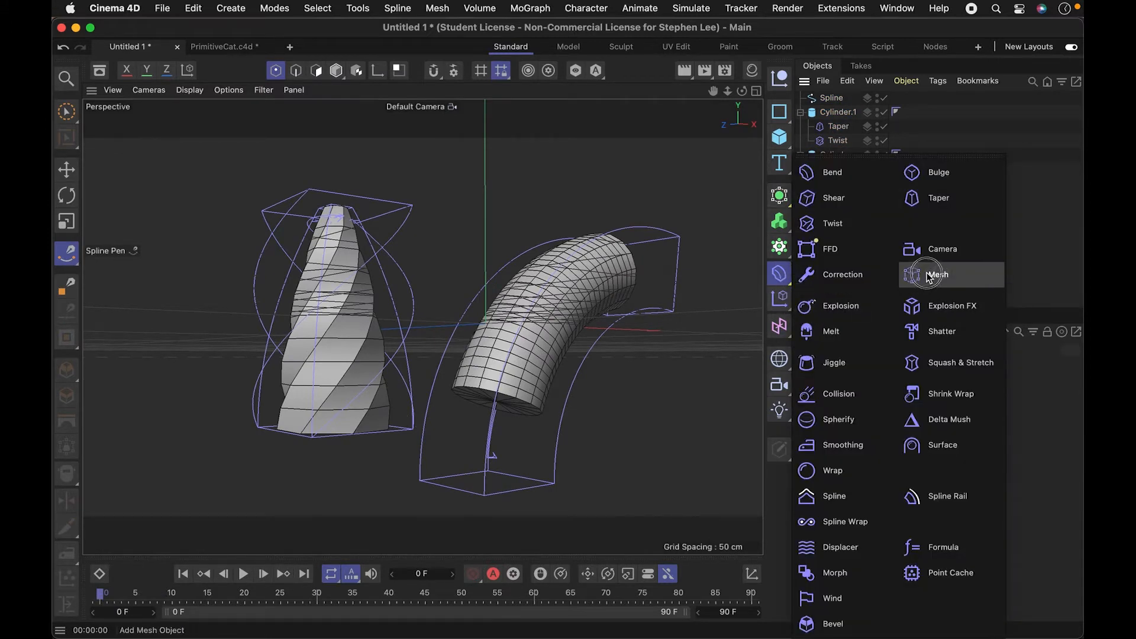
click(947, 175)
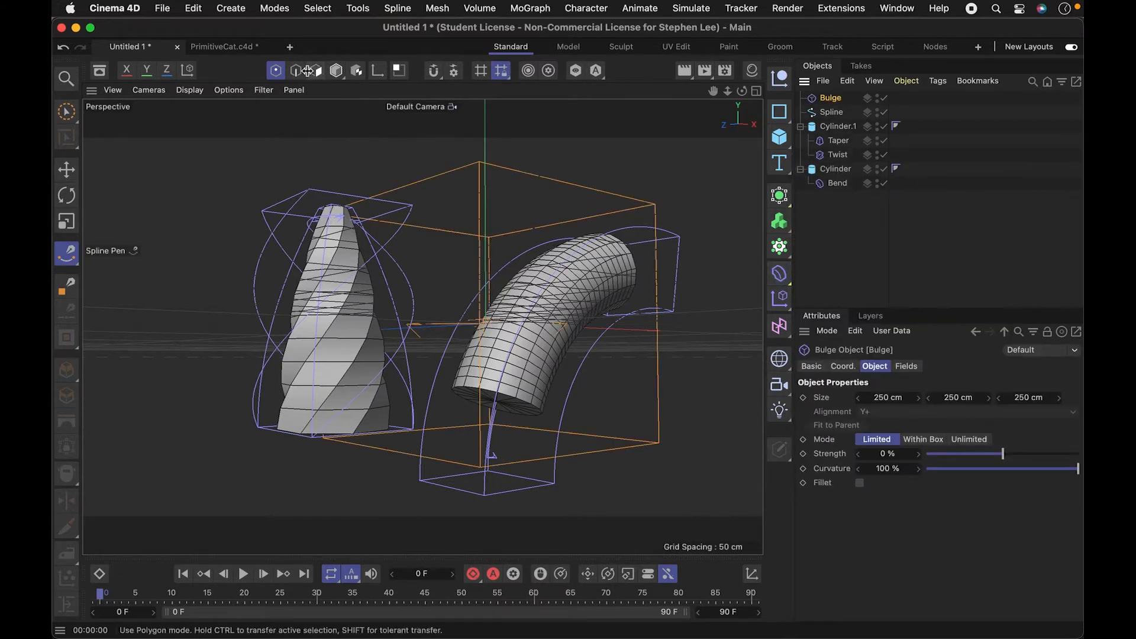
drag(356, 70, 391, 129)
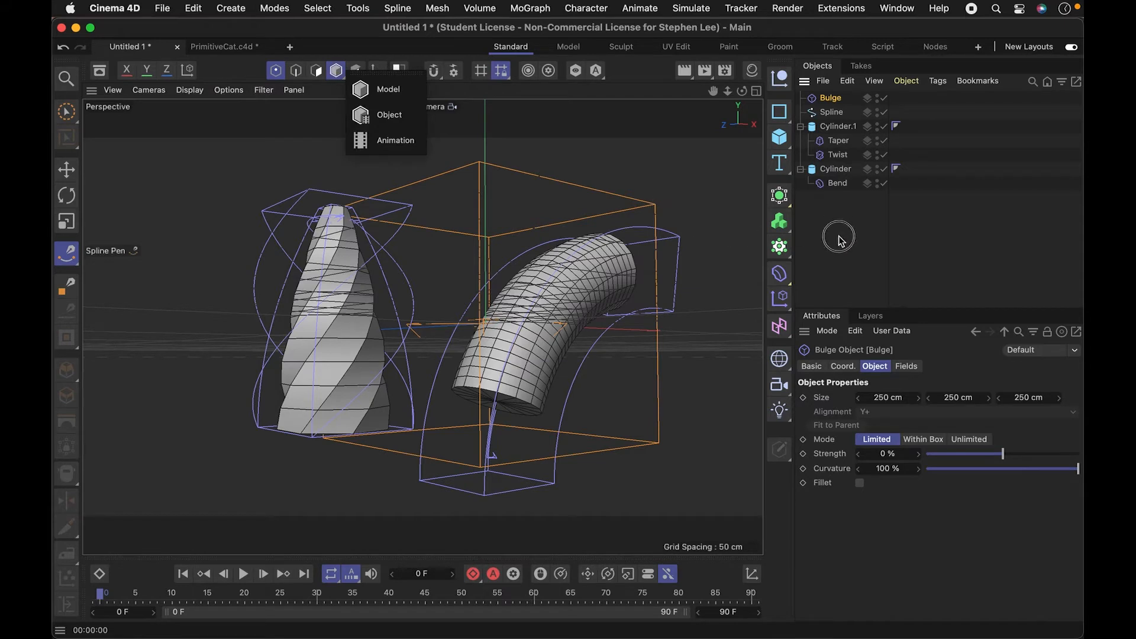
Step: Add a cube and move it along X to the left of the twisted cylinder
drag(779, 137, 812, 158)
key(2)
key(2)
drag(527, 396, 459, 403)
key(2)
key(2)
key(e)
drag(538, 402, 329, 393)
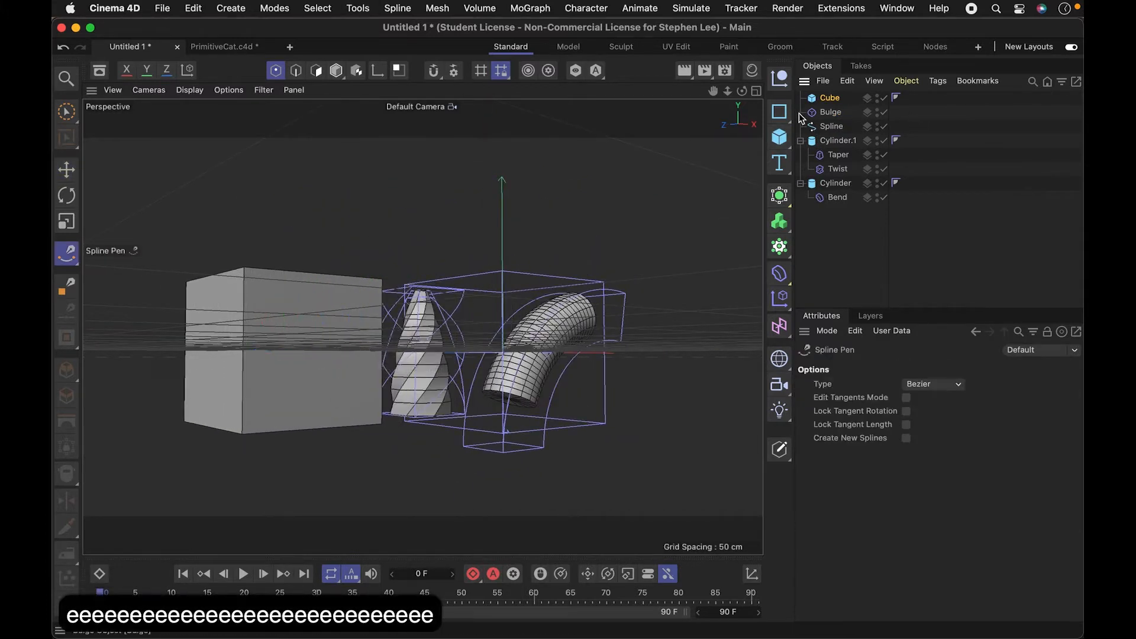
Step: Make the Bulge deformer a child of the cube, fit it to its parent and raise its strength
drag(836, 121, 837, 101)
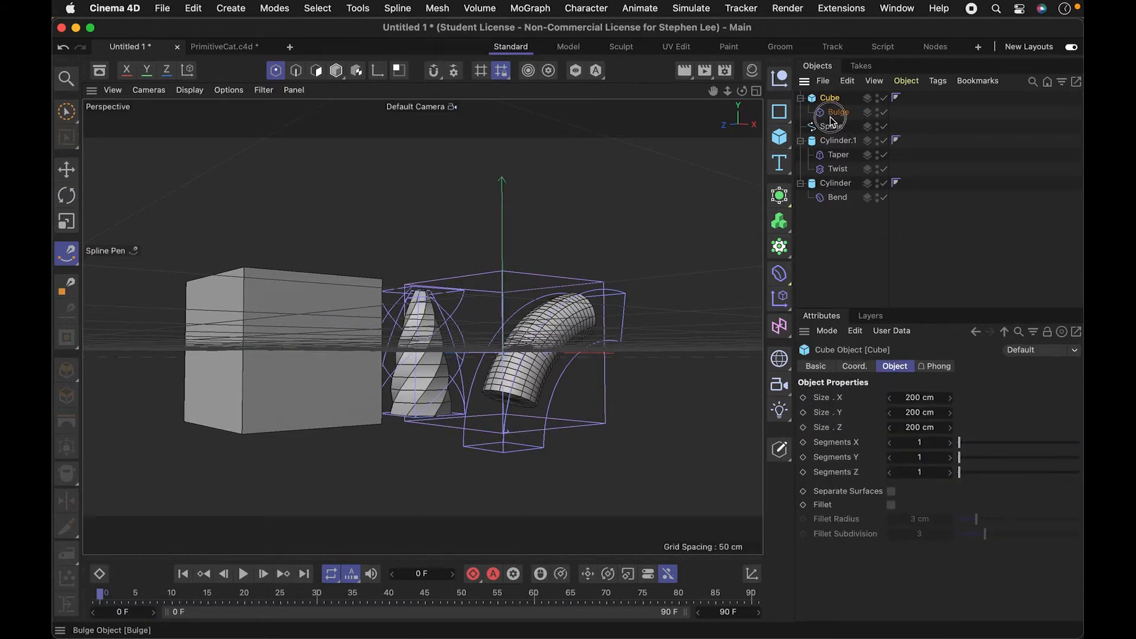
click(833, 114)
click(856, 426)
mouse_move(1015, 455)
mouse_down()
mouse_move(1069, 456)
mouse_move(1027, 454)
mouse_up()
Step: Set the cube's X, Y and Z segments to 4 and the Bulge strength to 66%
click(831, 98)
drag(961, 443, 979, 474)
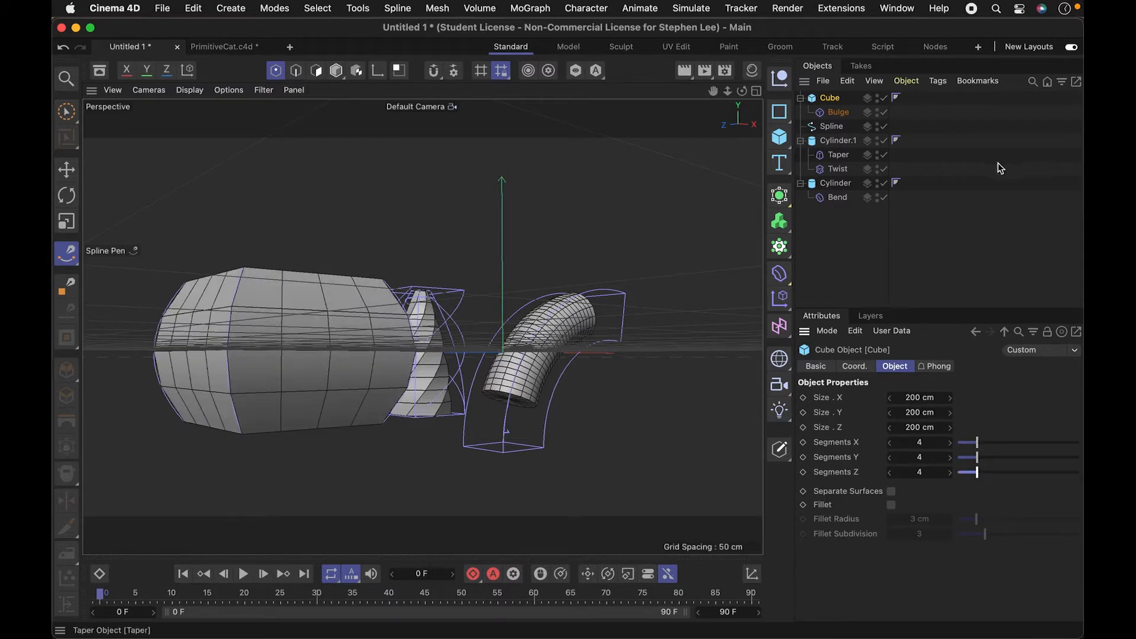
click(837, 113)
drag(1036, 458, 1056, 453)
Step: Increase the bulged cube's X, Y and Z segments to 8 and inspect its shape from other angles
click(834, 97)
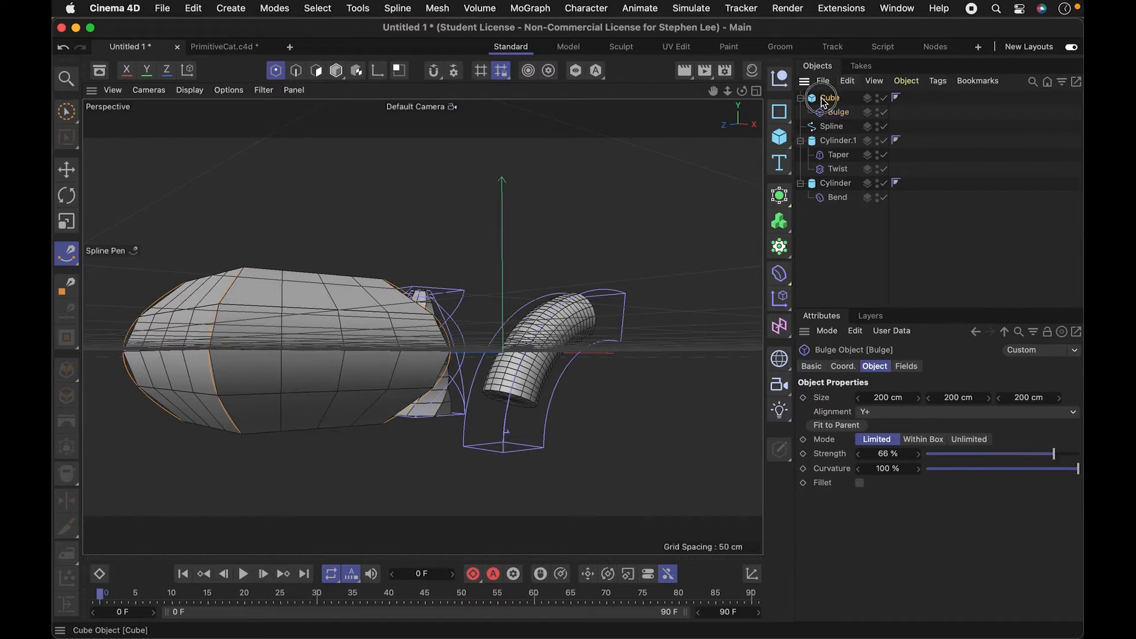
click(1004, 448)
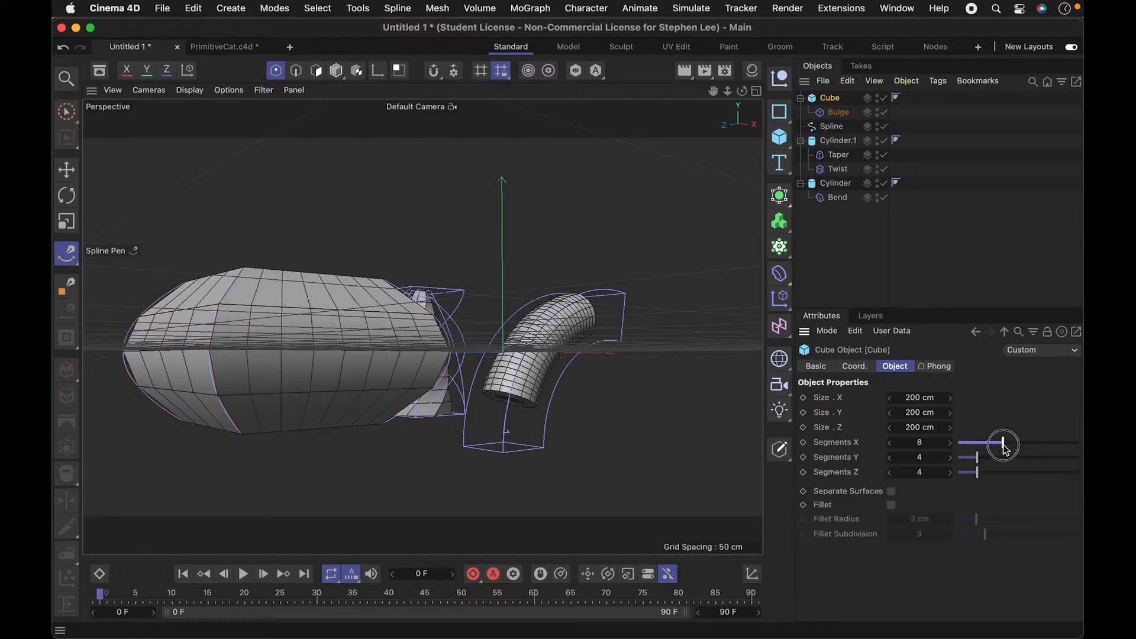
click(1002, 457)
click(1002, 472)
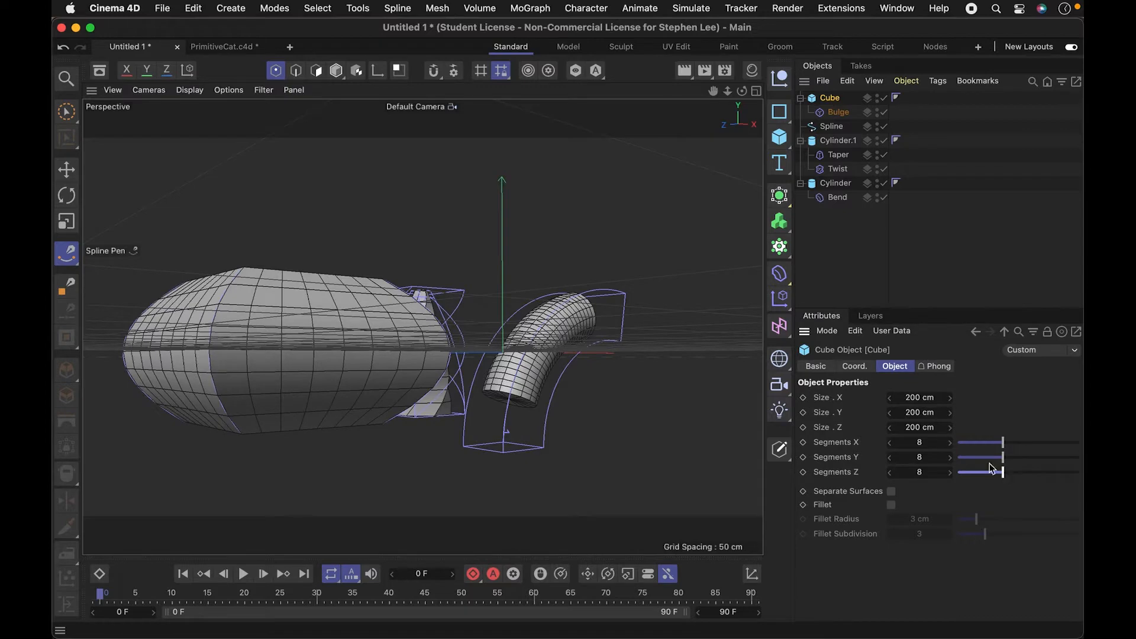
key(1)
drag(504, 391, 580, 392)
key(3)
mouse_move(471, 374)
mouse_down()
mouse_move(579, 417)
mouse_move(484, 440)
mouse_move(457, 347)
mouse_move(539, 386)
mouse_up()
key(1)
drag(423, 326, 502, 367)
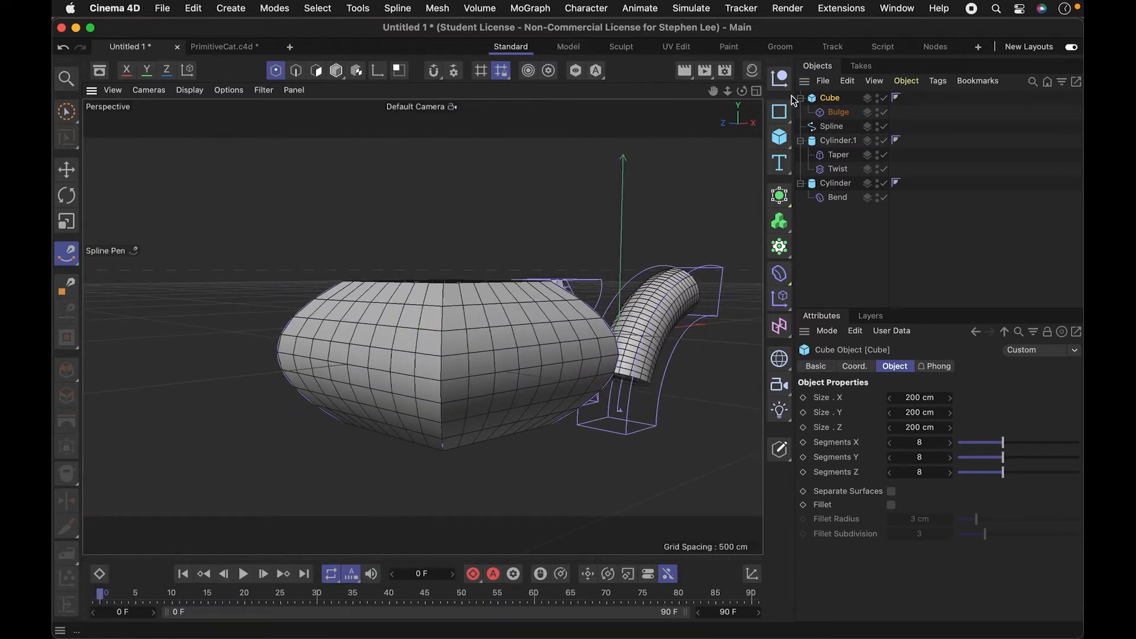
Step: Add a second cube and move it along X to the left of the bulged cube
click(780, 137)
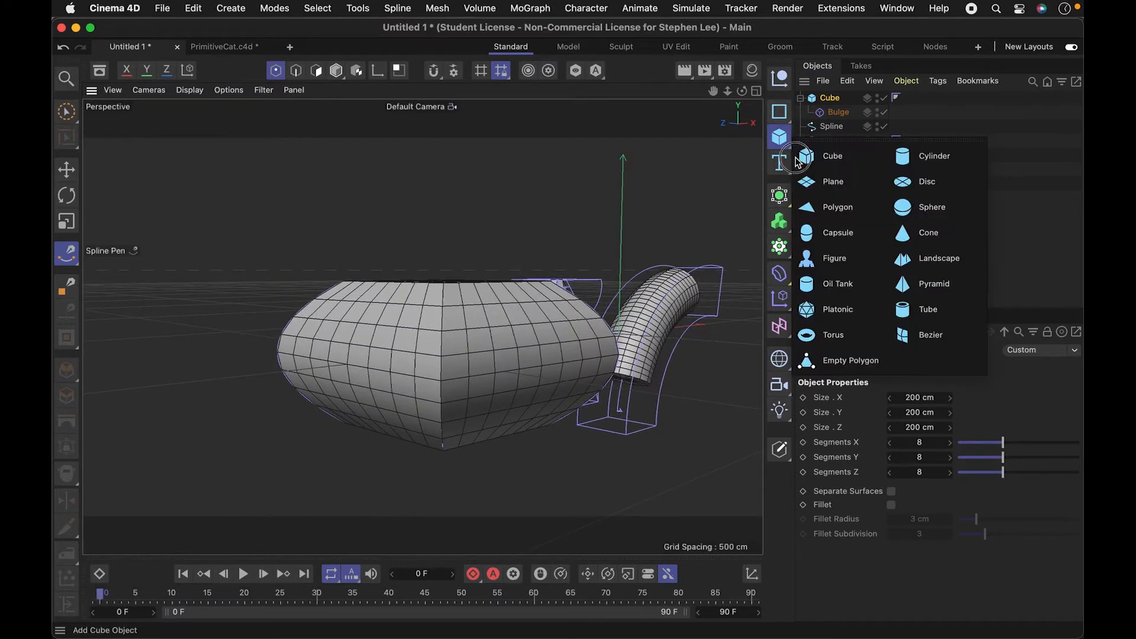
click(831, 155)
key(3)
drag(595, 405, 508, 384)
key(e)
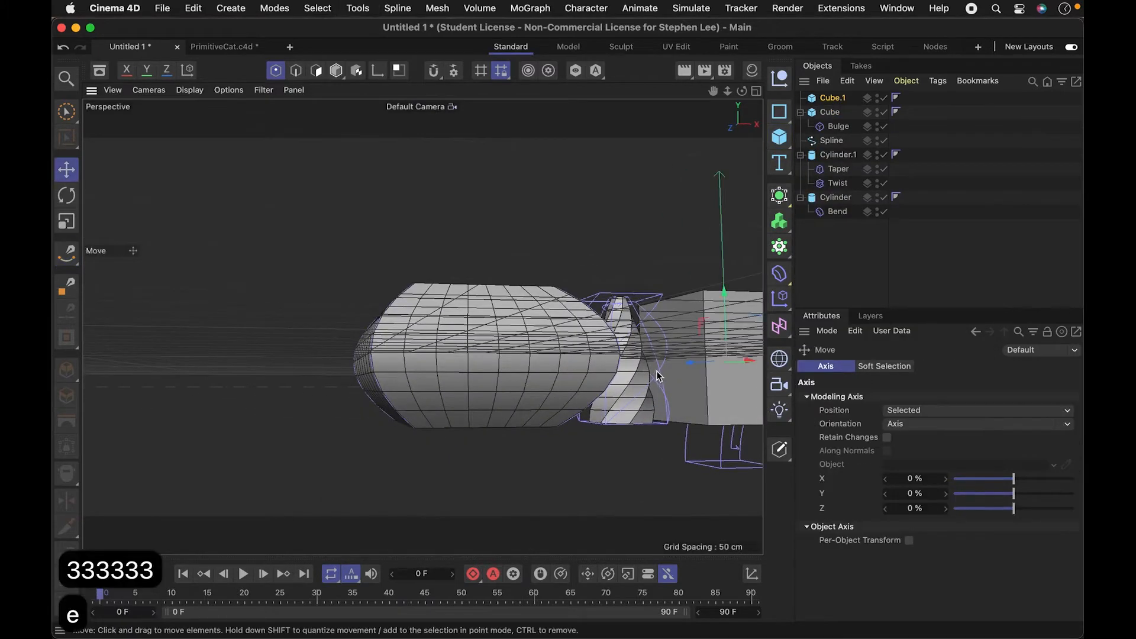
key(super+z)
key(3)
drag(631, 431, 744, 372)
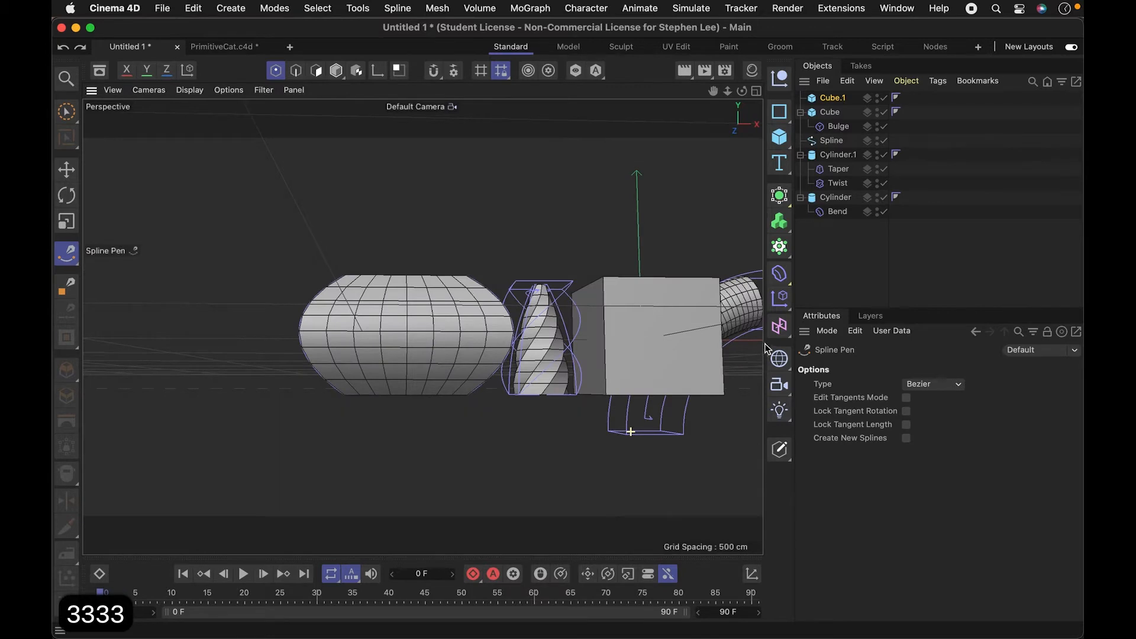
key(e)
drag(699, 340, 266, 358)
key(1)
drag(337, 347, 731, 398)
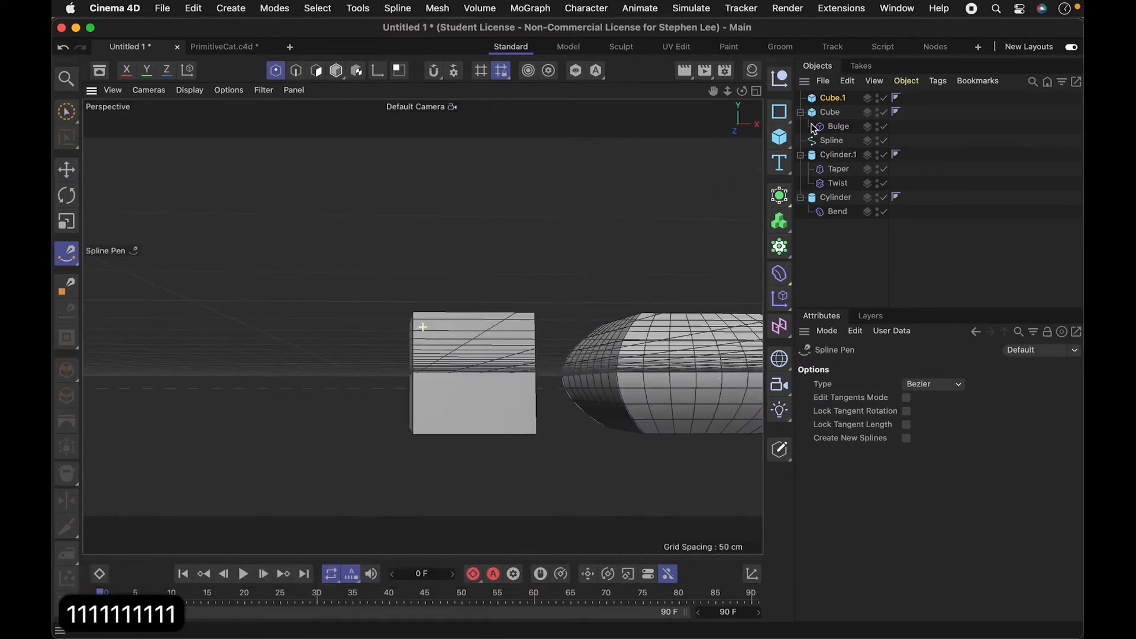
Step: Add a Bevel deformer and make it a child of the second cube
click(778, 273)
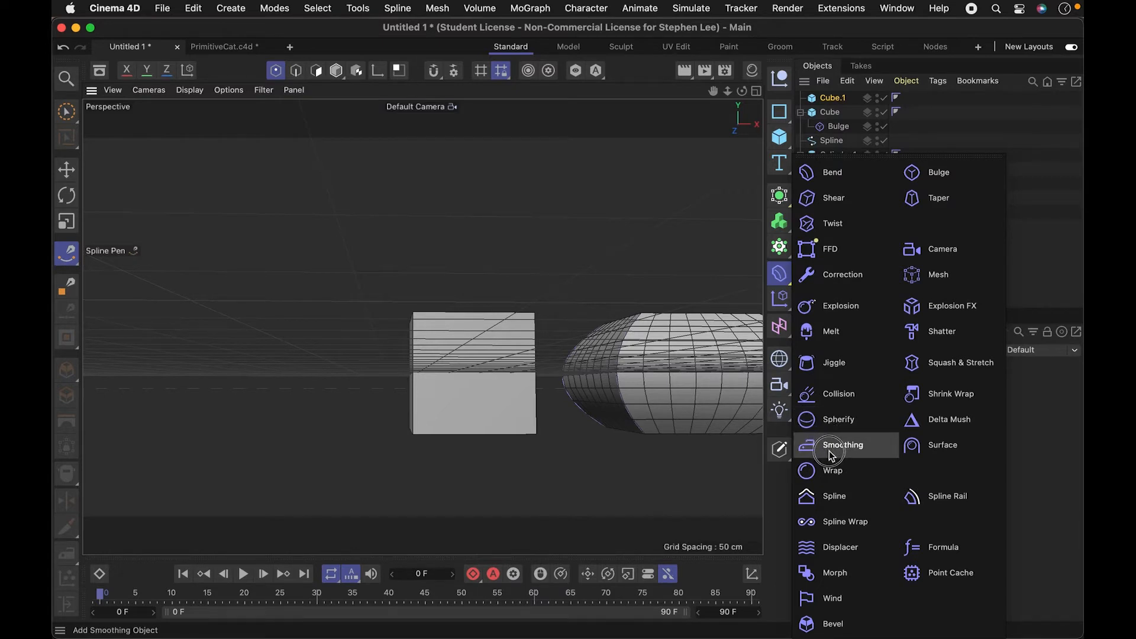
click(858, 628)
drag(837, 103, 844, 118)
click(839, 100)
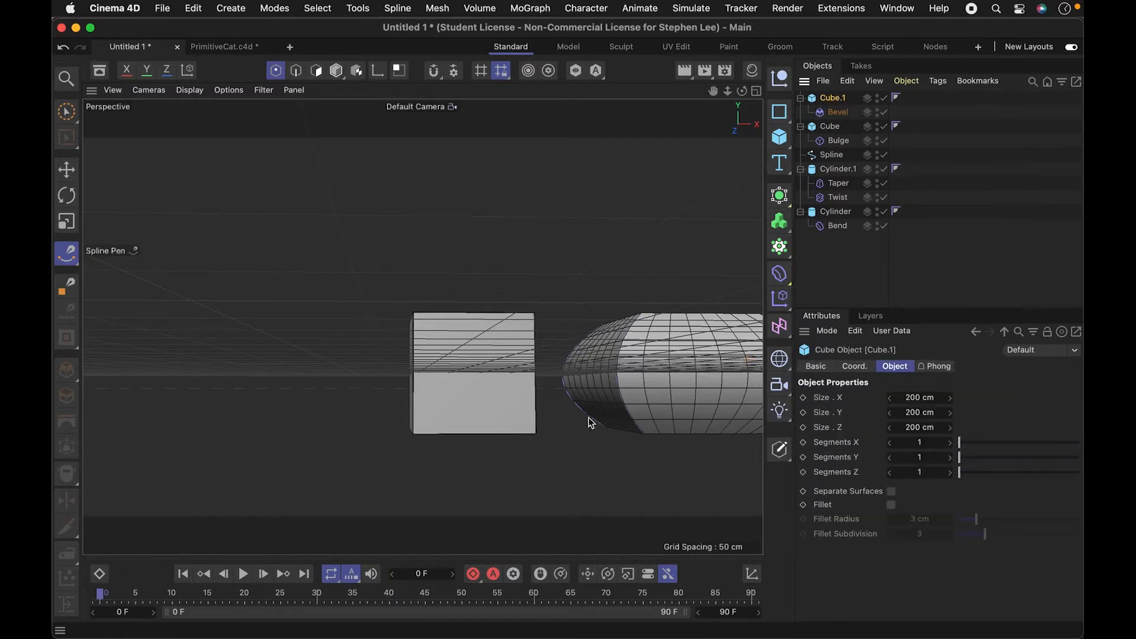
Step: Set the Bevel deformer to work on edges with an offset of 30 cm
key(2)
drag(484, 406, 556, 400)
key(3)
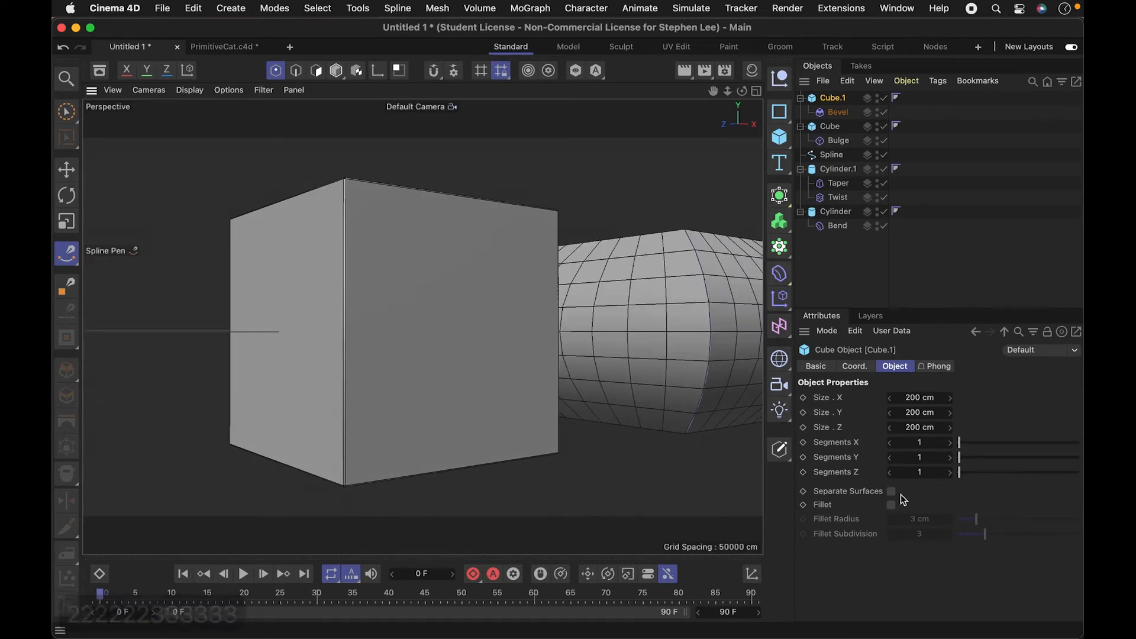
click(838, 112)
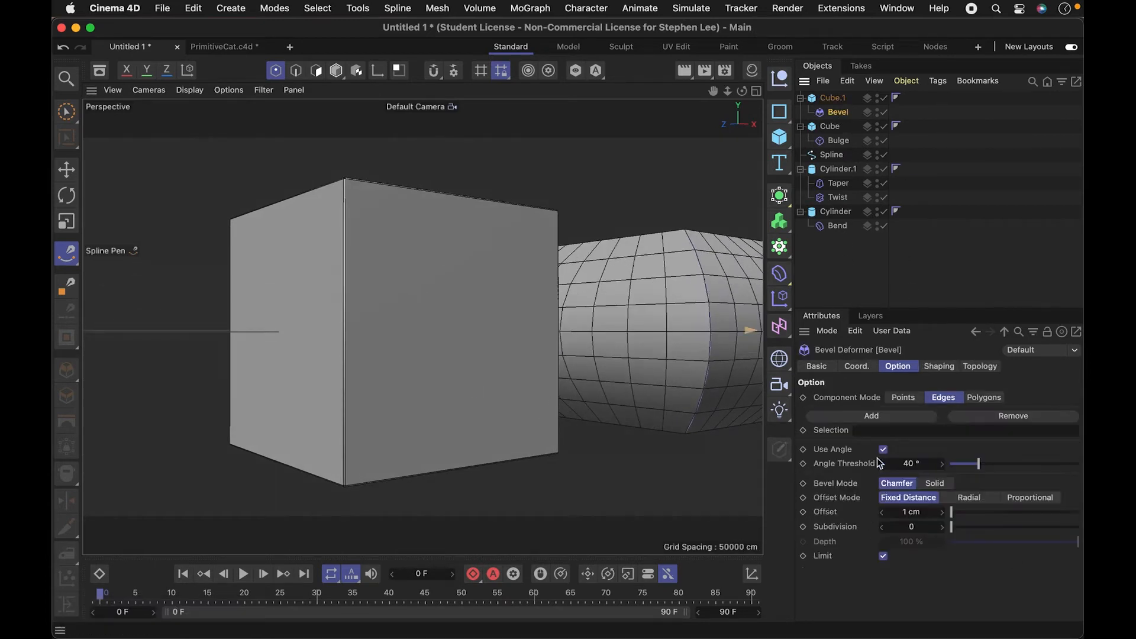
click(905, 398)
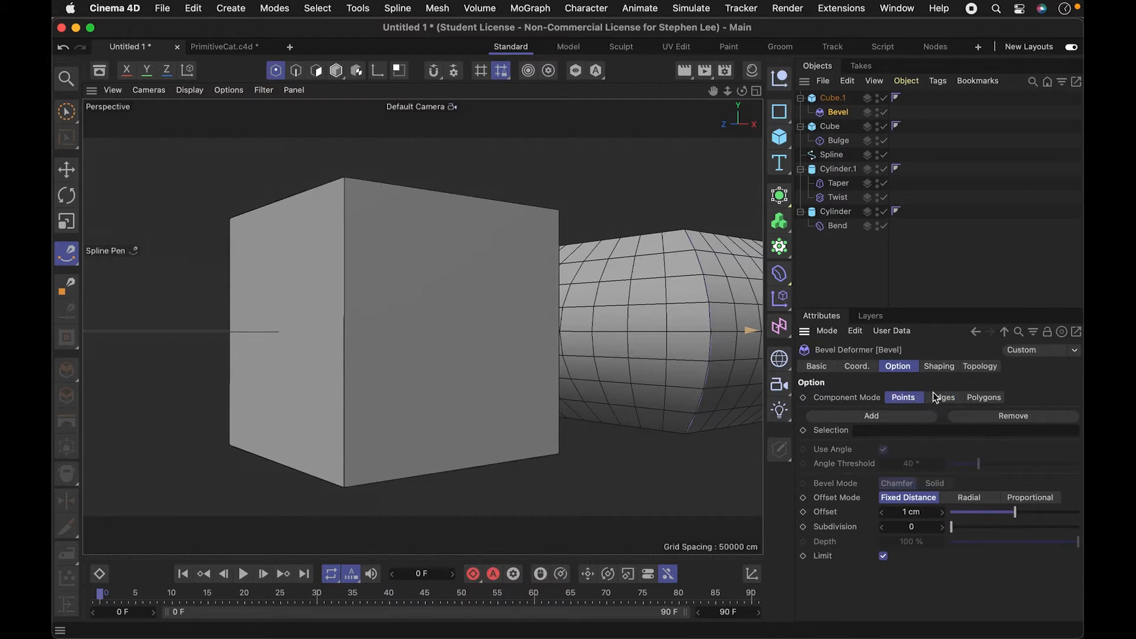
click(936, 397)
drag(960, 520, 992, 519)
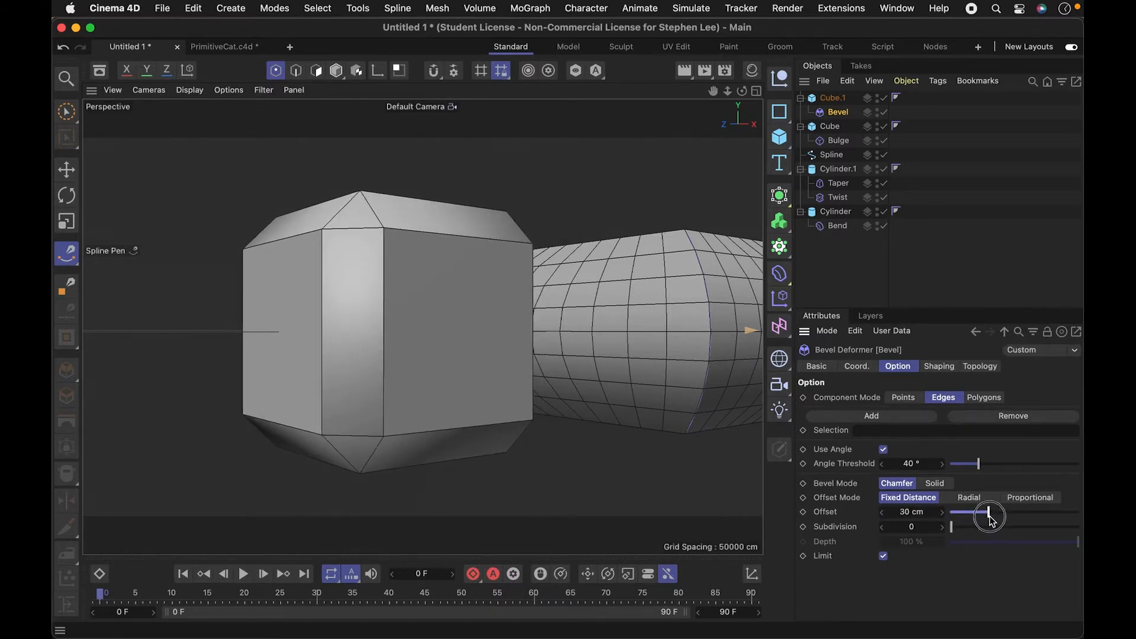
Step: Set the beveled cube's X, Y and Z segments to 8
key(3)
drag(563, 356, 404, 372)
key(3)
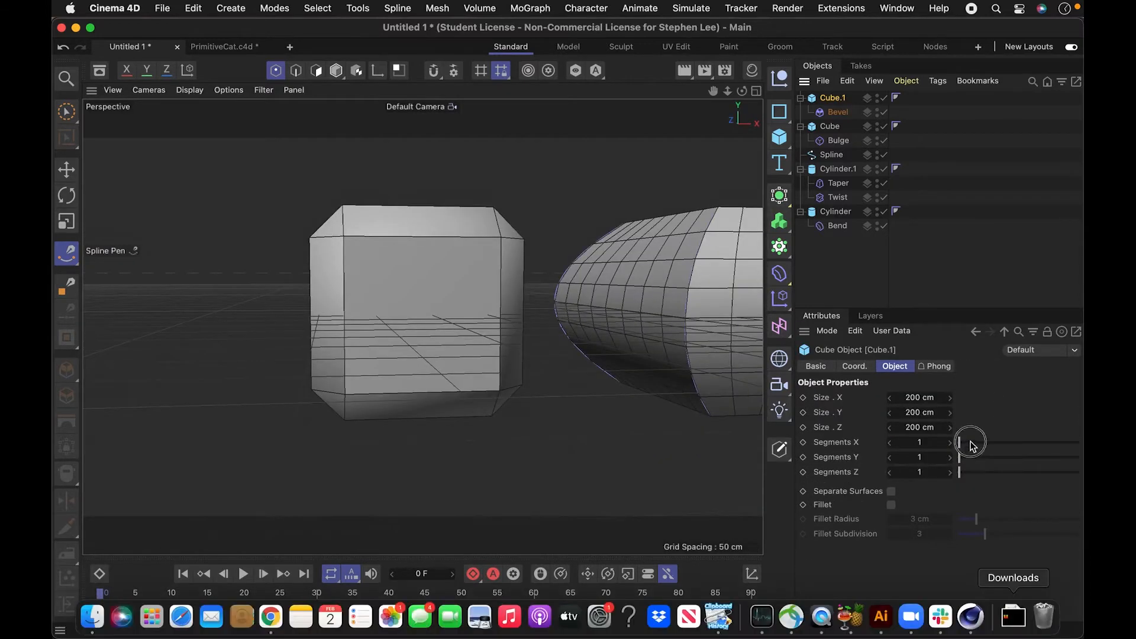
click(970, 442)
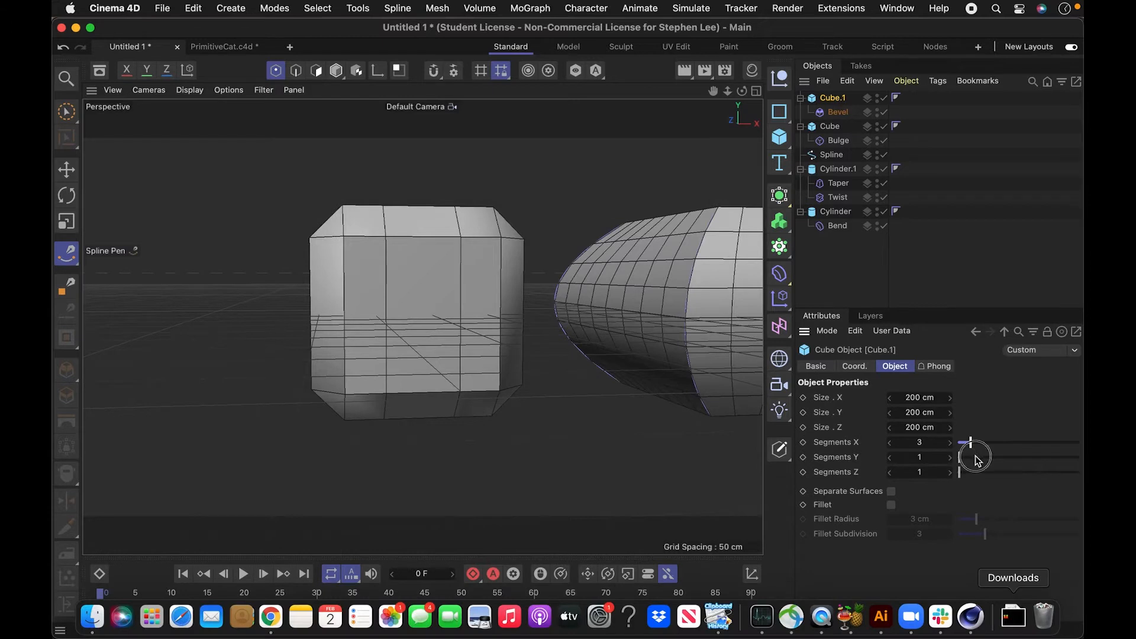
click(977, 457)
mouse_move(977, 473)
mouse_down()
mouse_move(1012, 474)
mouse_move(999, 474)
mouse_up()
click(1002, 457)
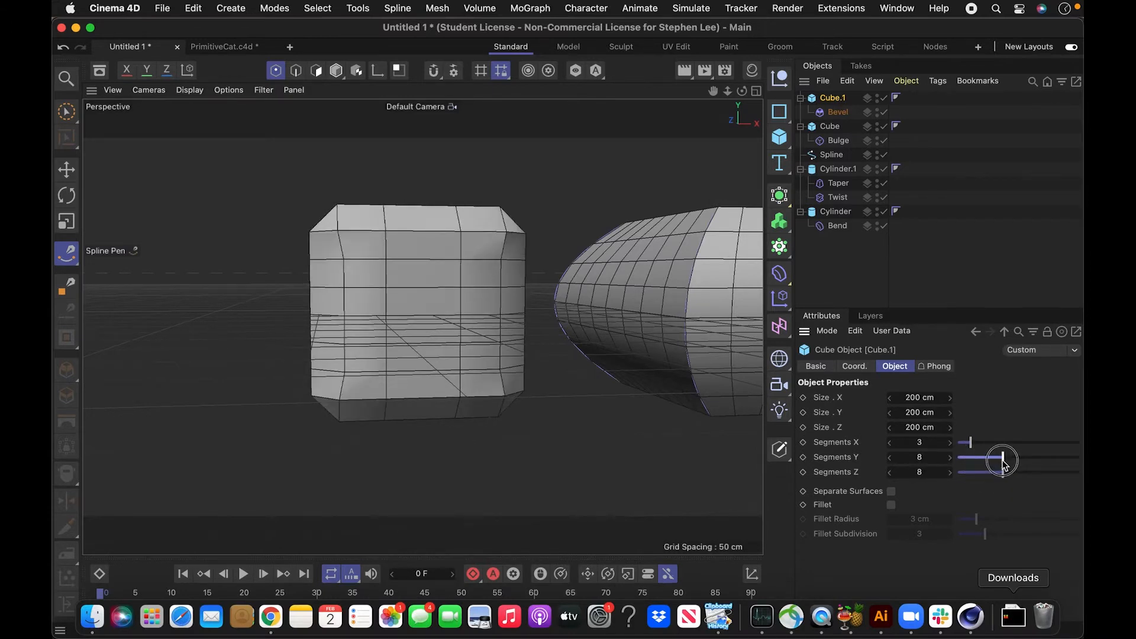
click(1002, 443)
key(3)
drag(543, 375, 329, 358)
key(1)
key(2)
key(1)
drag(489, 349, 350, 302)
key(e)
click(530, 260)
drag(574, 254, 659, 251)
key(2)
key(3)
drag(572, 310, 512, 200)
key(super+z)
Step: Move the twisted cylinder about 73 cm and the bent cylinder farther right along X, and render the row of four objects
click(831, 170)
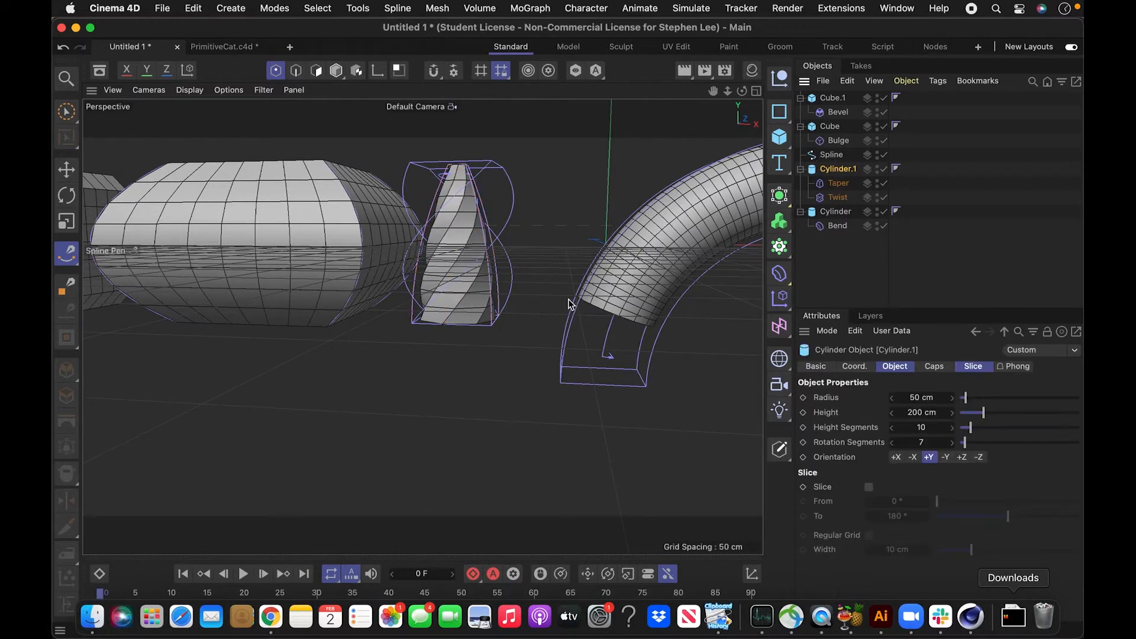
key(e)
drag(524, 246, 578, 254)
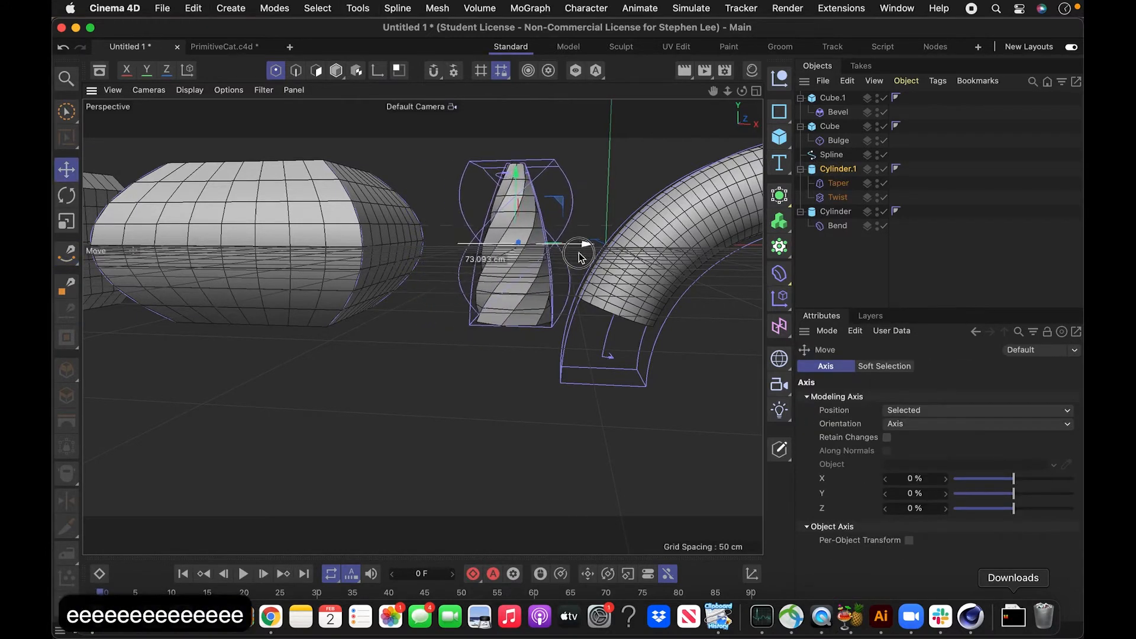
click(821, 216)
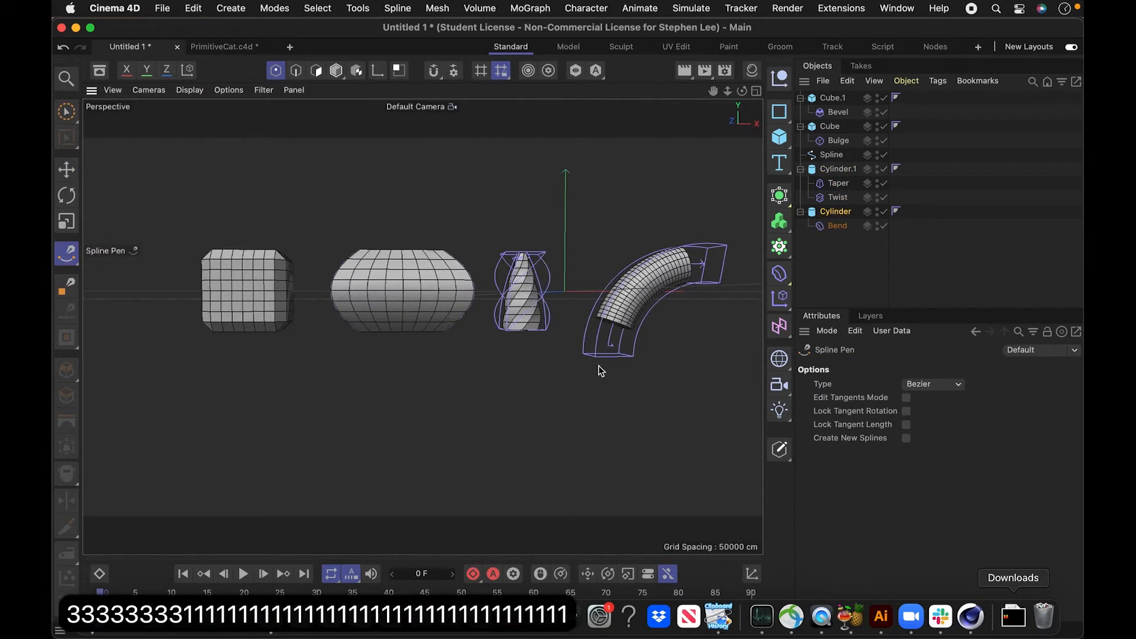
key(super+r)
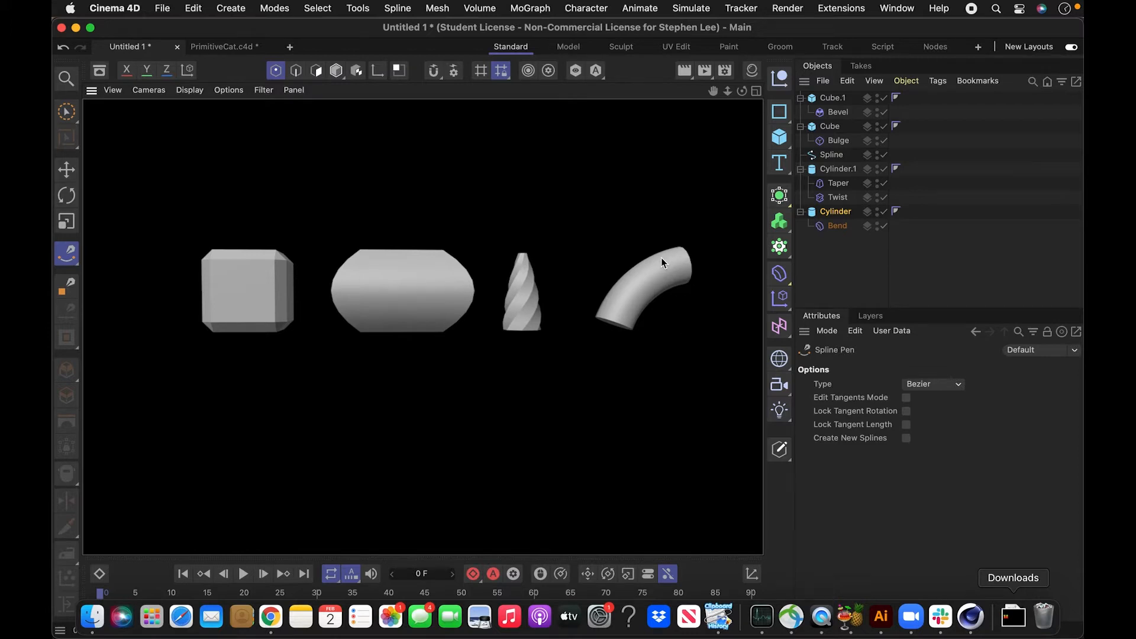
Step: Create a new project, add a cube and stretch it to about 313 cm along X
key(super+n)
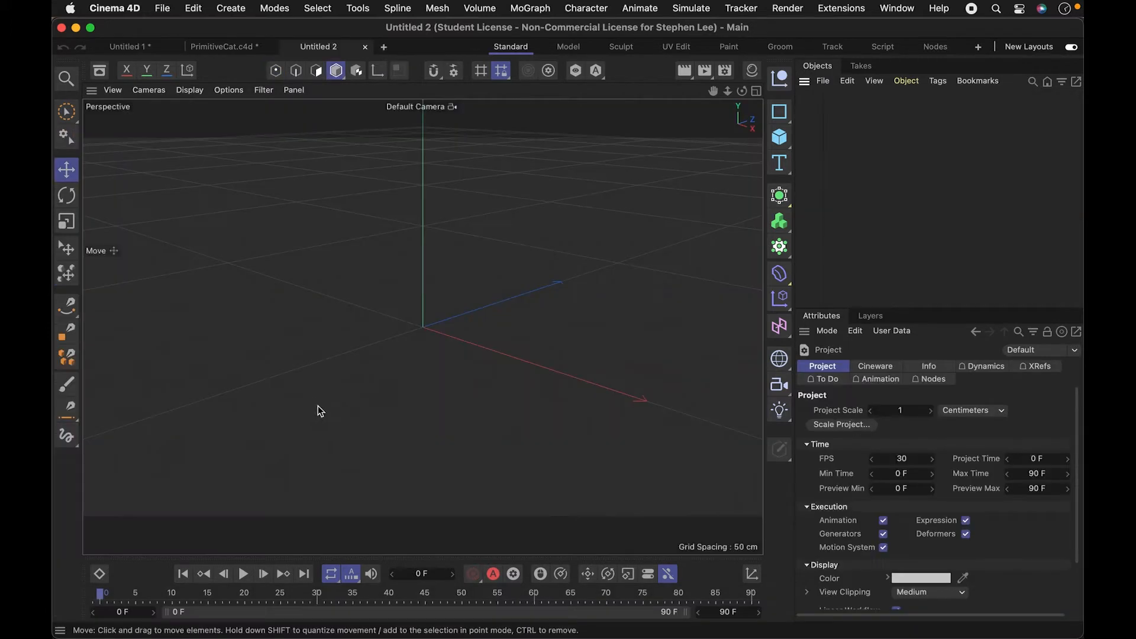
click(780, 137)
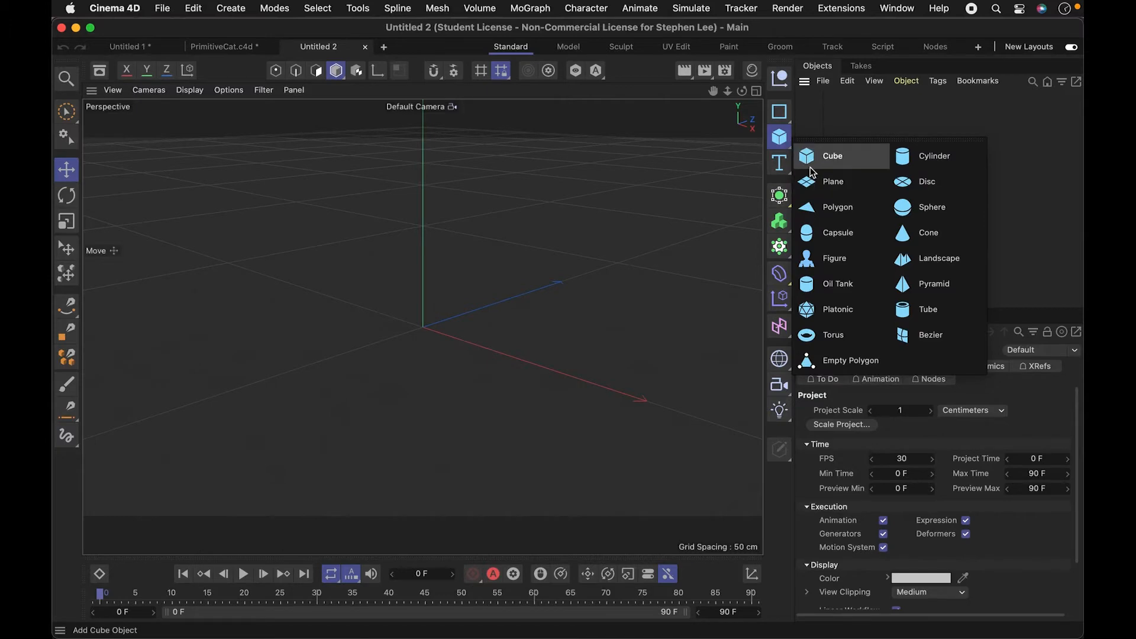
click(814, 166)
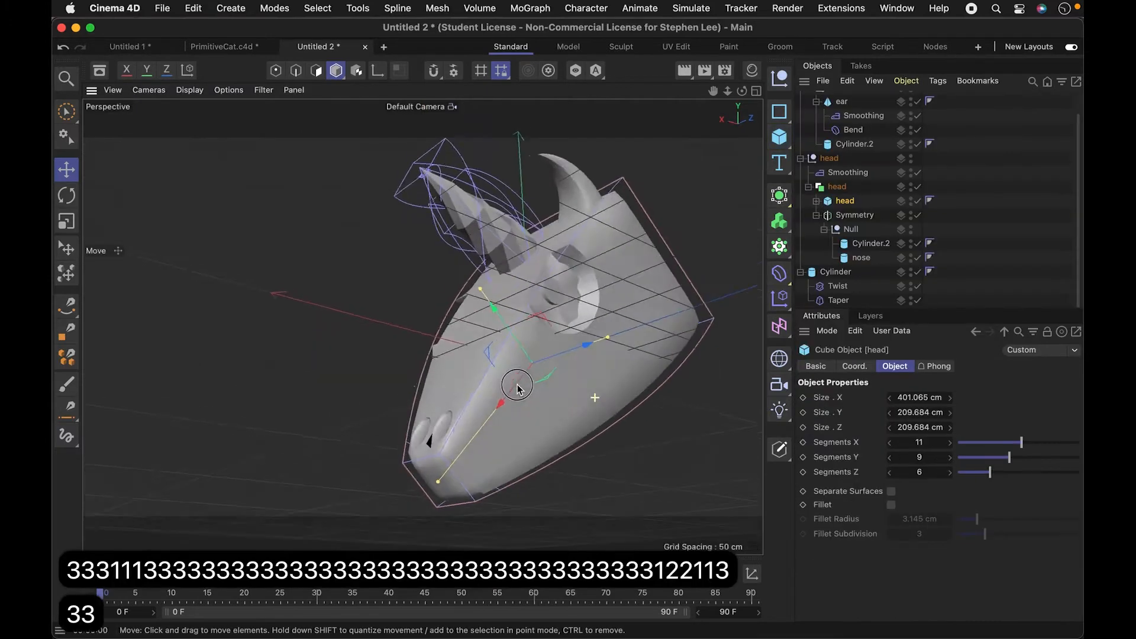
drag(512, 388, 684, 414)
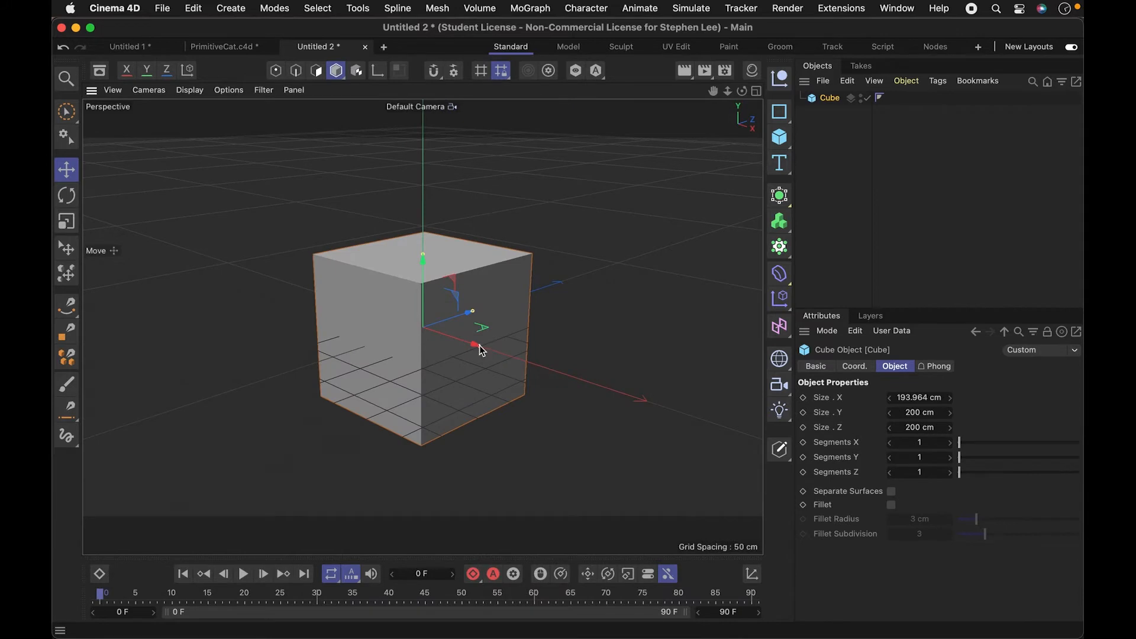
drag(482, 351, 514, 378)
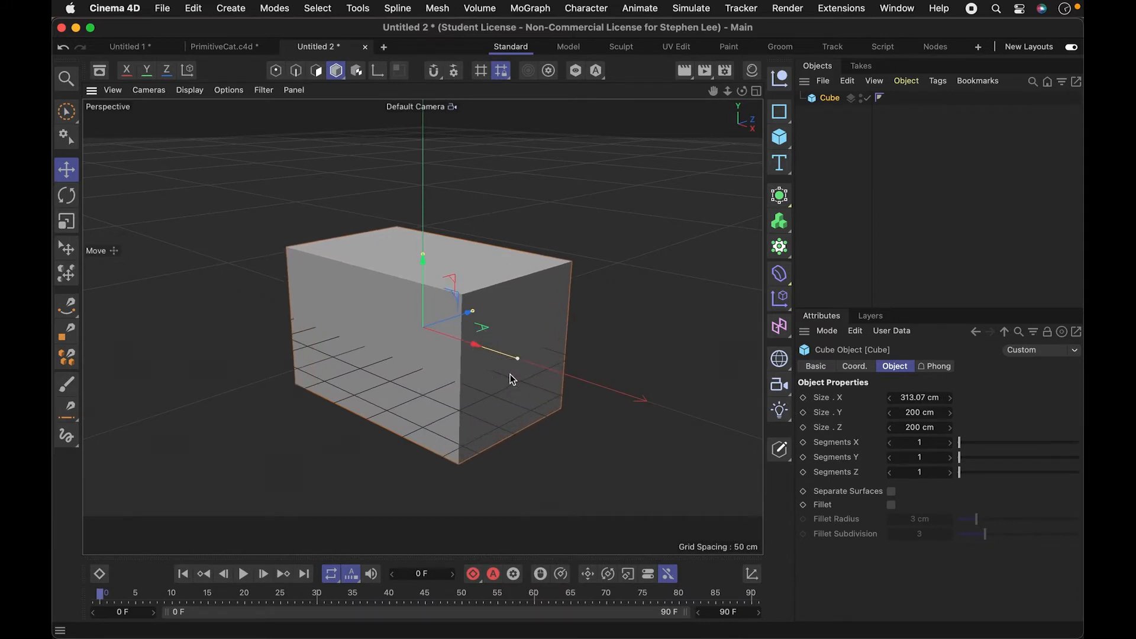
drag(544, 386, 528, 357)
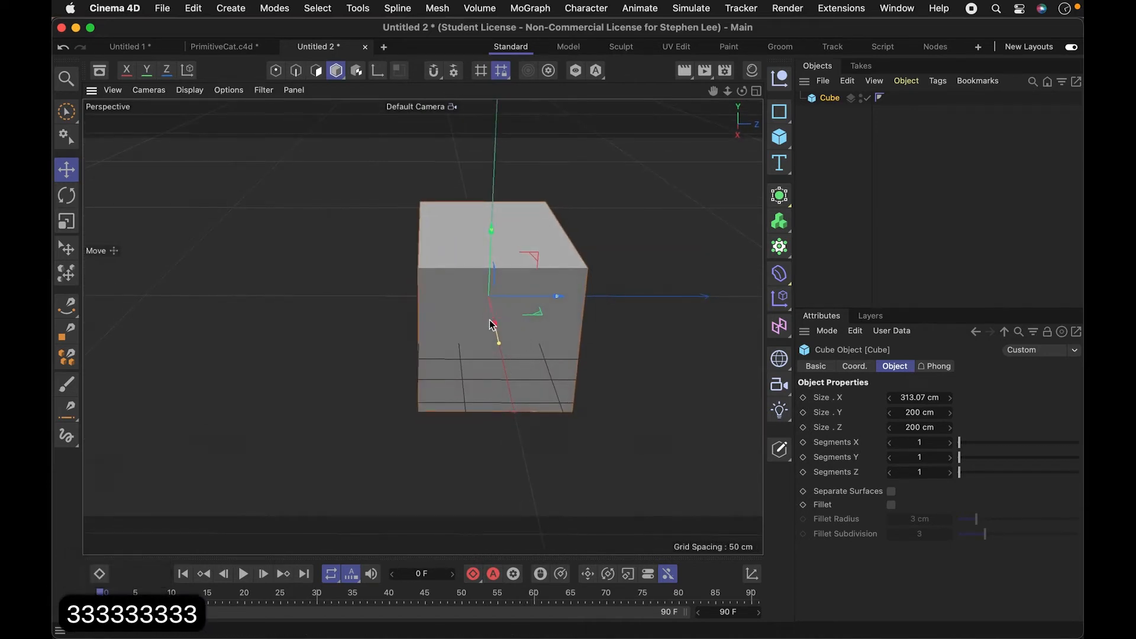
Step: Tilt the cube so one end points down and stretch it to about 383 cm along X
drag(491, 323, 506, 235)
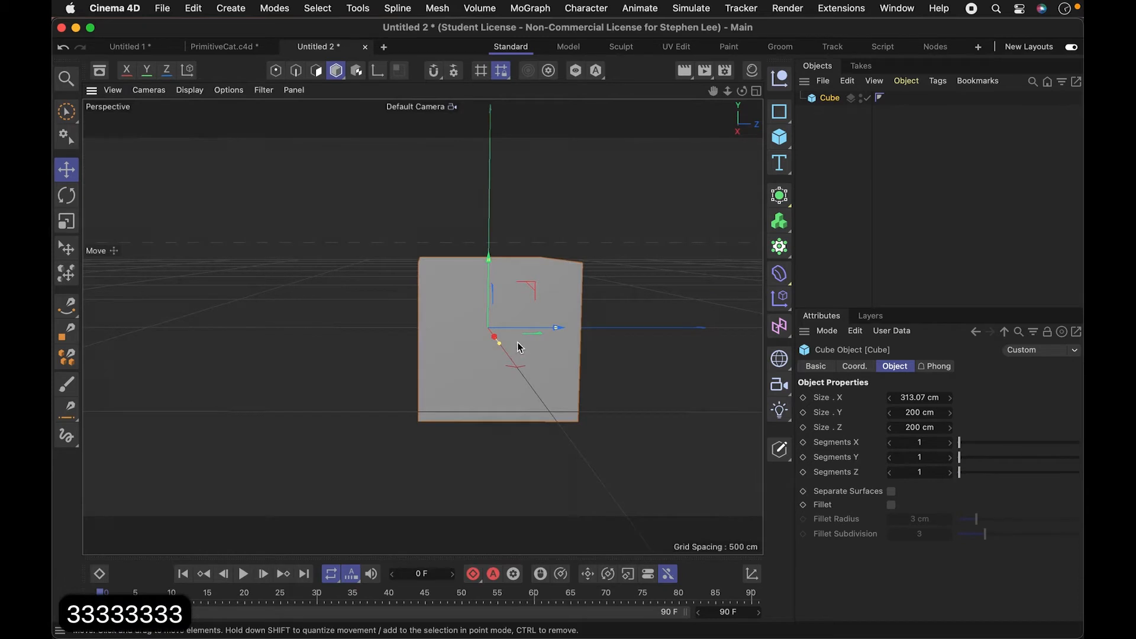
key(r)
drag(489, 300, 479, 393)
key(3)
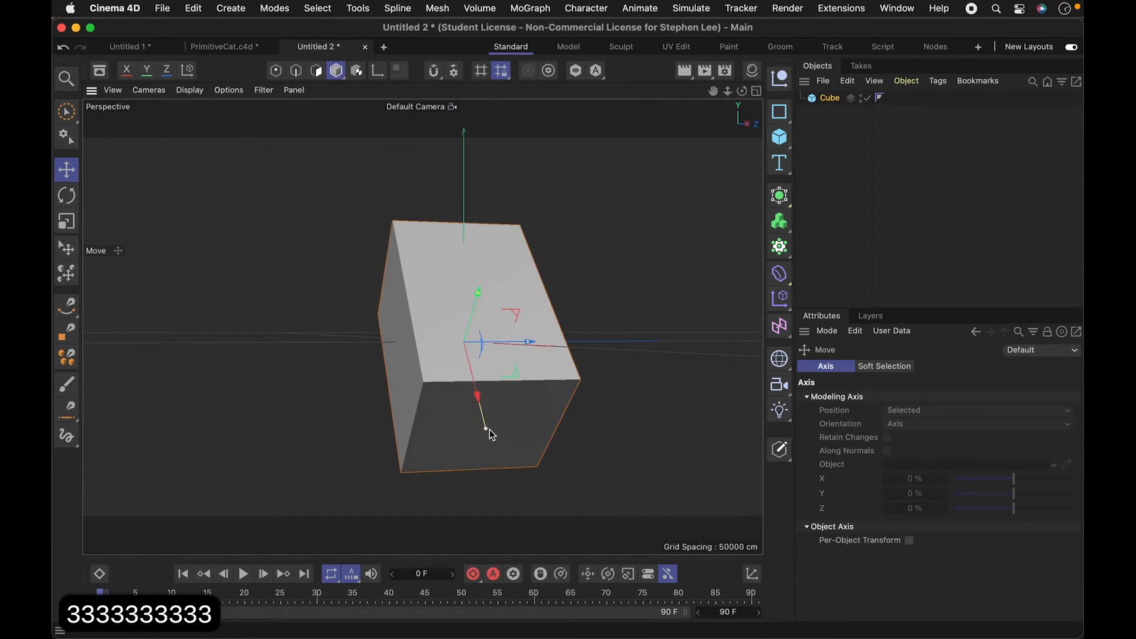
drag(488, 435, 491, 451)
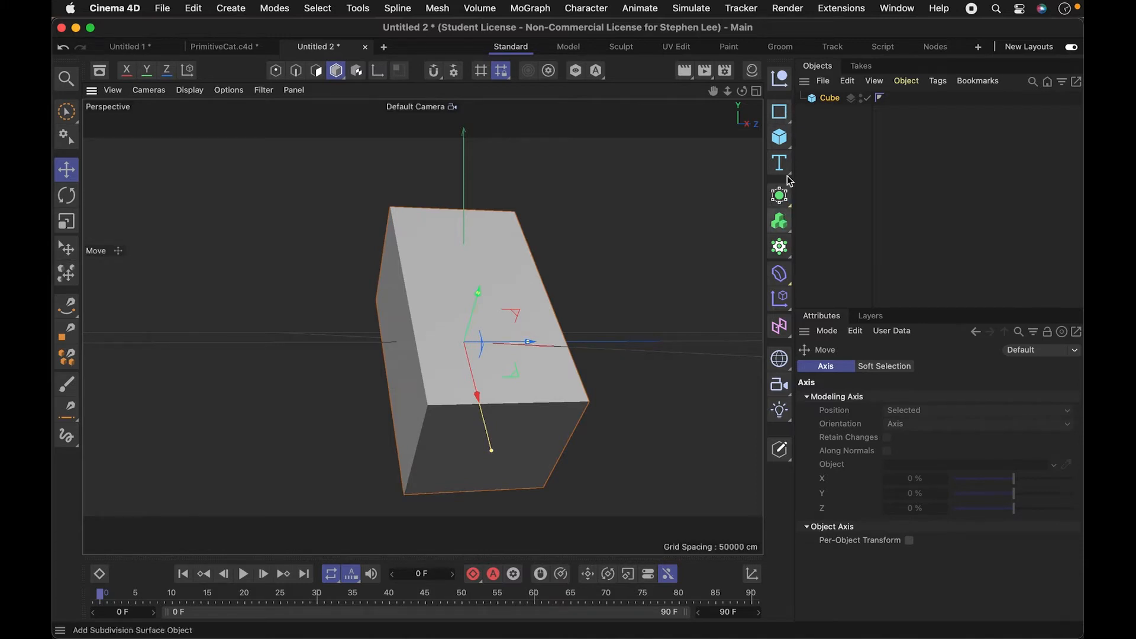
Step: Add a Taper deformer as a child of the cube and fit it to its parent
click(779, 273)
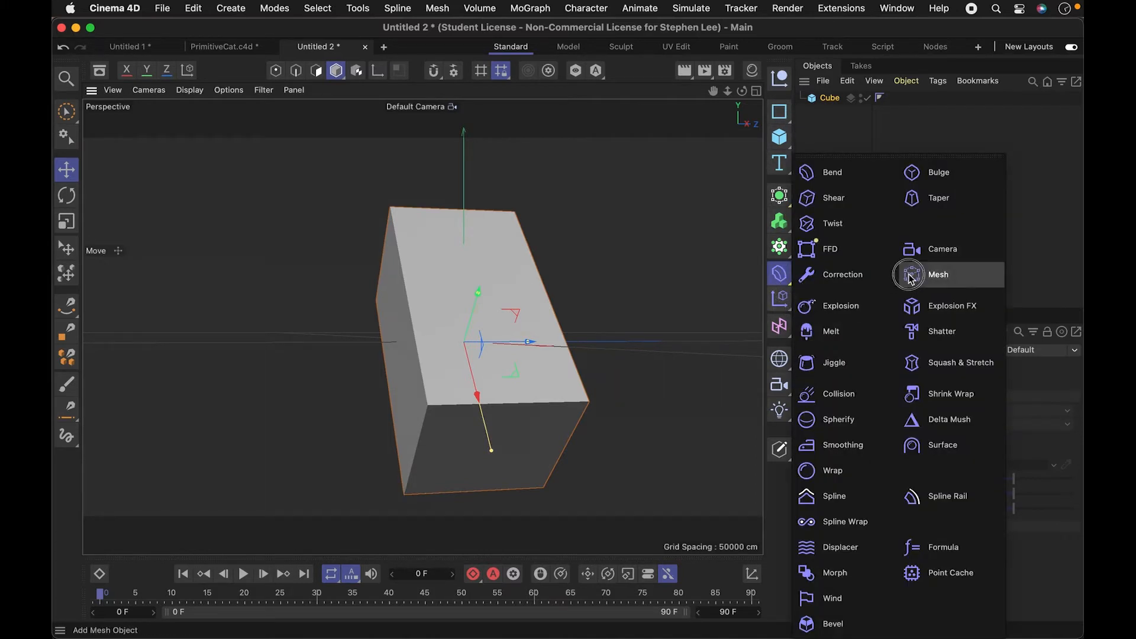
click(938, 197)
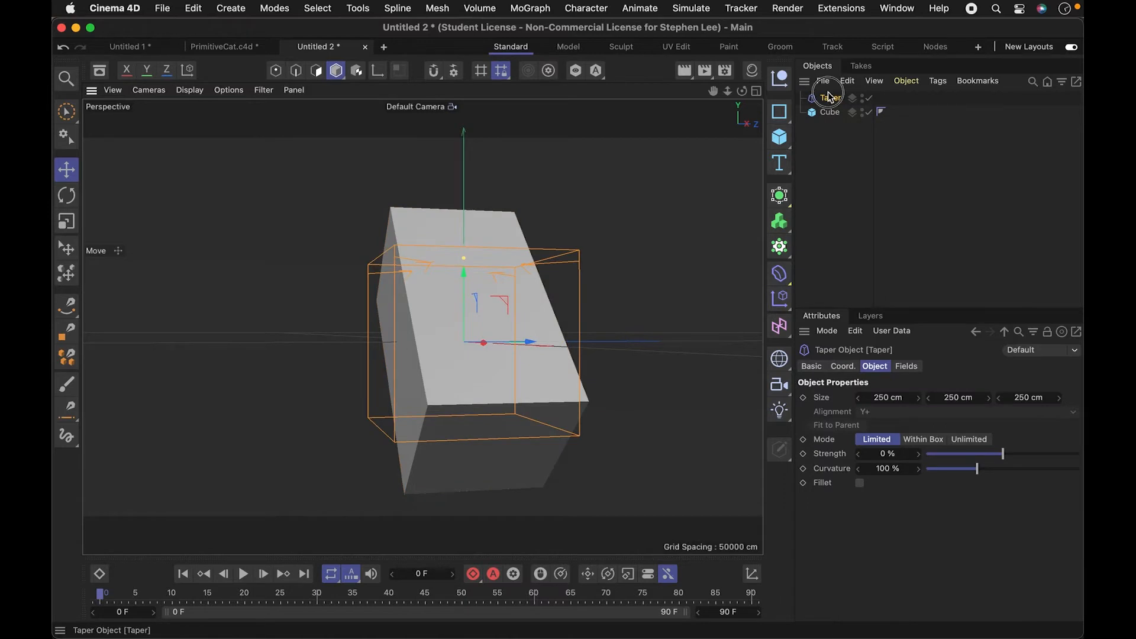
drag(832, 105, 833, 116)
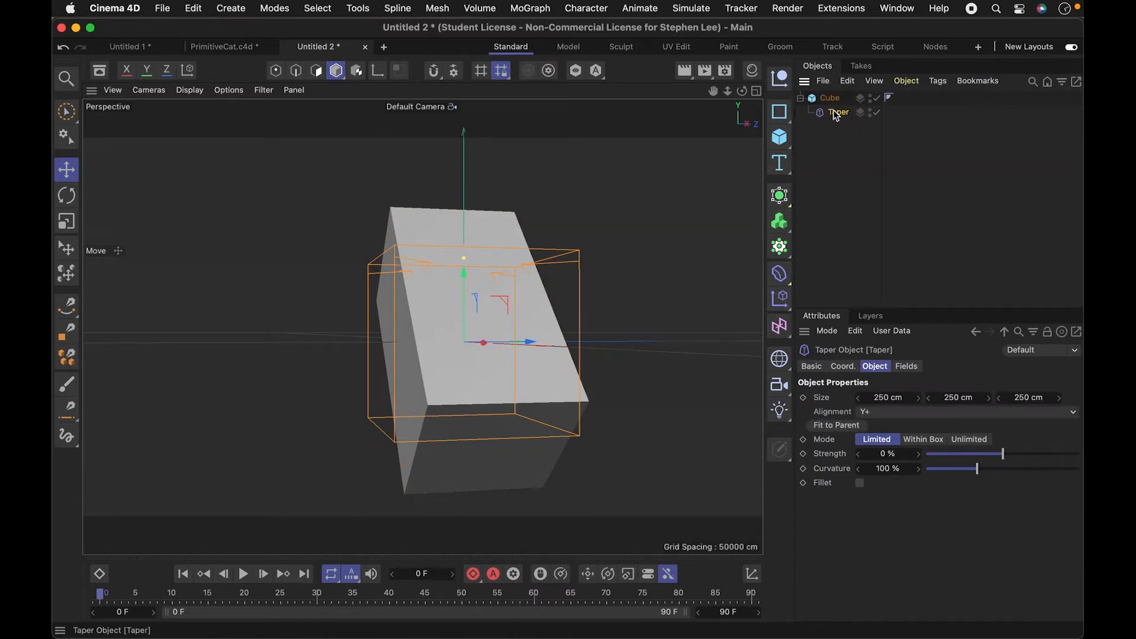
click(848, 426)
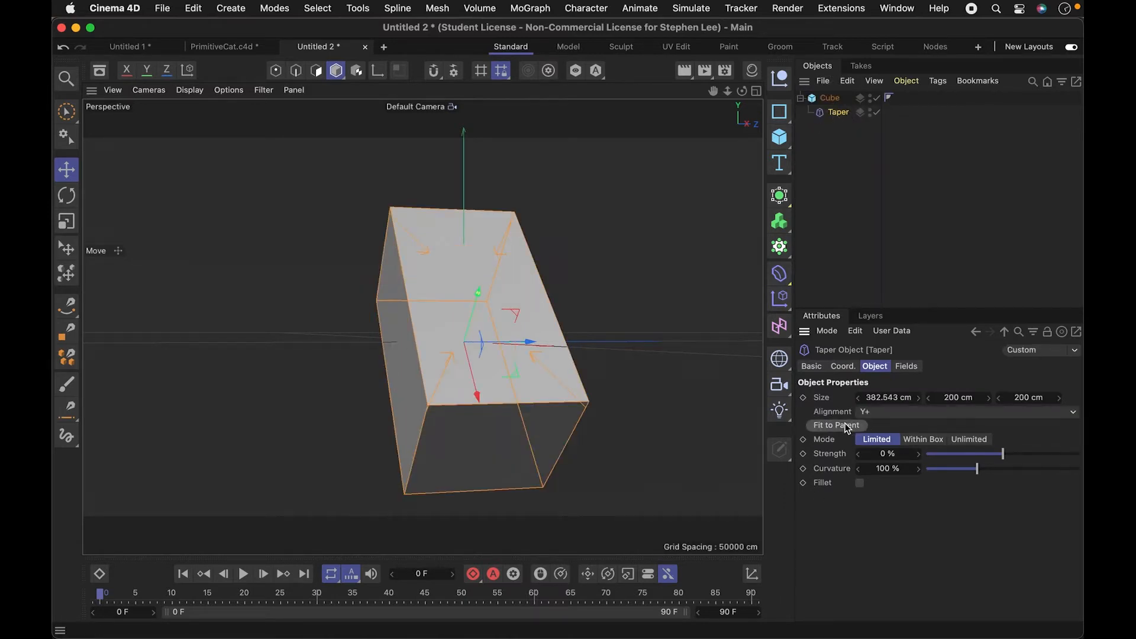
Step: Set the cube's Taper to X- alignment and its strength to 48 %
mouse_move(1005, 457)
mouse_down()
mouse_move(994, 453)
mouse_move(1021, 454)
mouse_up()
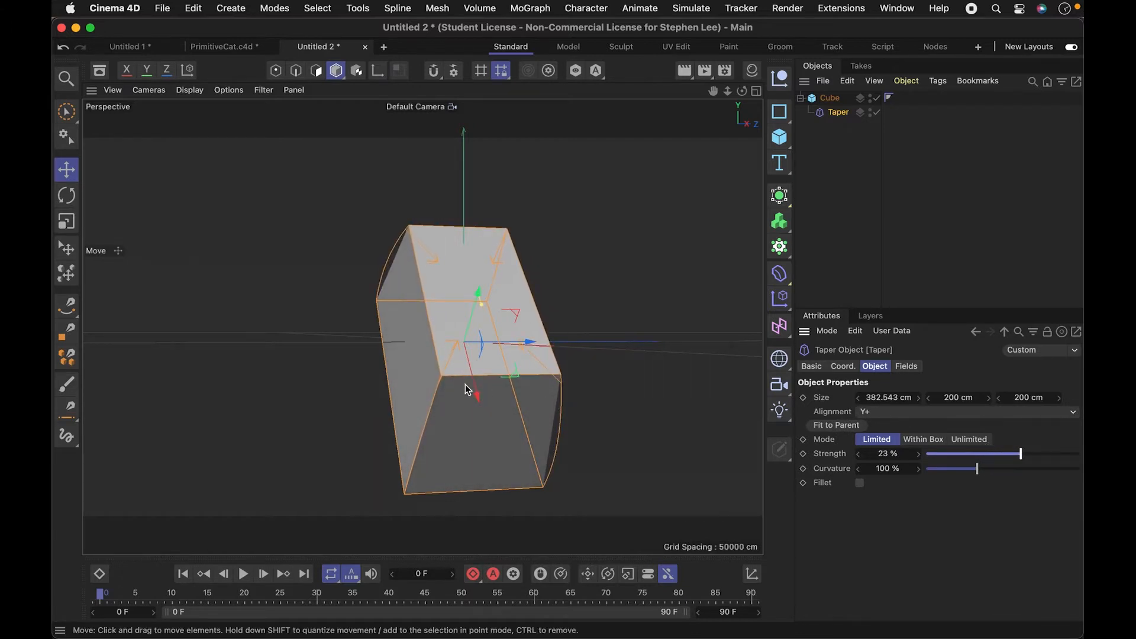
key(3)
drag(472, 395, 601, 383)
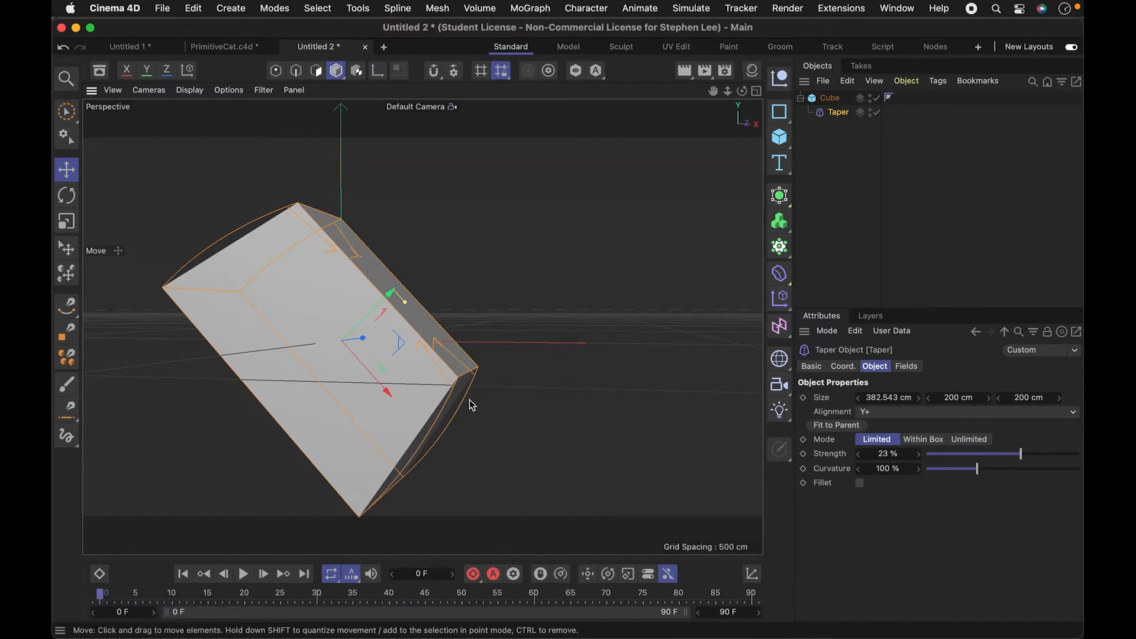
click(877, 413)
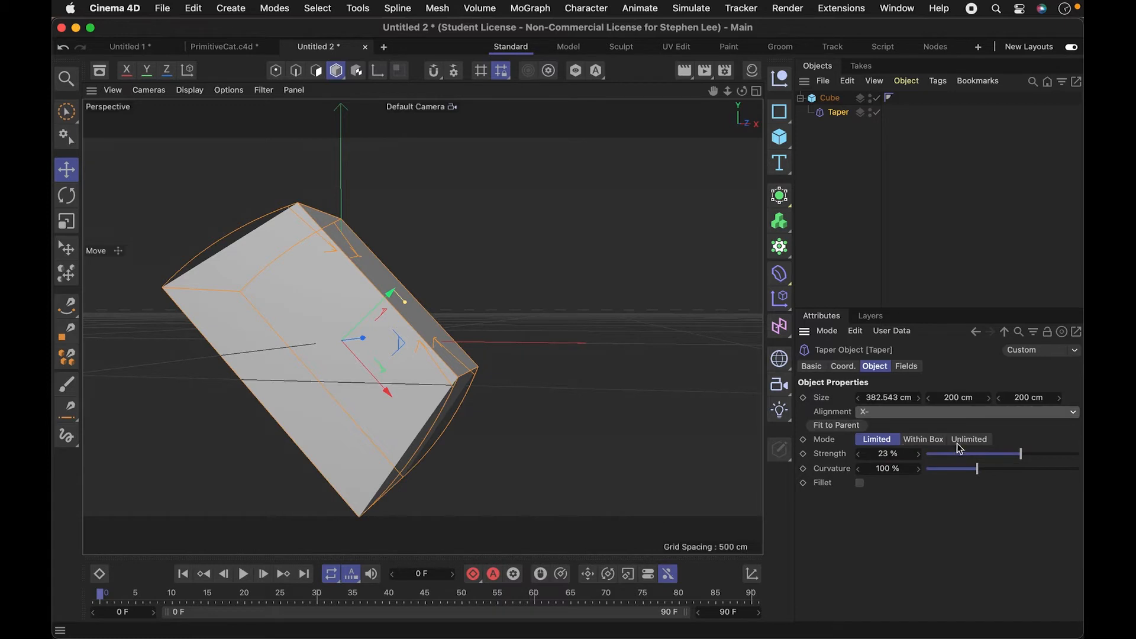
drag(1020, 458, 1036, 458)
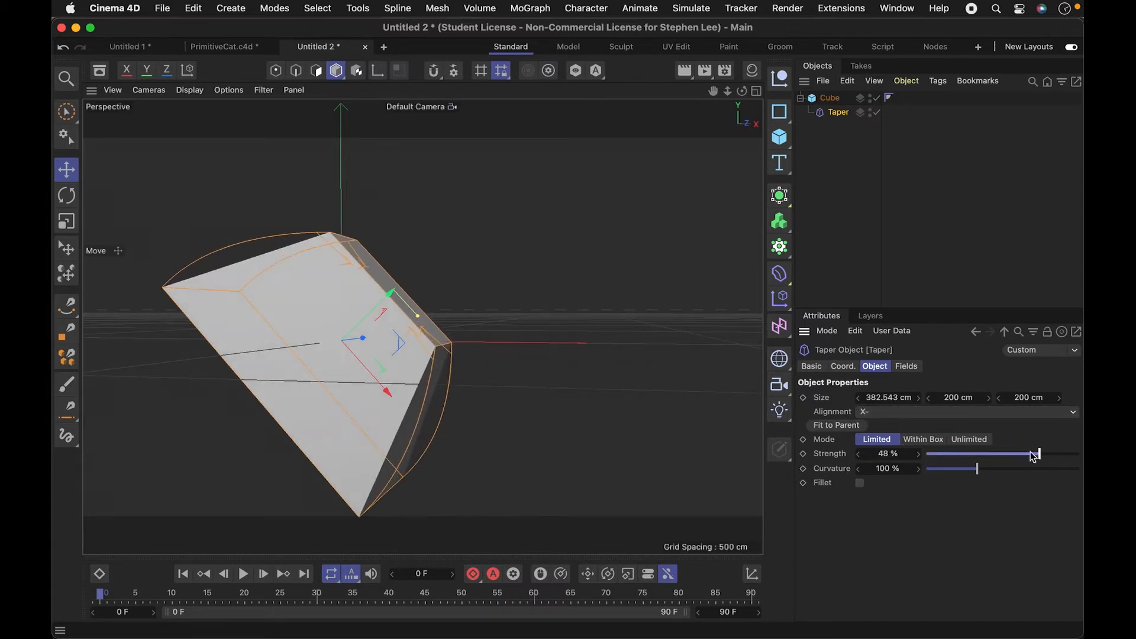
Step: Try the Taper with Z+ alignment fitted to the cube and check the shape from several sides
click(933, 413)
click(932, 469)
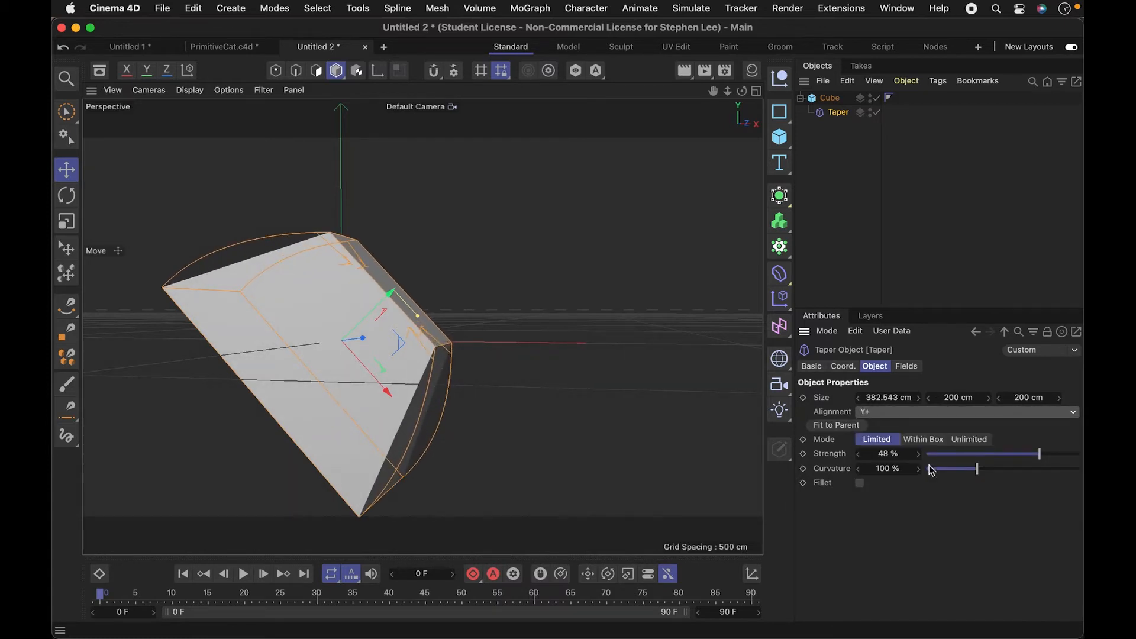
click(920, 419)
click(910, 503)
click(838, 427)
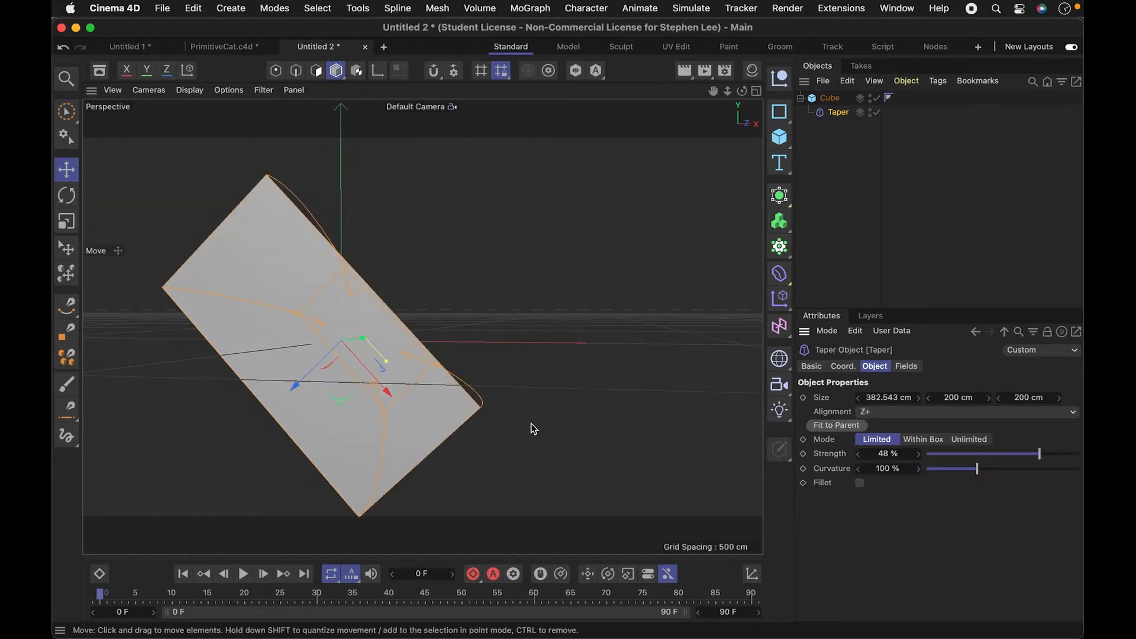
key(3)
drag(527, 423, 688, 427)
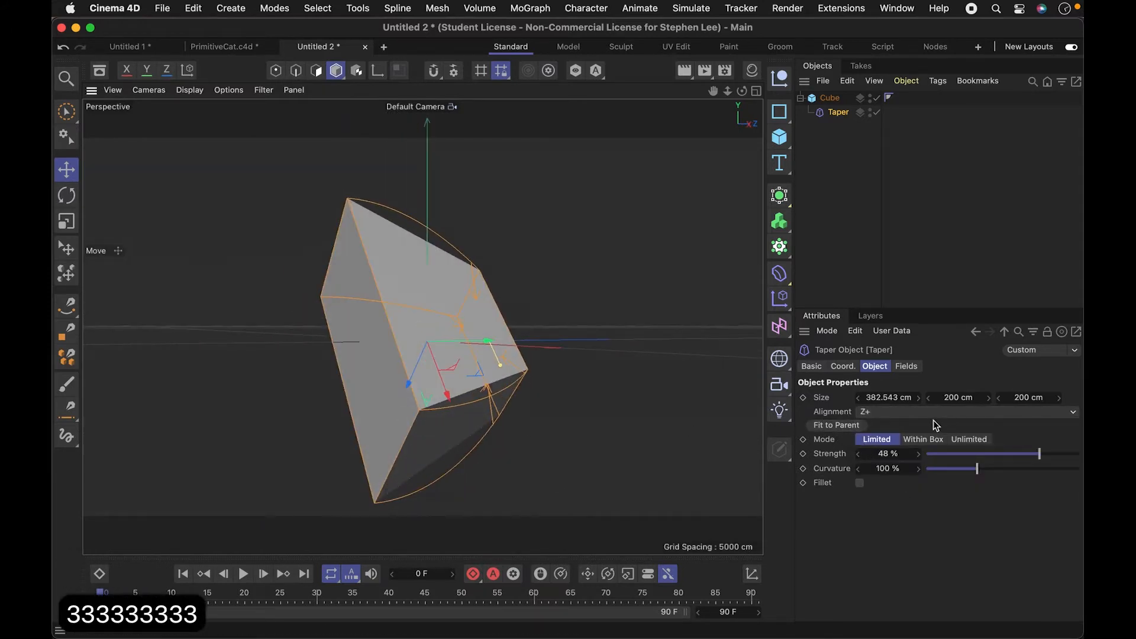
key(3)
drag(390, 388, 434, 395)
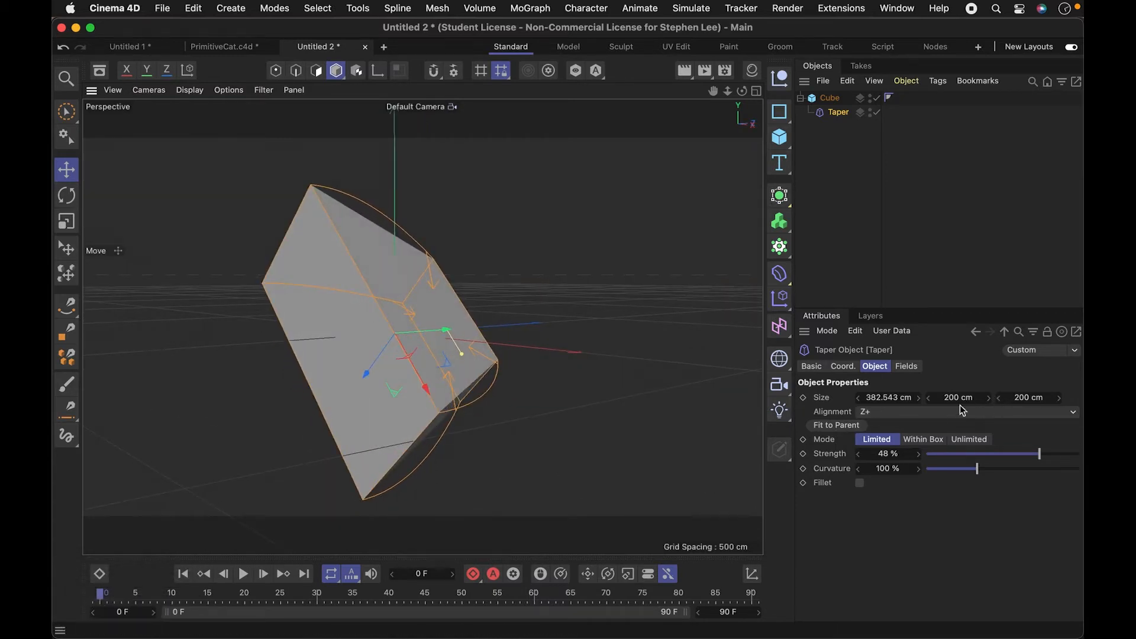
Step: Set the Taper's alignment to X+, refit it to the cube, and inspect the narrowed end
click(937, 418)
click(930, 444)
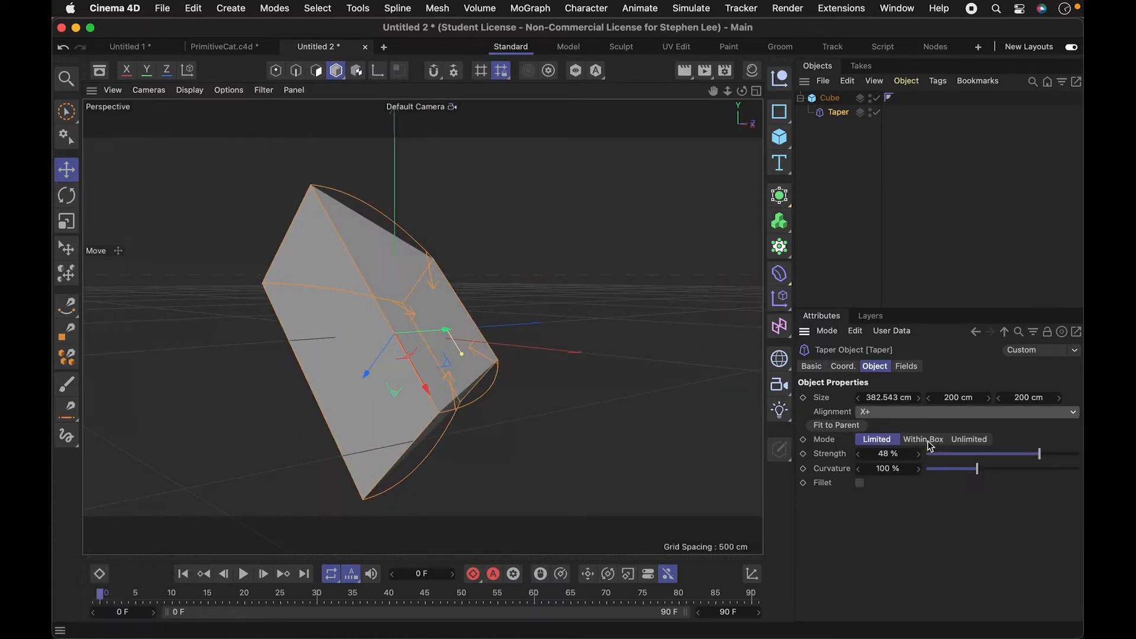
click(852, 426)
key(3)
drag(480, 436, 377, 311)
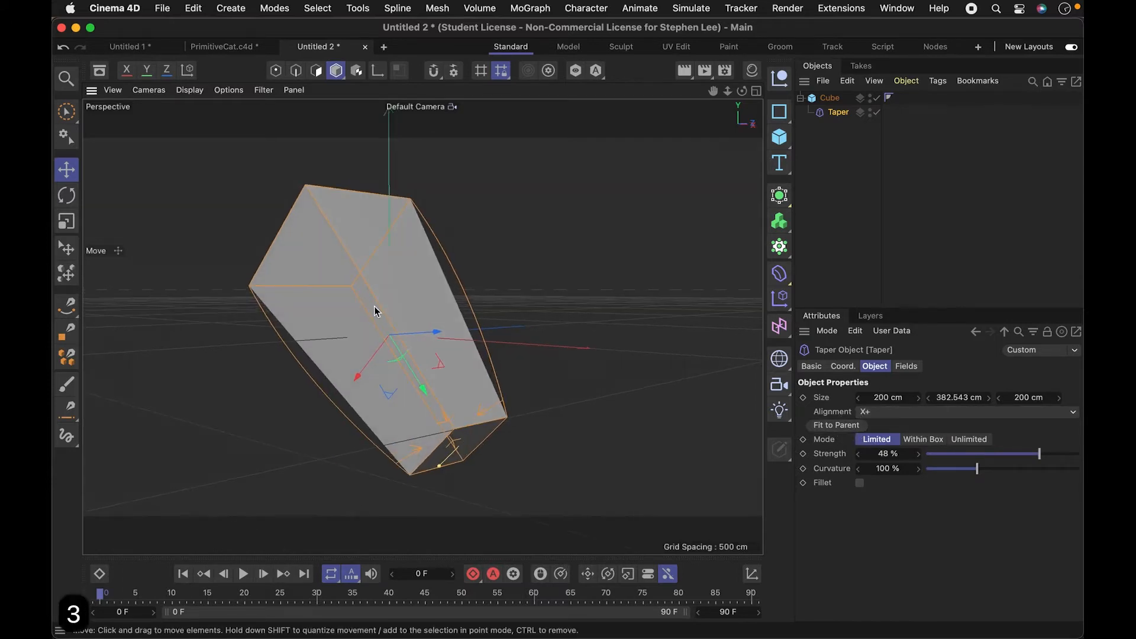
drag(419, 374, 530, 317)
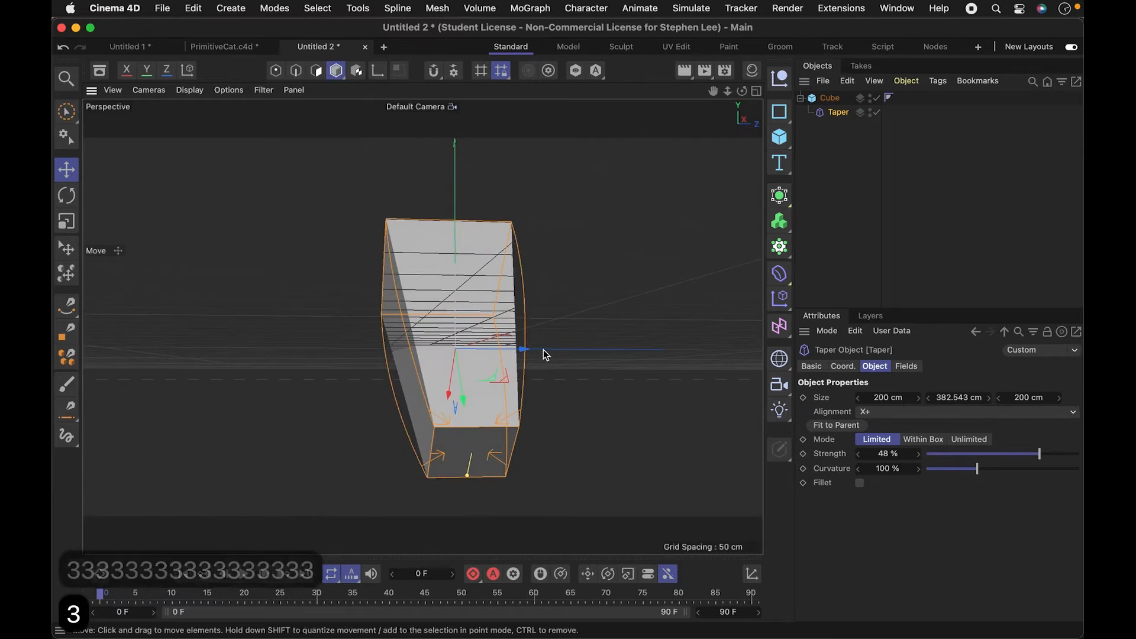
drag(528, 401, 476, 489)
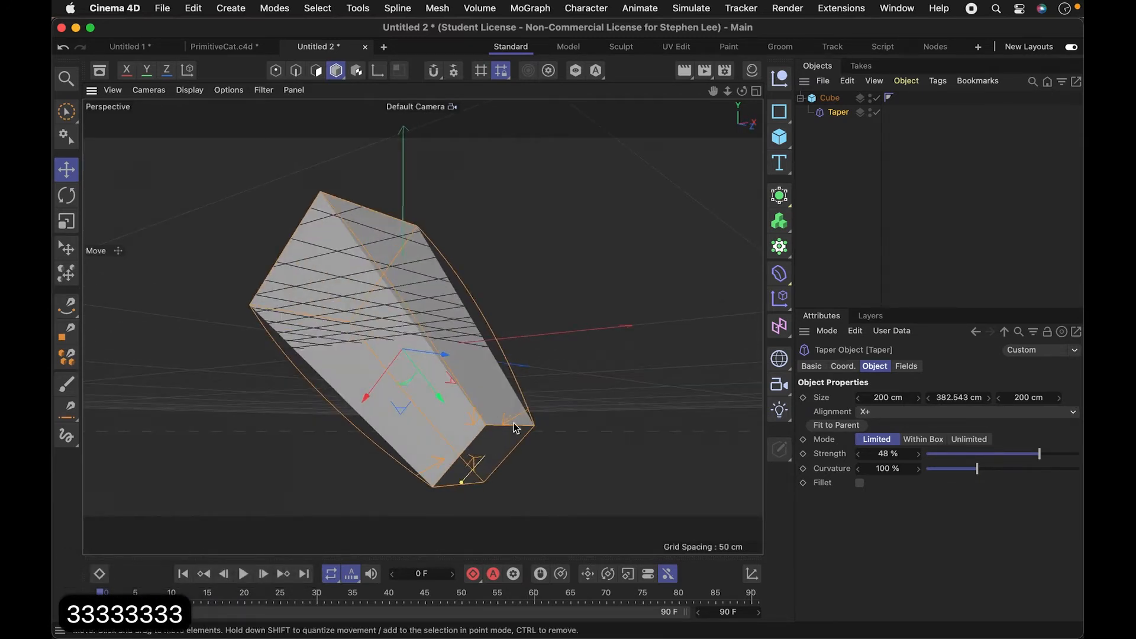
Step: Set the tapered cube's X and Y segments to 5 and its Z segments to 3
click(828, 98)
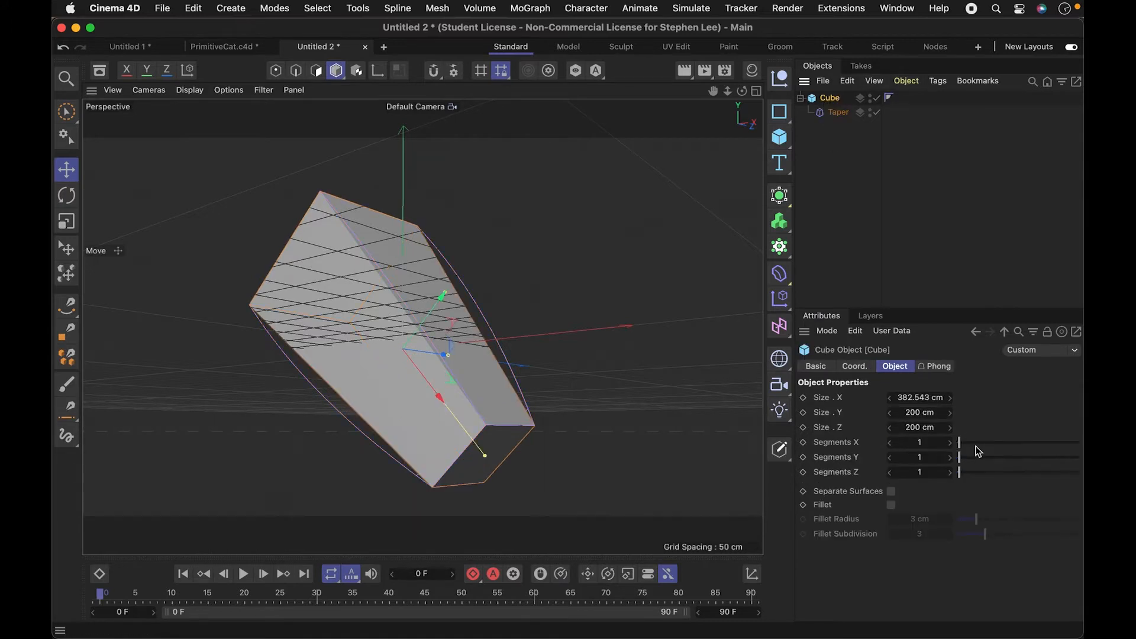
drag(976, 444, 971, 442)
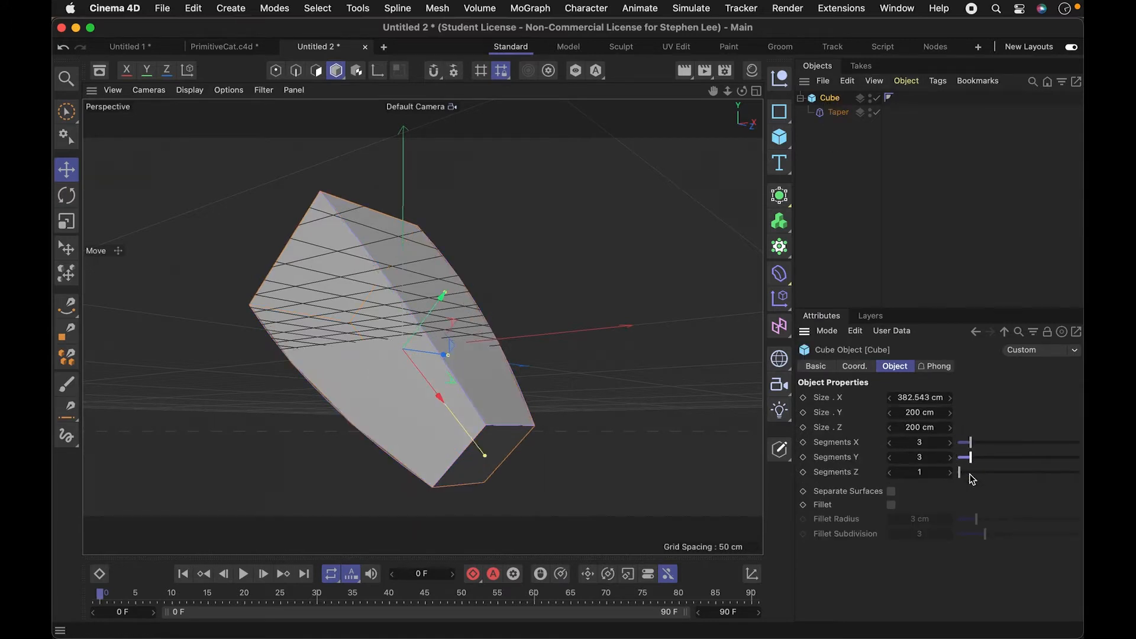
key(3)
drag(532, 411, 274, 378)
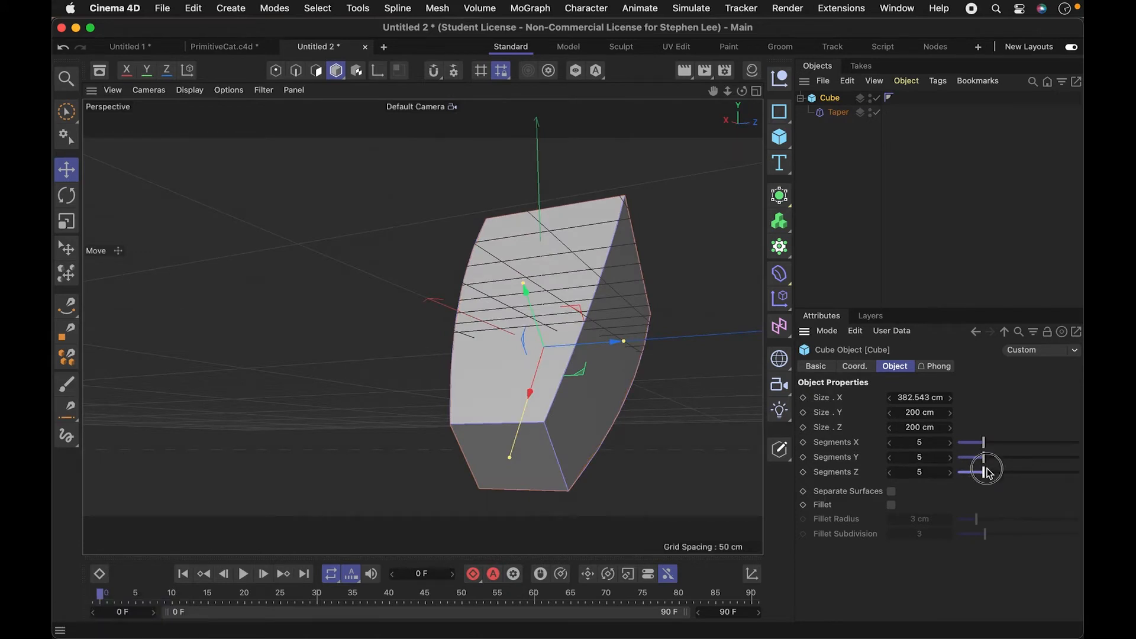
drag(989, 471, 983, 472)
key(3)
drag(651, 332, 611, 286)
key(2)
key(super+z)
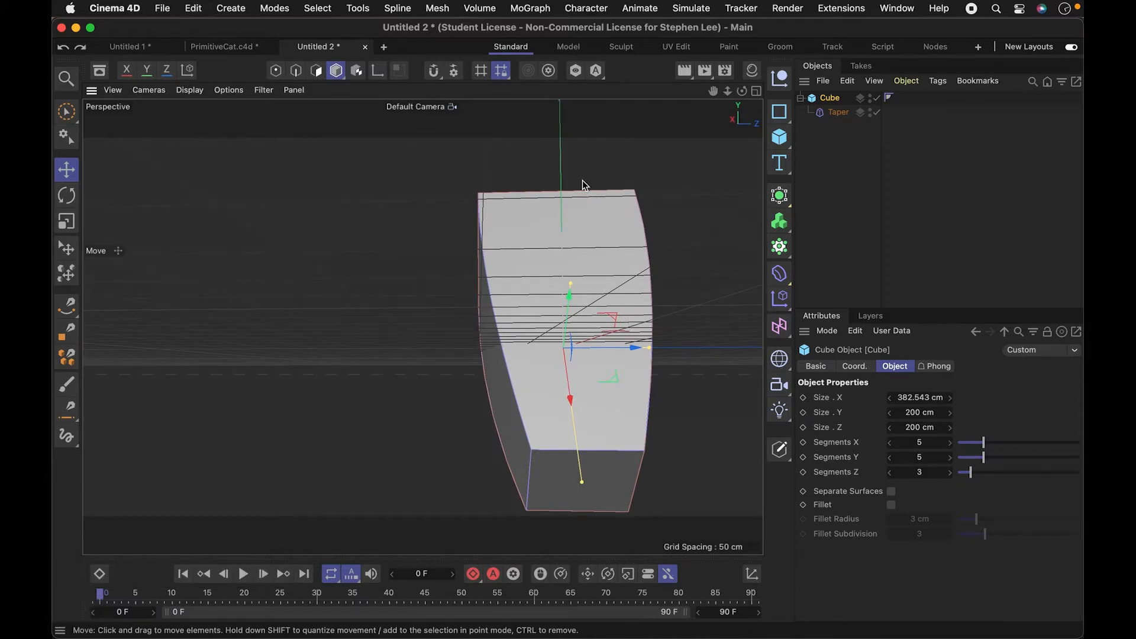
Step: Add a cylinder and move it along X until it stands clear beside the tapered cube
drag(792, 138, 928, 155)
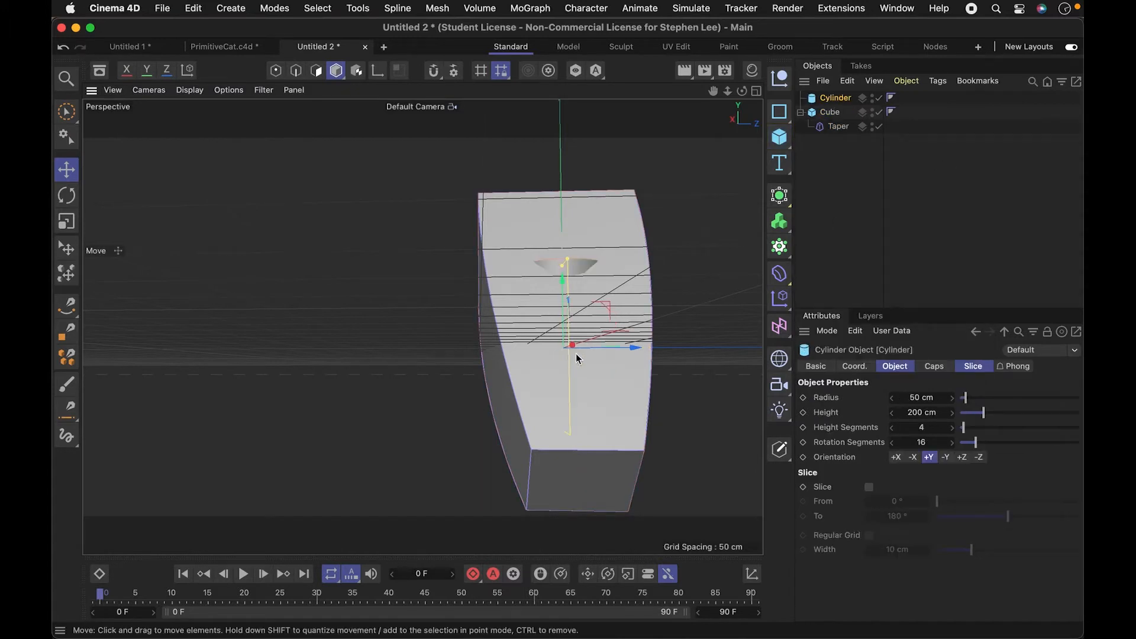
key(3)
drag(557, 389, 656, 385)
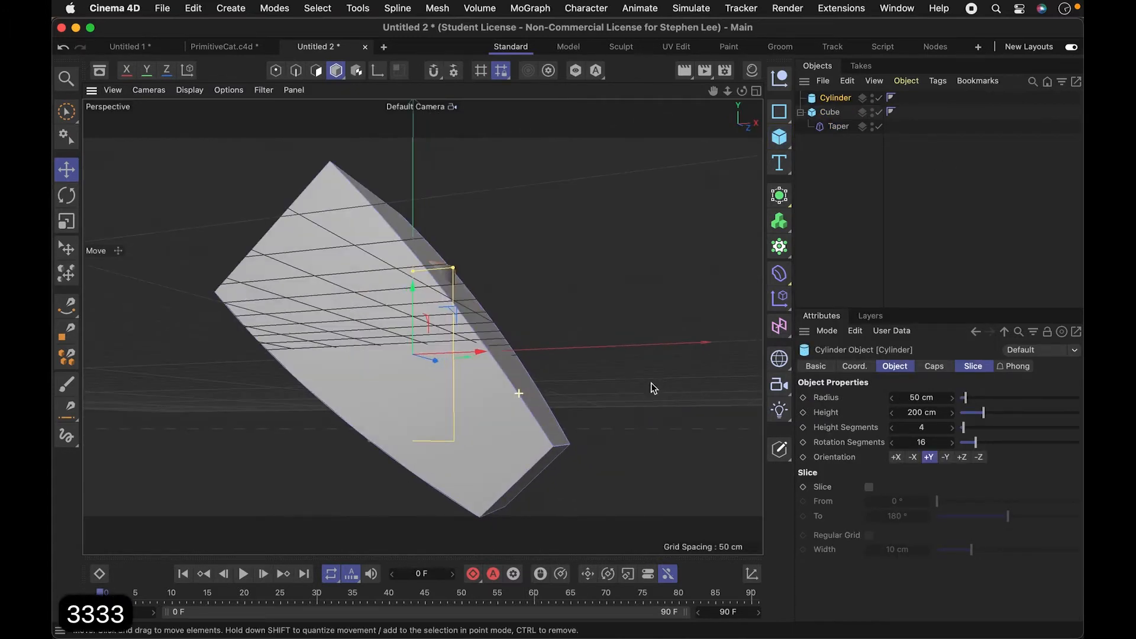
drag(484, 349, 674, 363)
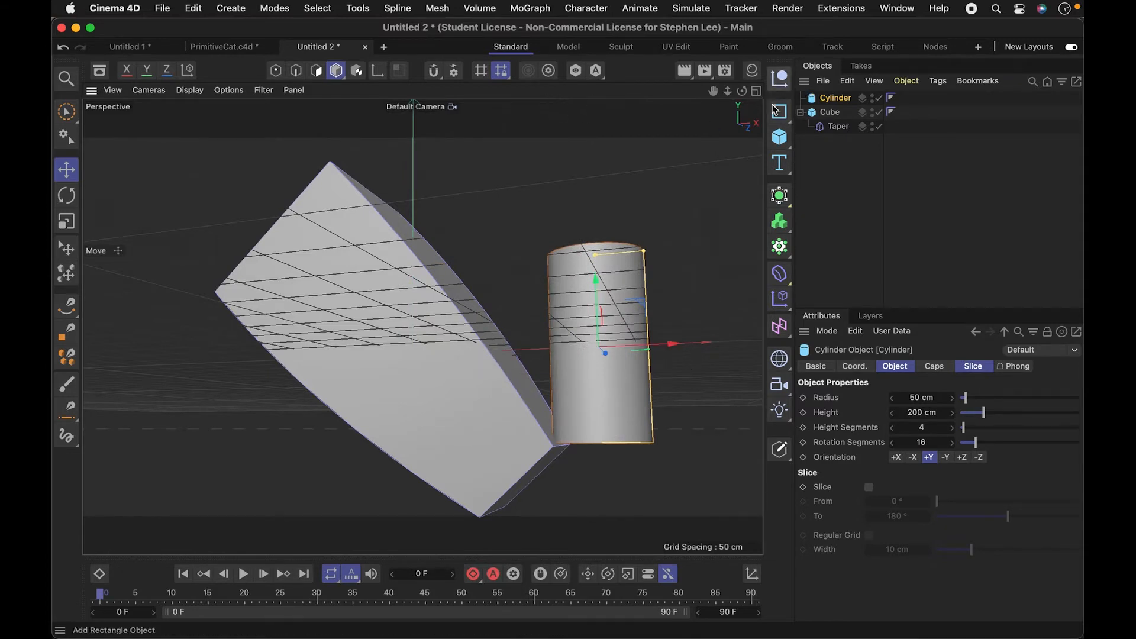
Step: Add a Taper and a Twist deformer and make both children of the cylinder
click(779, 274)
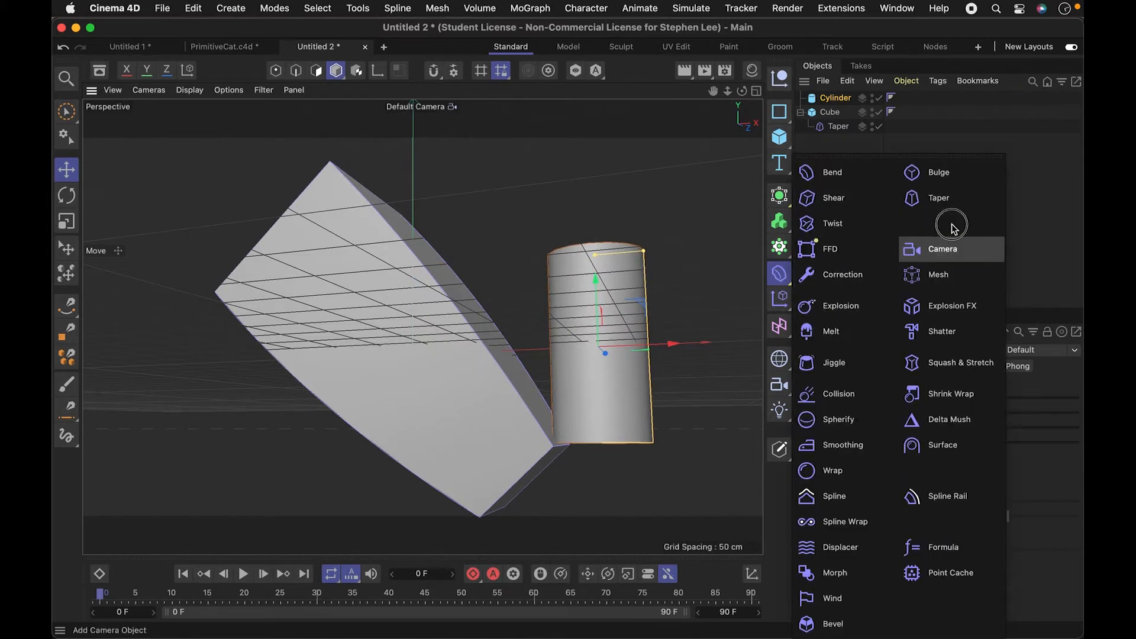
click(941, 199)
drag(834, 102, 831, 113)
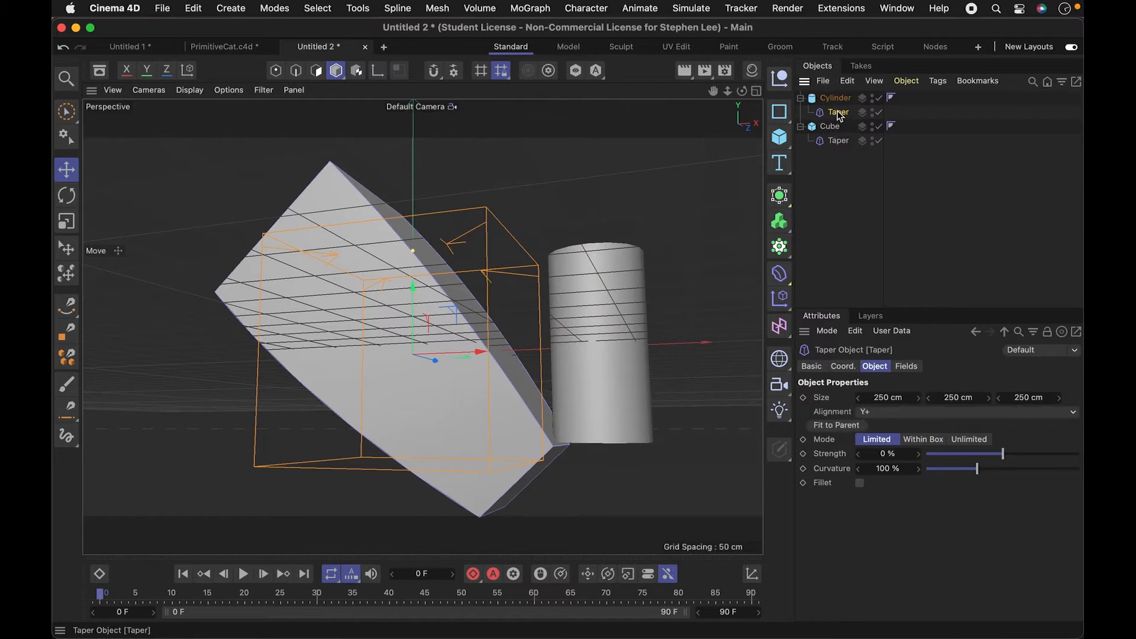
click(786, 288)
click(890, 221)
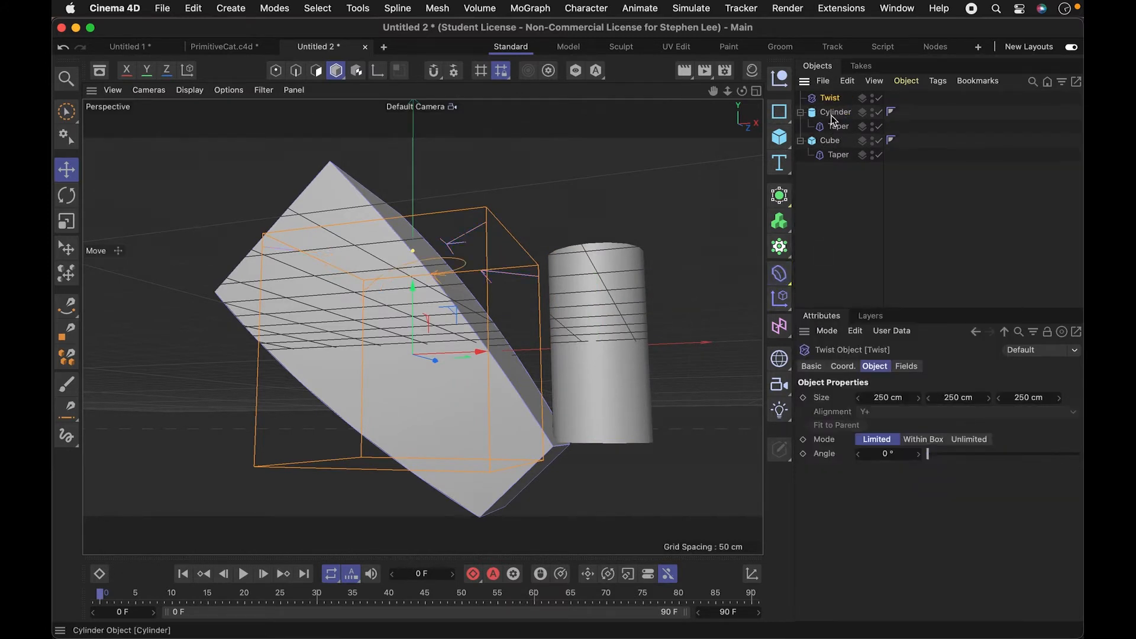
drag(833, 101, 834, 113)
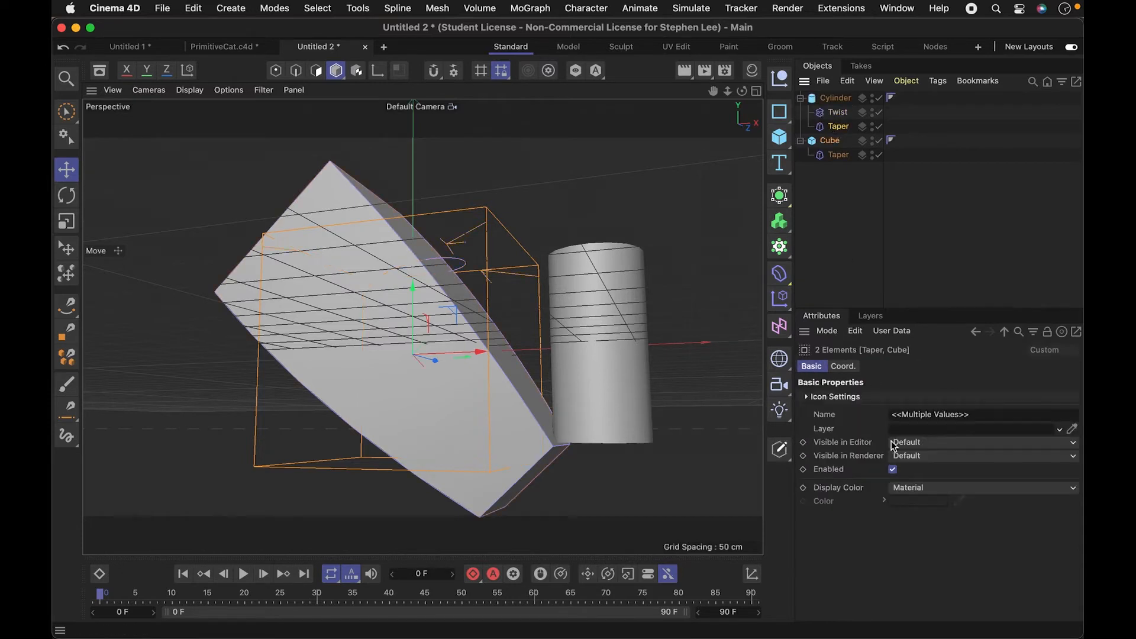
Step: Fit both the Twist and the Taper deformer to the cylinder
click(835, 112)
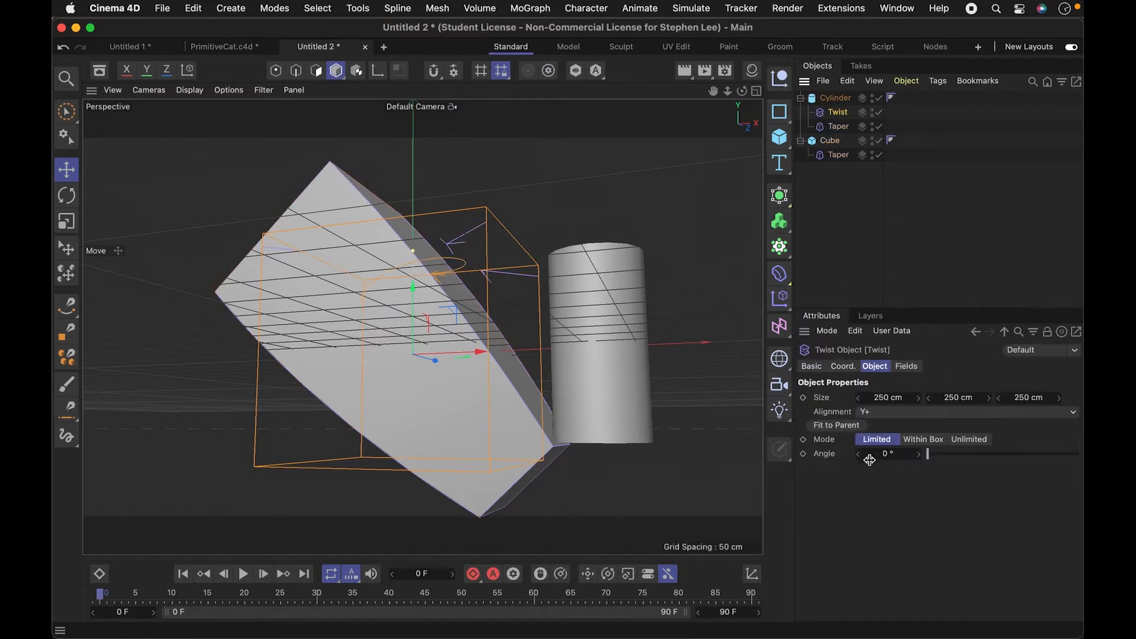
click(839, 126)
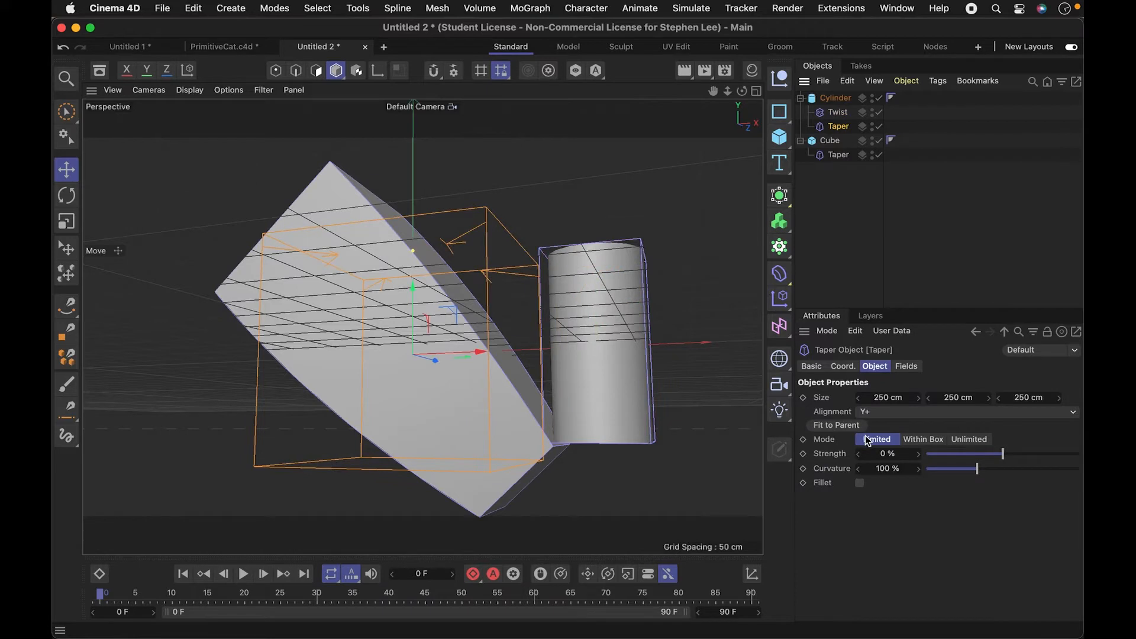
click(847, 426)
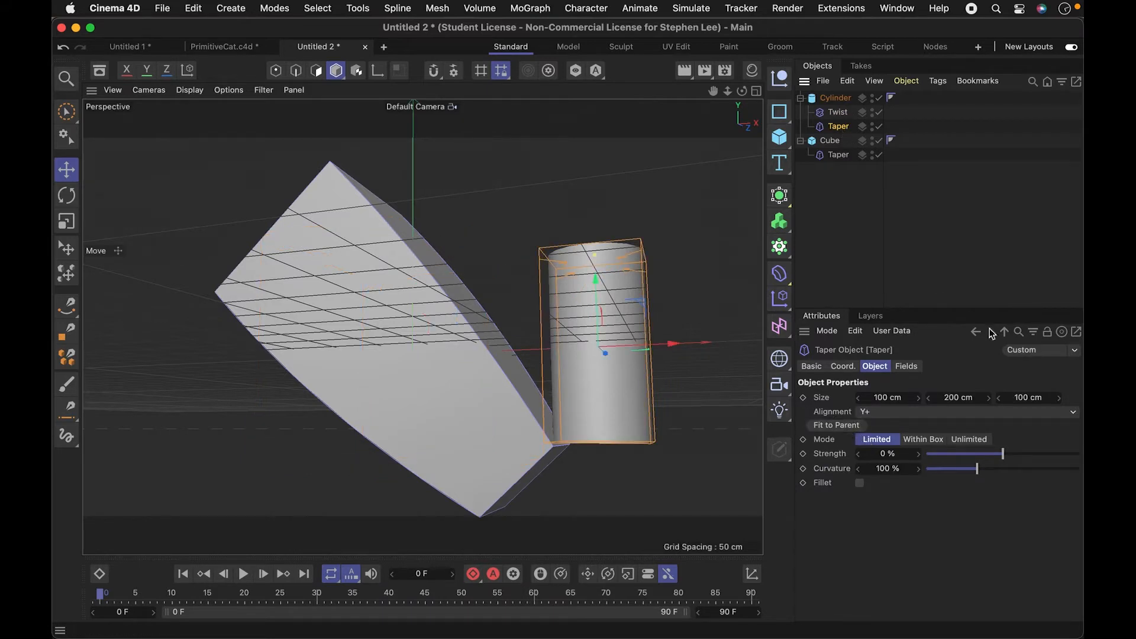
Step: Set the cylinder's Taper strength to 73 % and the cylinder's height segments to 8
drag(1005, 455, 1059, 454)
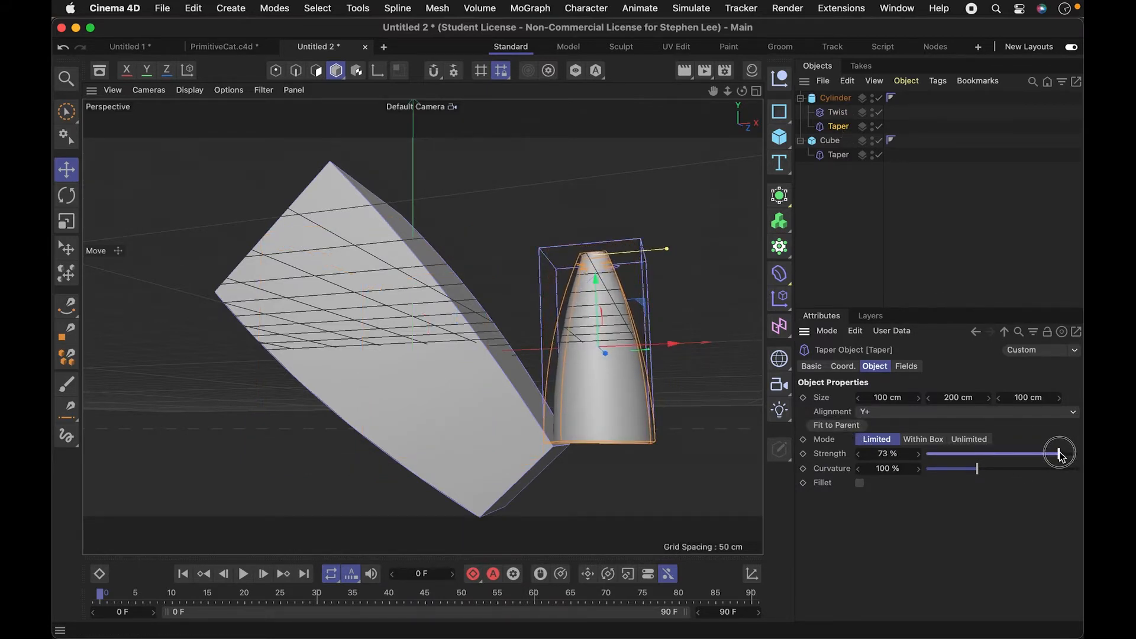
click(840, 100)
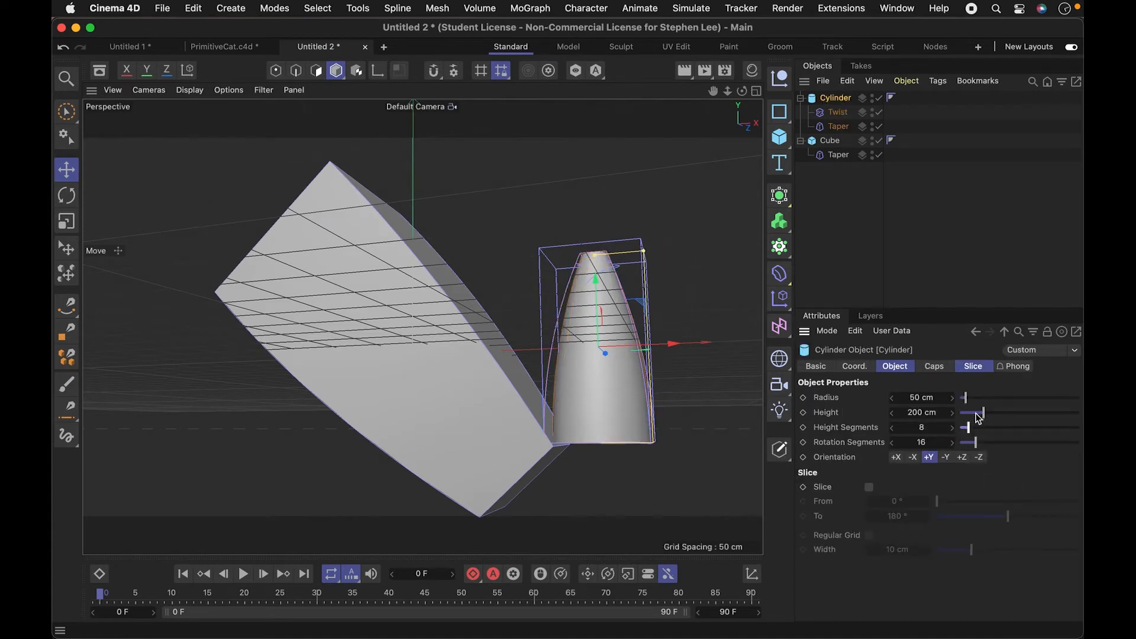
Step: Shrink the cylinder to a 27 cm radius and 147 cm height, and set its Twist angle to 179°
mouse_move(974, 404)
mouse_down()
mouse_move(964, 400)
mouse_move(978, 414)
mouse_up()
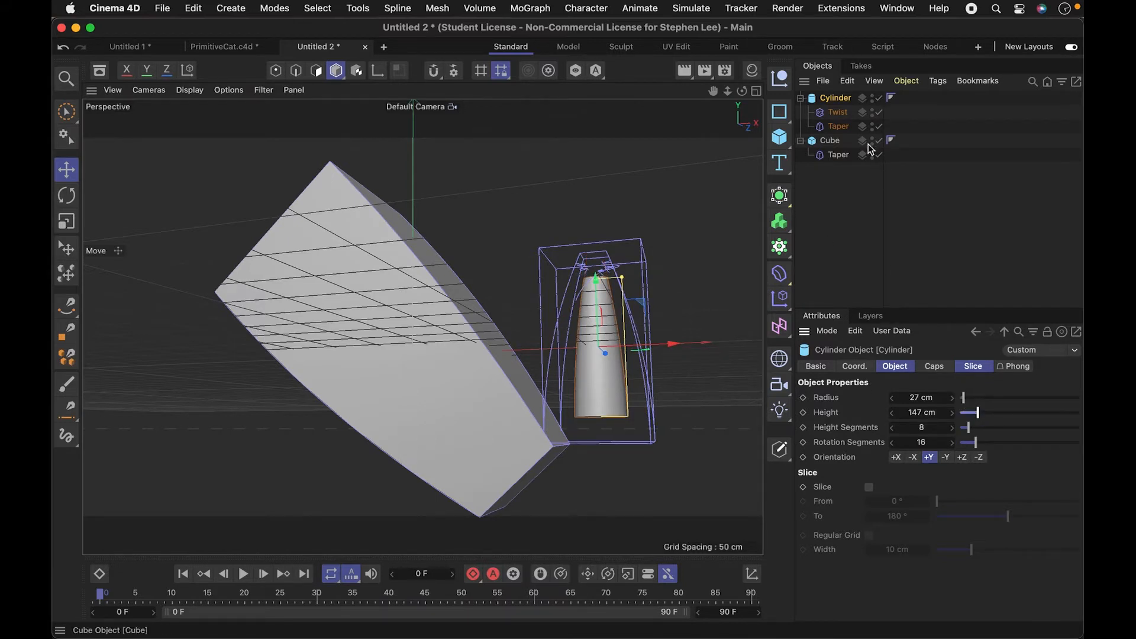
click(835, 113)
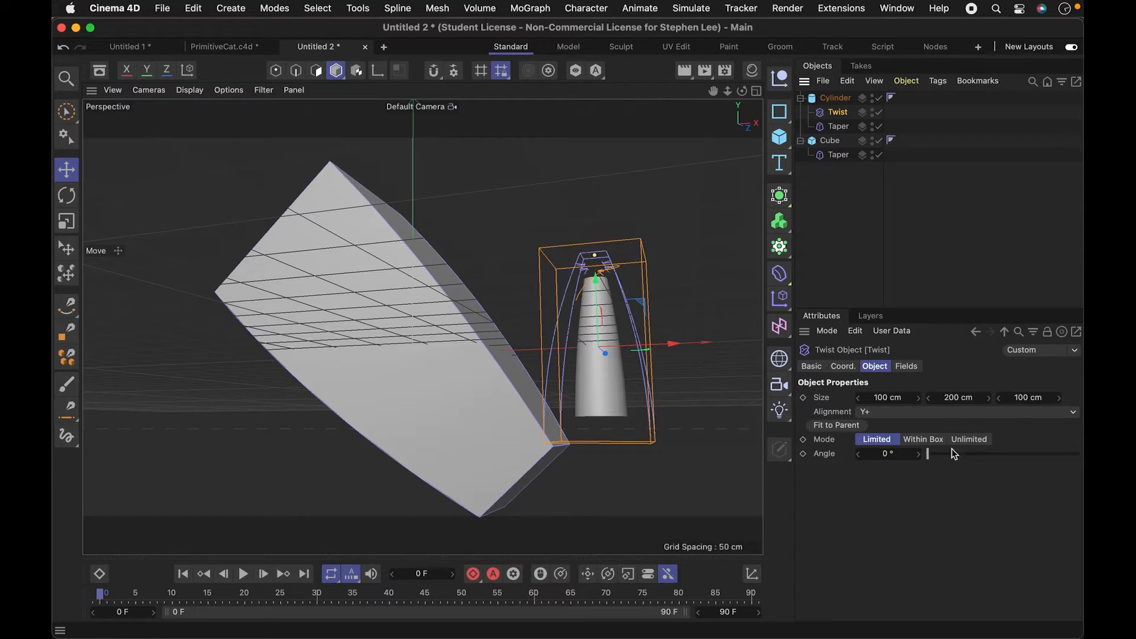
drag(943, 455, 1004, 454)
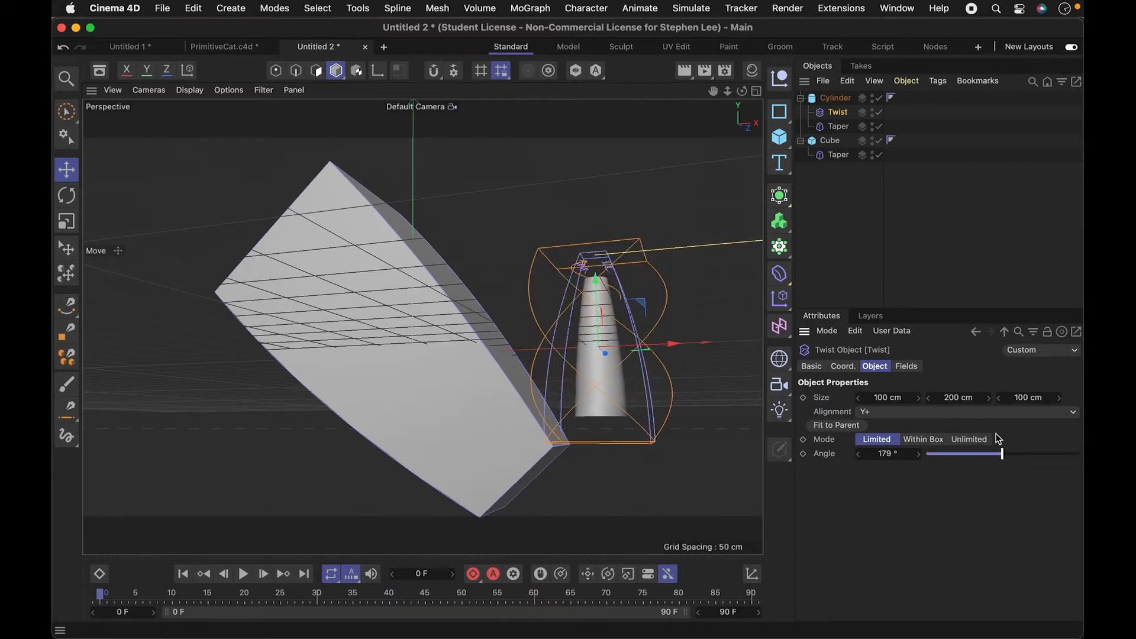
Step: Set the cylinder's height segments to 4 and its rotation segments to 8
click(834, 98)
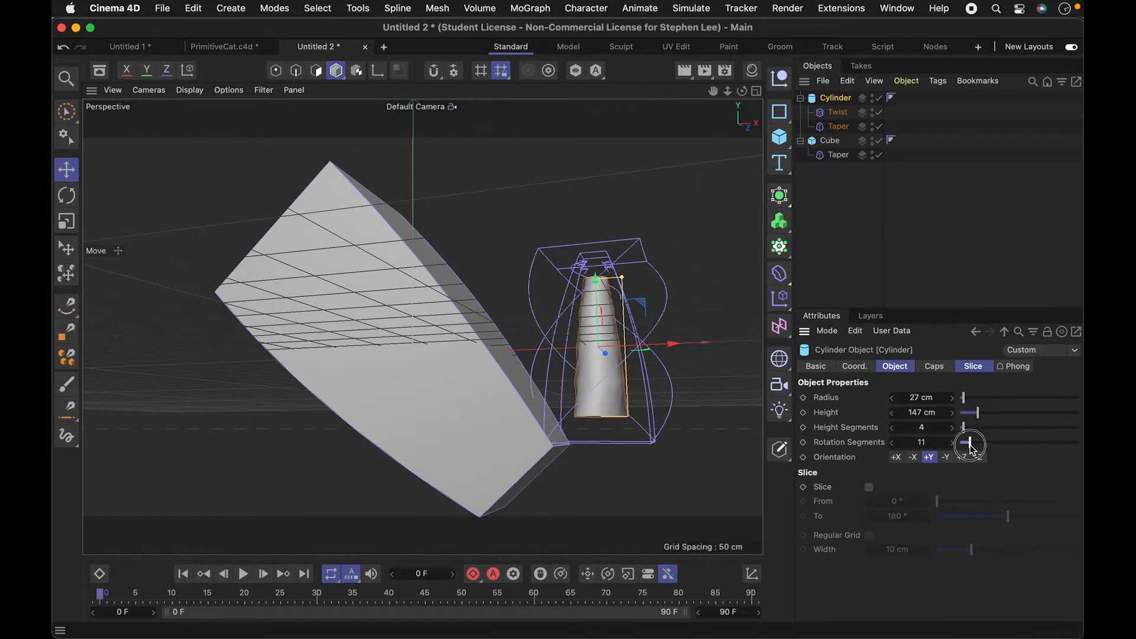
drag(969, 446, 966, 446)
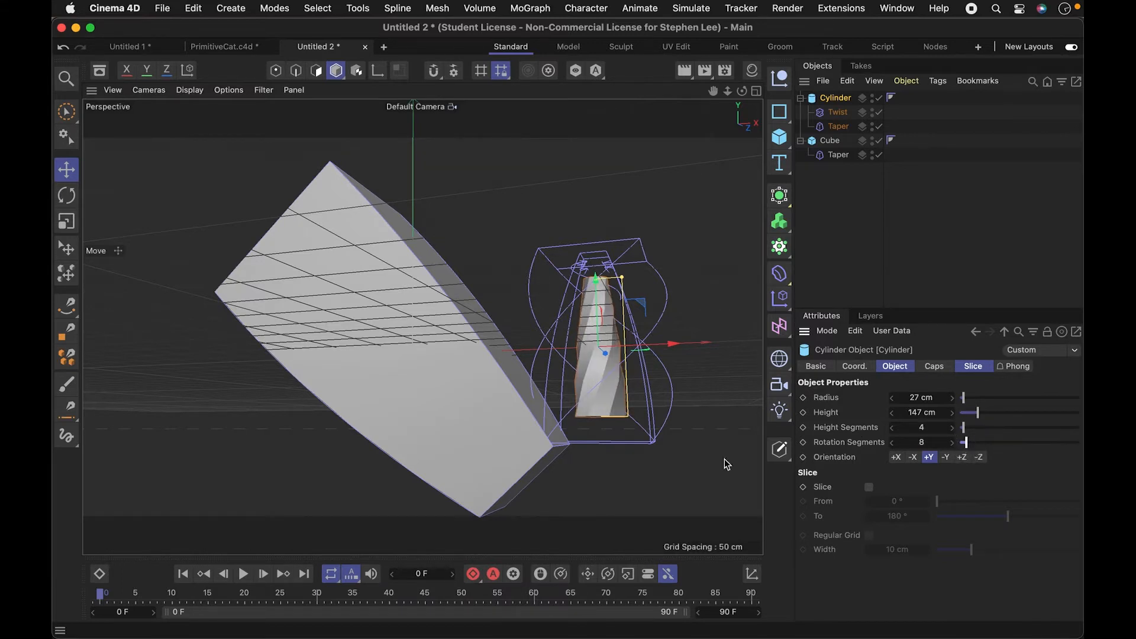
key(2)
drag(642, 383, 612, 376)
key(3)
key(3)
drag(621, 286, 693, 323)
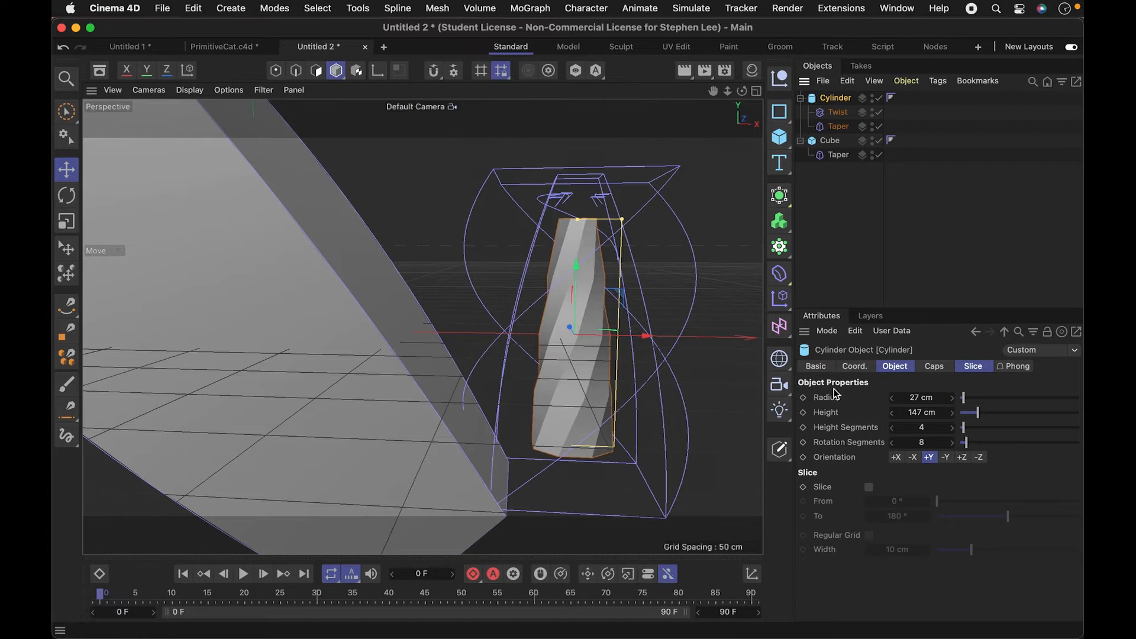
Step: Set the cylinder's Taper strength to 100 % and fit that Taper deformer to the cylinder
click(838, 112)
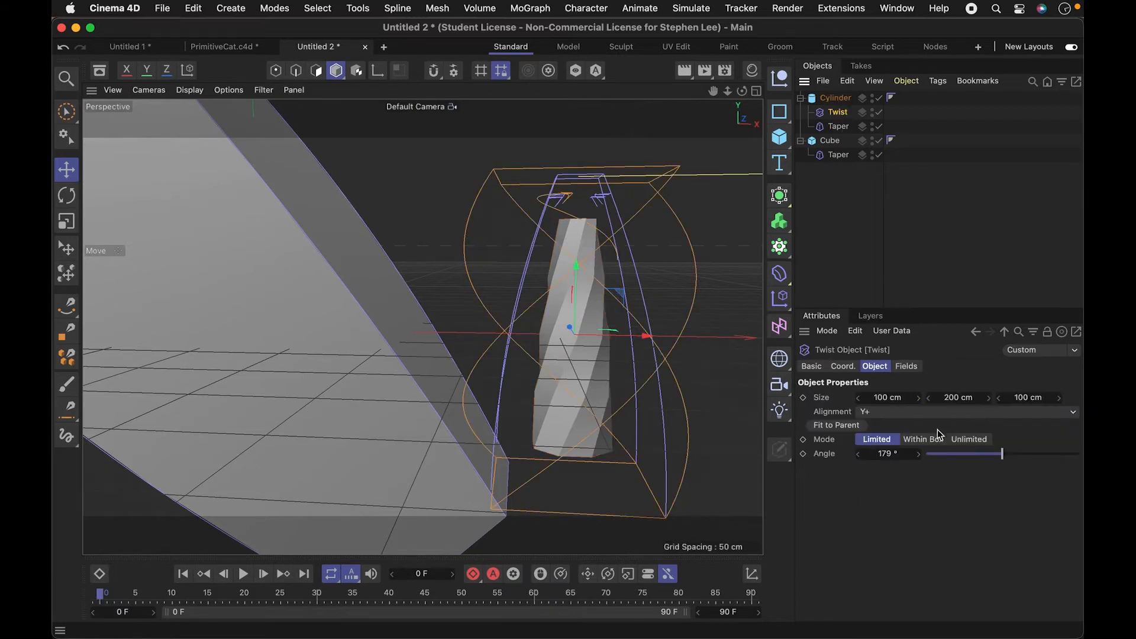
click(847, 126)
drag(1046, 454, 1077, 453)
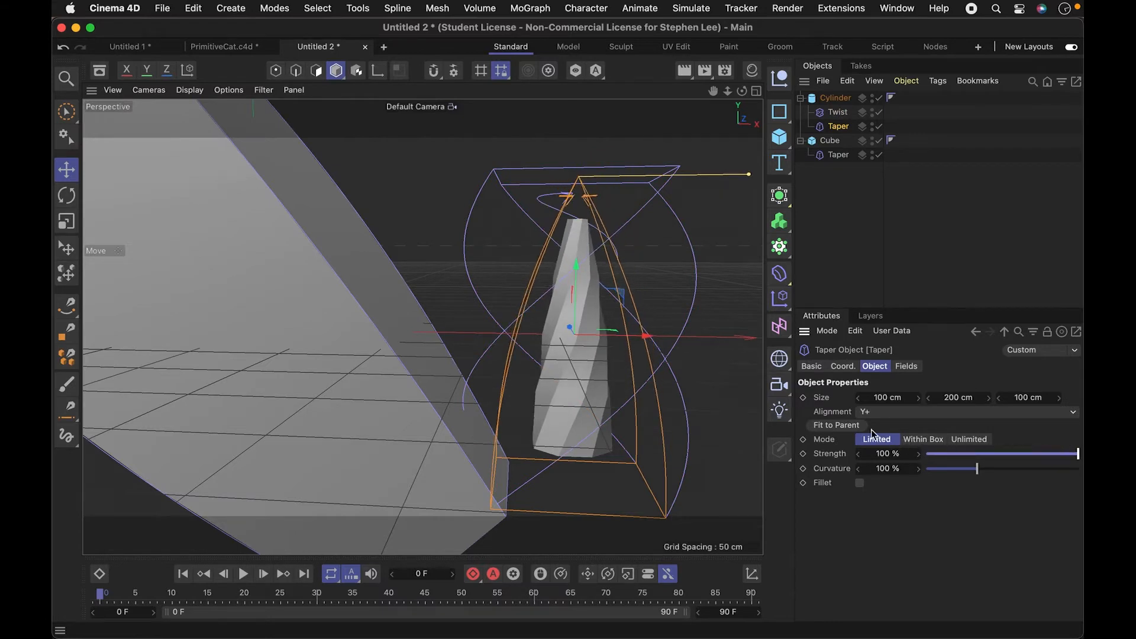
click(836, 424)
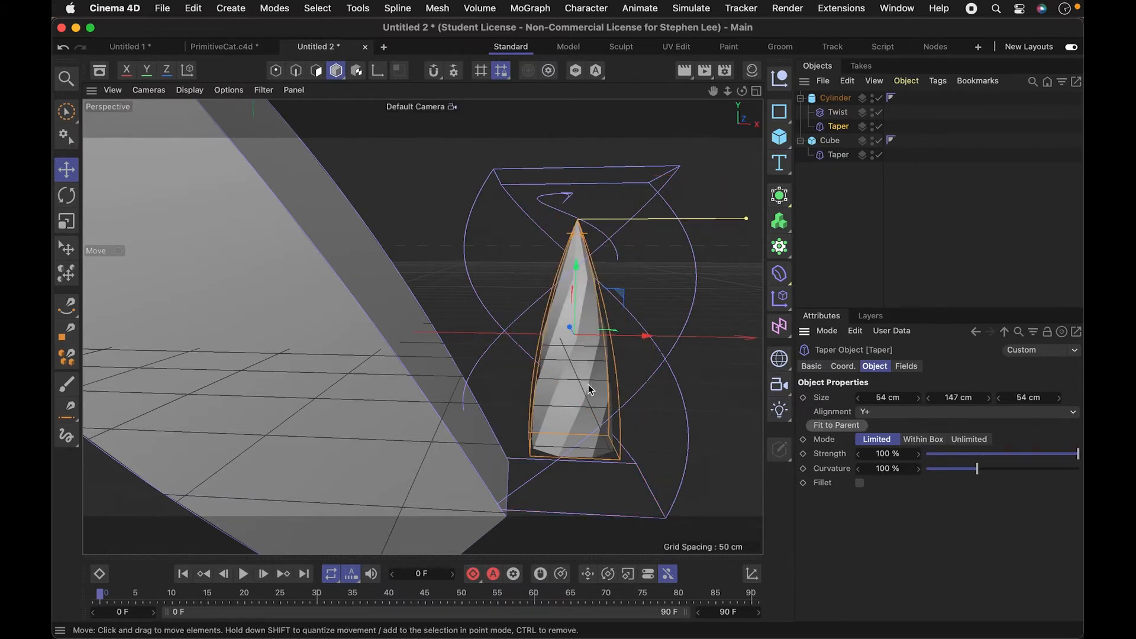
Step: Fit the Twist deformer to the resized cylinder
key(3)
drag(588, 389, 636, 371)
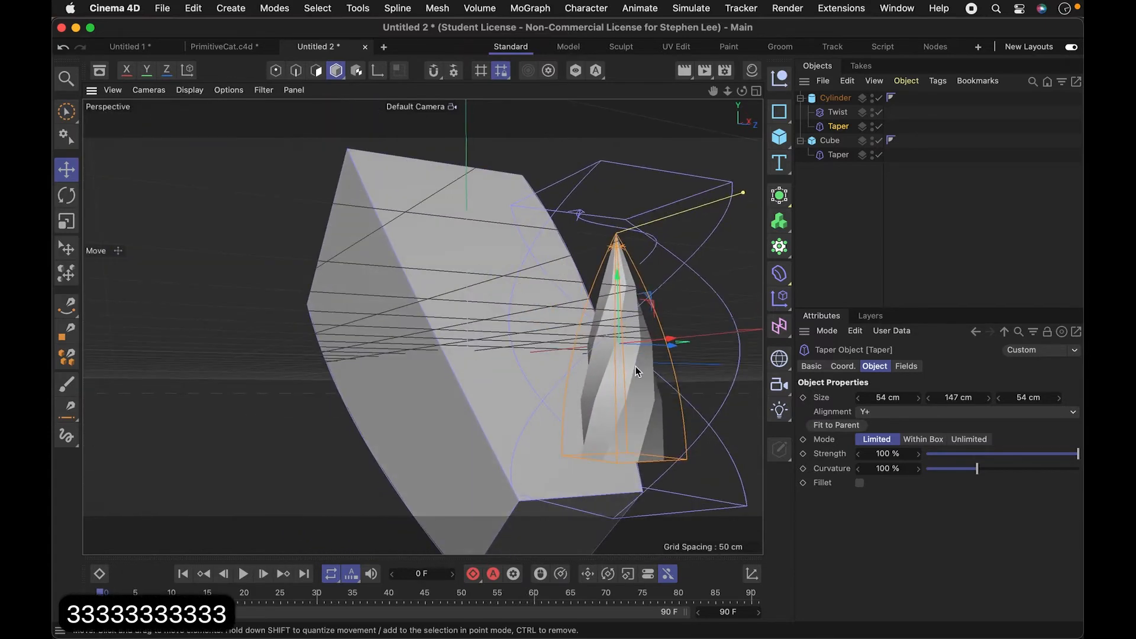
click(843, 115)
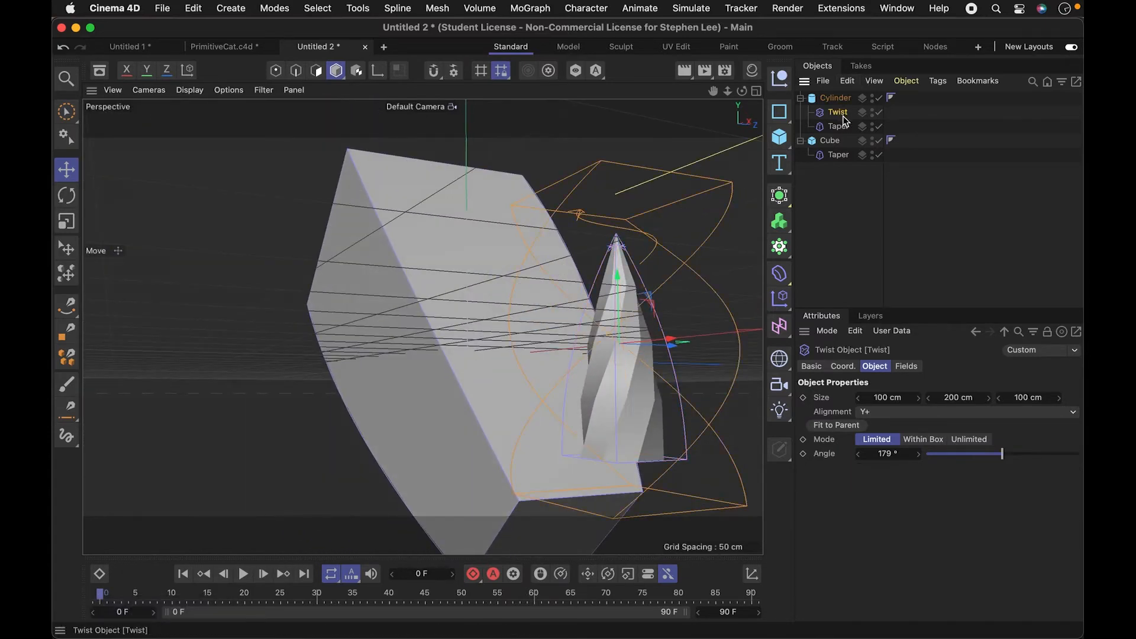
click(847, 433)
key(3)
drag(640, 417, 657, 367)
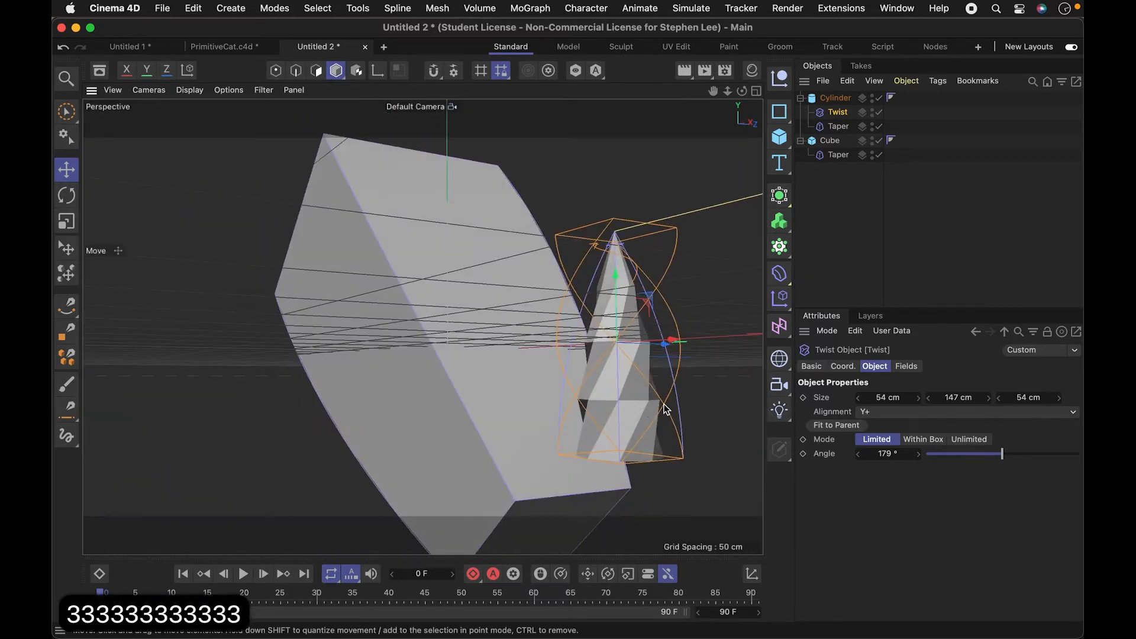
Step: Tilt the twisted cylinder so its tip points up and away from the cube, and raise it above the cube's sloped face
click(831, 98)
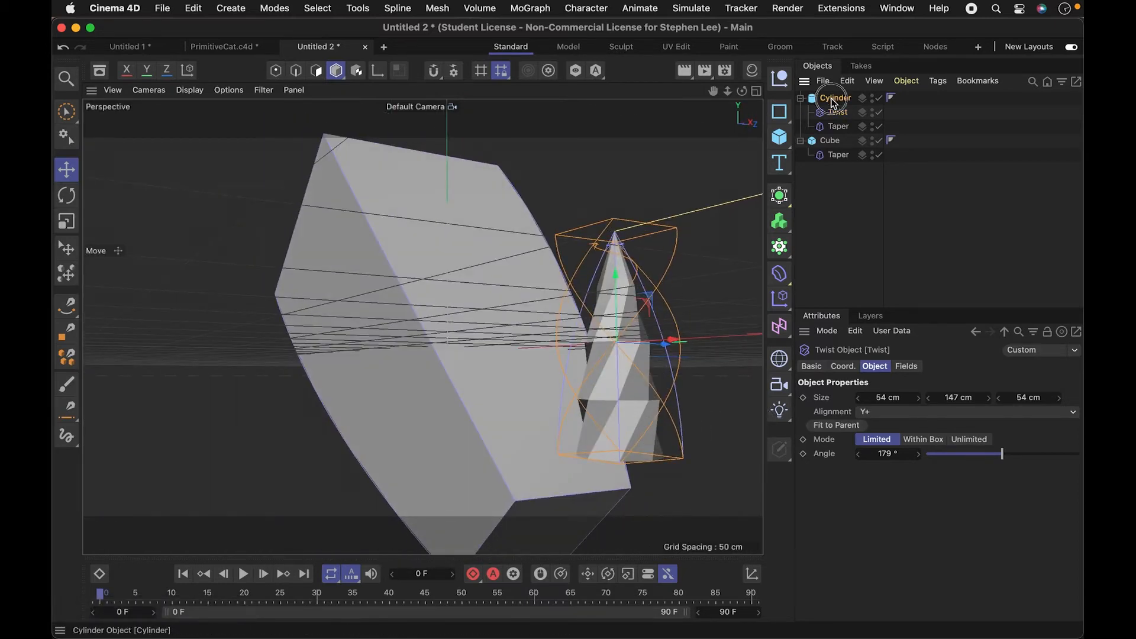
key(r)
key(r)
shift+drag(649, 329, 558, 232)
key(3)
drag(574, 294, 598, 261)
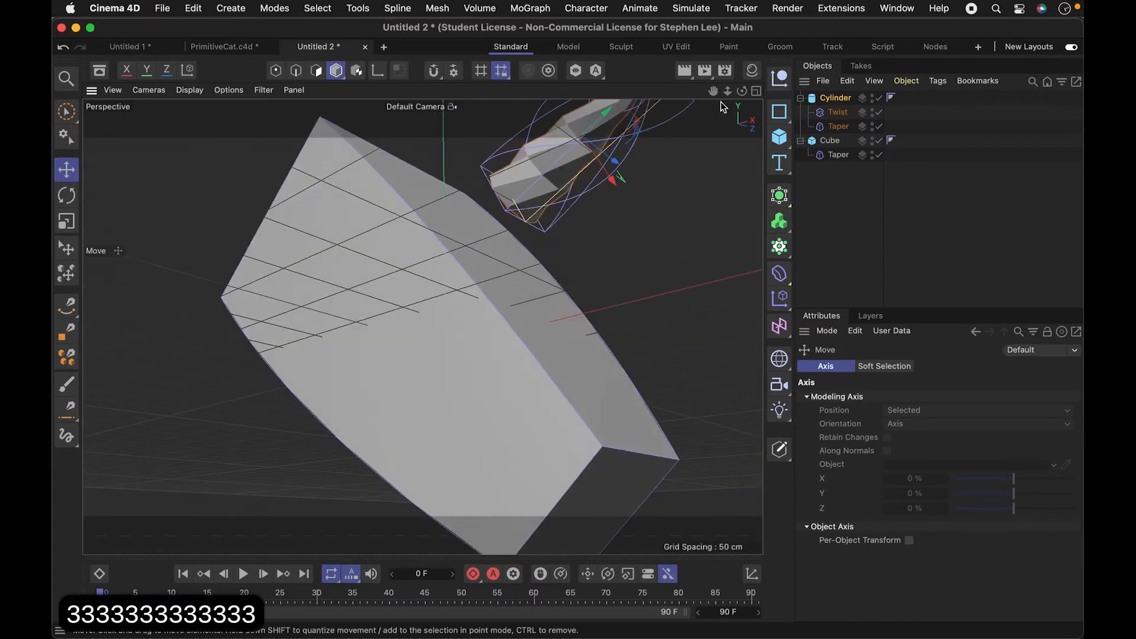
Step: In the Front view, move the twisted cylinder closer to the upper part of the cube's sloped face
click(756, 91)
drag(663, 388, 653, 393)
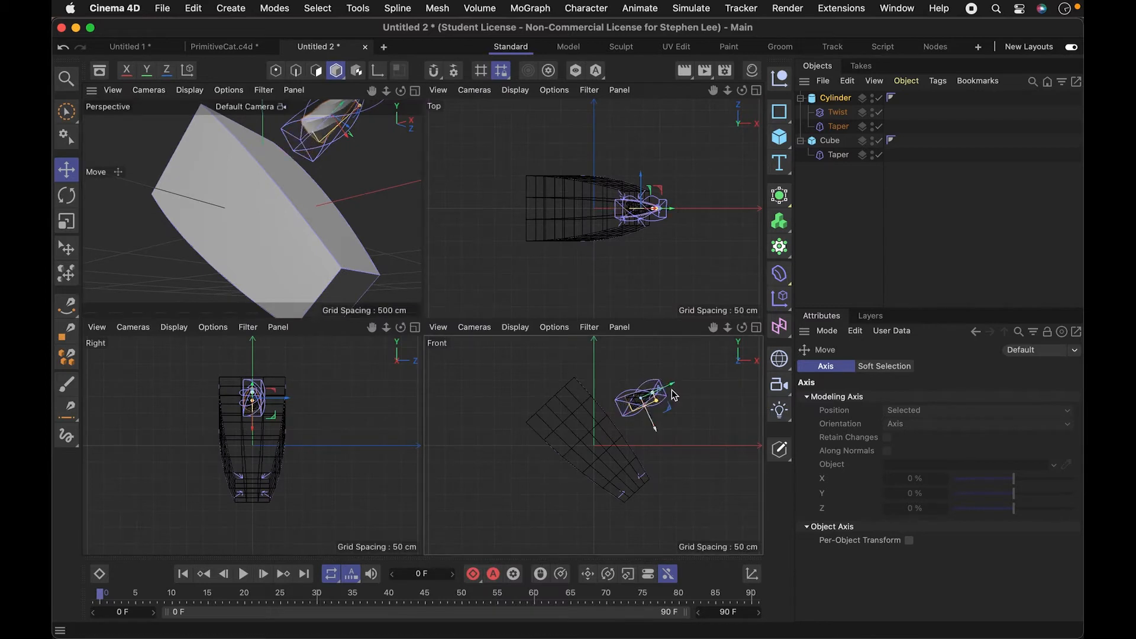
key(super+z)
key(e)
key(e)
key(e)
key(e)
drag(669, 385, 627, 431)
Step: Add a second cylinder to the scene
click(414, 93)
key(3)
drag(487, 281, 385, 282)
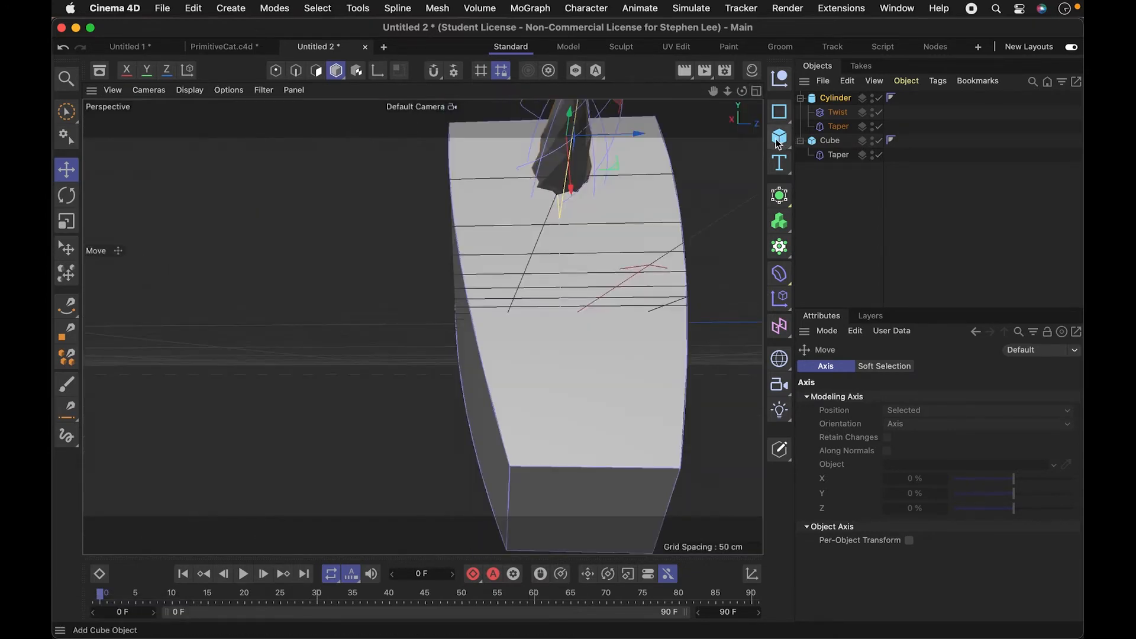
click(780, 143)
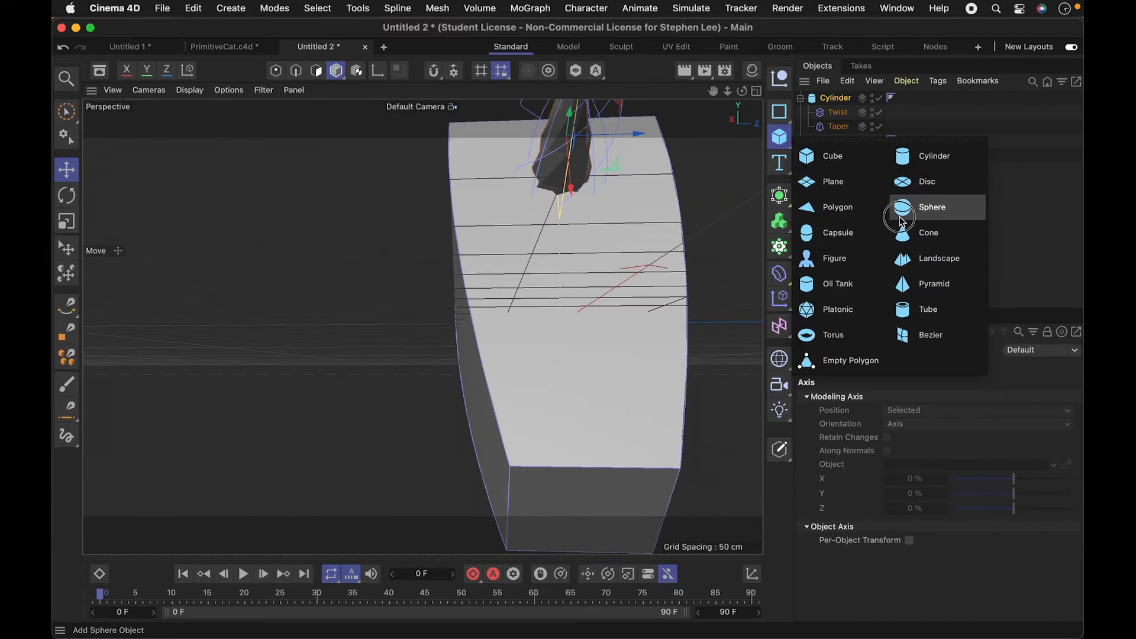
click(907, 158)
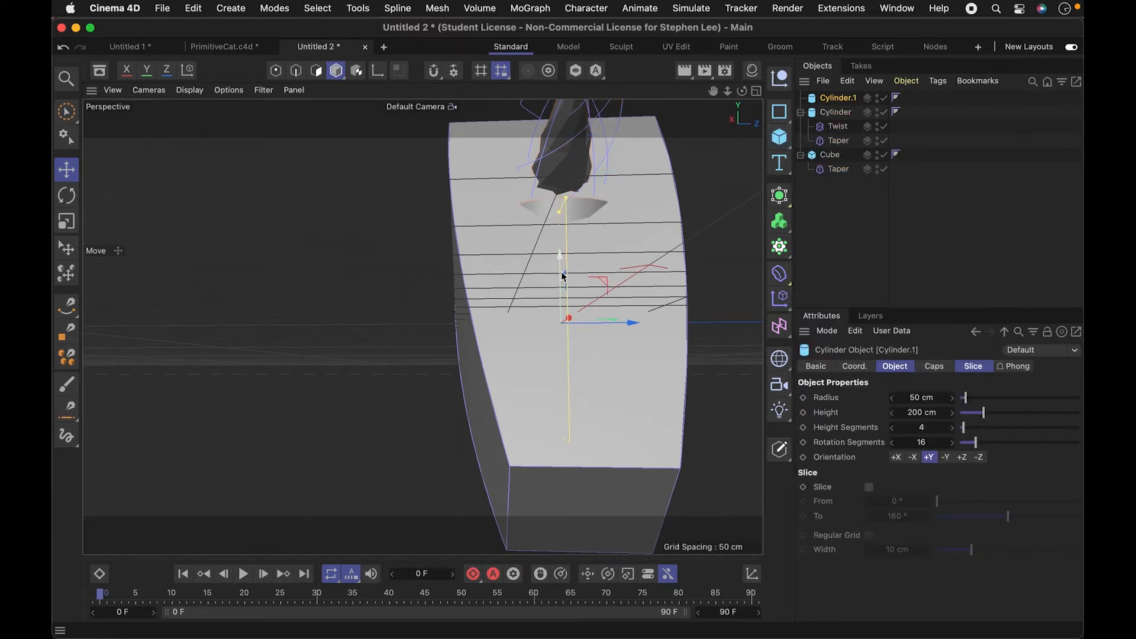
Step: Rotate the new cylinder toward the cube's slope and flatten it into a disc about 18 cm high
key(r)
key(r)
key(r)
key(r)
drag(565, 305, 575, 436)
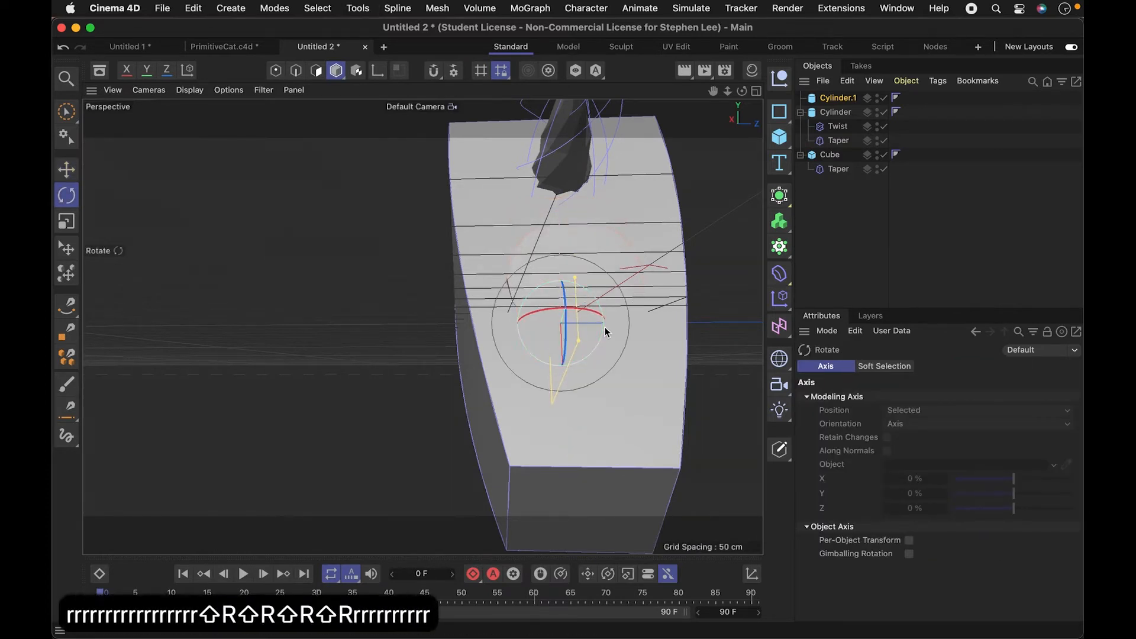
drag(575, 277, 565, 297)
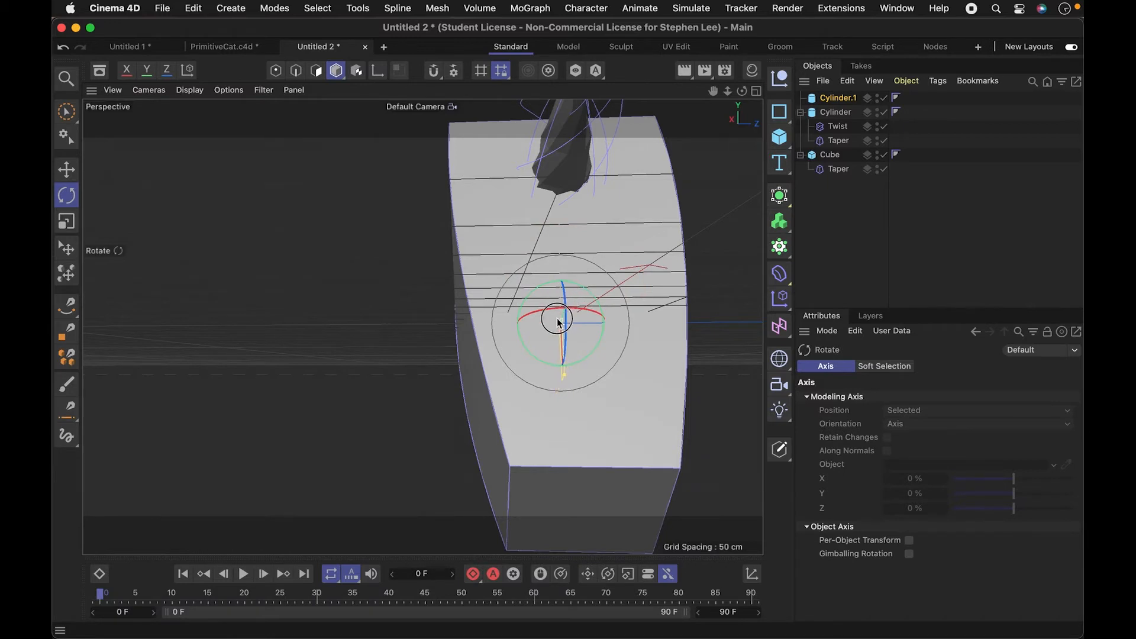
Step: In the Front view, move the disc to the lower part of the cube's sloped face and rotate it to lie flat against it
click(756, 90)
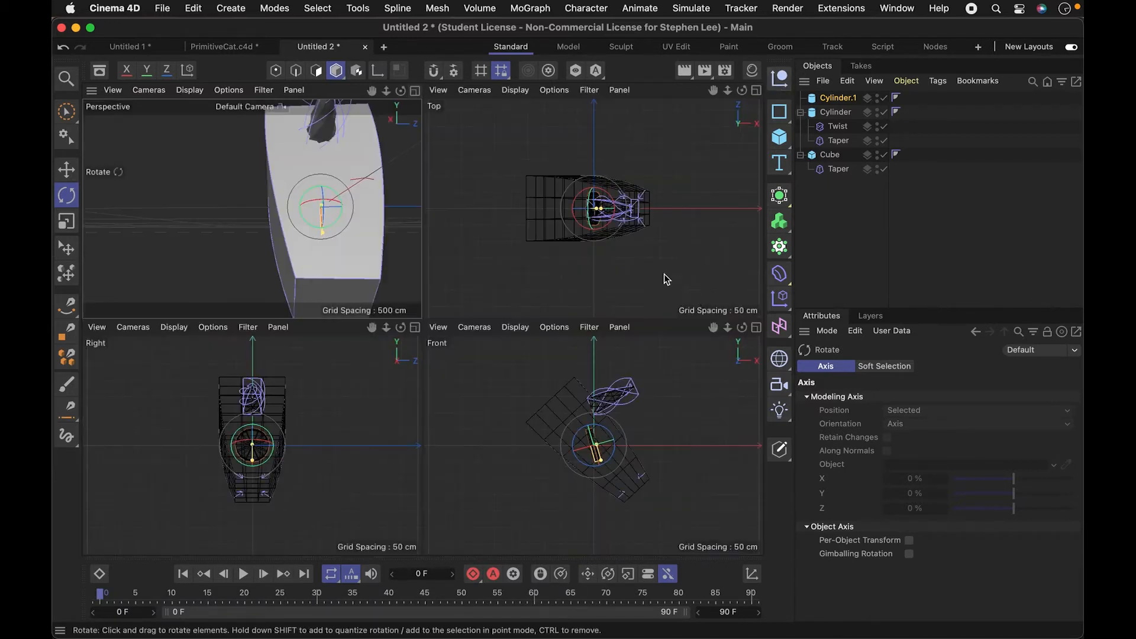
key(2)
drag(624, 460, 711, 465)
key(e)
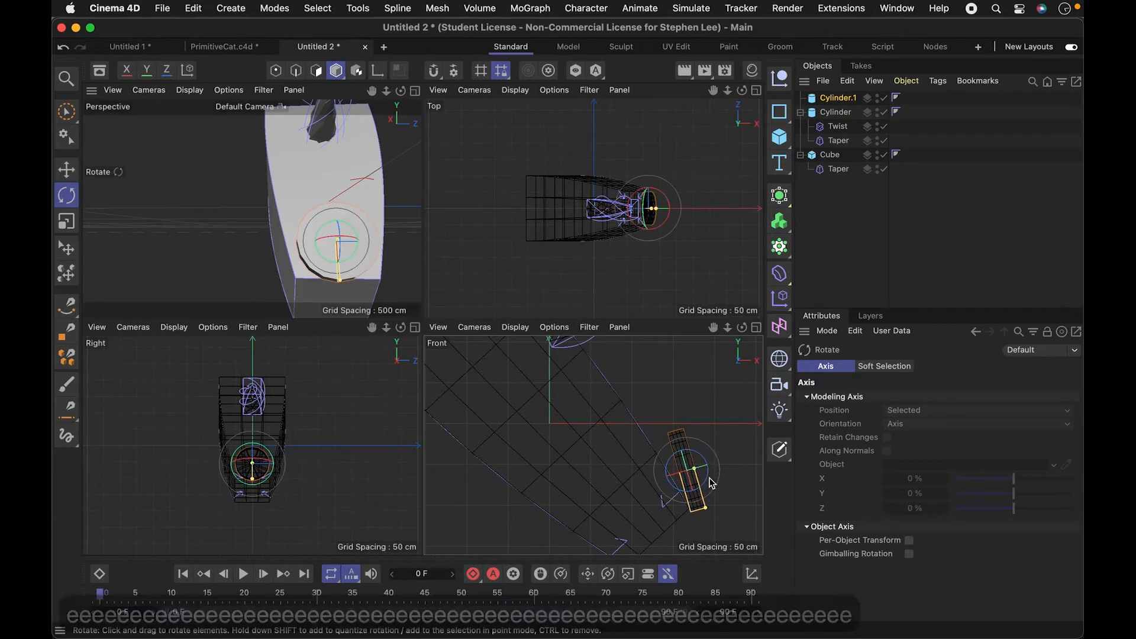
key(r)
drag(709, 480, 713, 477)
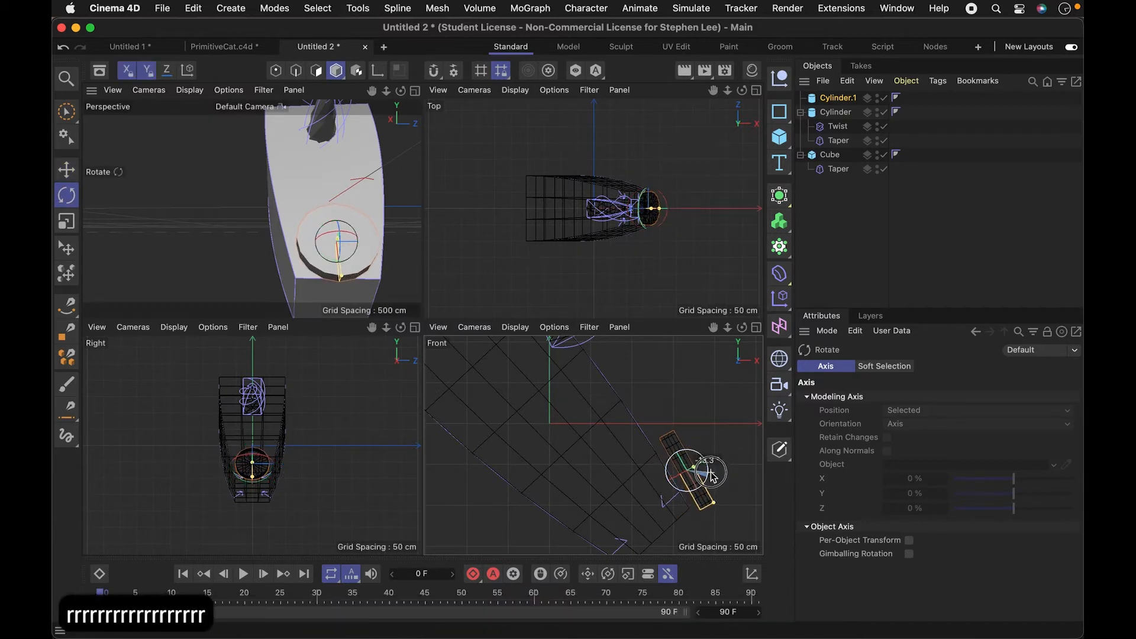
key(w)
key(w)
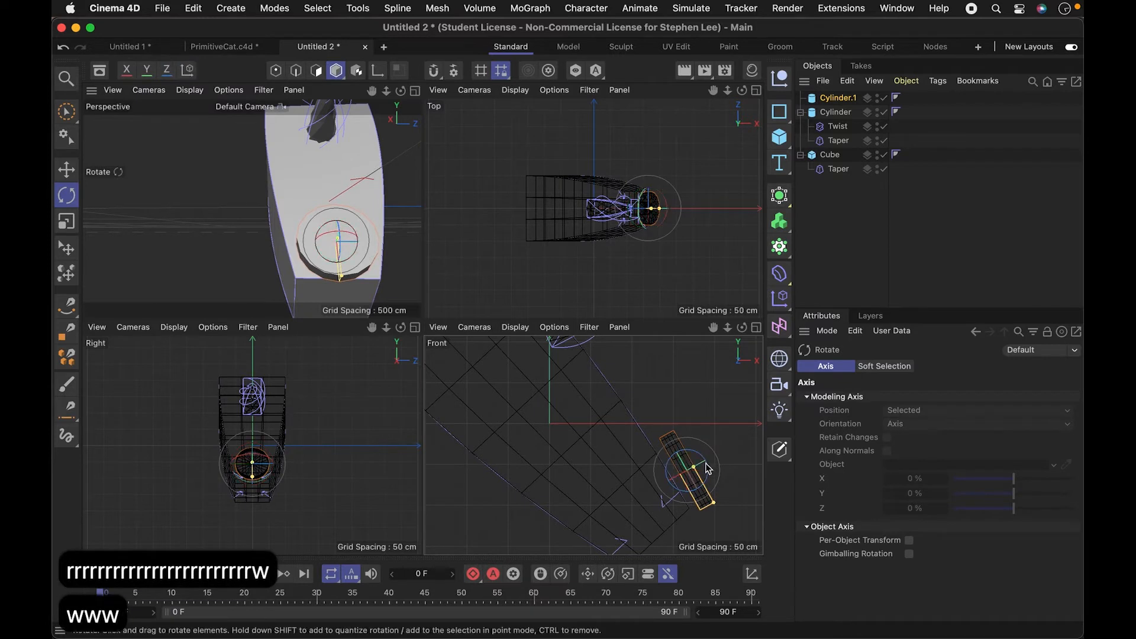
key(e)
drag(710, 468, 692, 464)
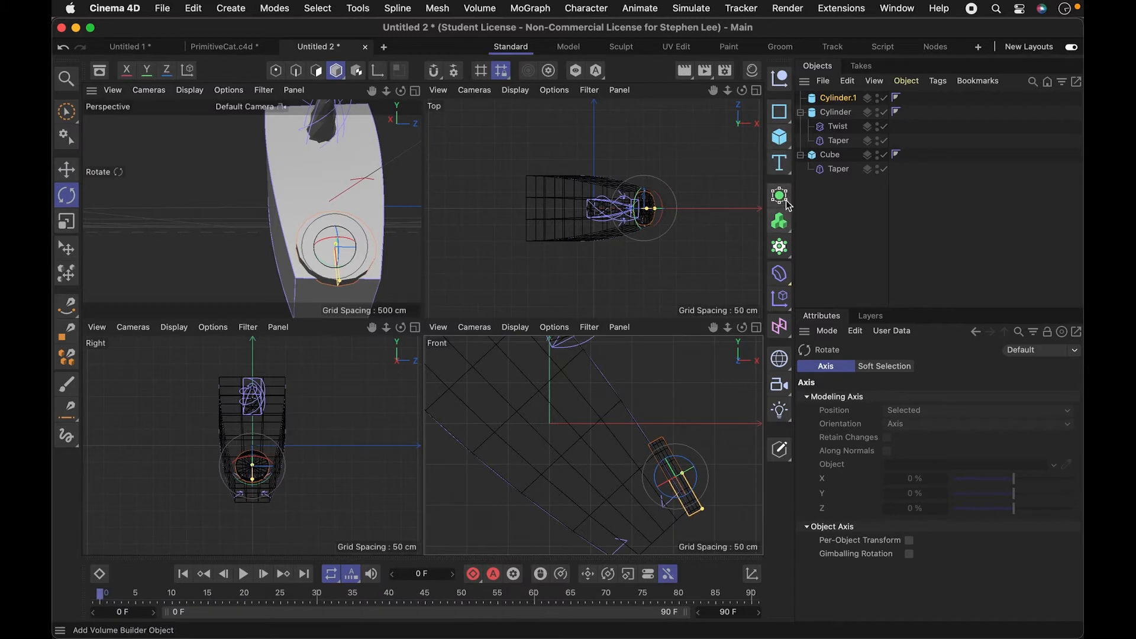
Step: Add a Smoothing deformer and make it a child of the disc cylinder
click(788, 285)
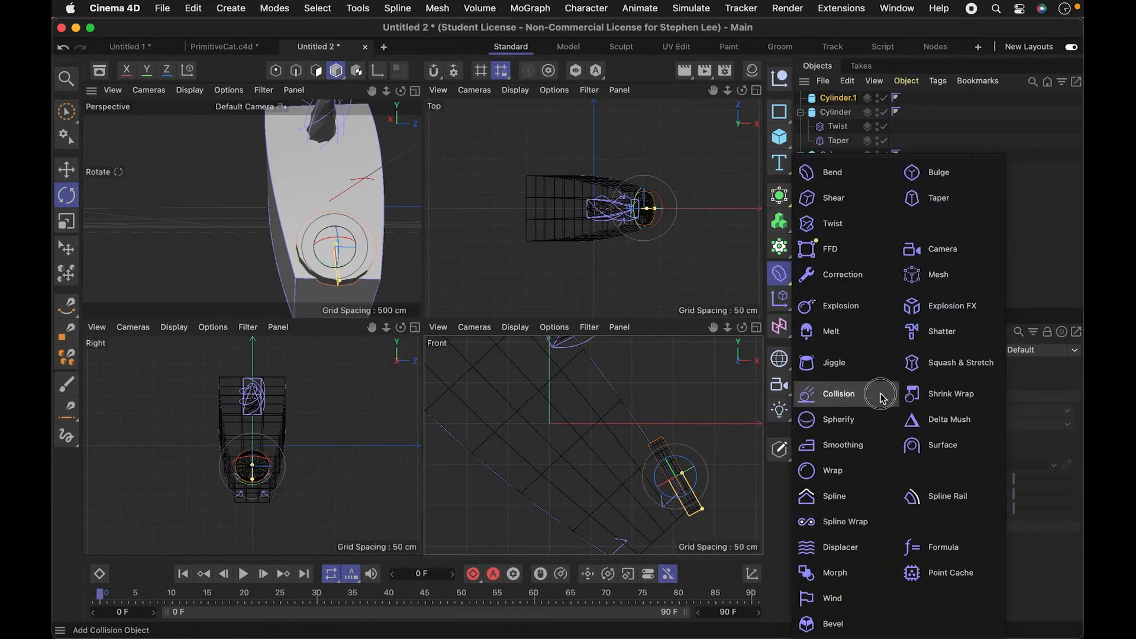
click(842, 444)
drag(844, 114, 839, 111)
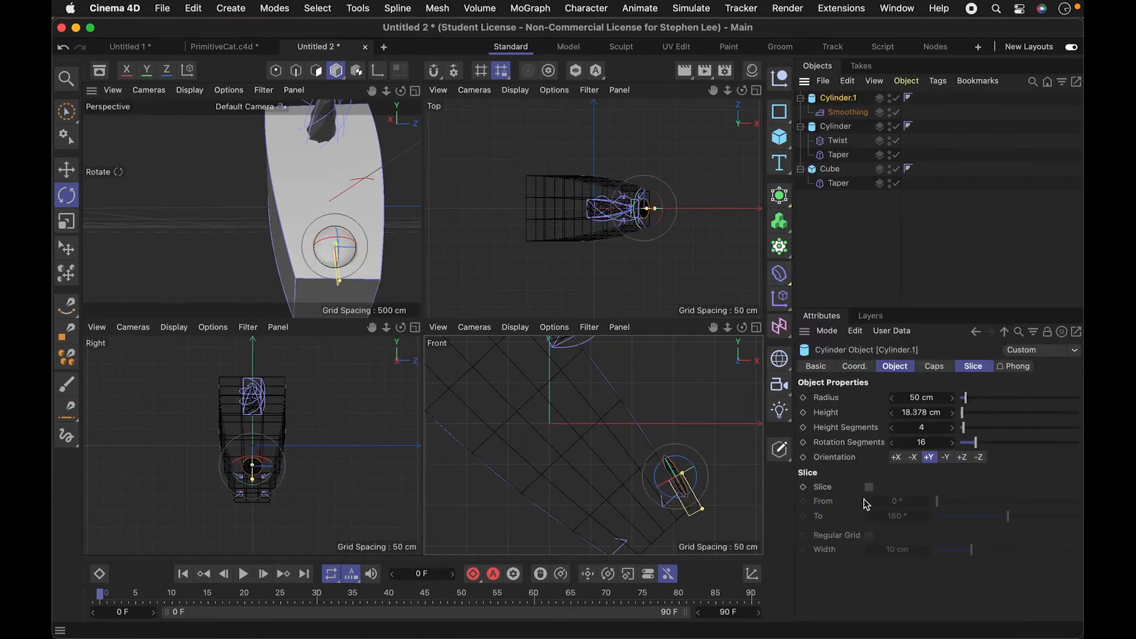
Step: Reduce the disc's Smoothing strength to roughly half
click(847, 112)
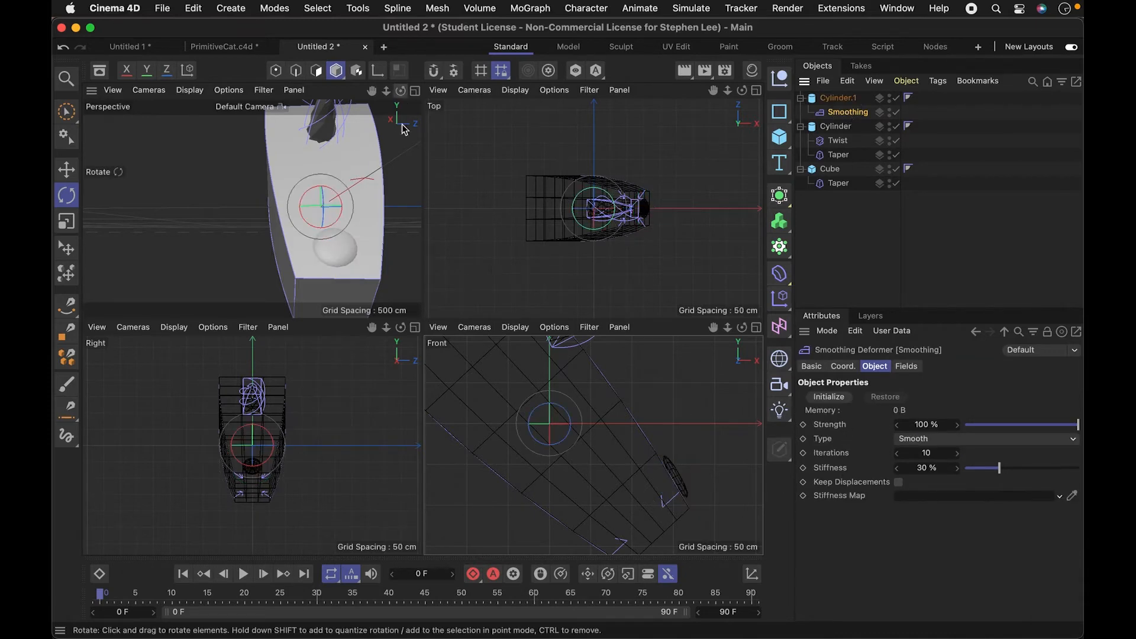
click(415, 90)
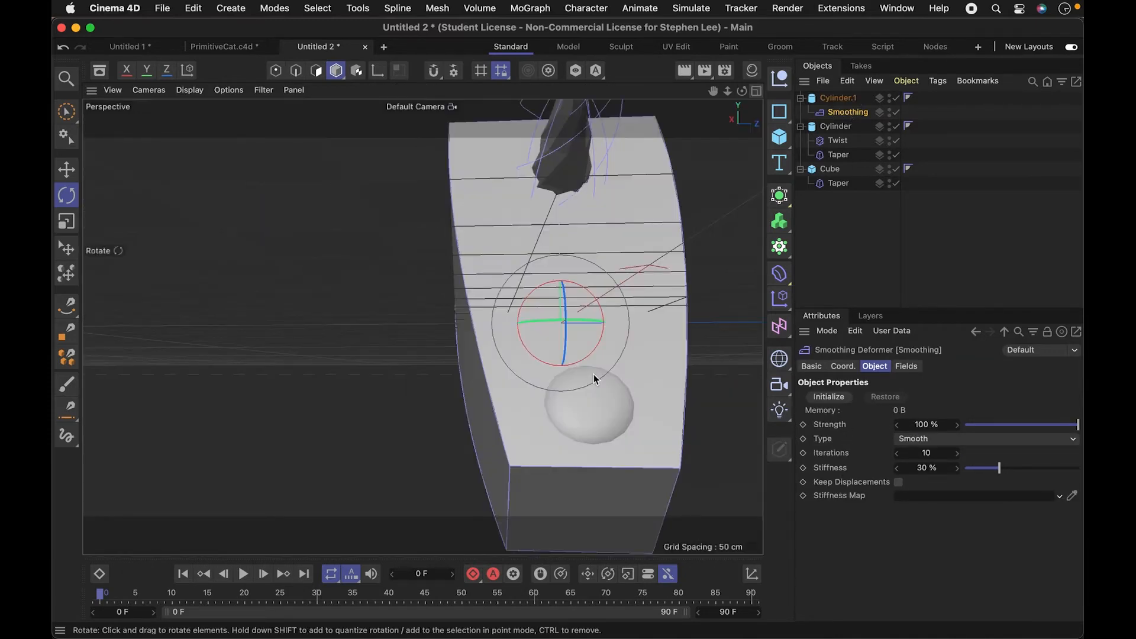
key(3)
drag(591, 379, 710, 320)
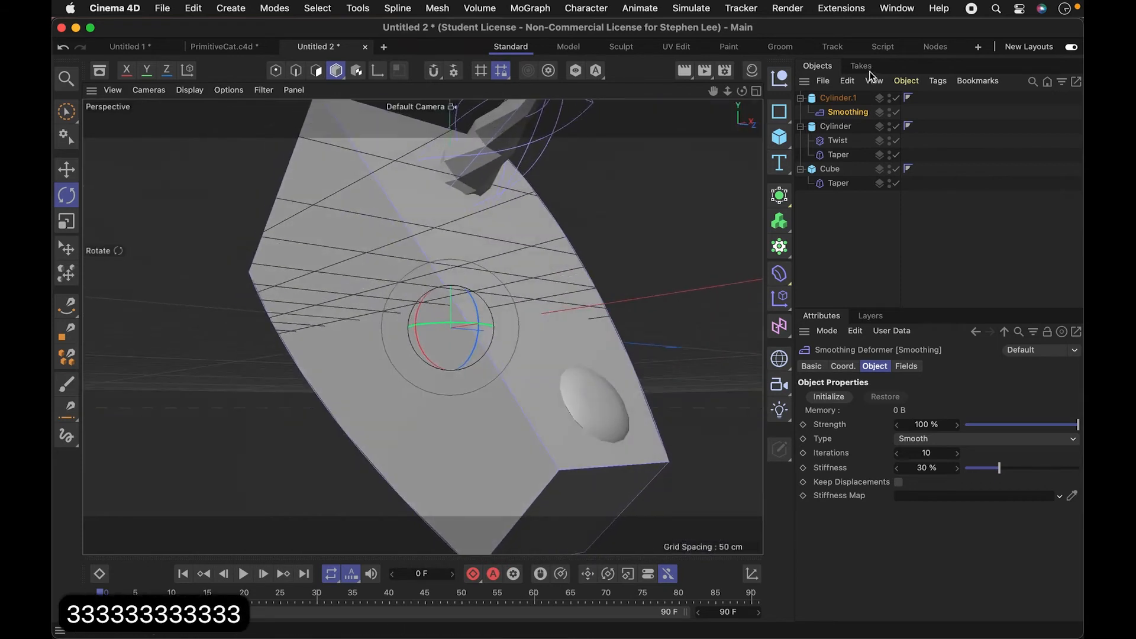
click(854, 99)
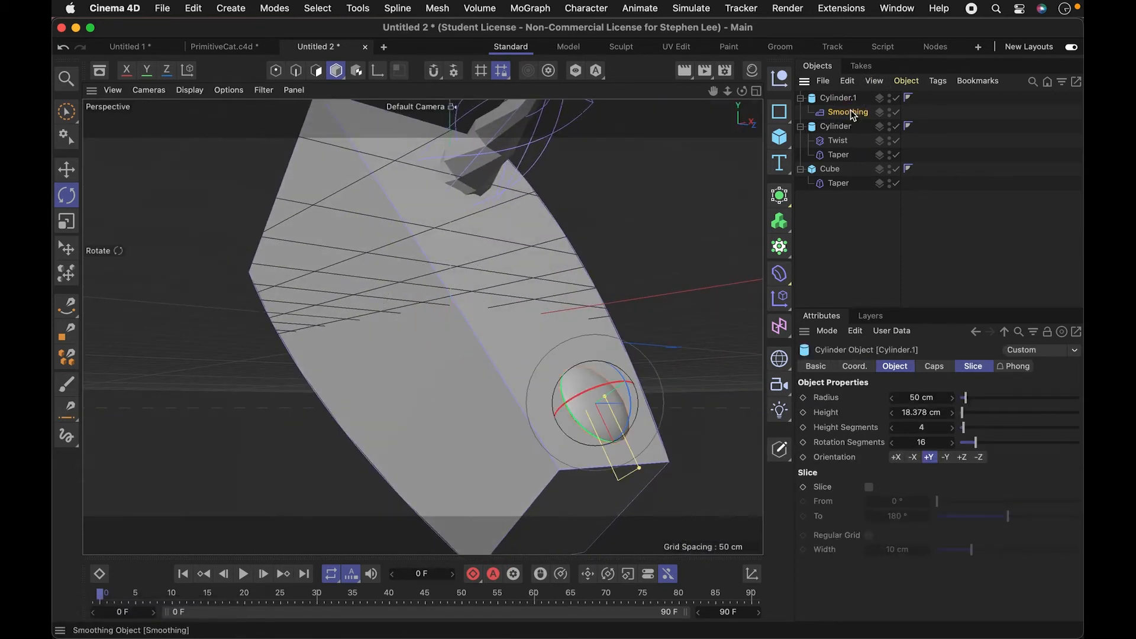
click(848, 112)
click(1029, 424)
drag(1025, 423, 1024, 424)
Step: Set the disc cylinder's rotation segments to 24 and enlarge its radius to nearly the width of the cube's face
click(833, 101)
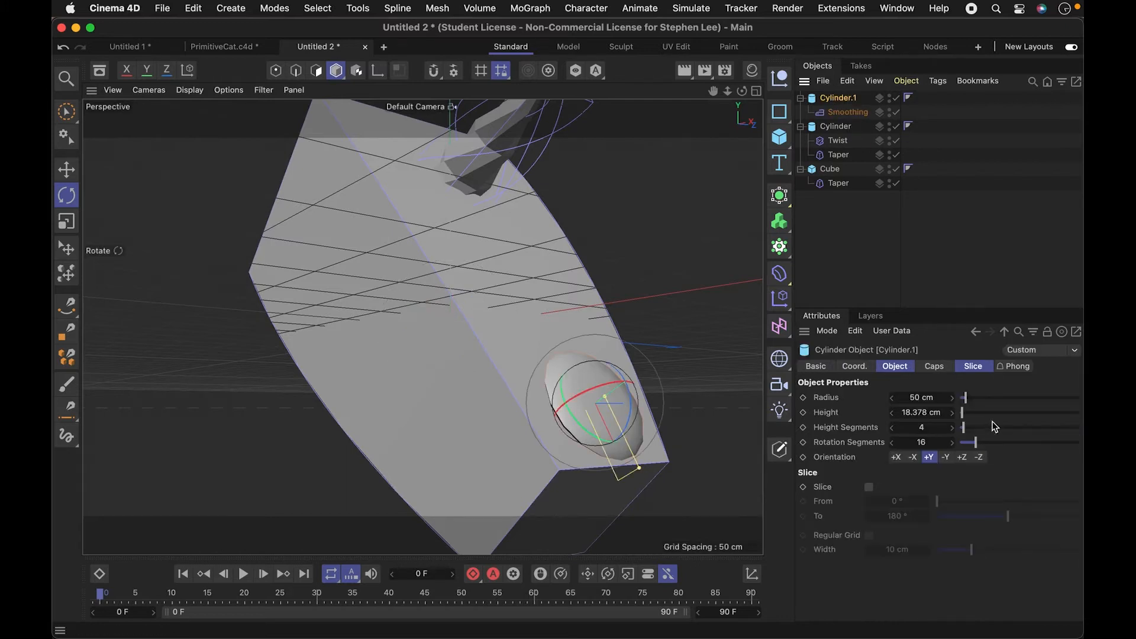
mouse_move(974, 444)
mouse_down()
mouse_move(990, 445)
mouse_move(963, 427)
mouse_up()
drag(617, 339, 541, 320)
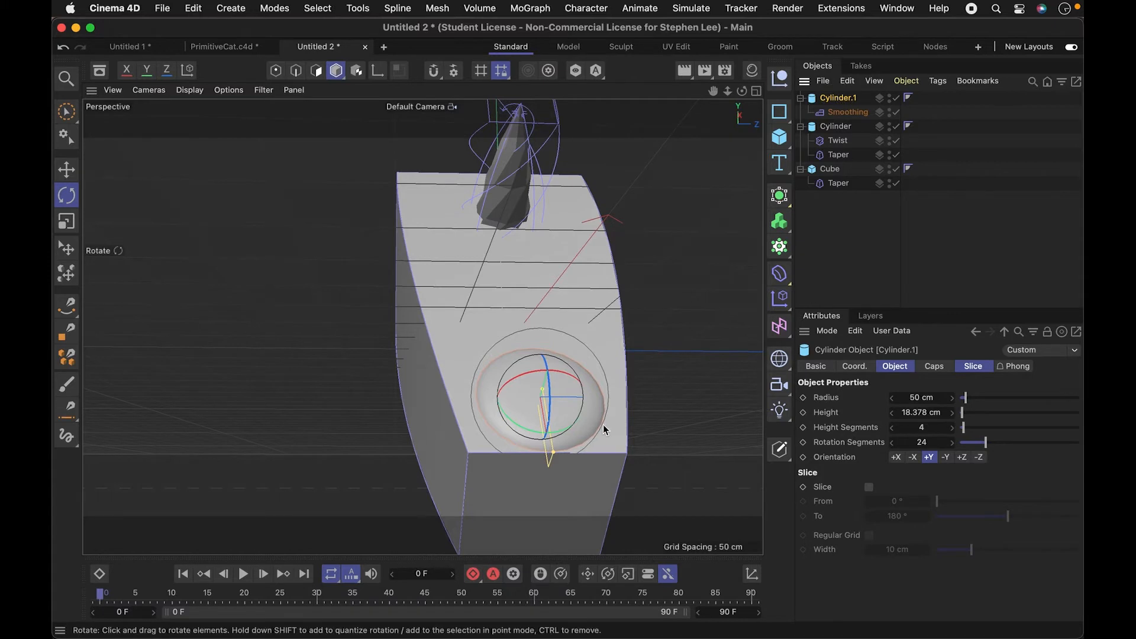
key(t)
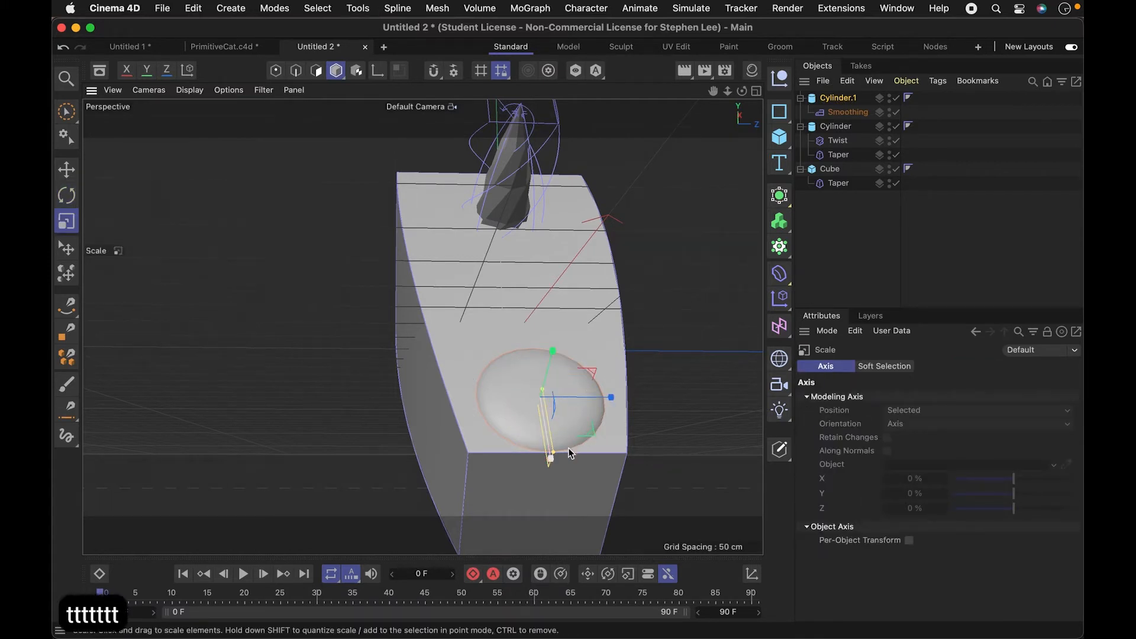
drag(554, 452, 556, 471)
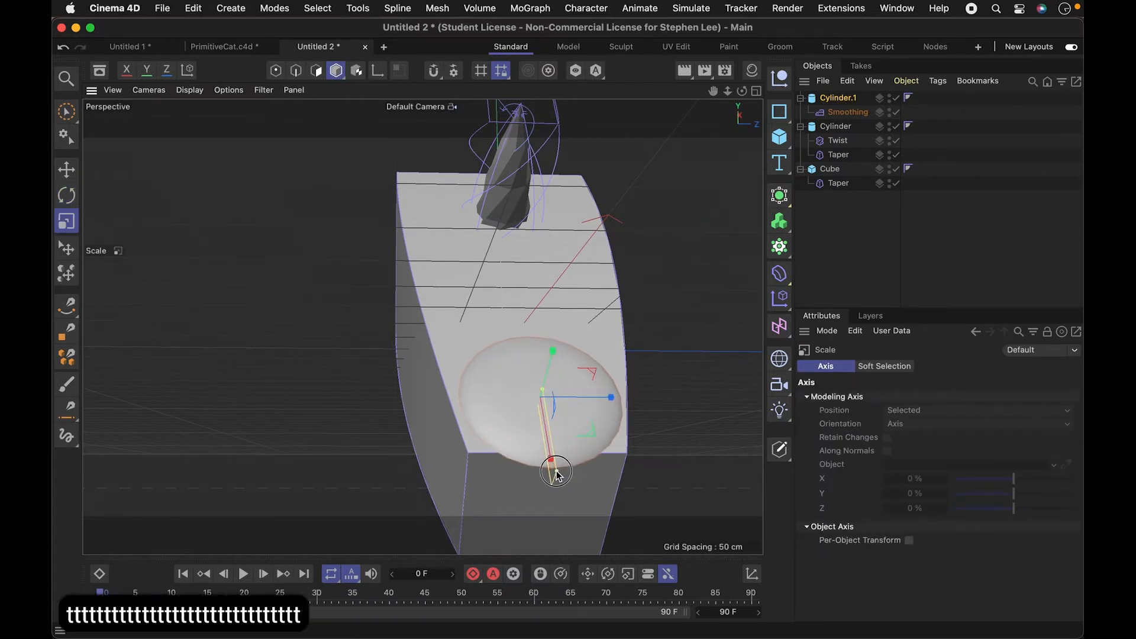
Step: Scale the disc down uniformly to a radius of about 45 cm so it fits within the lower part of the cube's sloped face
key(t)
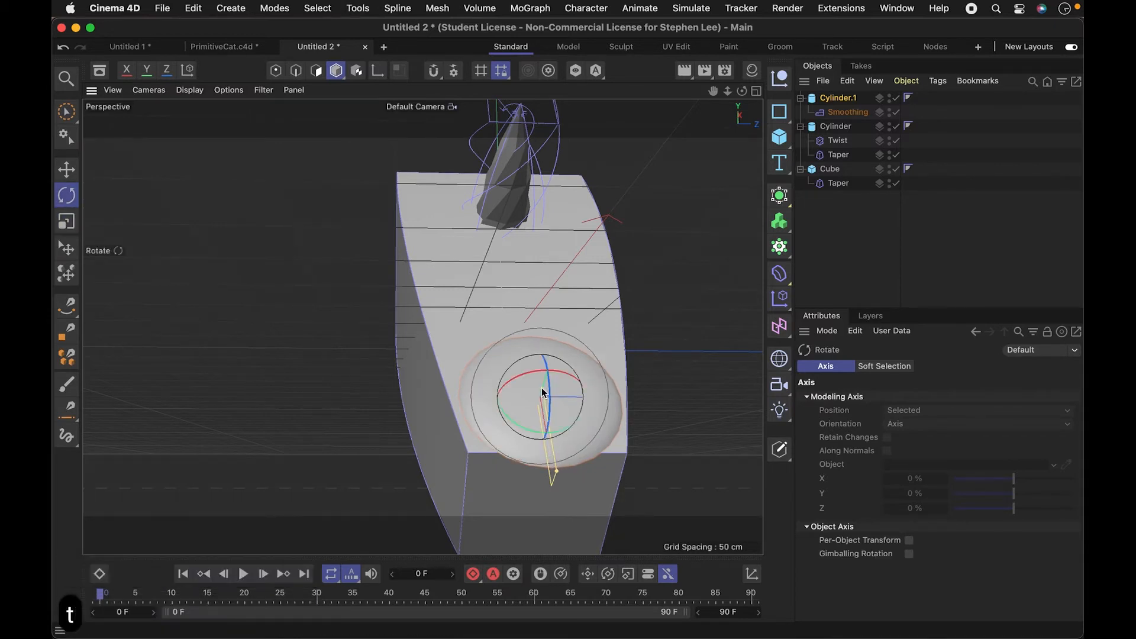
key(t)
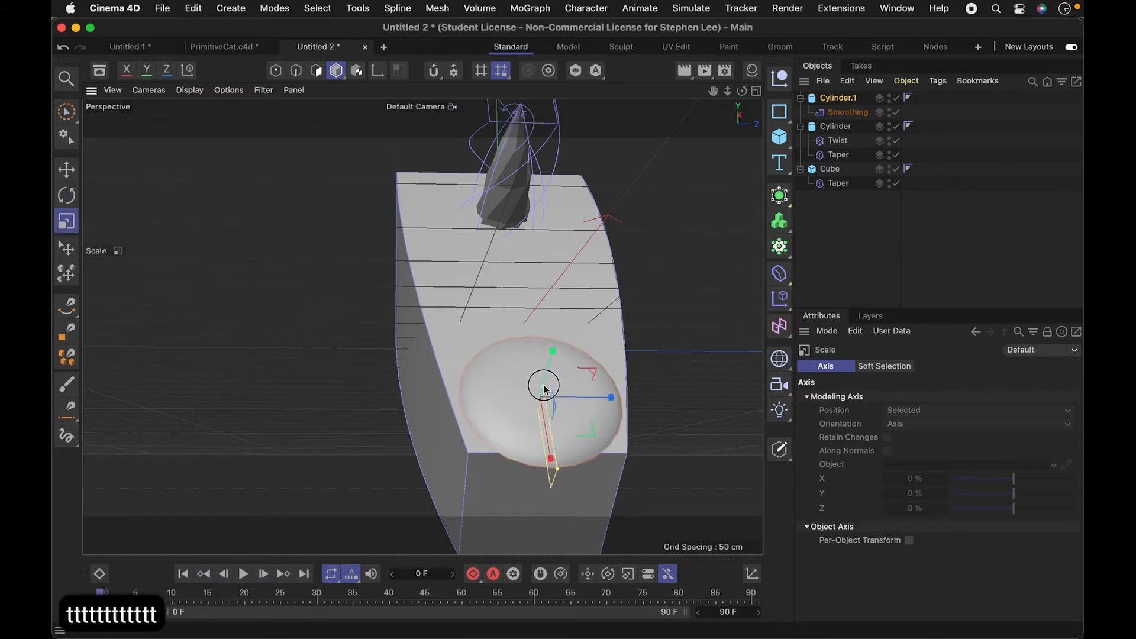
drag(555, 471, 553, 454)
key(r)
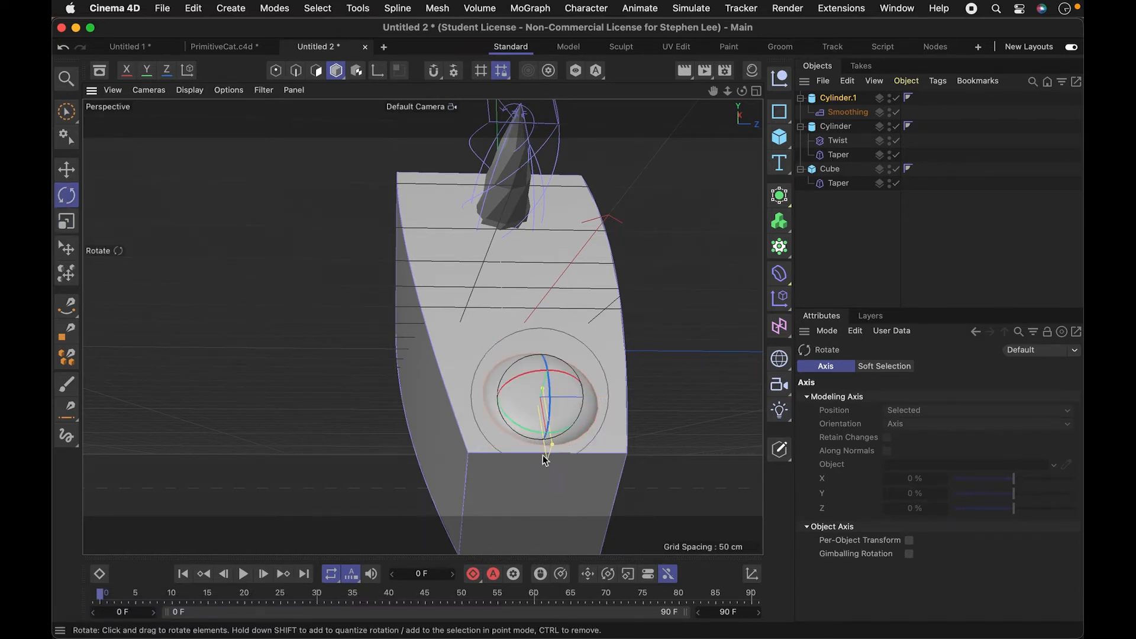
Step: Set the disc's Z scale to about 0.7 to make it a narrower oval, and nudge it slightly along its X axis
click(832, 99)
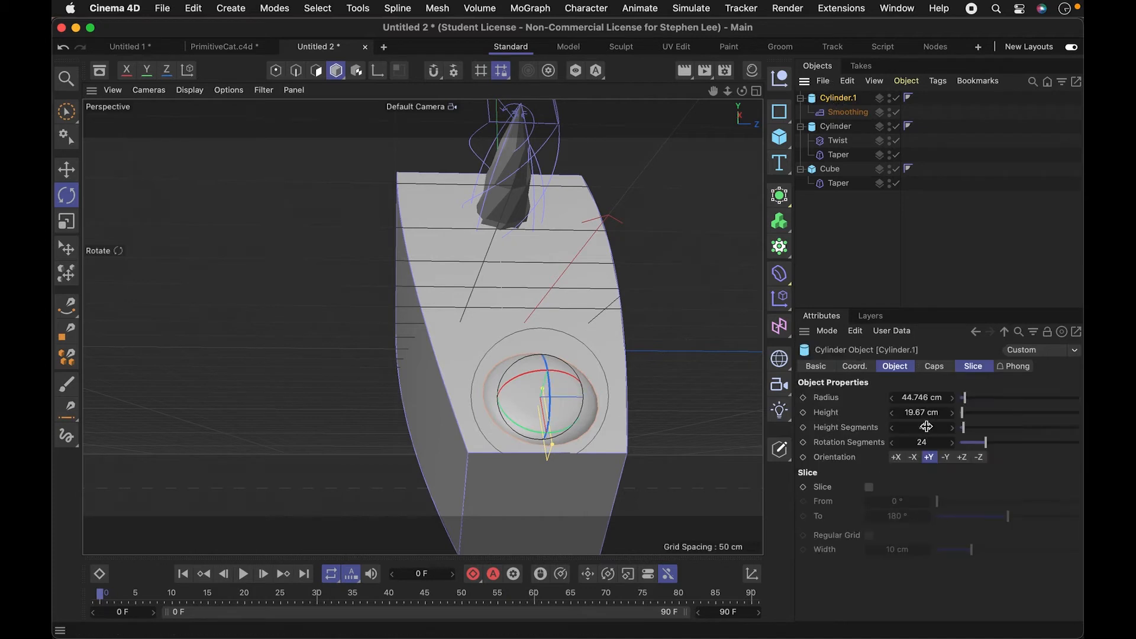
click(854, 366)
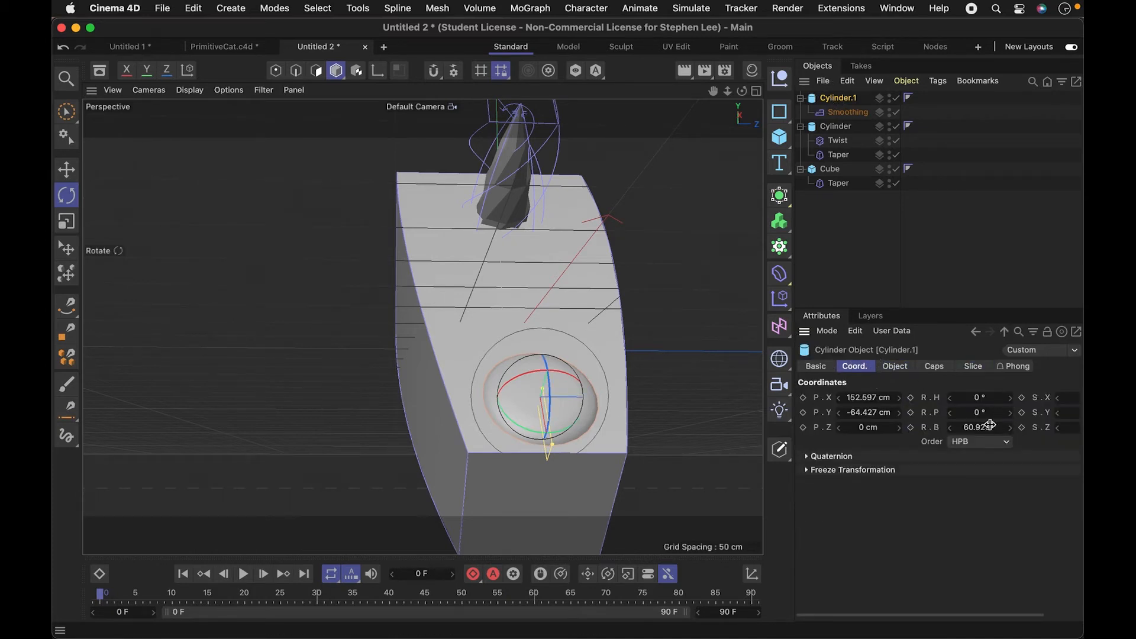
drag(922, 616, 976, 615)
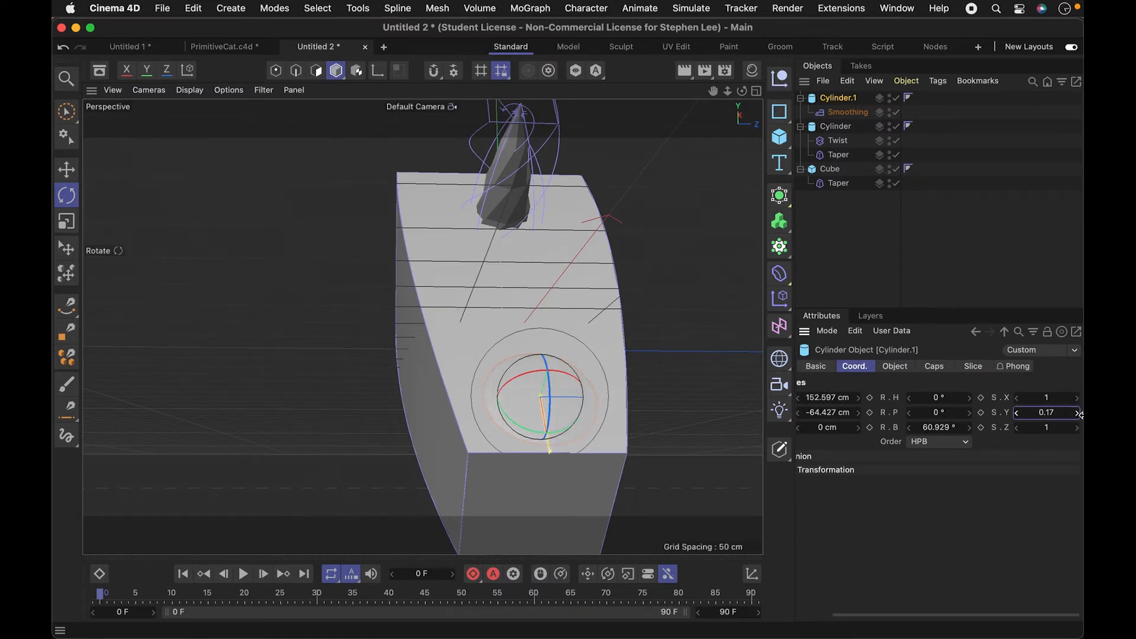
key(super+z)
drag(1076, 427, 1059, 427)
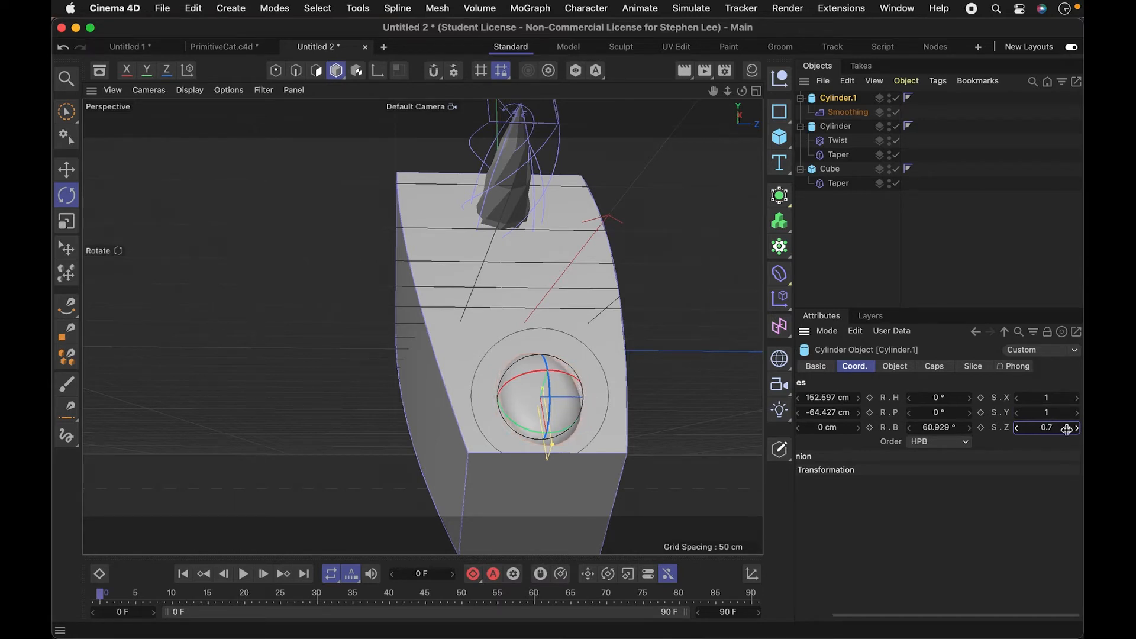
key(e)
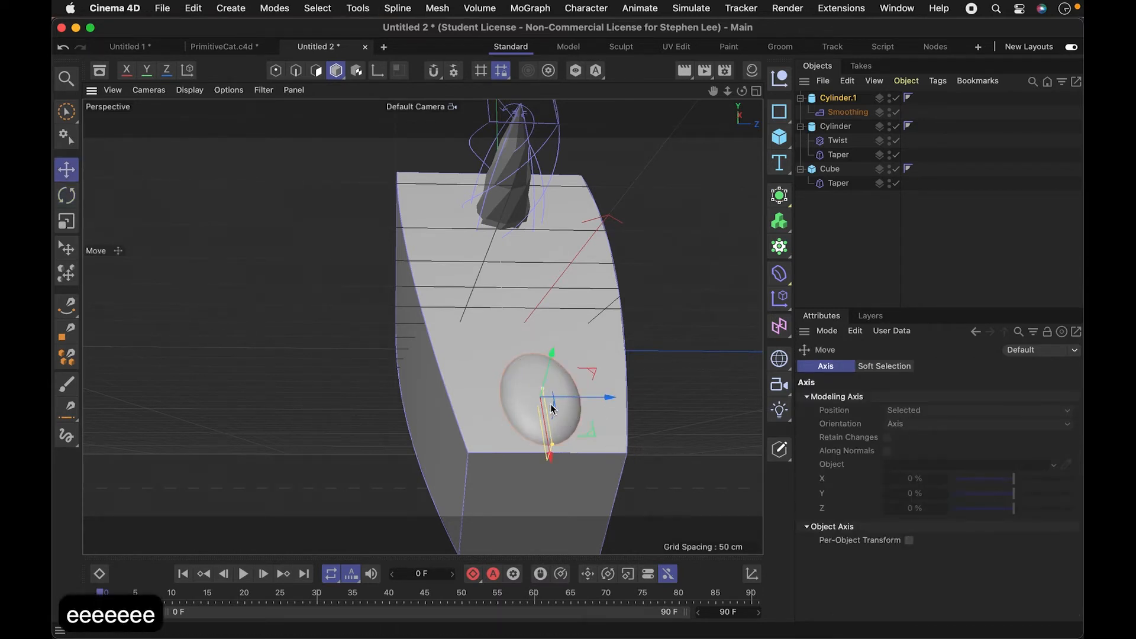
mouse_move(550, 456)
mouse_down()
mouse_move(556, 470)
mouse_move(552, 457)
mouse_up()
Step: Examine from several angles how the oval disc sits against the cube's sloped face
key(3)
drag(569, 394, 555, 354)
click(931, 248)
key(3)
key(3)
drag(459, 333, 528, 381)
key(3)
drag(575, 420, 692, 383)
key(3)
drag(583, 418, 763, 209)
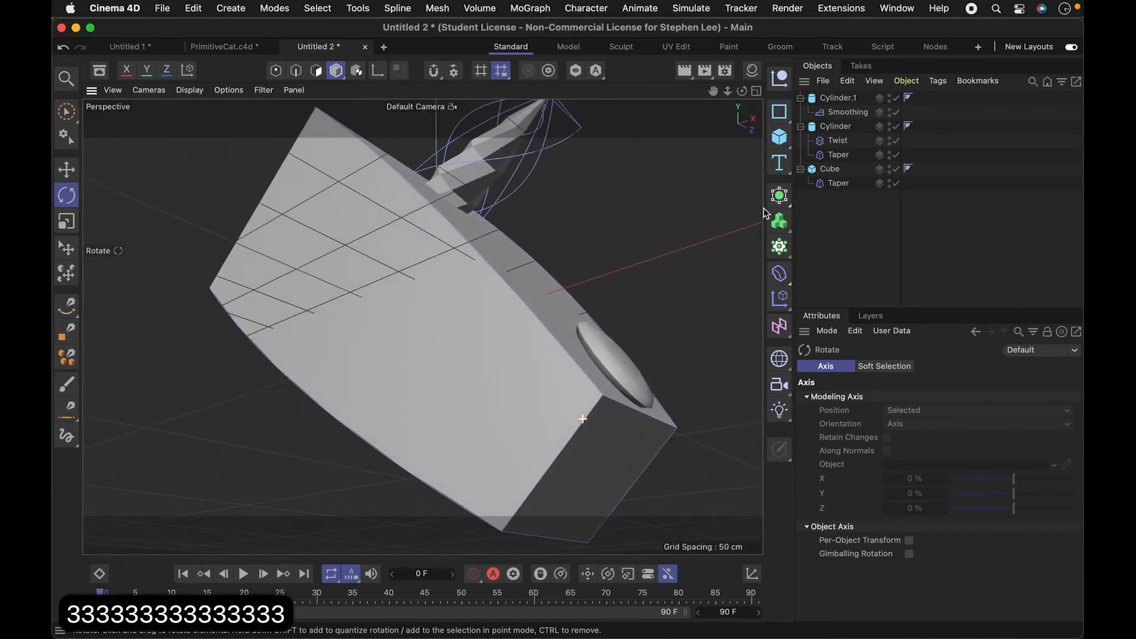
Step: Try a stronger taper on the cube by duplicating its Taper deformer, and undo the duplicate
click(831, 155)
click(834, 184)
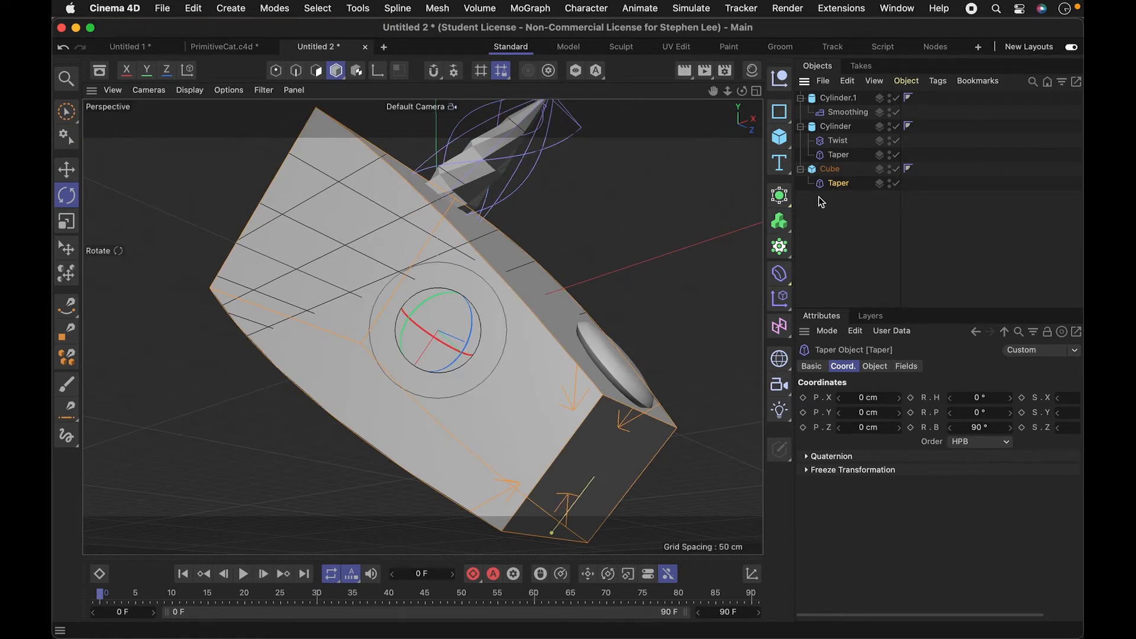
drag(832, 187, 833, 183)
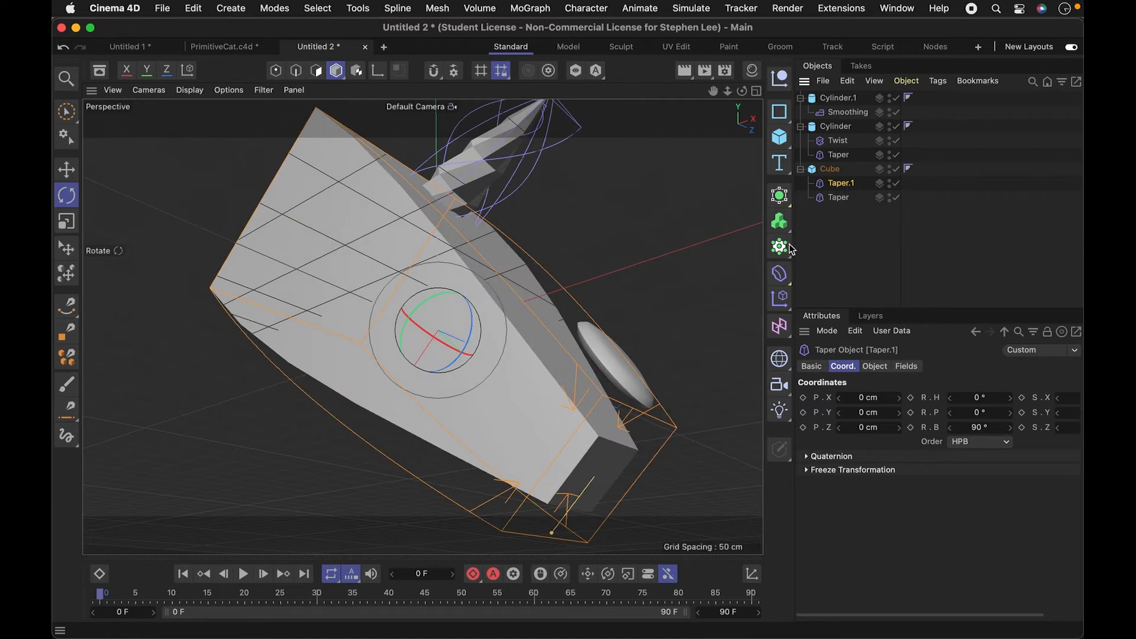
key(3)
drag(600, 401, 486, 411)
key(super+z)
key(super+z)
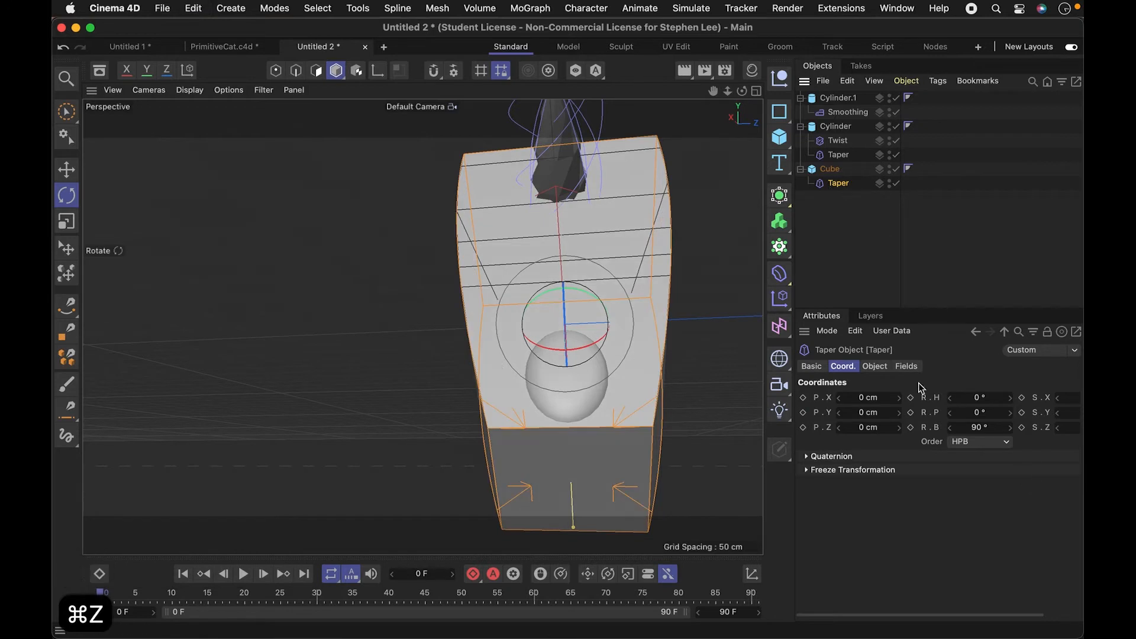
Step: Set the strength of the cube's Taper deformer to 65%
click(874, 367)
drag(1062, 461, 1053, 454)
key(3)
drag(580, 406, 705, 388)
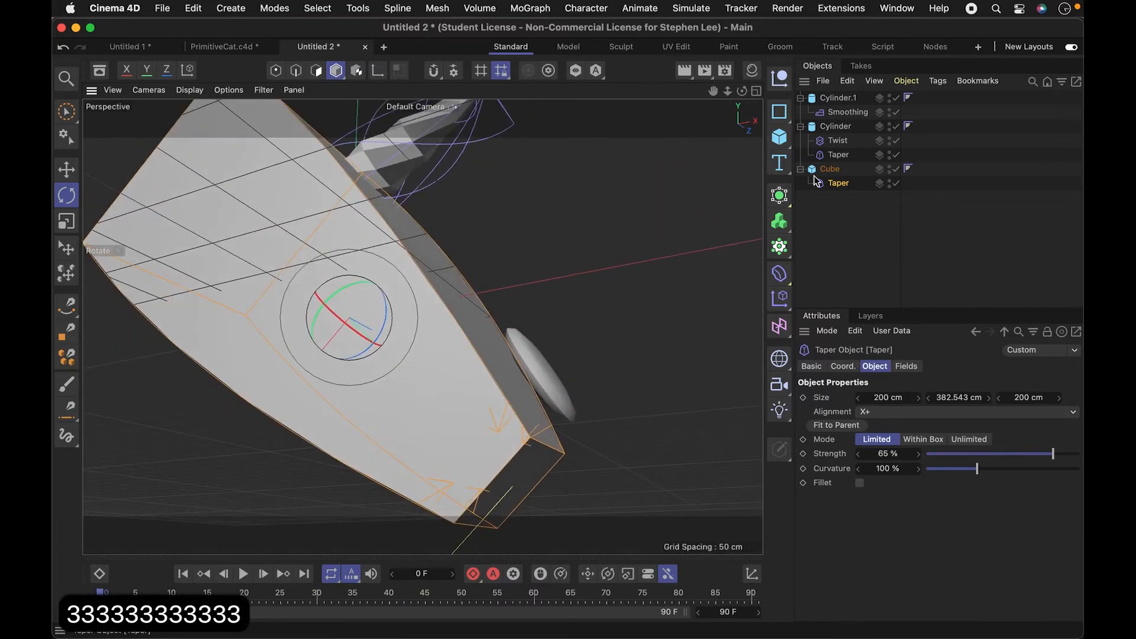
Step: Move the oval disc inward so it sits against the narrowed end of the cube's sloped face
click(827, 101)
key(e)
drag(572, 353, 548, 366)
key(1)
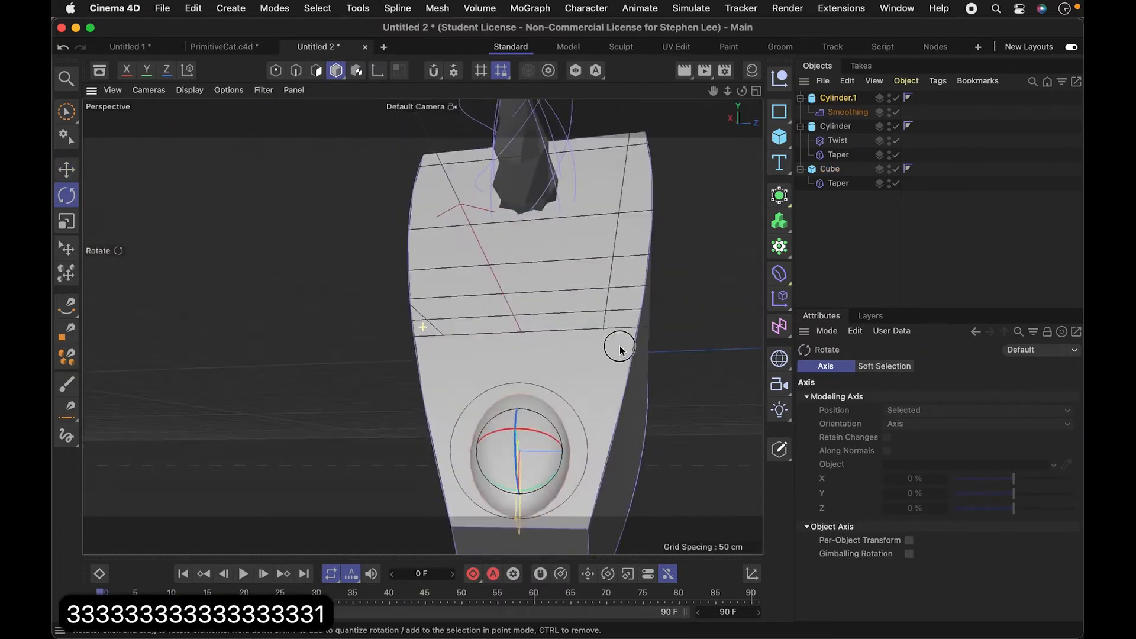
drag(617, 347, 631, 360)
key(3)
drag(597, 320, 615, 311)
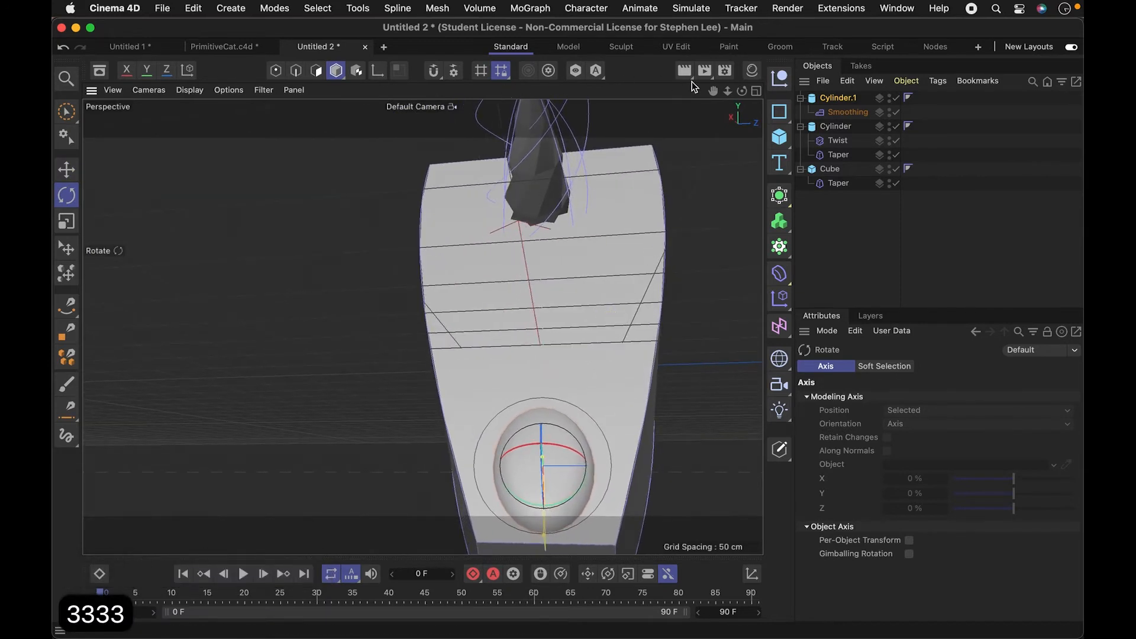
Step: Add a new cylinder, rotate it to lie sideways, and raise it through the upper part of the cube
click(781, 139)
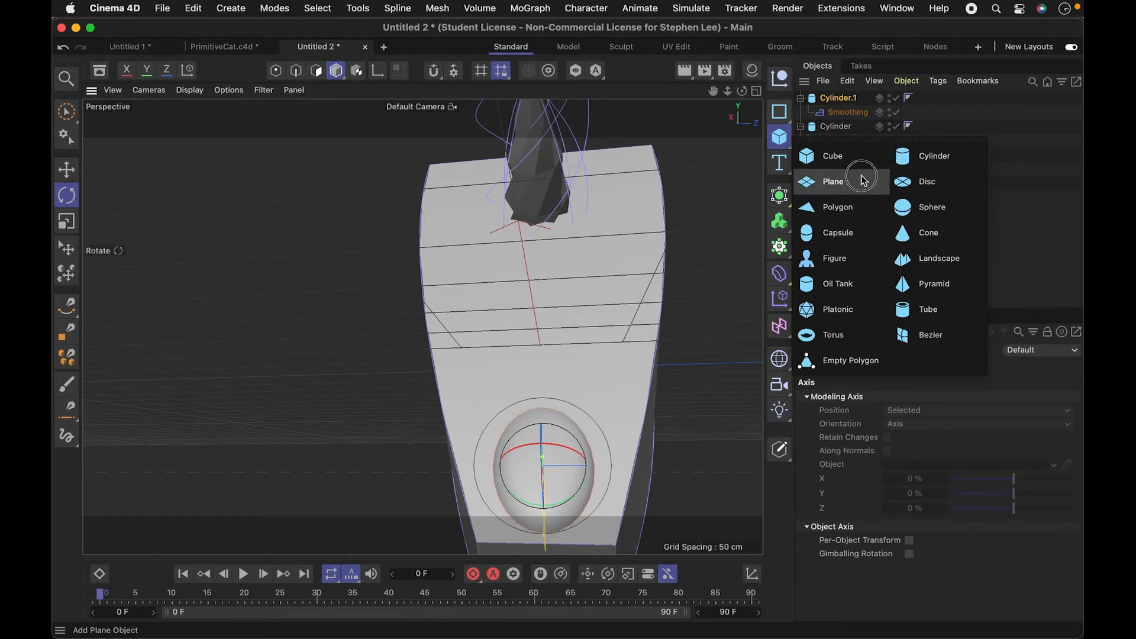
click(908, 160)
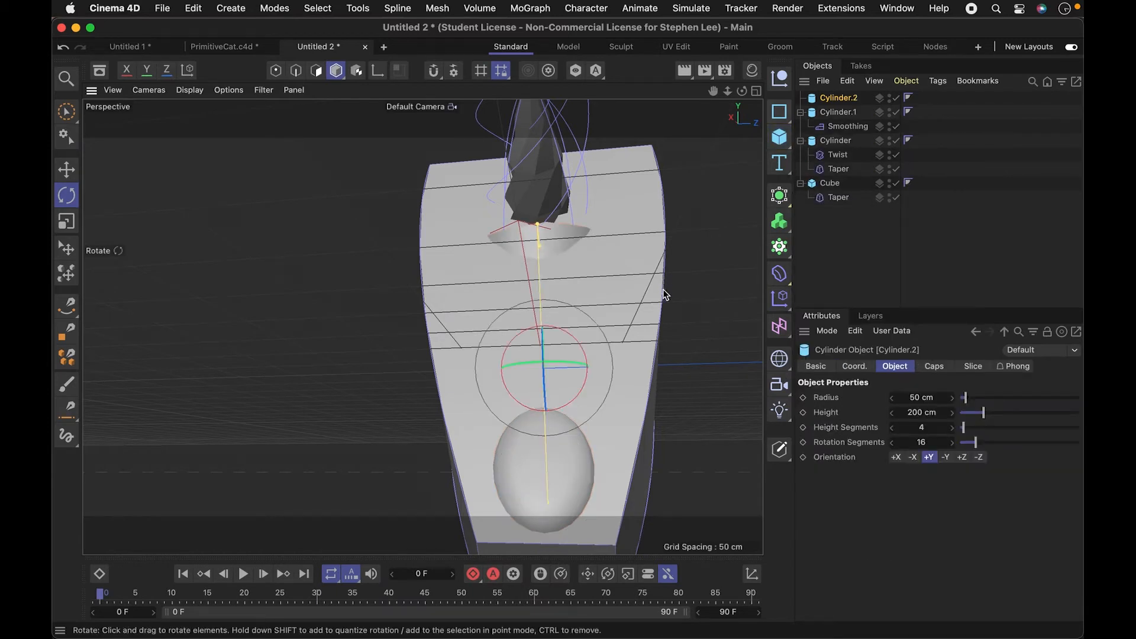
key(r)
drag(583, 351, 541, 248)
key(e)
key(3)
drag(495, 347, 540, 367)
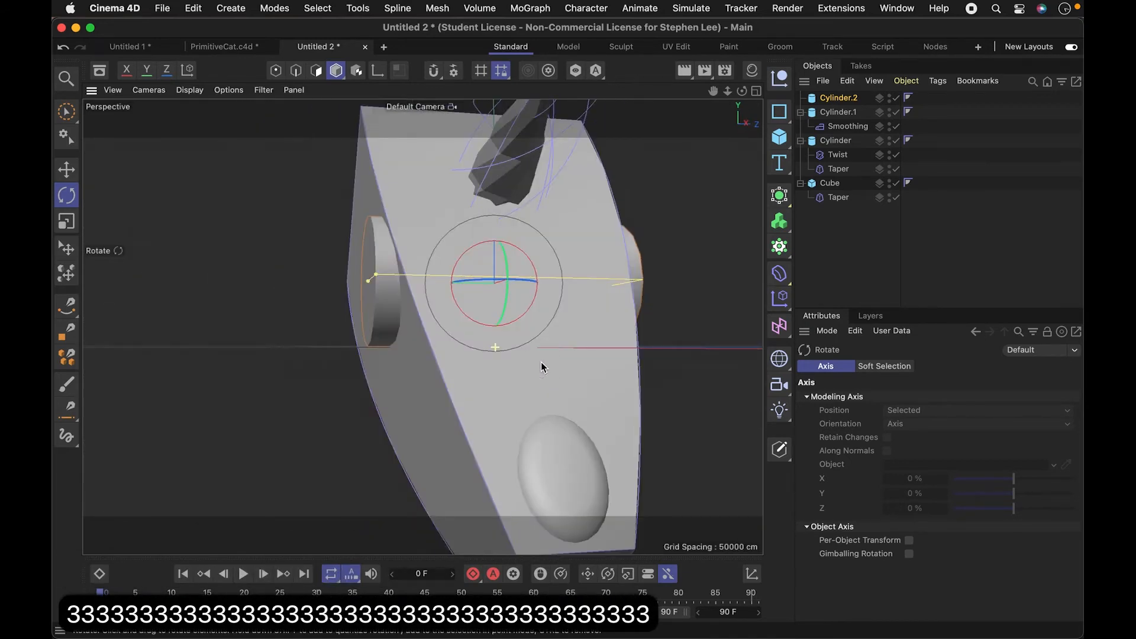
Step: Move the new cylinder sideways out of the cube until only its end overlaps the upper side edge
key(e)
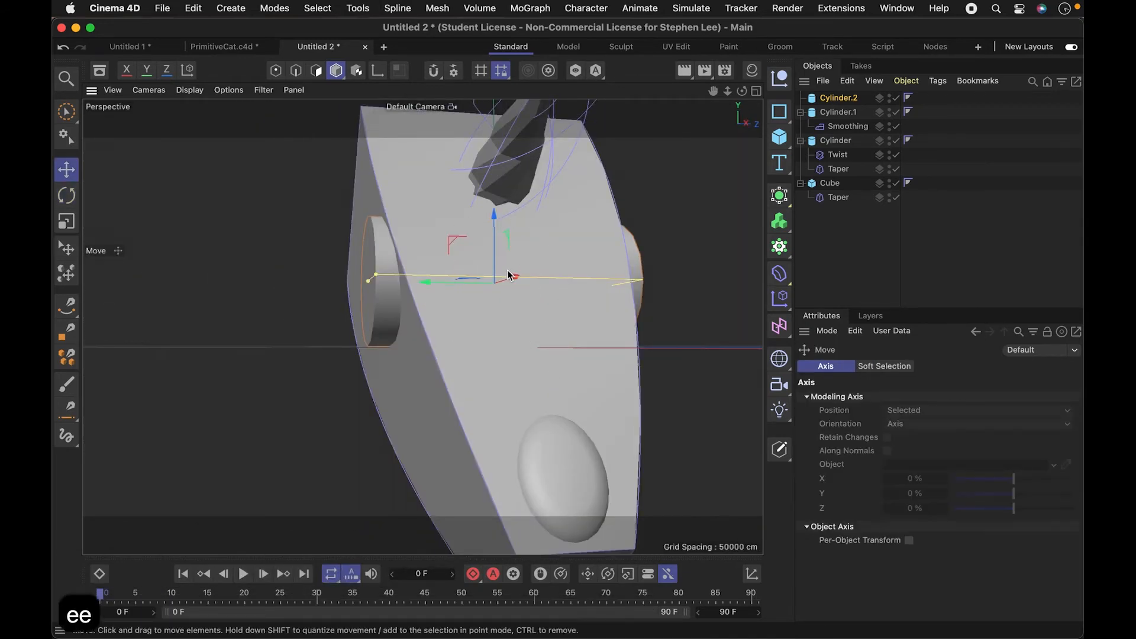
drag(514, 280, 532, 269)
drag(512, 225, 514, 223)
drag(478, 279, 237, 285)
key(r)
key(e)
key(r)
key(3)
drag(532, 295, 471, 259)
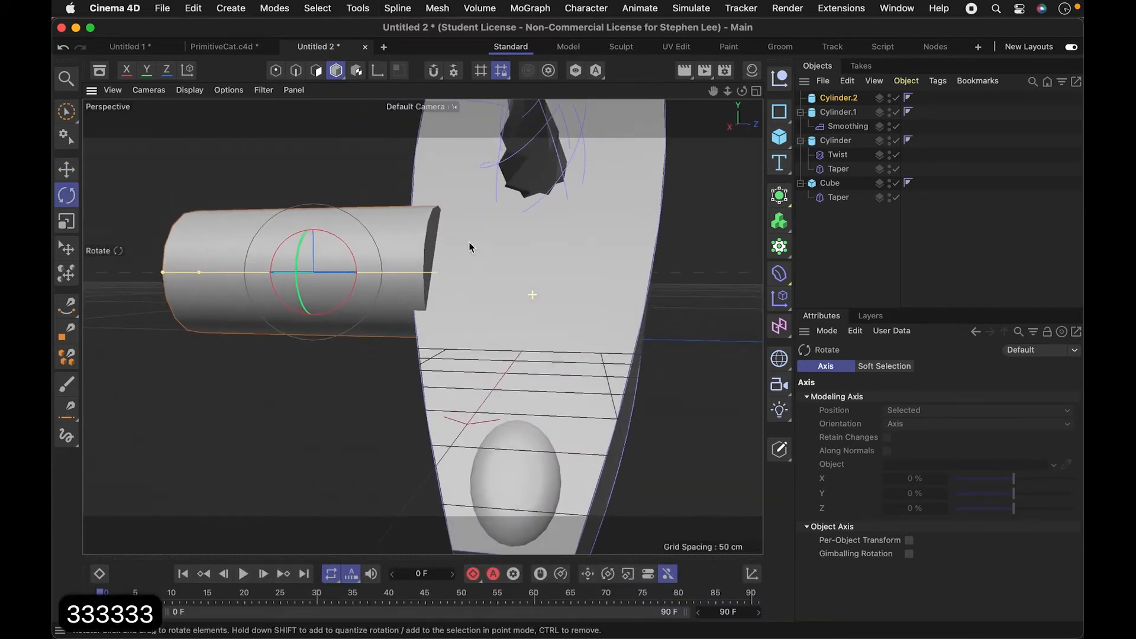
drag(549, 258, 558, 246)
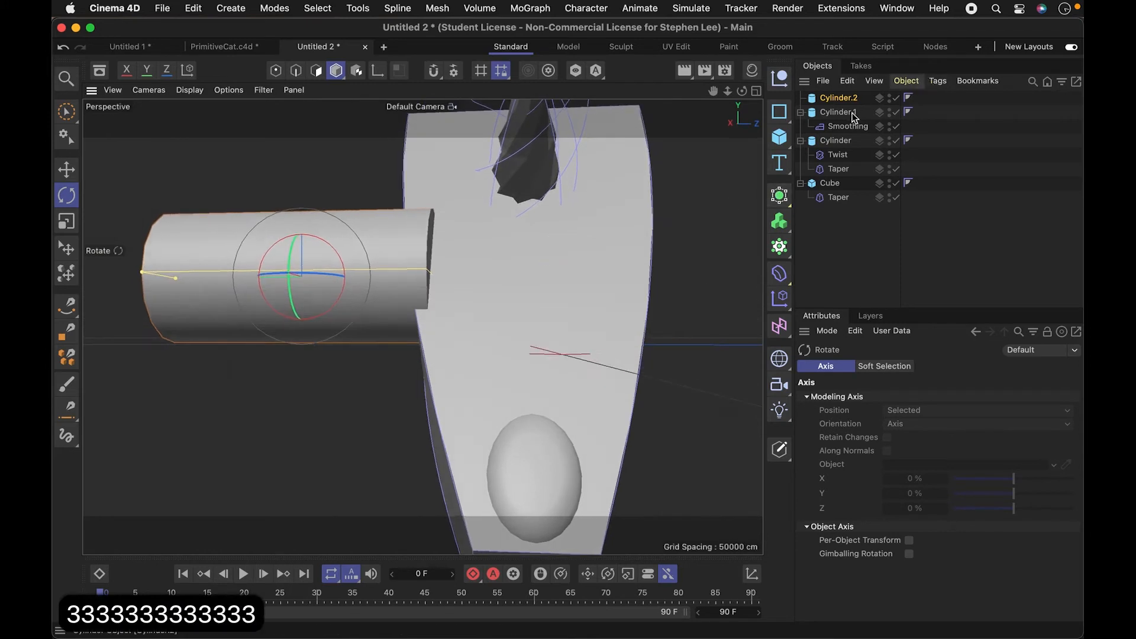
Step: Collapse the two deformed cylinders' hierarchies and rename the cube "head"
click(800, 112)
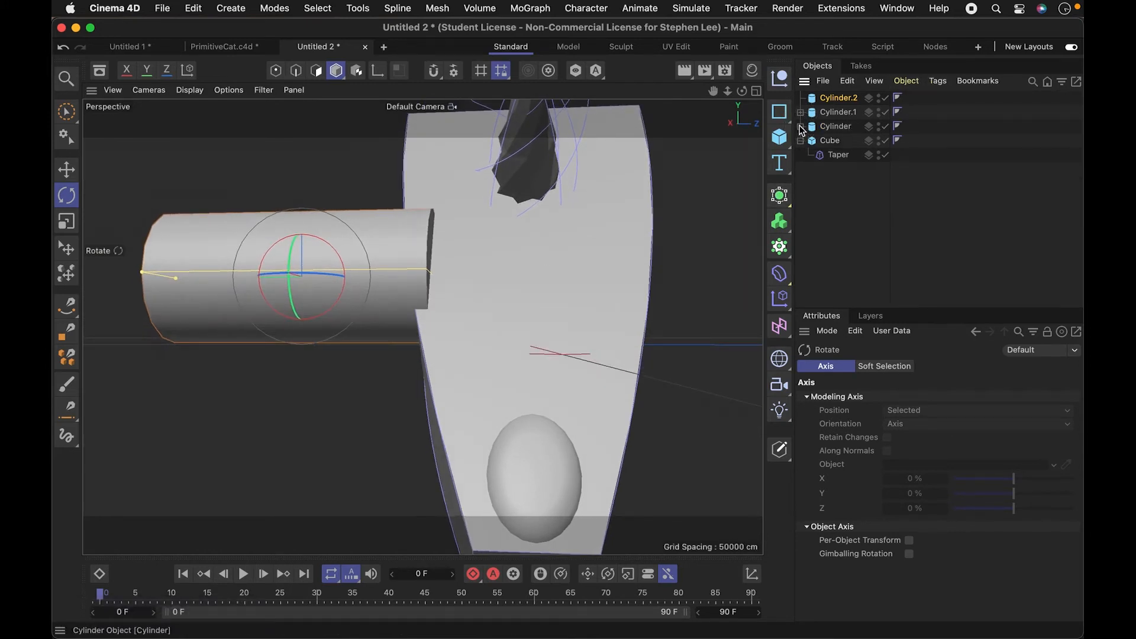
double_click(822, 142)
text(head)
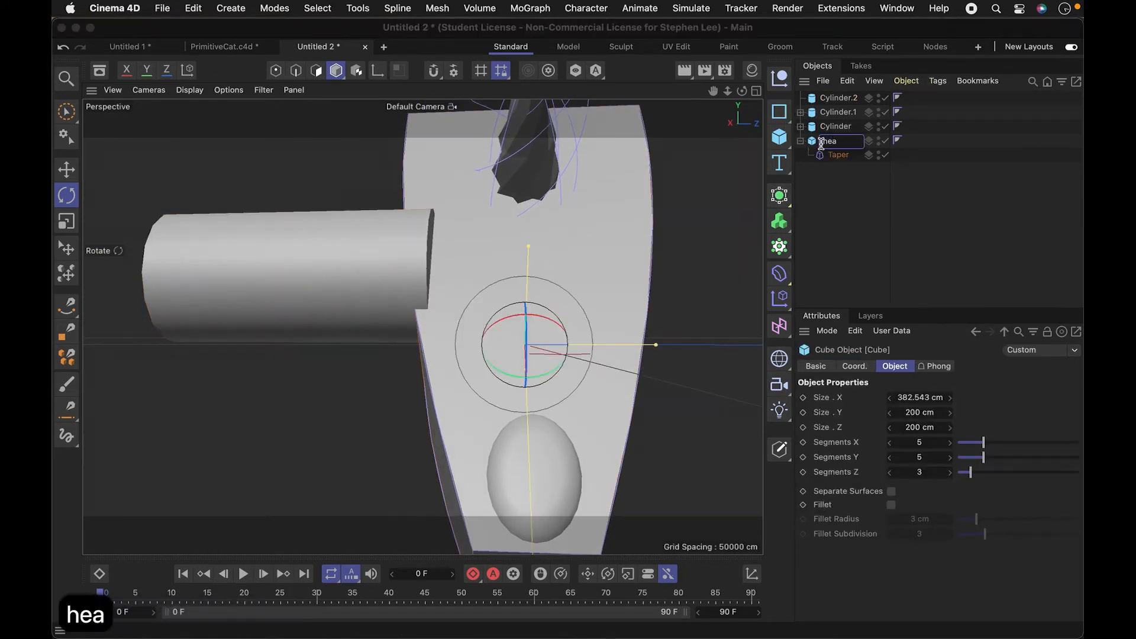
key(Return)
Step: Add a Boole object and nest the head, followed by the sideways cylinder, inside it to subtract the cylinder
key(shift+c)
text(boole)
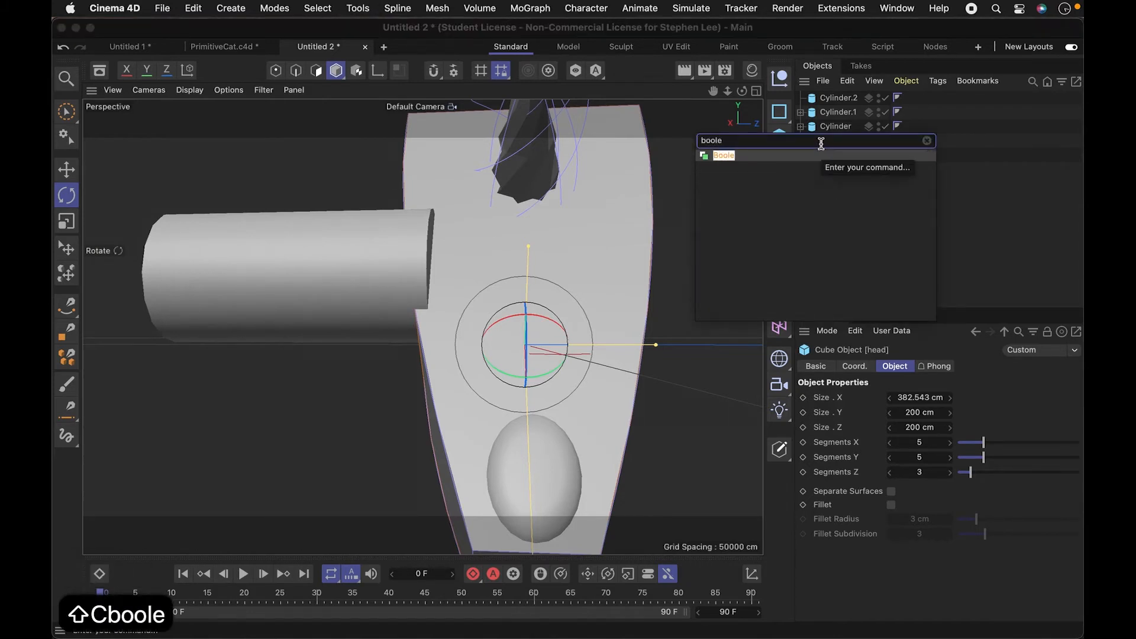
key(Return)
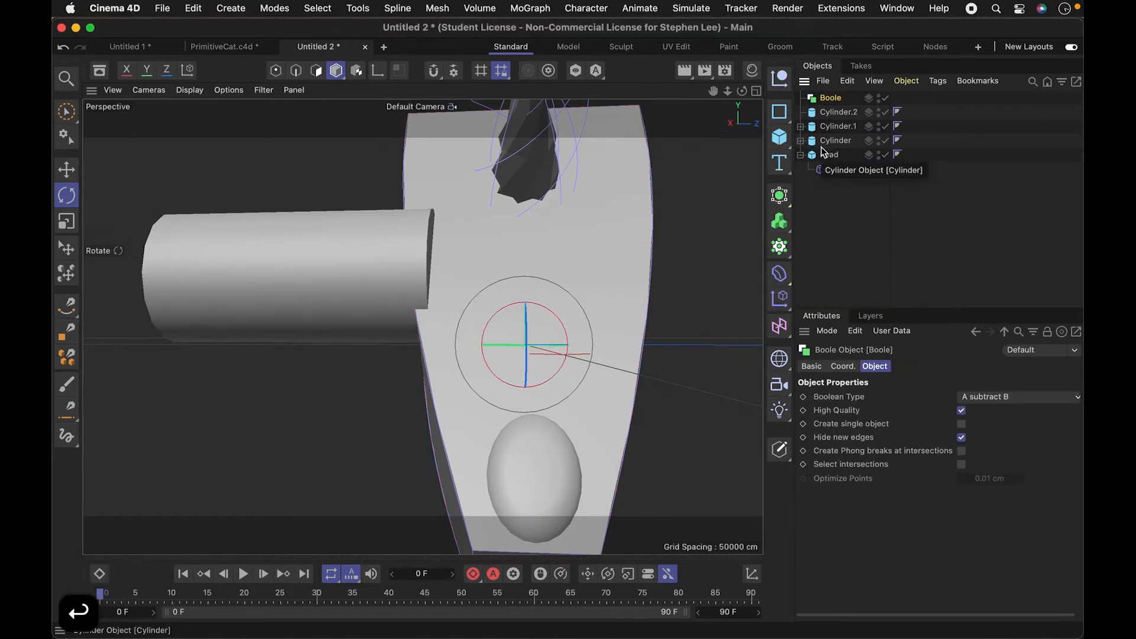
drag(831, 113, 830, 98)
click(830, 97)
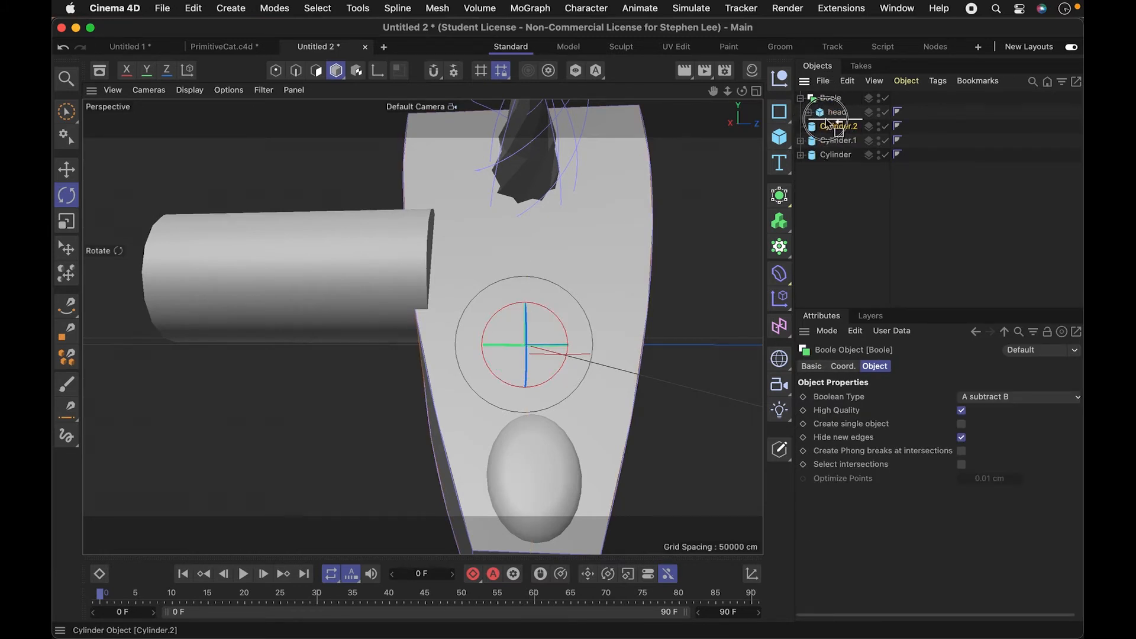
drag(827, 122, 828, 123)
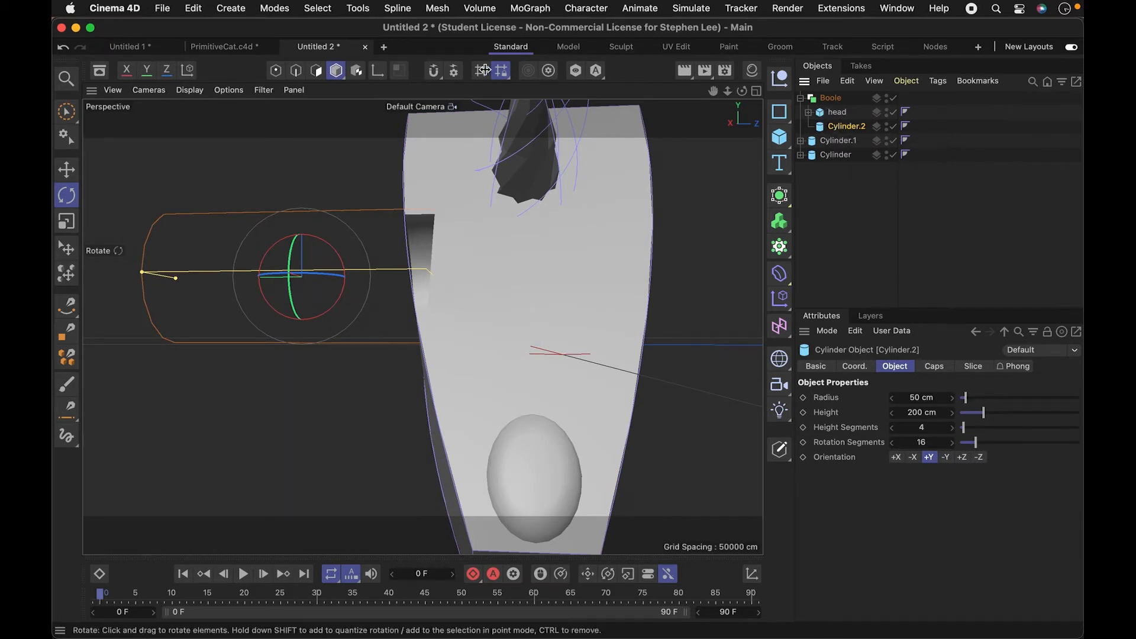
Step: Add a Symmetry object inside the Boole below the head and make the cutting cylinder its child
key(shift+c)
text(symmetr)
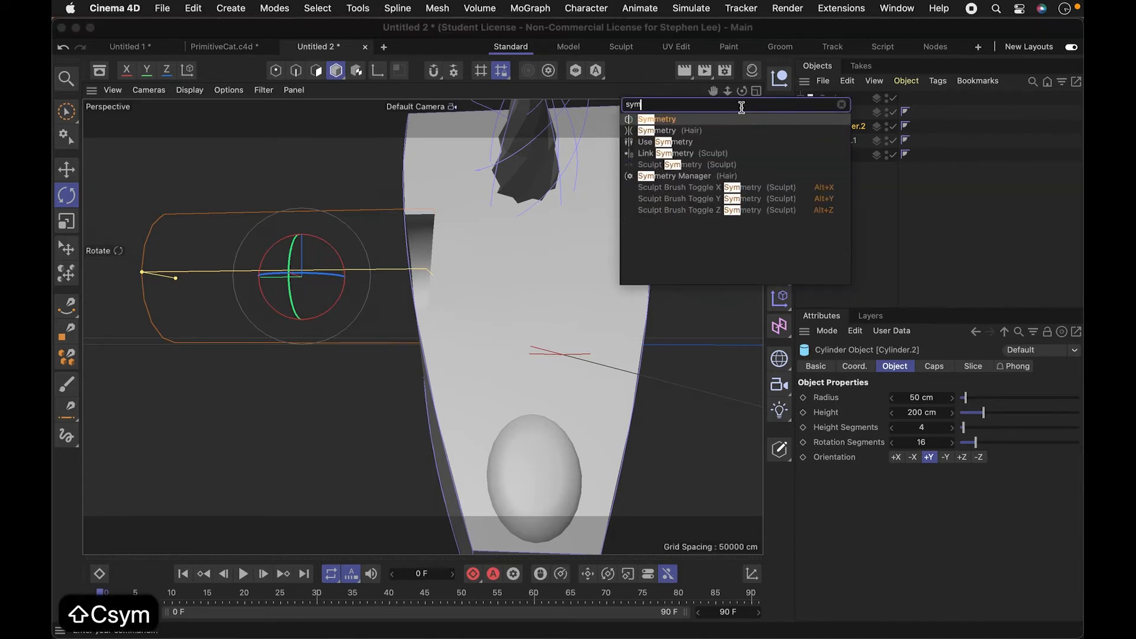
key(Return)
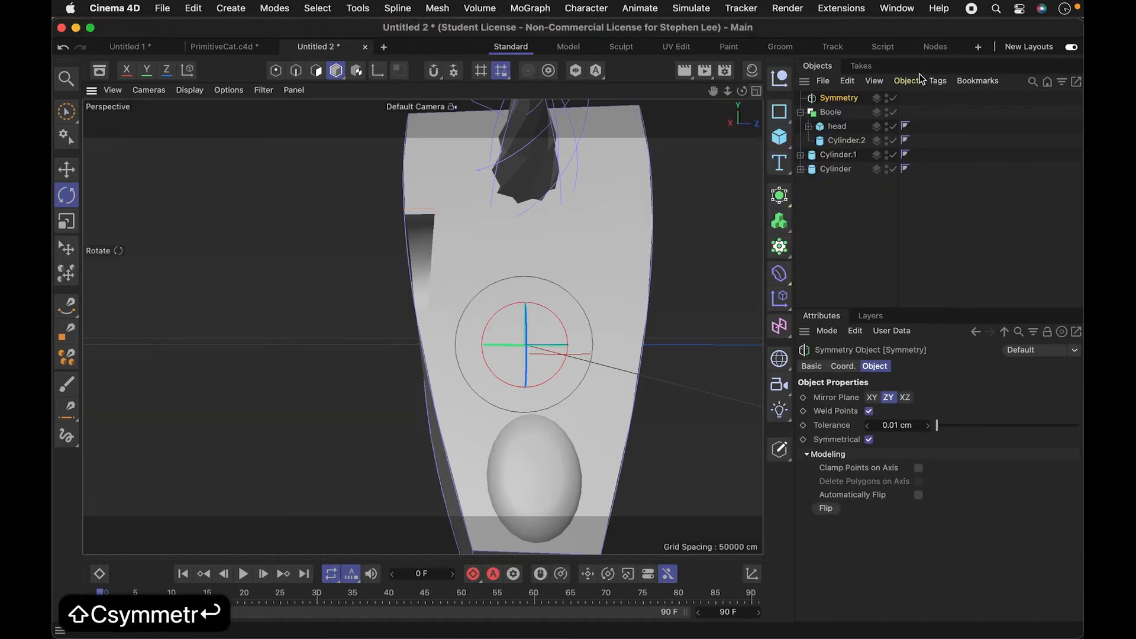
drag(837, 140, 847, 133)
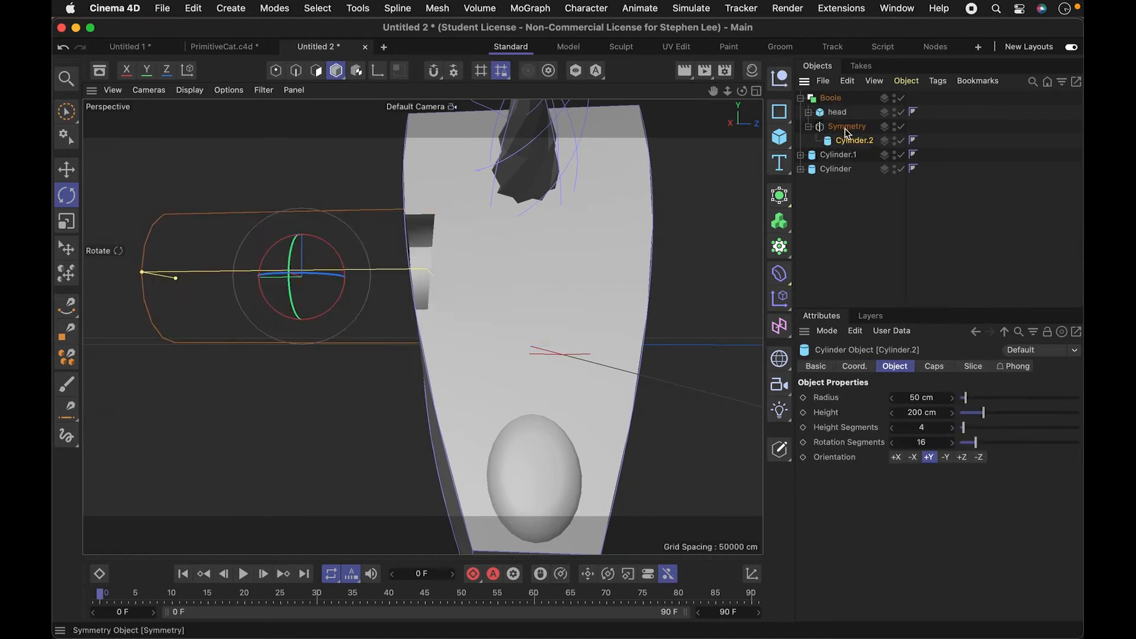
Step: Set the Symmetry object's mirror plane to XY so the cylinder cuts both sides of the head
click(846, 126)
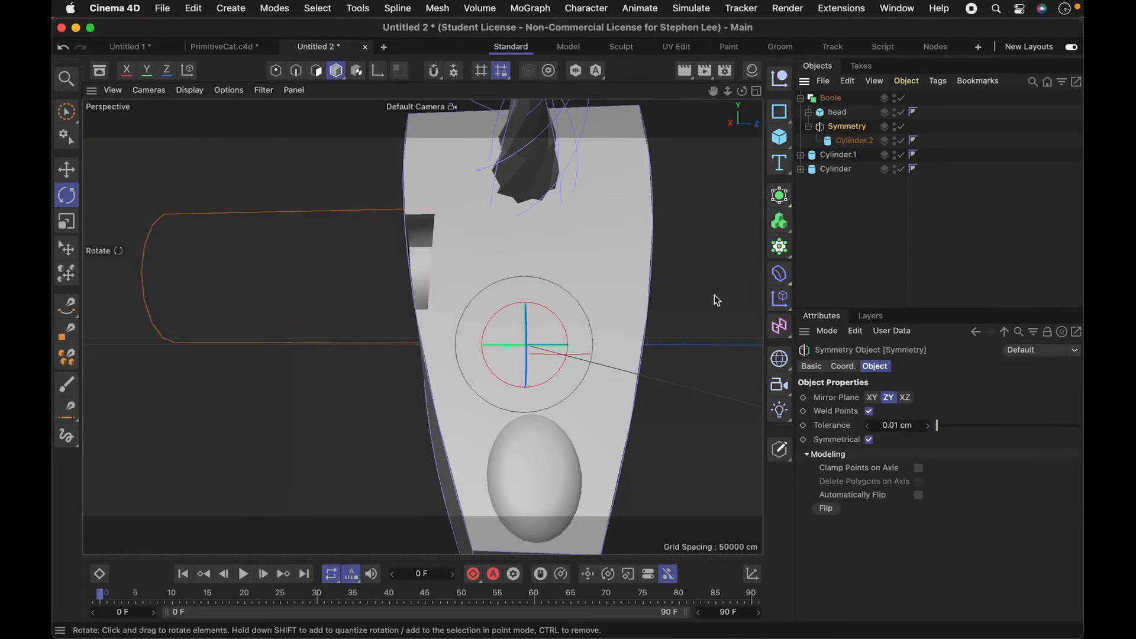
click(905, 398)
click(872, 398)
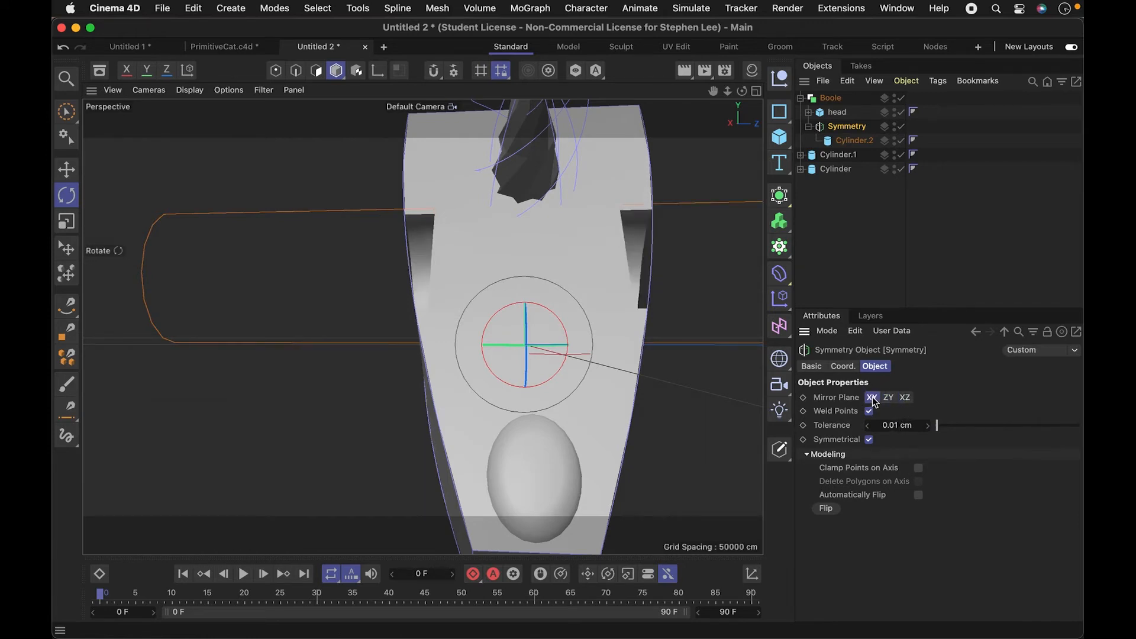
click(836, 239)
key(1)
drag(598, 277, 578, 288)
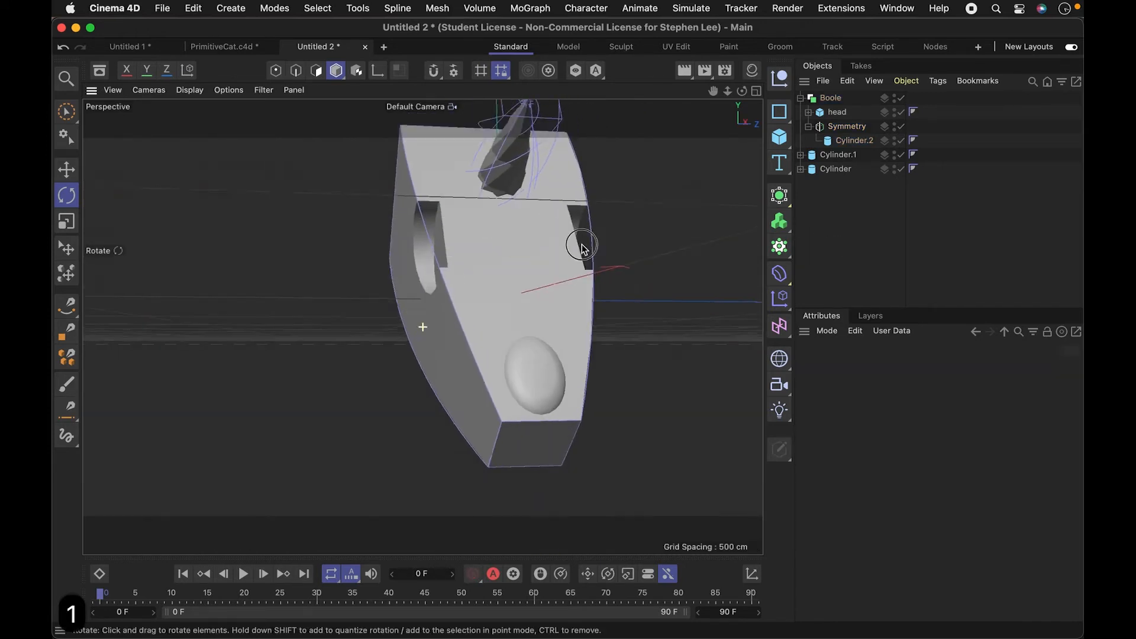
Step: Add a second Symmetry object outside the Boole, copy the cutting cylinder into it, and set its mirror plane to XY
key(3)
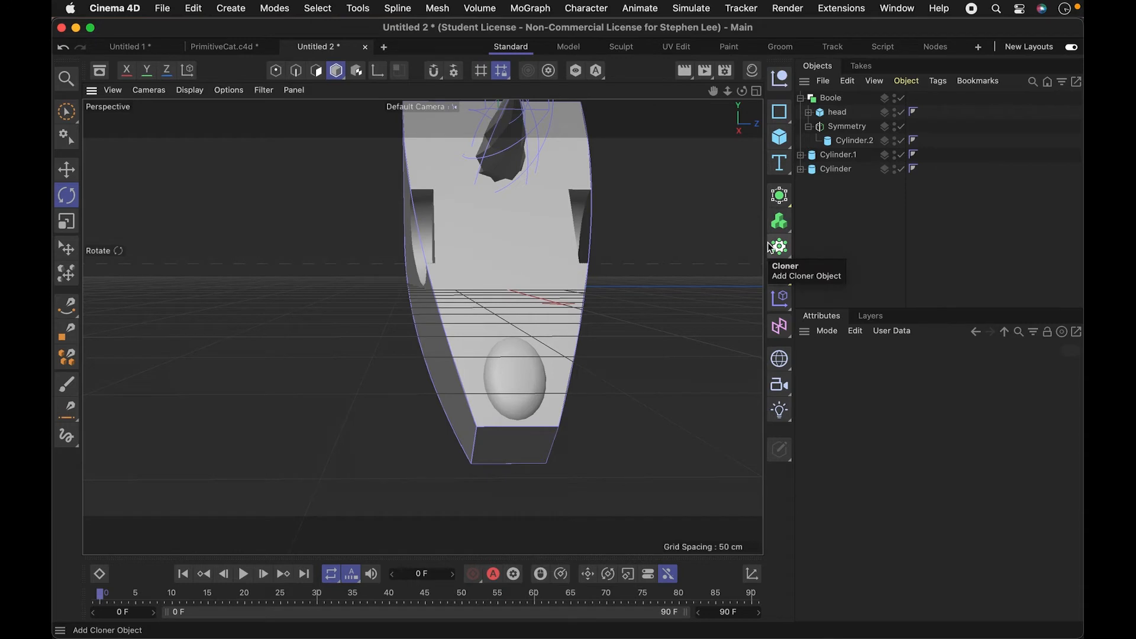
key(shift+c)
text(symmetry)
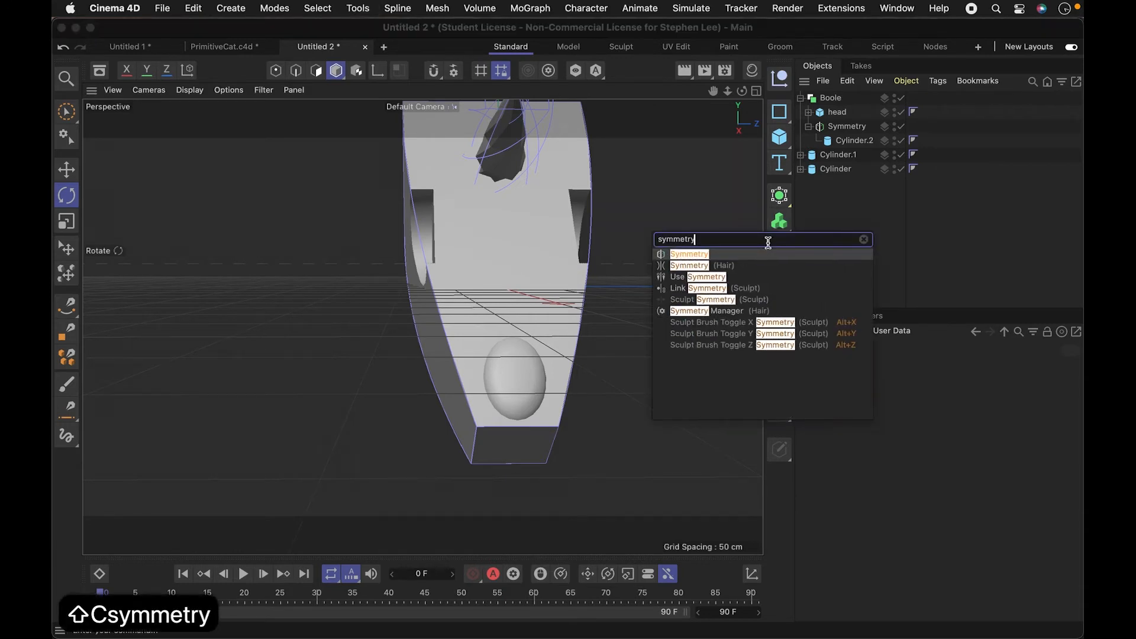
key(Return)
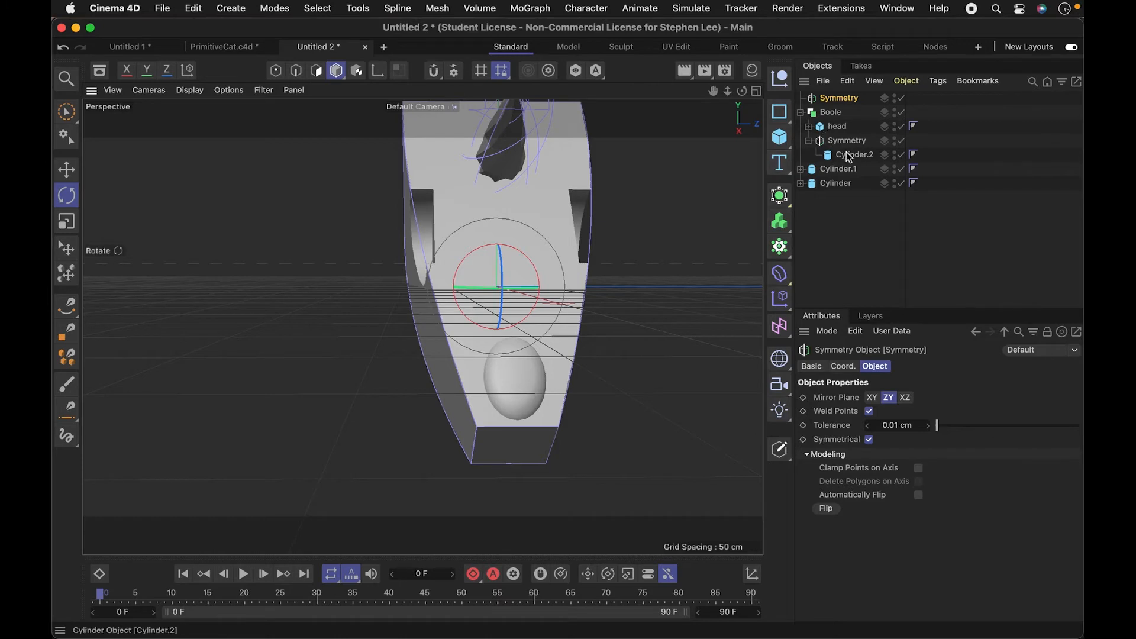
drag(846, 117, 845, 99)
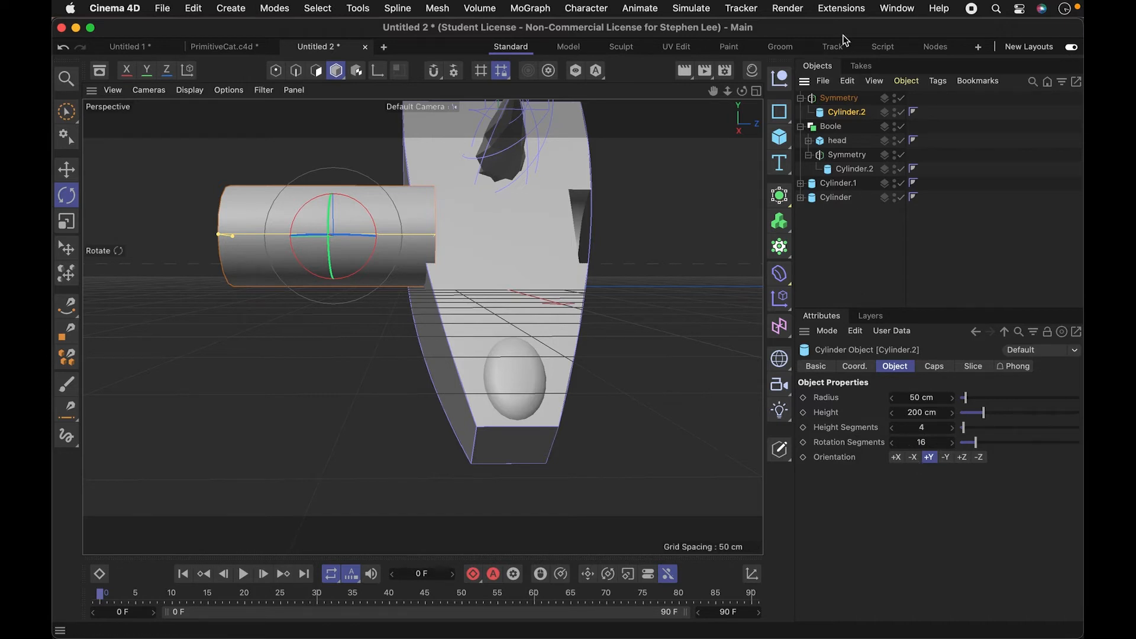
click(848, 103)
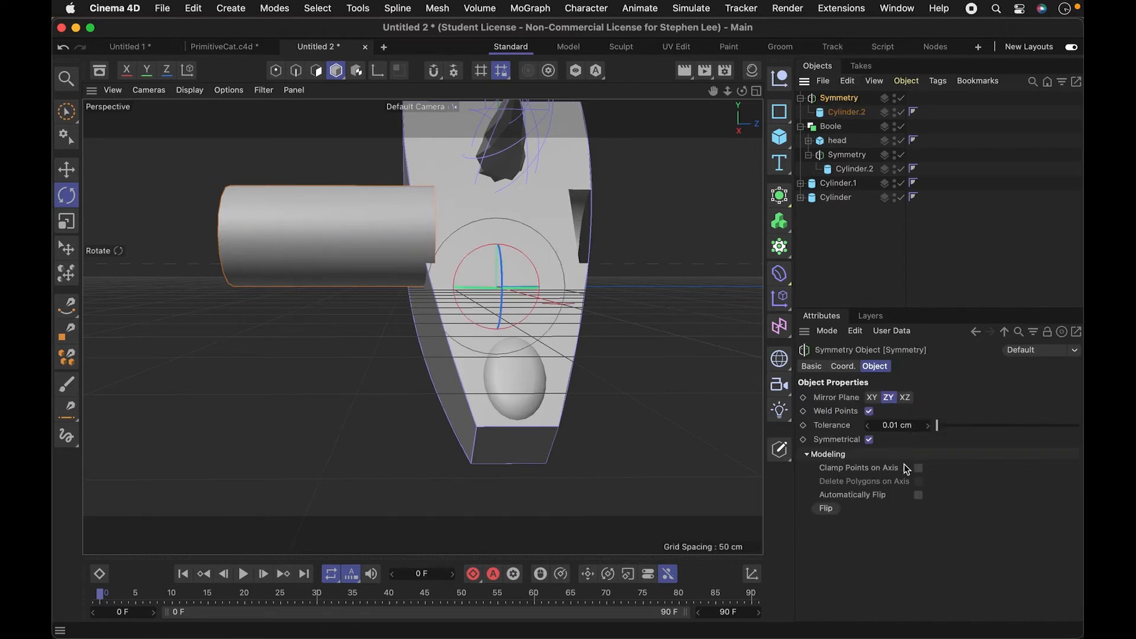
click(872, 396)
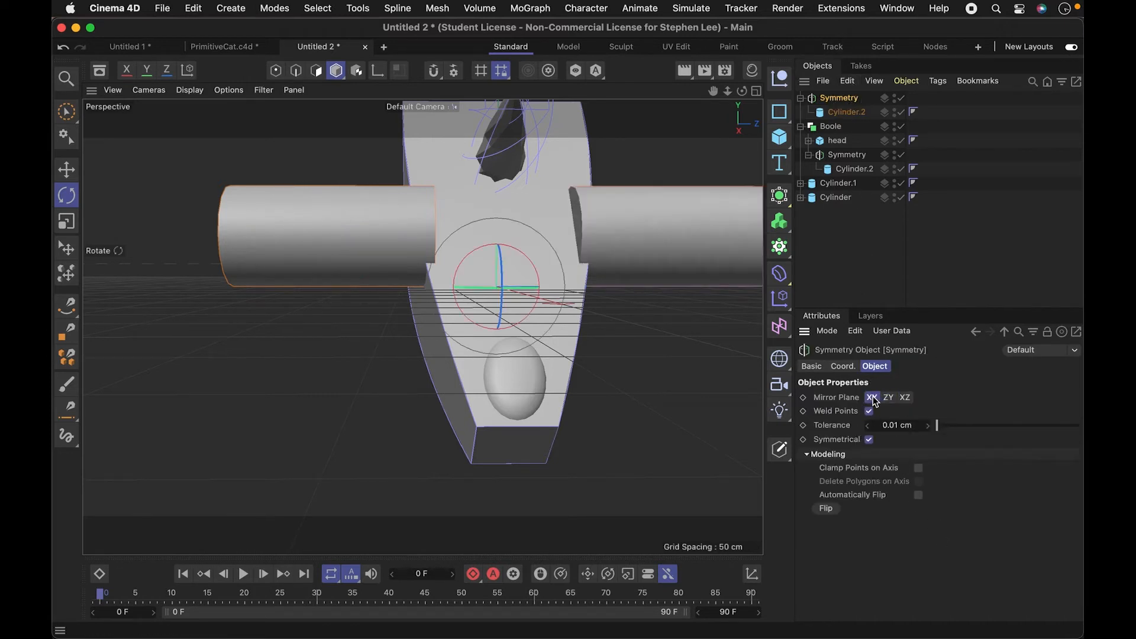
Step: Resize the copied cylinder to 15 cm radius and 15 cm height, and move it into the head's side cutout
click(847, 112)
drag(983, 415, 964, 399)
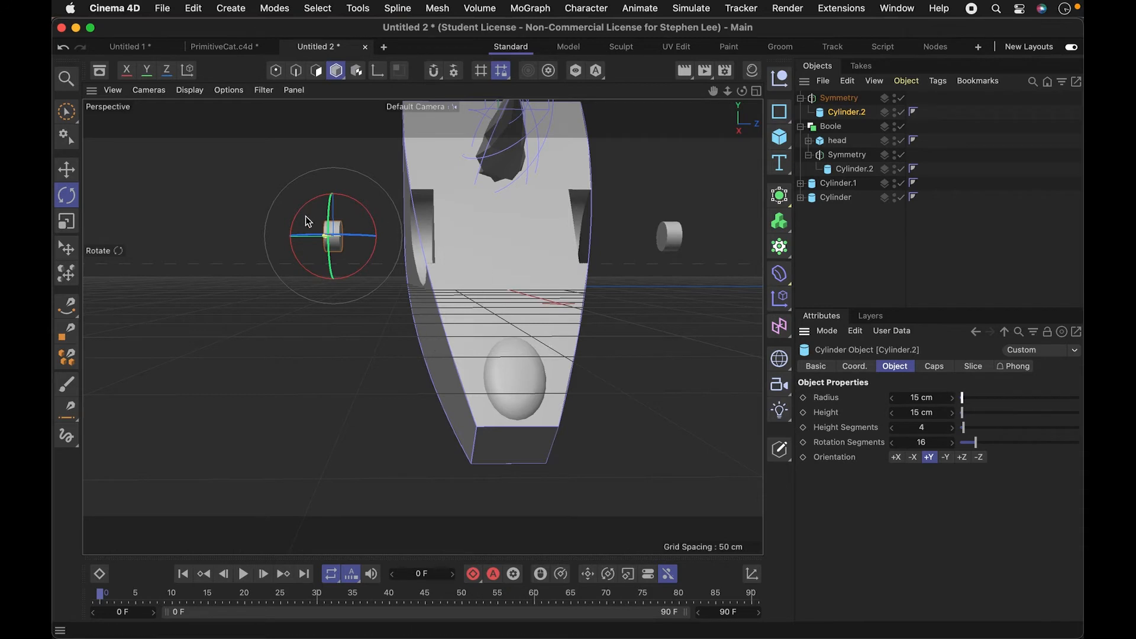
key(e)
key(e)
key(e)
key(e)
key(e)
key(e)
key(e)
drag(270, 248, 379, 252)
Step: Examine the small cylinders inside the side cutouts from several angles and render a preview of the head
key(3)
drag(496, 311, 414, 308)
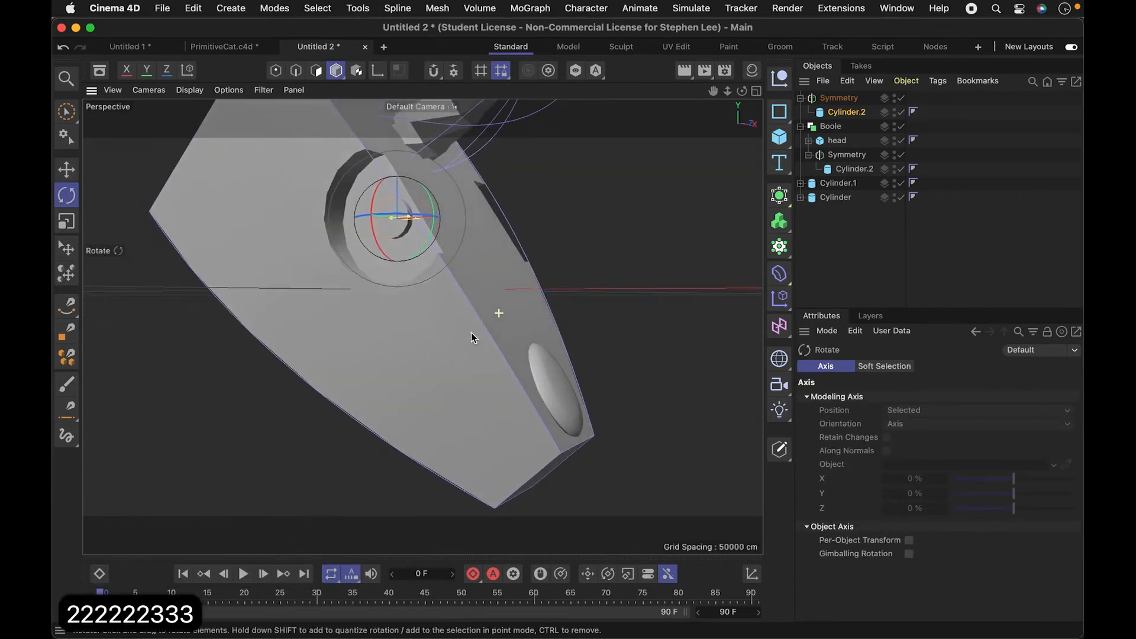
key(1)
key(3)
key(3)
key(2)
key(1)
key(super+r)
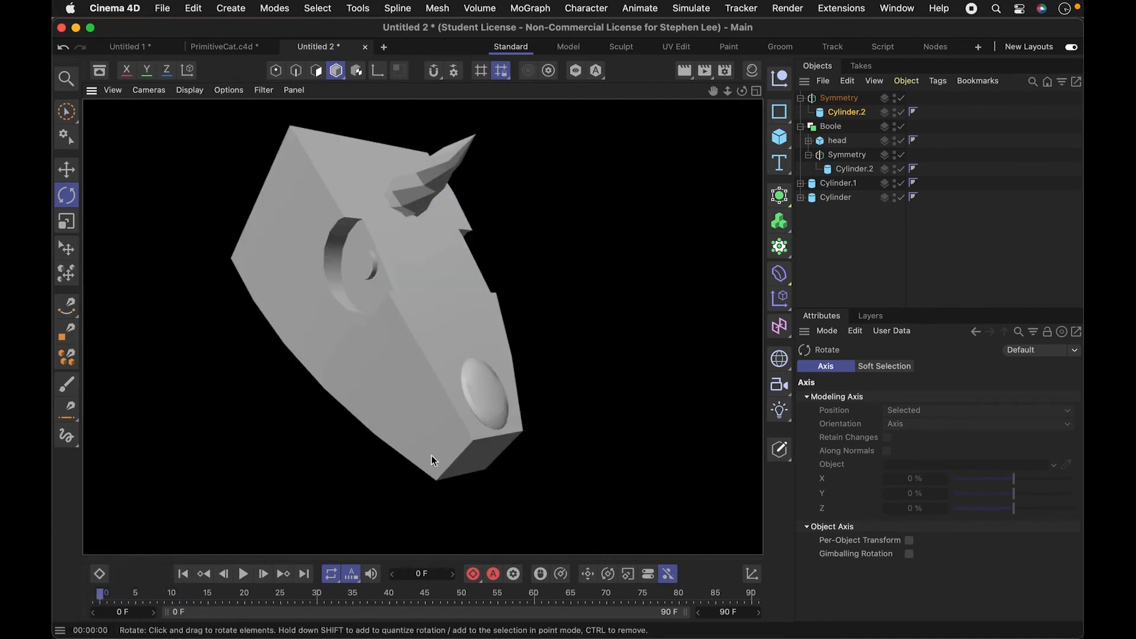
drag(386, 392, 505, 440)
key(3)
key(2)
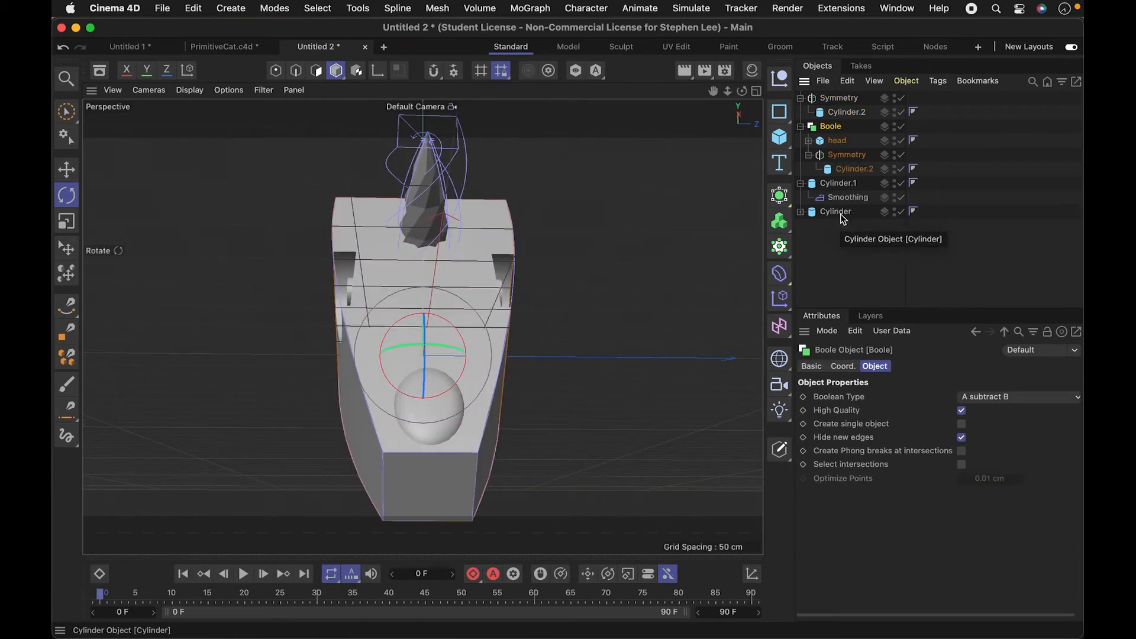
Step: Rename the smoothed oval cylinder as "nose"
click(844, 112)
click(842, 212)
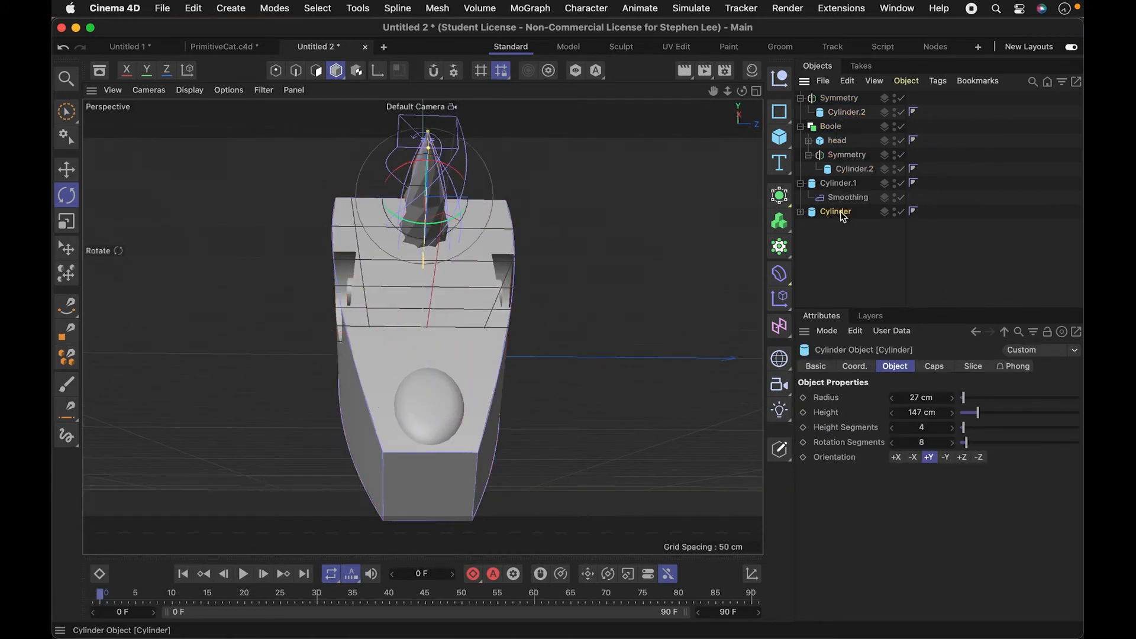
click(839, 184)
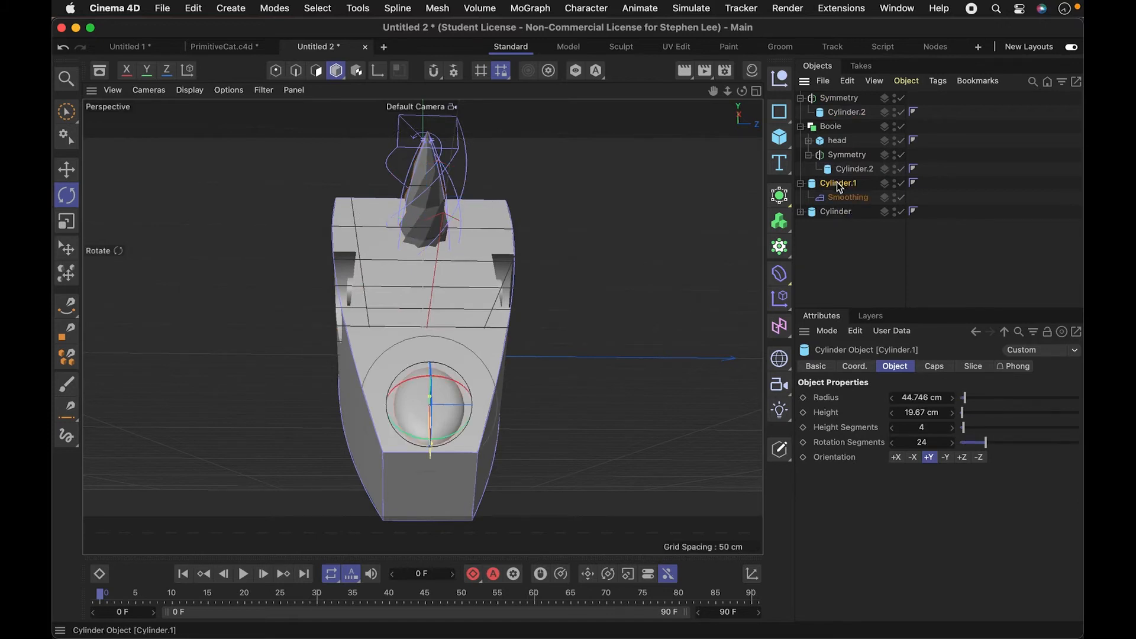
double_click(838, 184)
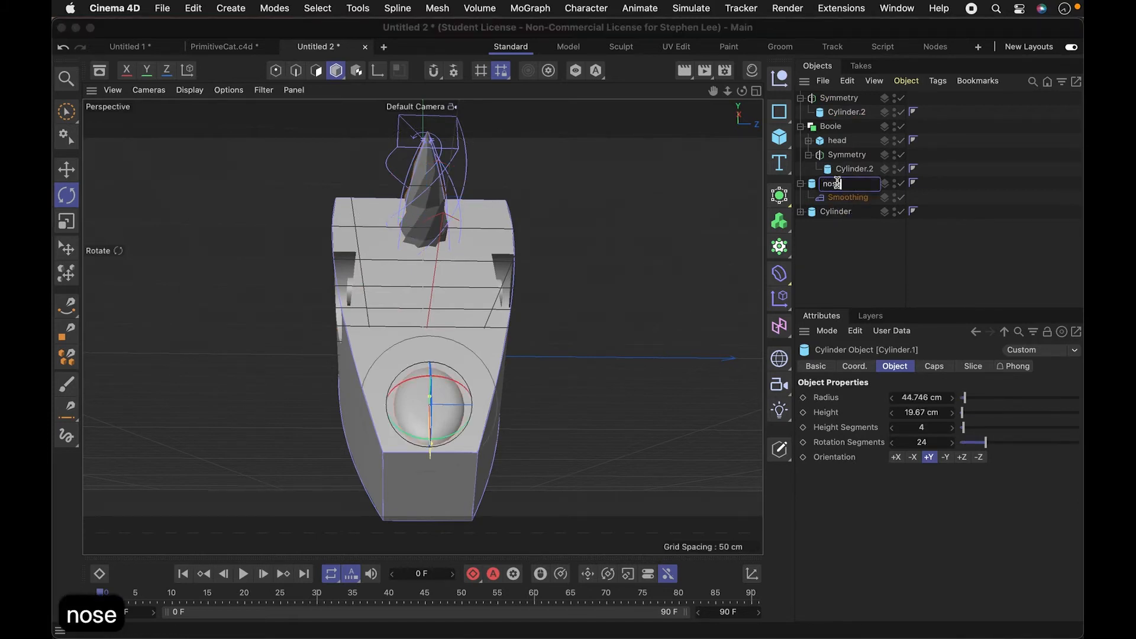
text(nose)
key(Return)
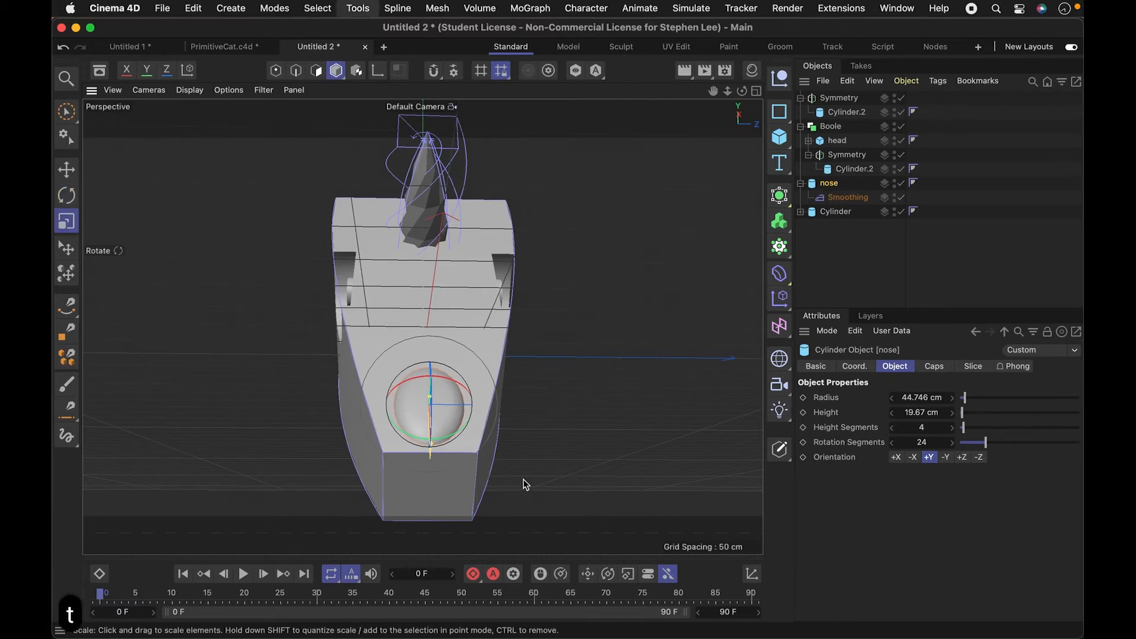
Step: Scale the nose down to nostril size and move it to one side near the snout's front edge
key(t)
drag(464, 475, 310, 346)
key(t)
key(e)
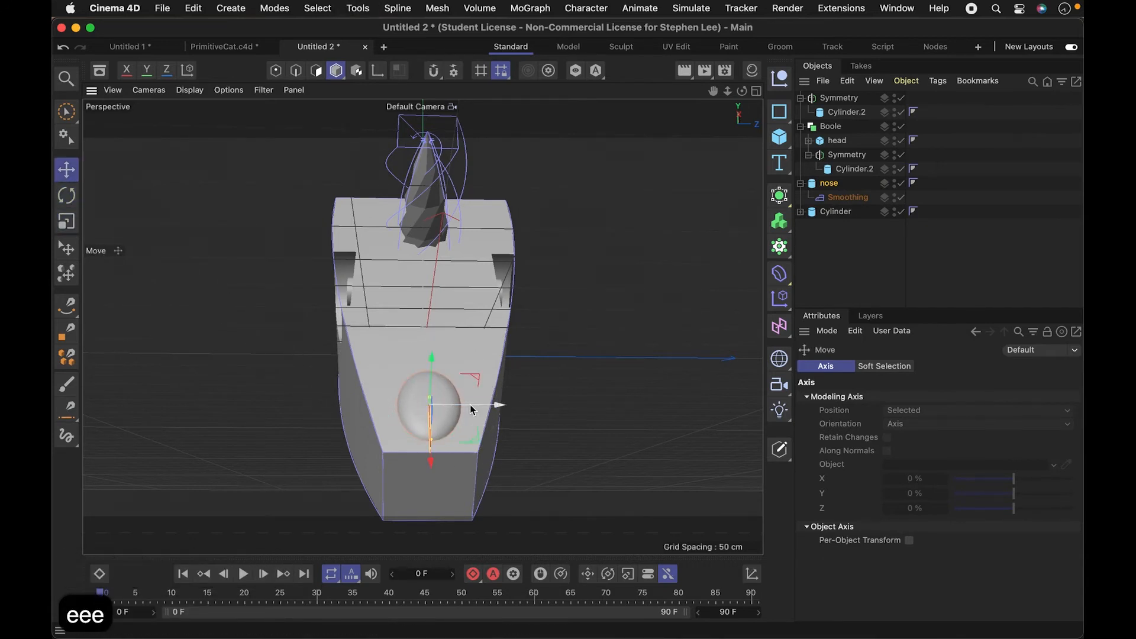
key(t)
drag(454, 466, 317, 261)
key(t)
key(t)
drag(424, 409, 451, 430)
key(e)
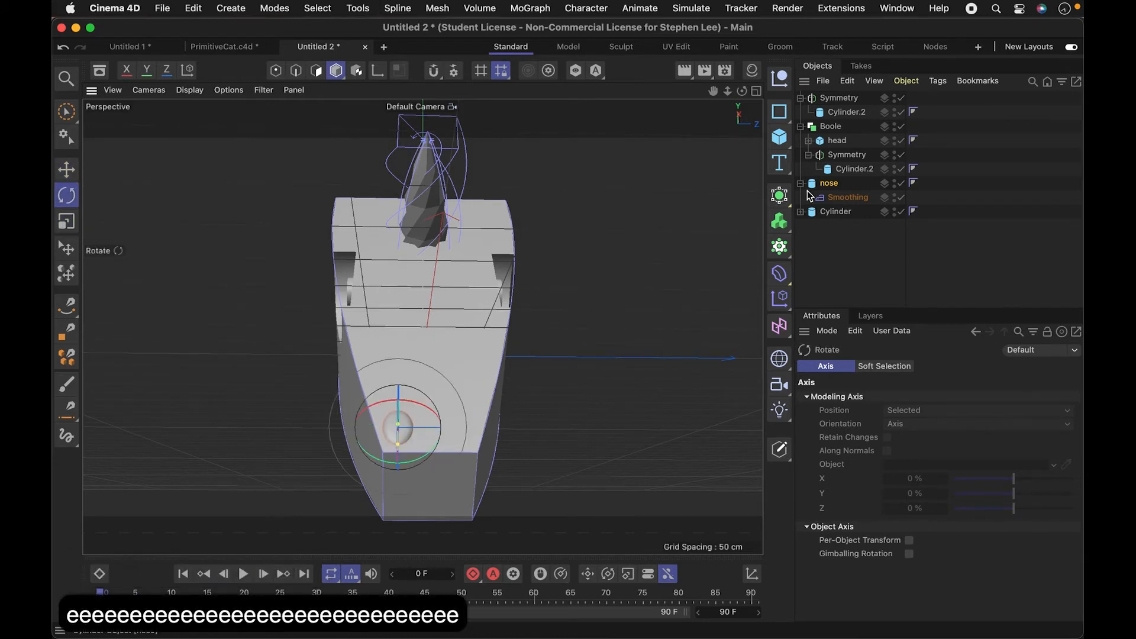
Step: Nest the nose in the Boole's Symmetry object and group it with the cutting cylinder in a null
click(836, 159)
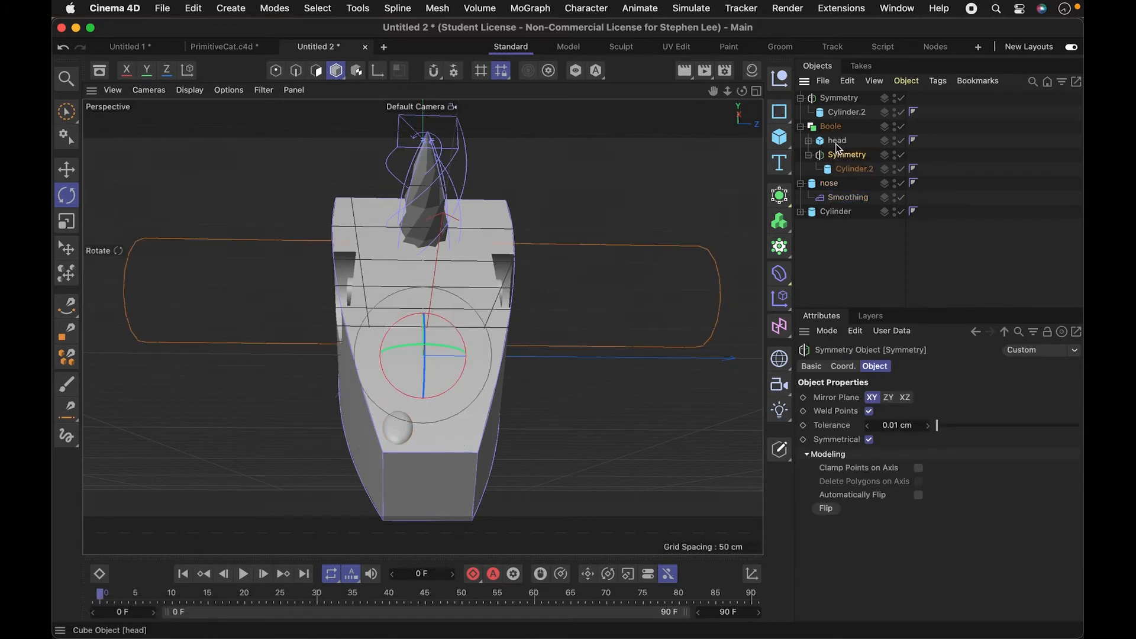
click(855, 171)
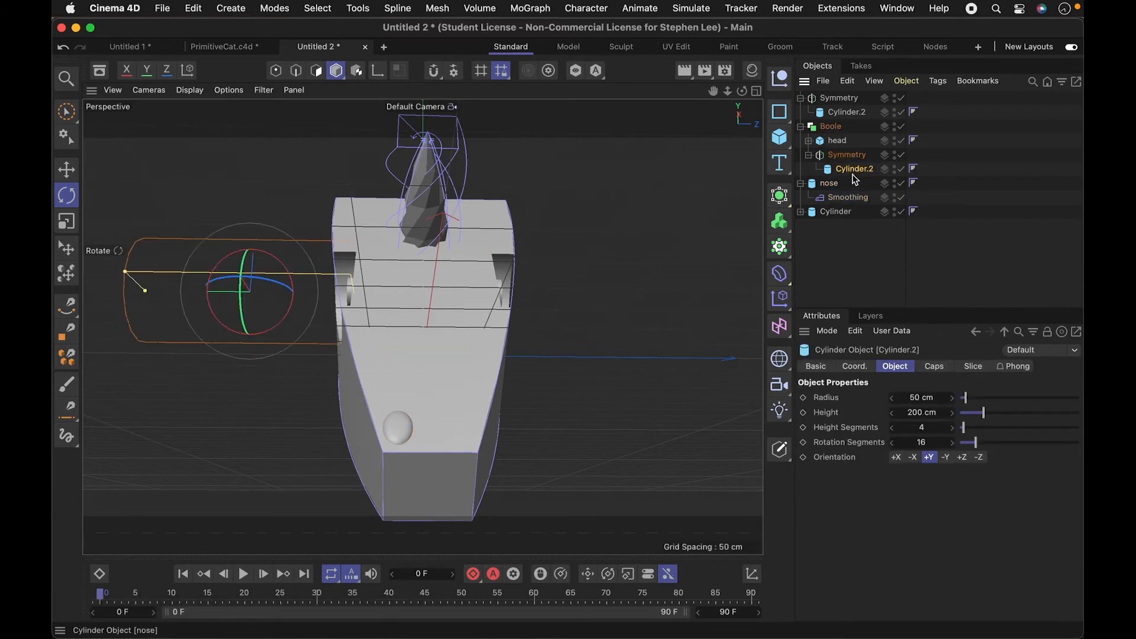
drag(842, 181, 850, 179)
click(853, 170)
shift+click(846, 185)
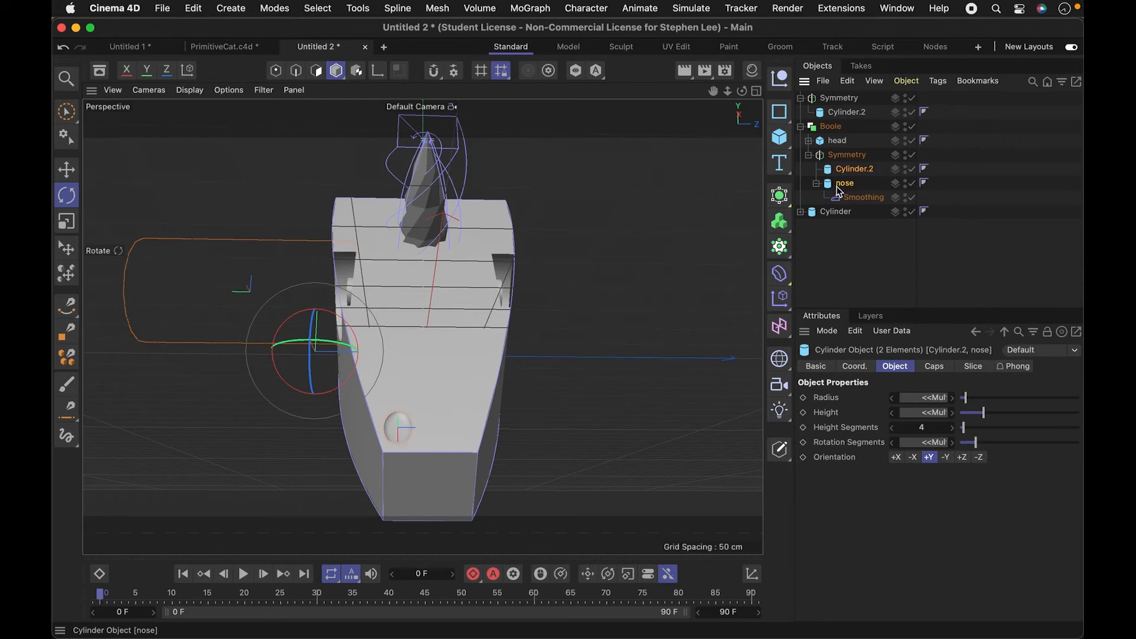
key(alt+g)
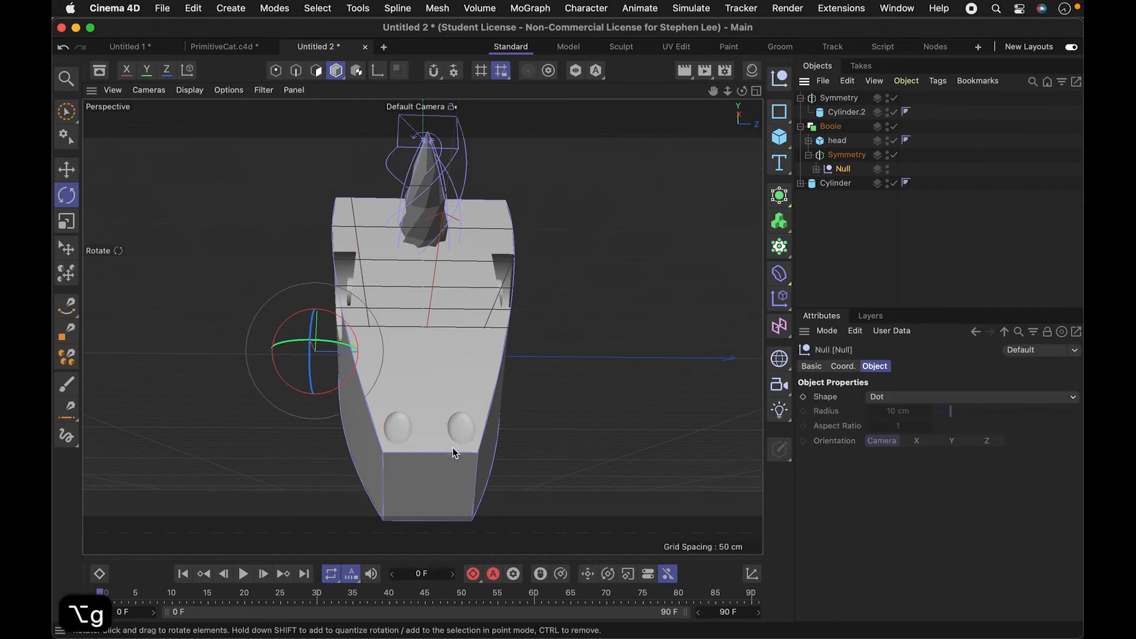
Step: Examine the mirrored nostril and side cutouts on the head from several angles
key(3)
mouse_move(445, 452)
mouse_down()
mouse_move(527, 426)
mouse_move(437, 459)
mouse_up()
click(831, 126)
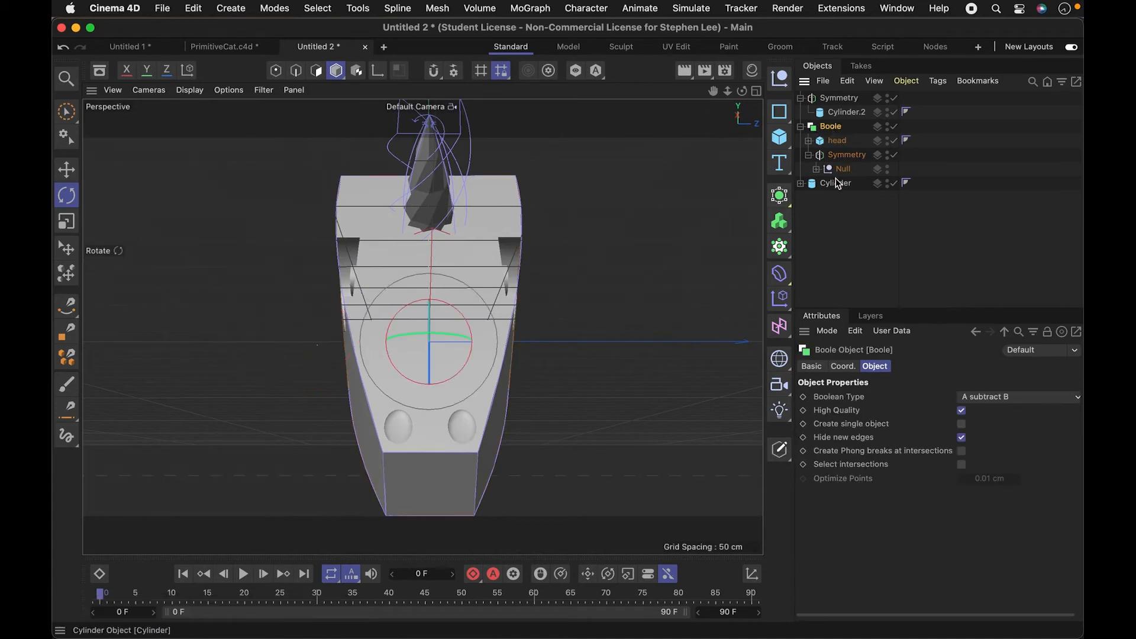
key(3)
drag(487, 426, 507, 342)
key(3)
key(3)
mouse_move(538, 387)
mouse_down()
mouse_move(474, 406)
mouse_move(479, 372)
mouse_move(469, 393)
mouse_move(536, 401)
mouse_move(558, 390)
mouse_up()
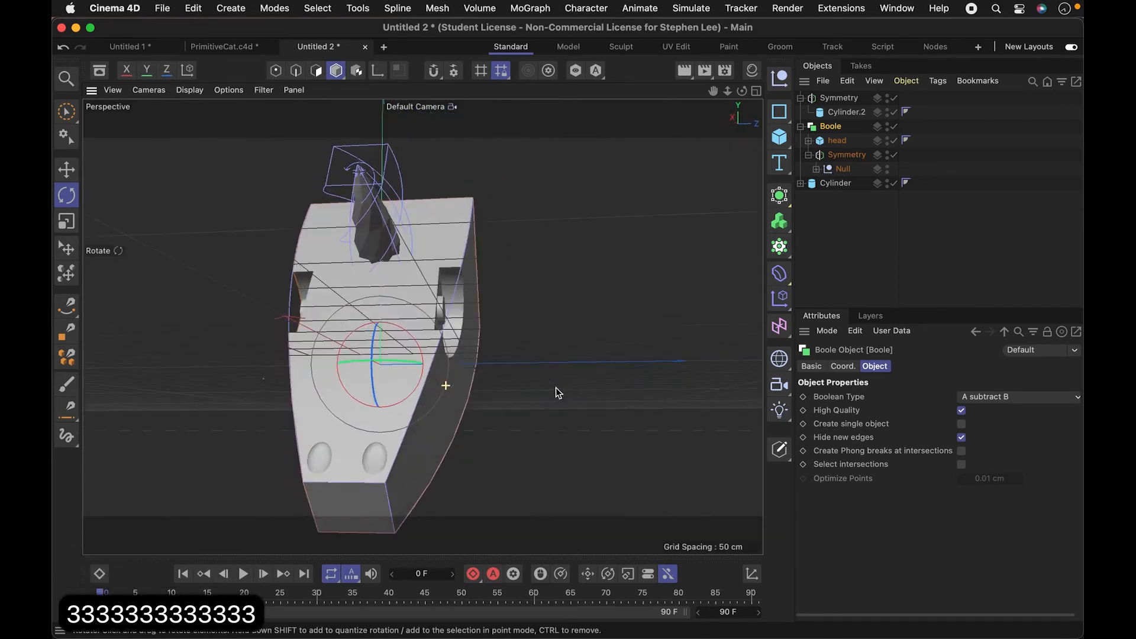
key(1)
drag(400, 393, 503, 389)
key(3)
drag(482, 297, 506, 276)
key(2)
key(1)
key(3)
key(3)
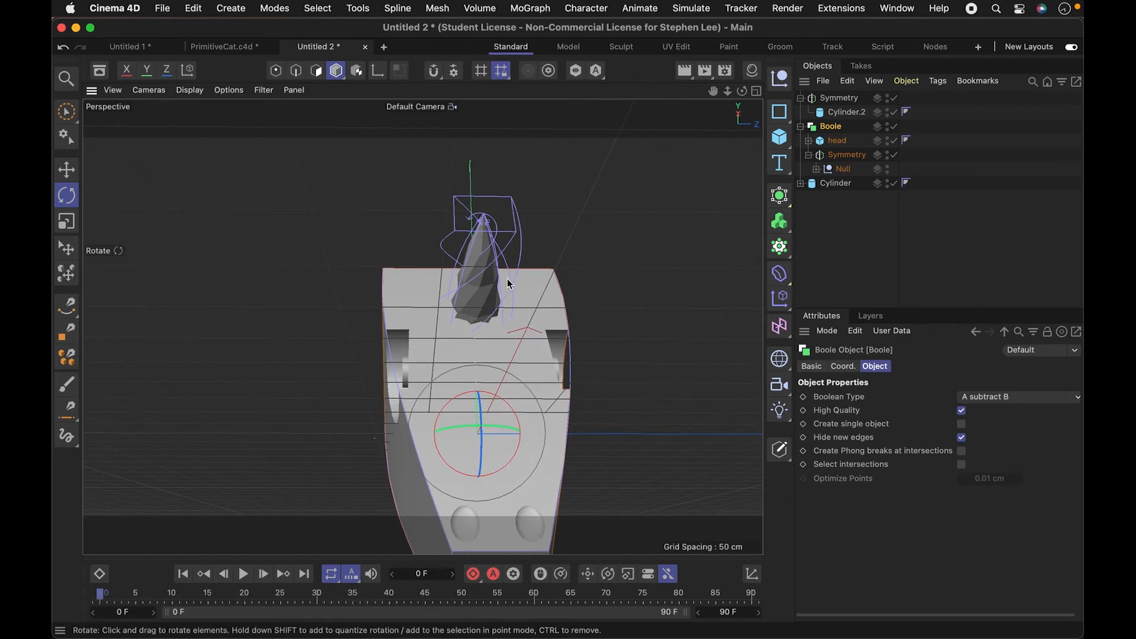
Step: Add a Pyramid, raise it to the top of the head, and shrink it to about 59 × 122 × 98 cm
click(781, 141)
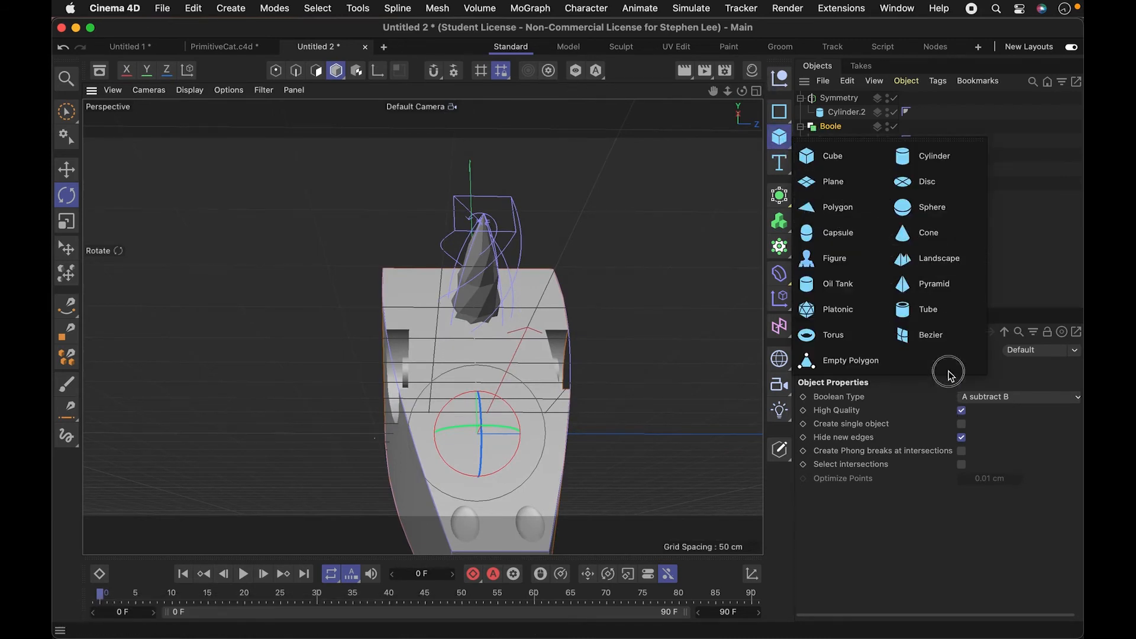
click(931, 288)
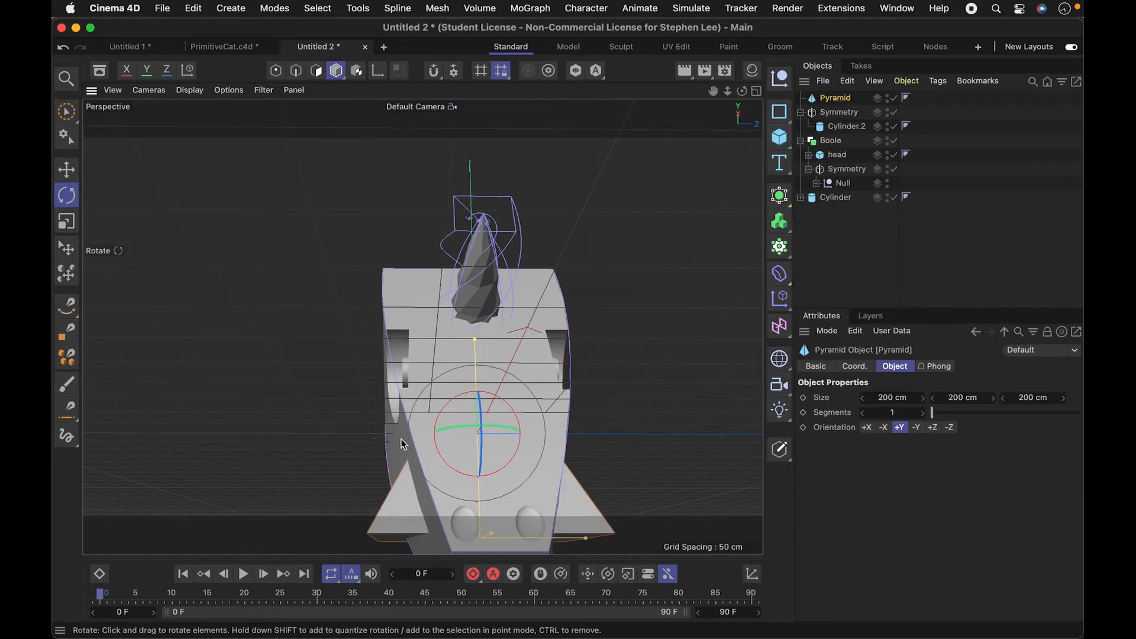
key(e)
drag(476, 350, 467, 219)
key(r)
drag(473, 328, 472, 346)
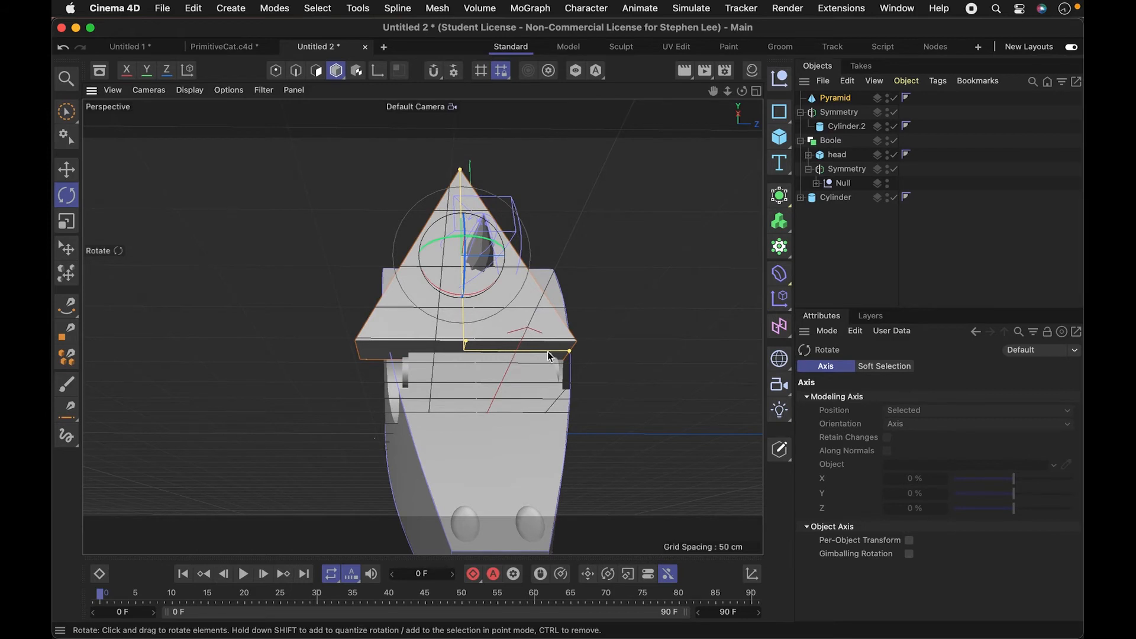
drag(569, 357, 545, 350)
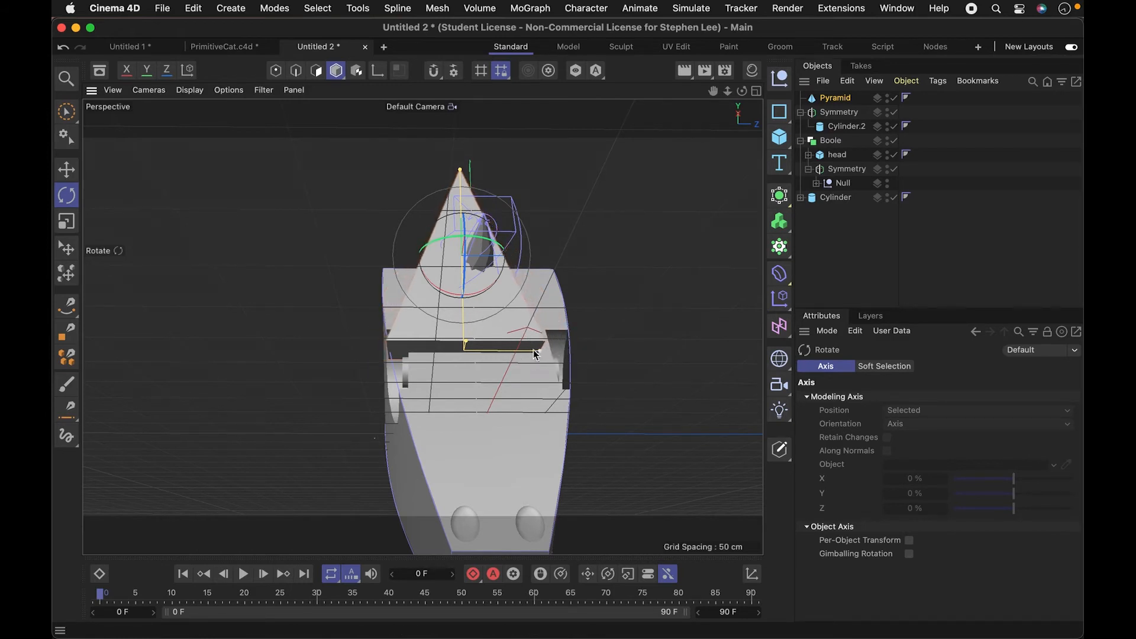
drag(461, 173, 489, 265)
drag(520, 323, 519, 318)
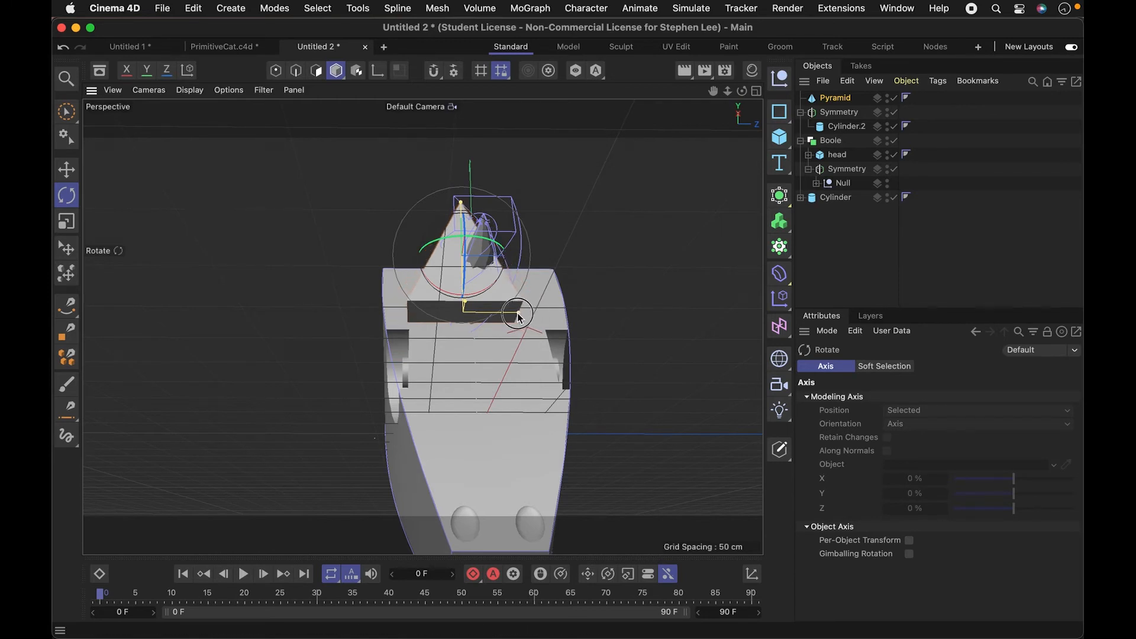
Step: Move the pyramid to one upper side of the head as an ear, aligning it behind the horn in the front view
key(e)
drag(535, 254, 436, 263)
key(r)
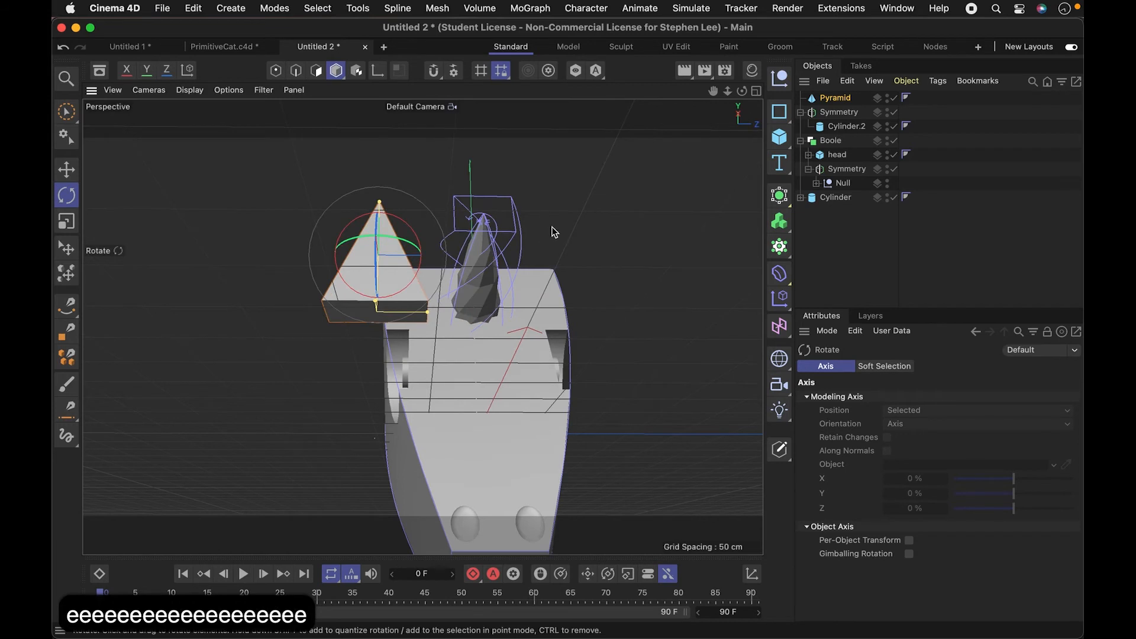
click(756, 90)
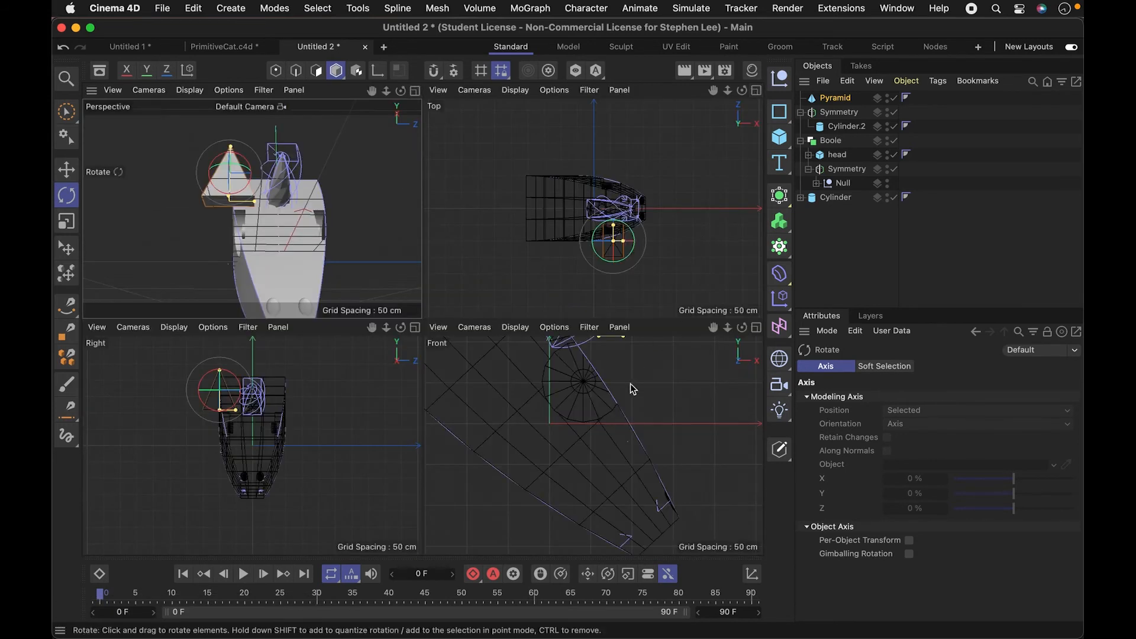
key(1)
drag(559, 448, 612, 523)
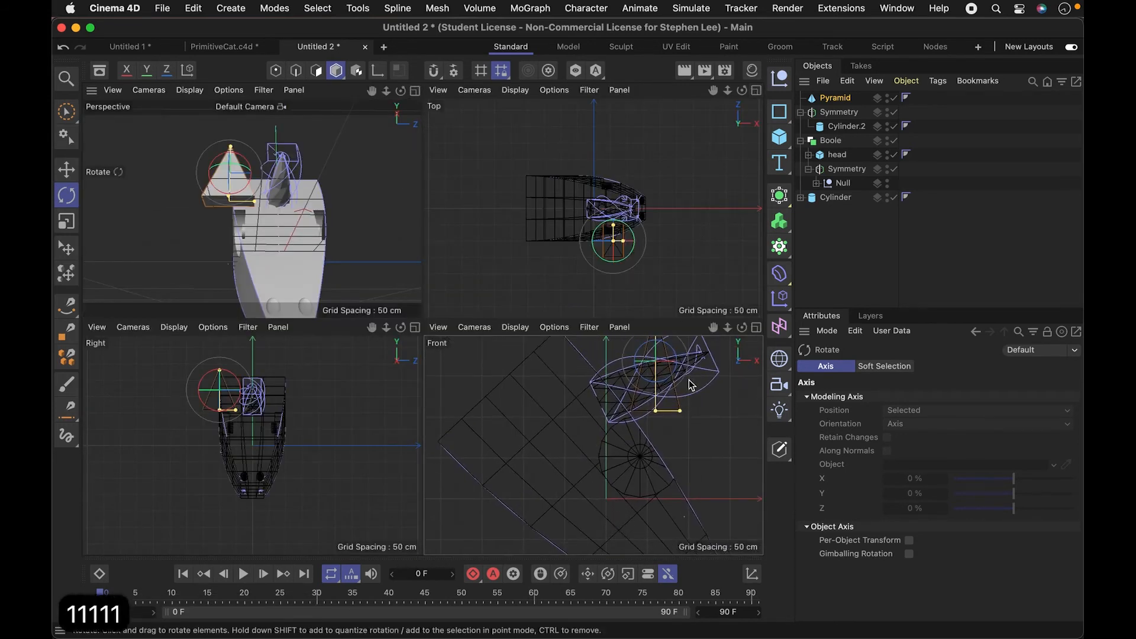
key(e)
drag(686, 396, 611, 366)
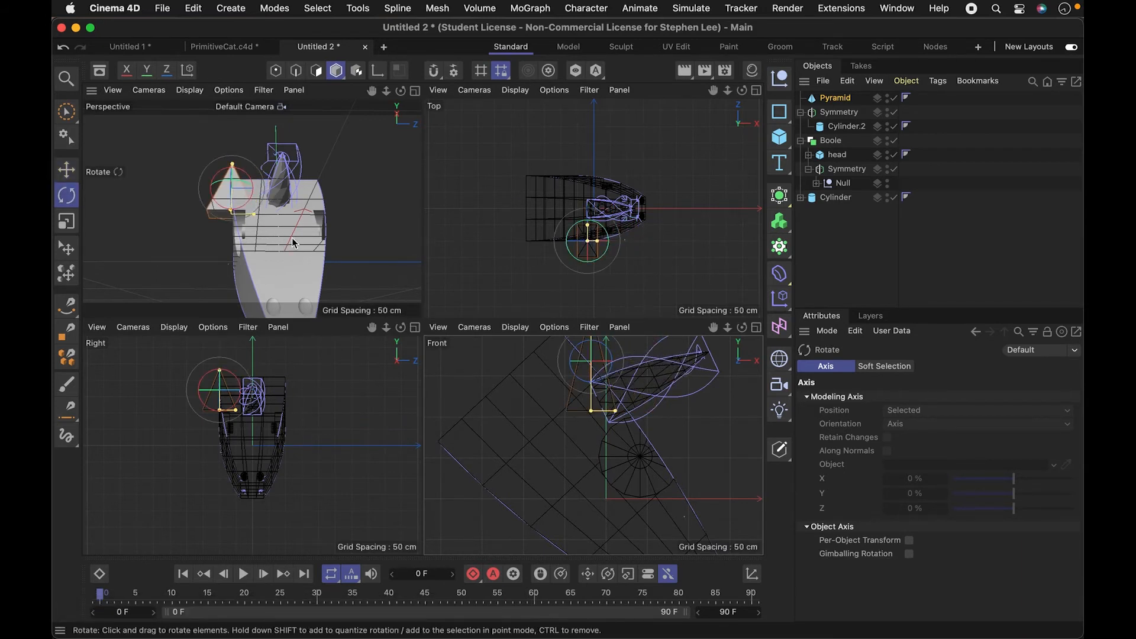
middle_click(417, 144)
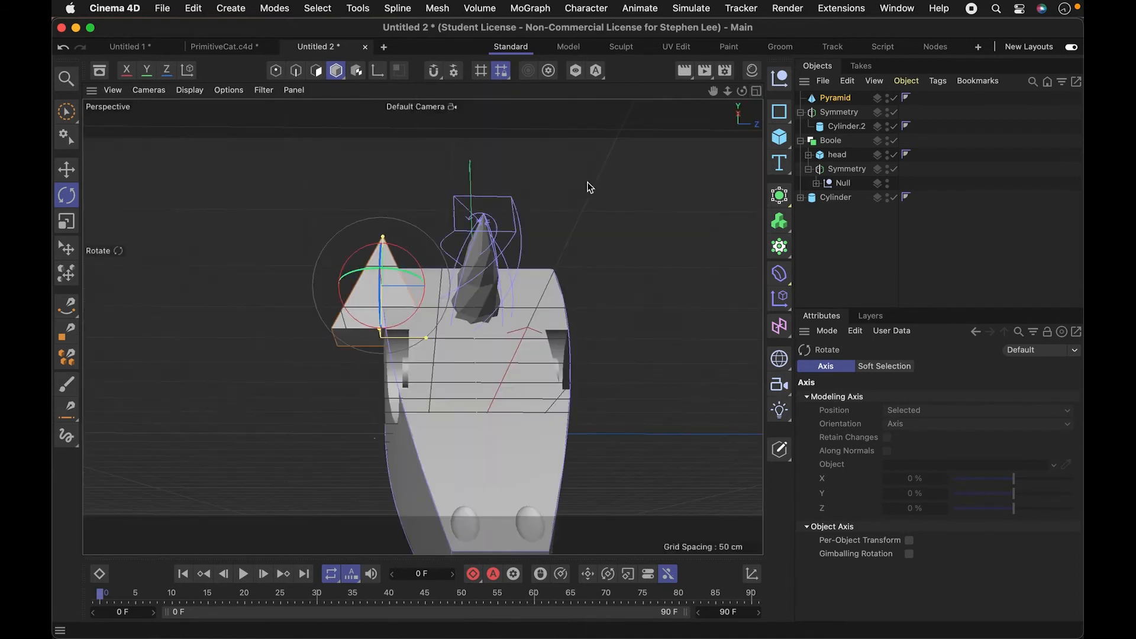
Step: Nest a Bend deformer in the pyramid, fit it to its parent, and give it a strength of 176°
click(841, 99)
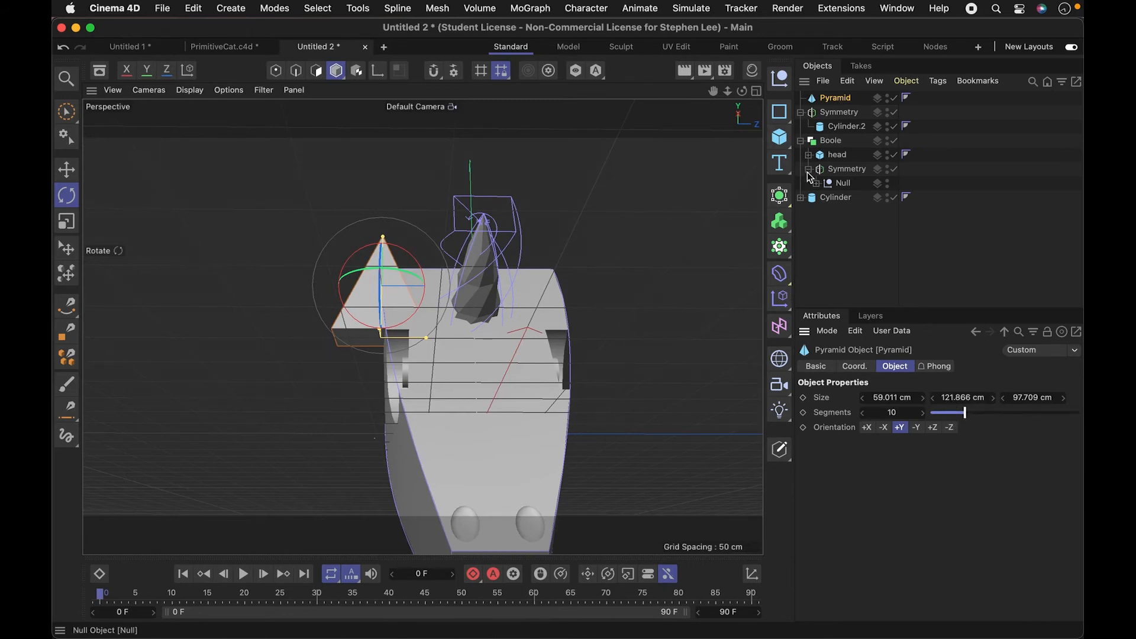
click(791, 277)
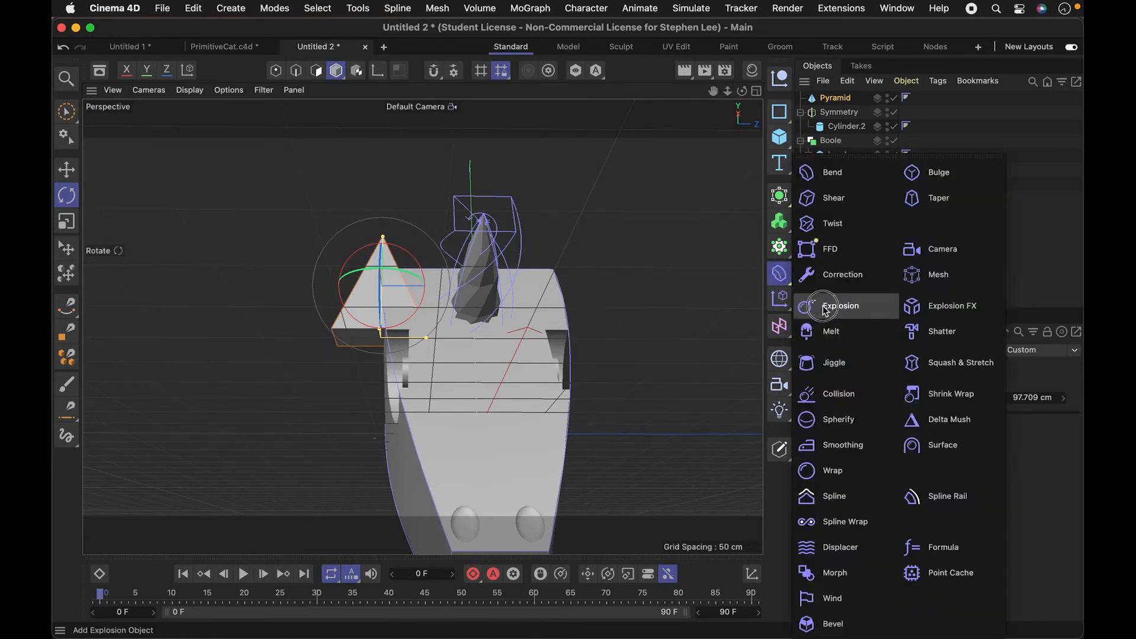
click(828, 172)
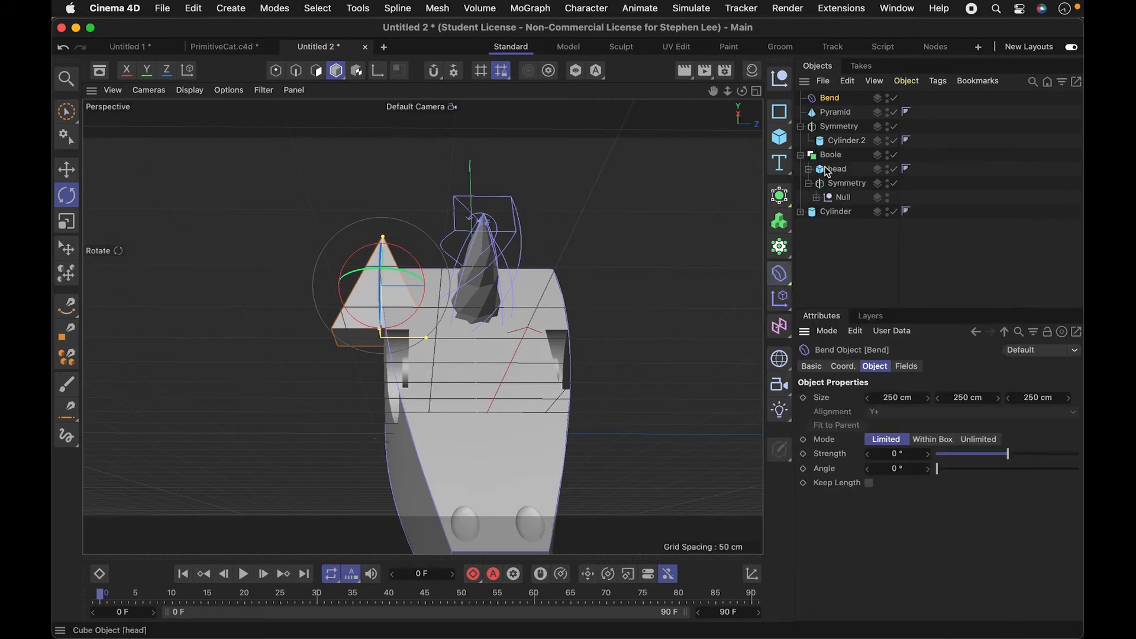
drag(834, 118, 838, 113)
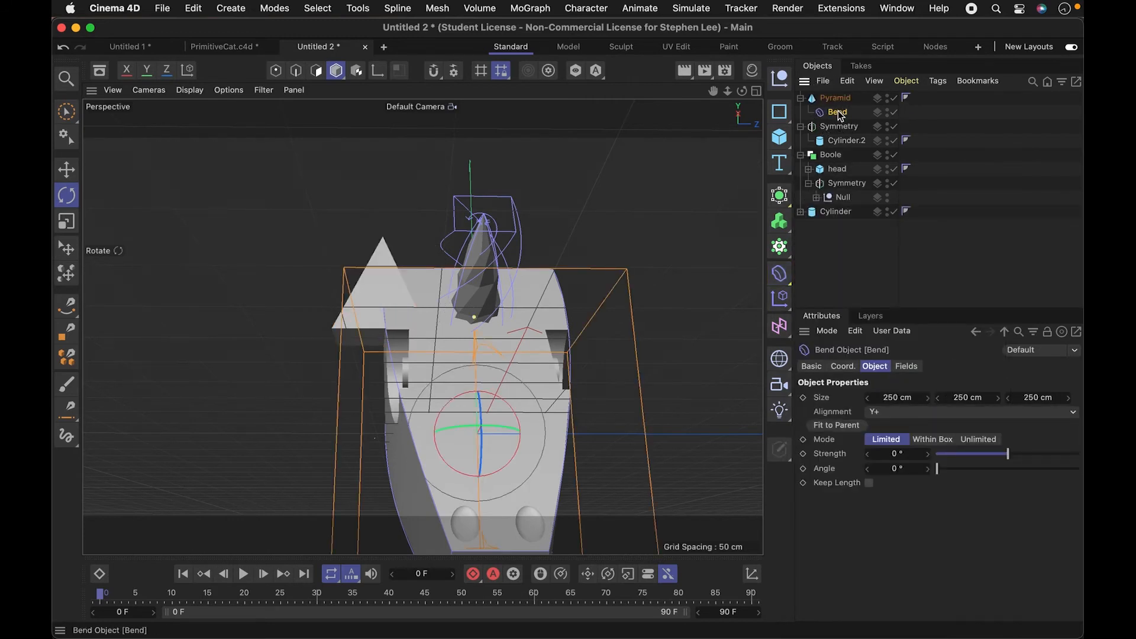
click(836, 425)
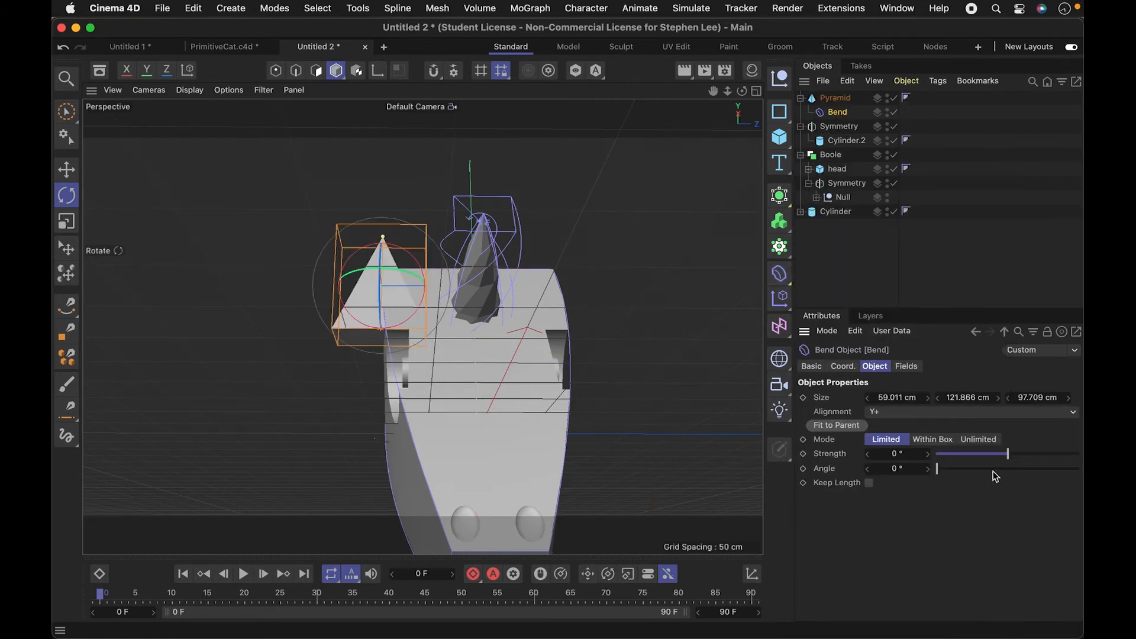
drag(1002, 454, 1042, 453)
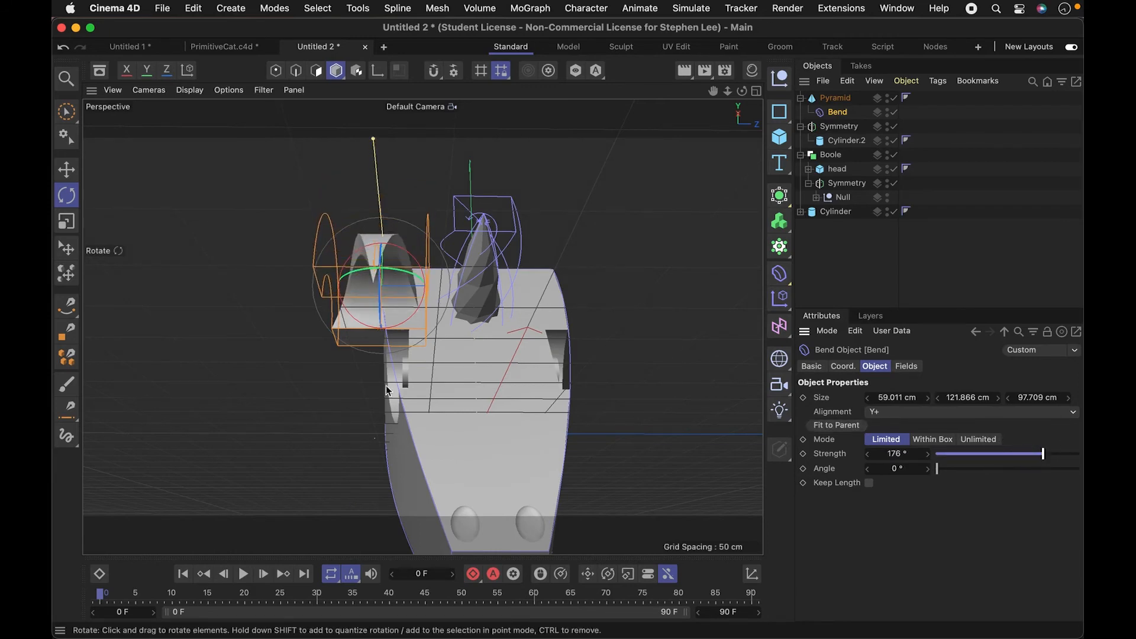
key(3)
drag(363, 351, 482, 355)
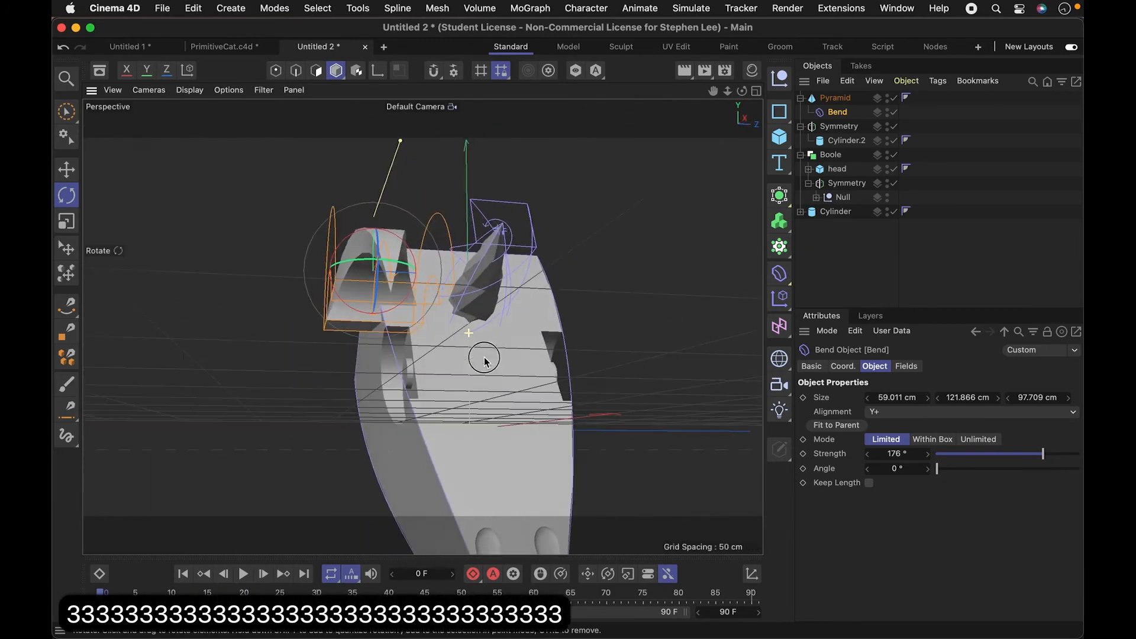
Step: Set the pyramid's rotation to 0° and move it onto the head's top surface beside the horn
click(841, 127)
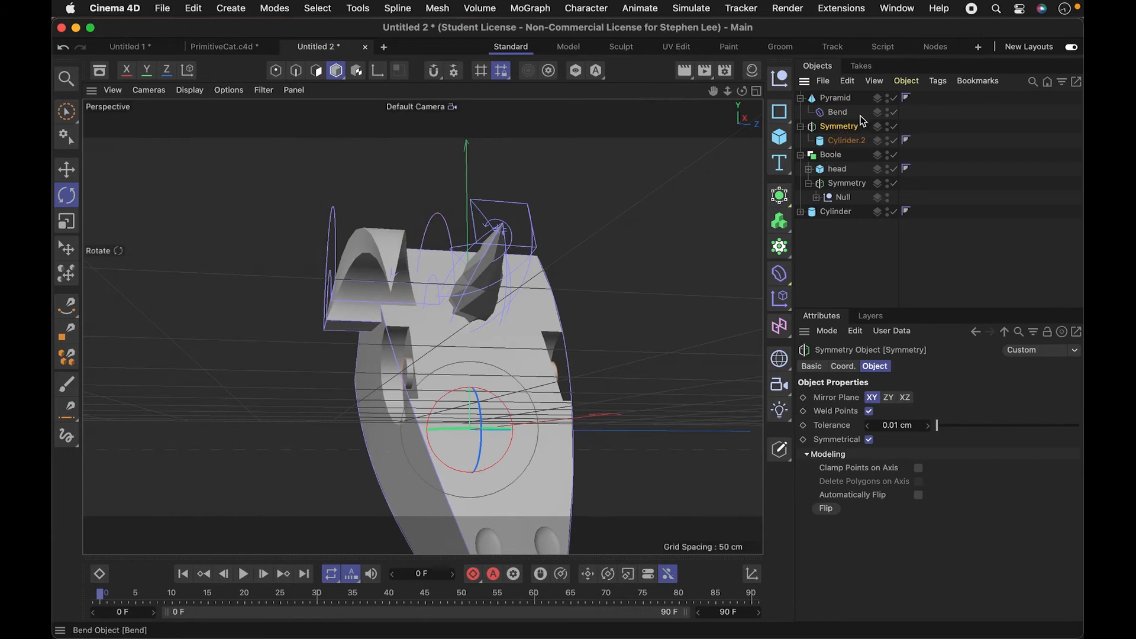
click(835, 98)
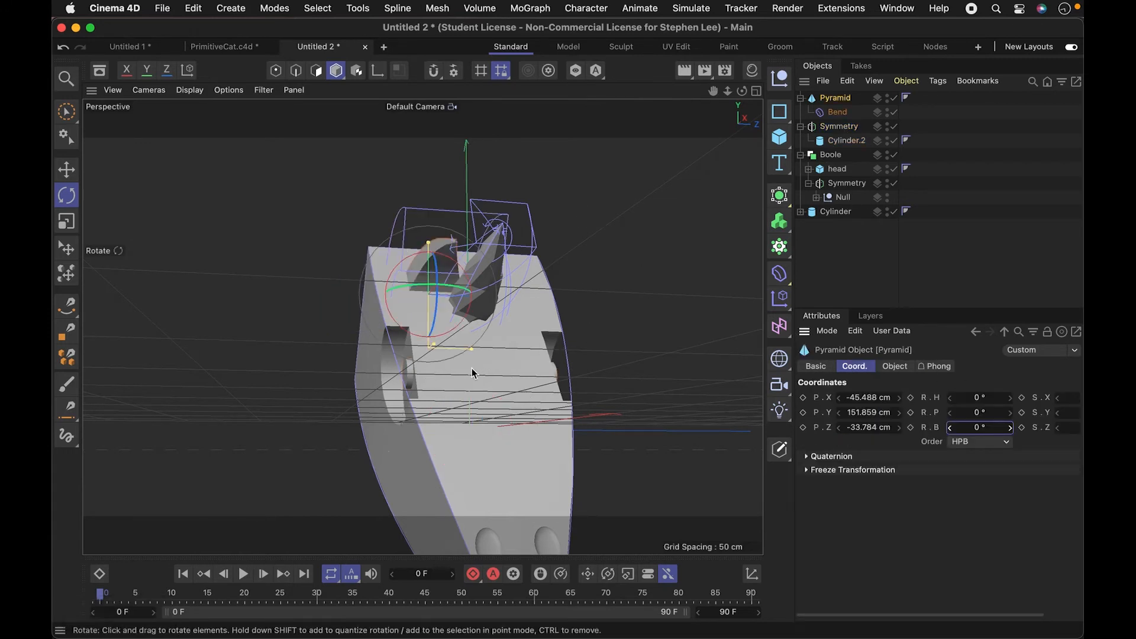
key(e)
drag(467, 298, 416, 294)
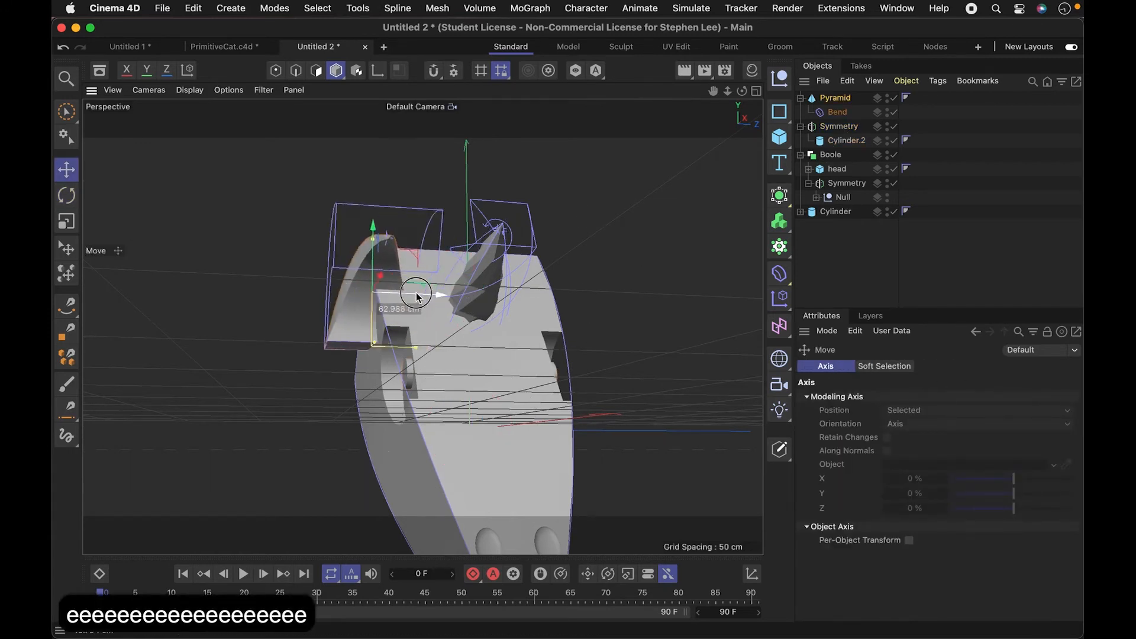
key(e)
drag(371, 223, 372, 157)
key(r)
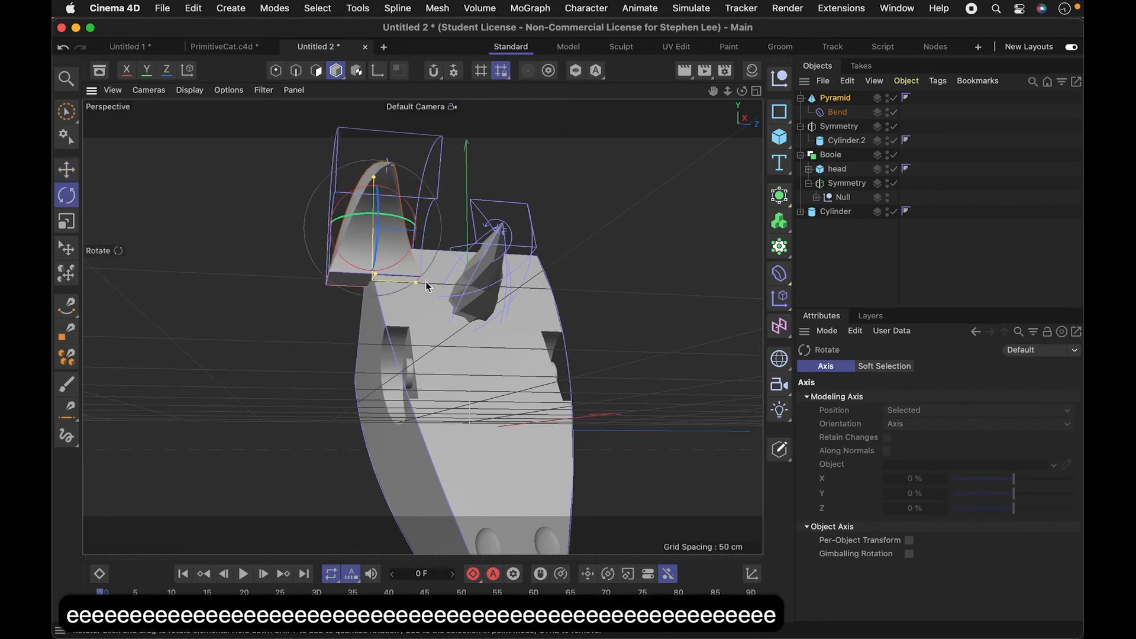
drag(434, 290, 410, 284)
key(e)
drag(424, 235, 467, 237)
key(r)
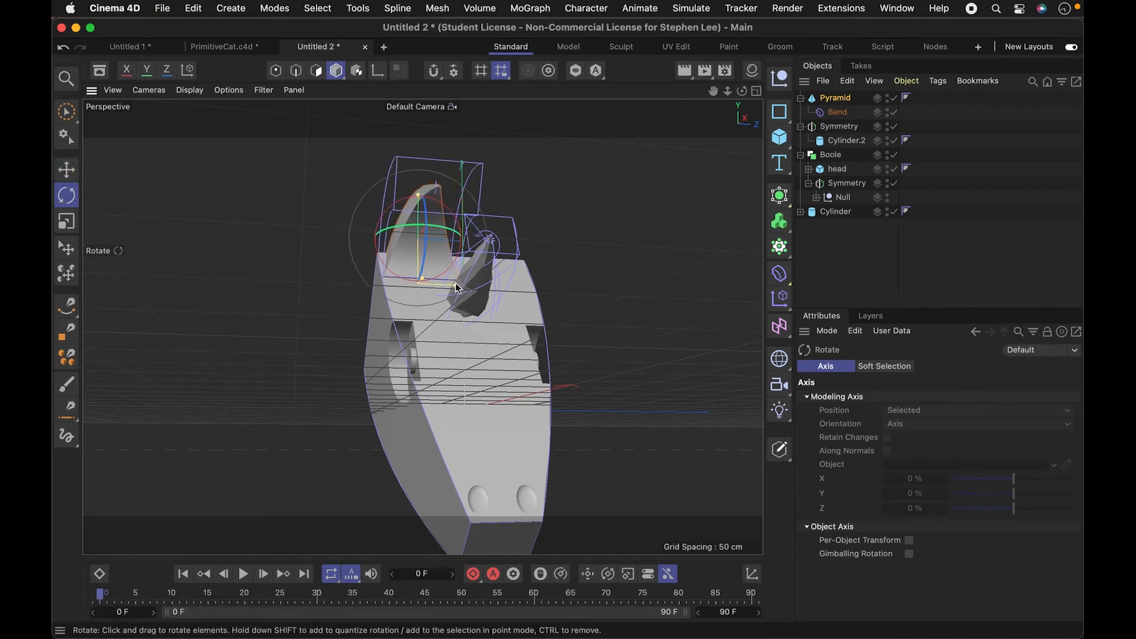
Step: Scale the bent pyramid down and nudge it outward to line up with the head's upper side edge
key(t)
drag(467, 324, 299, 311)
key(e)
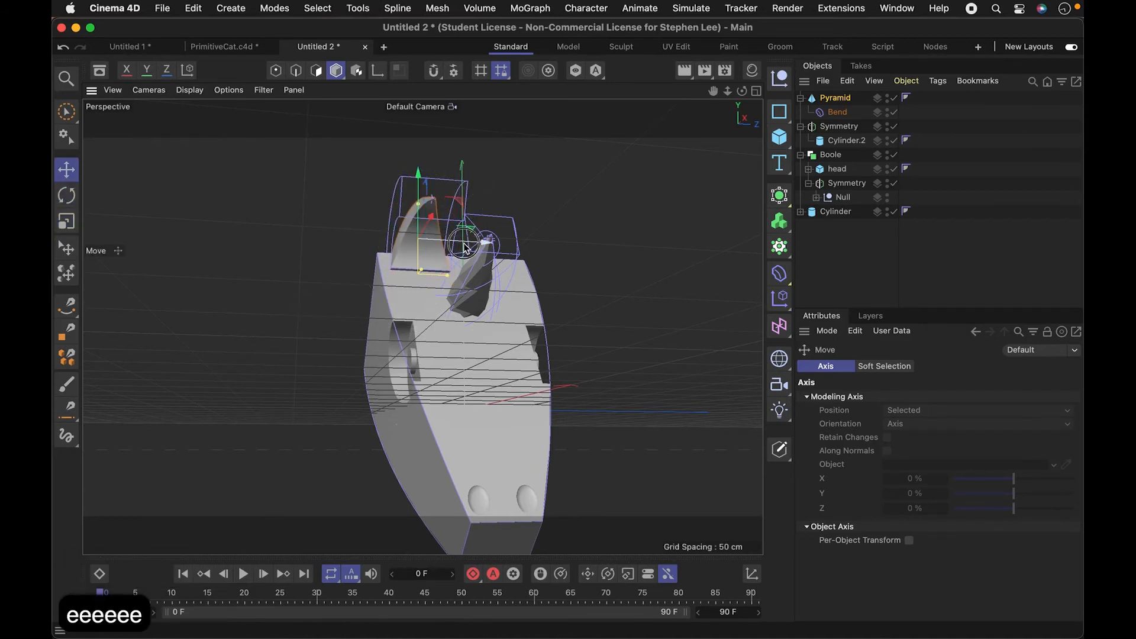
drag(464, 244, 454, 243)
key(r)
key(3)
drag(368, 317, 321, 307)
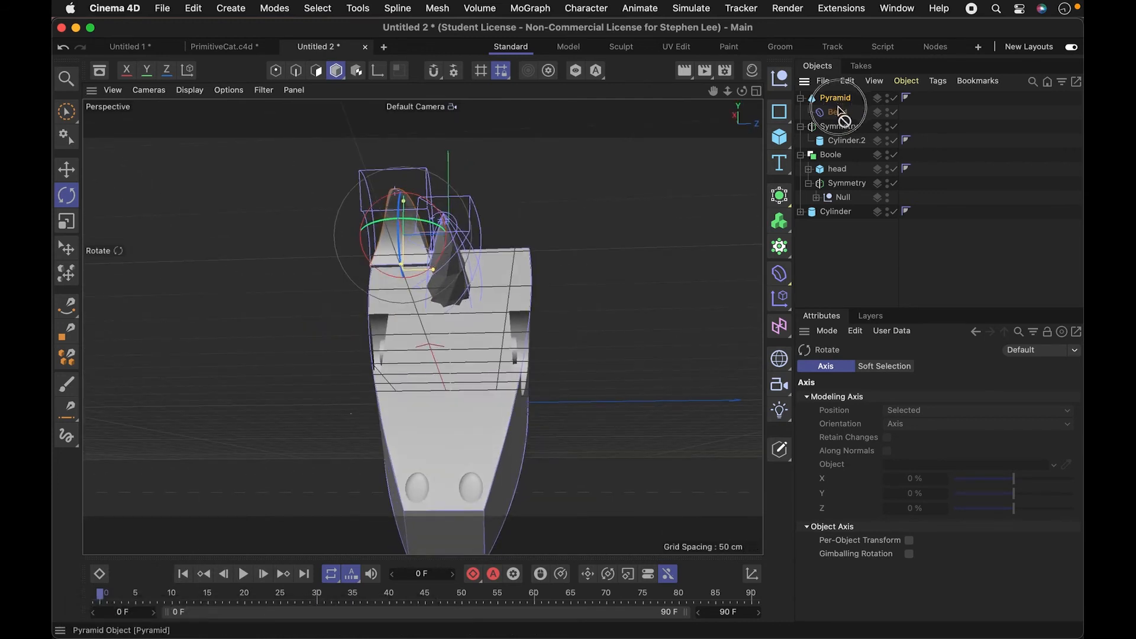
Step: Nest the pyramid in the Symmetry object that holds Cylinder.2 to mirror the ear across the head
drag(858, 140, 826, 152)
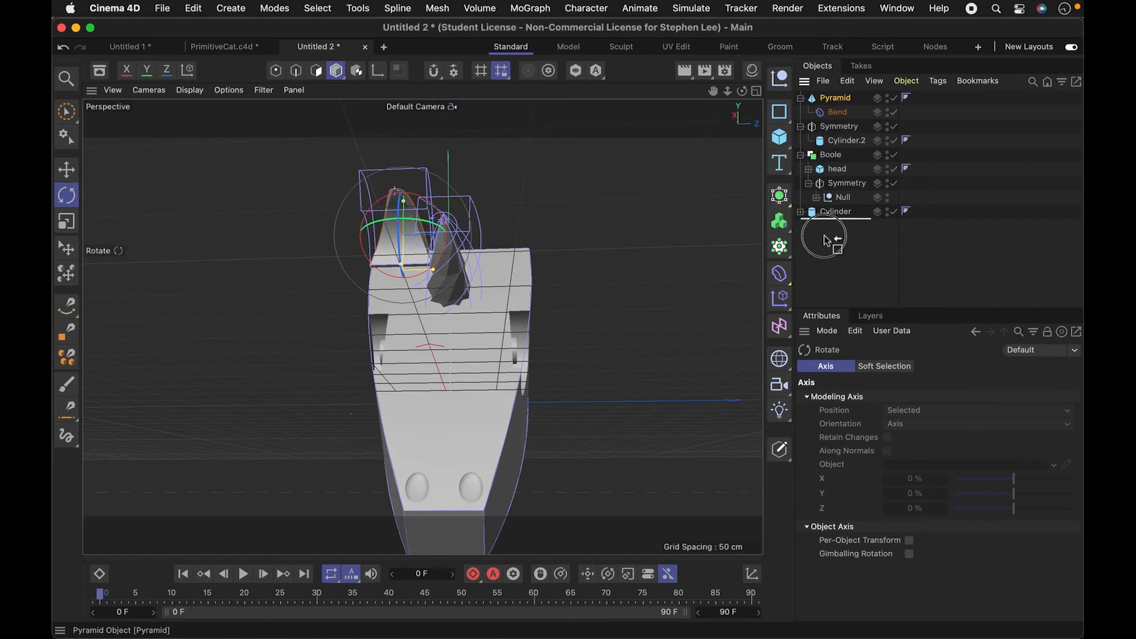
drag(844, 225, 843, 207)
drag(845, 128, 847, 140)
click(847, 128)
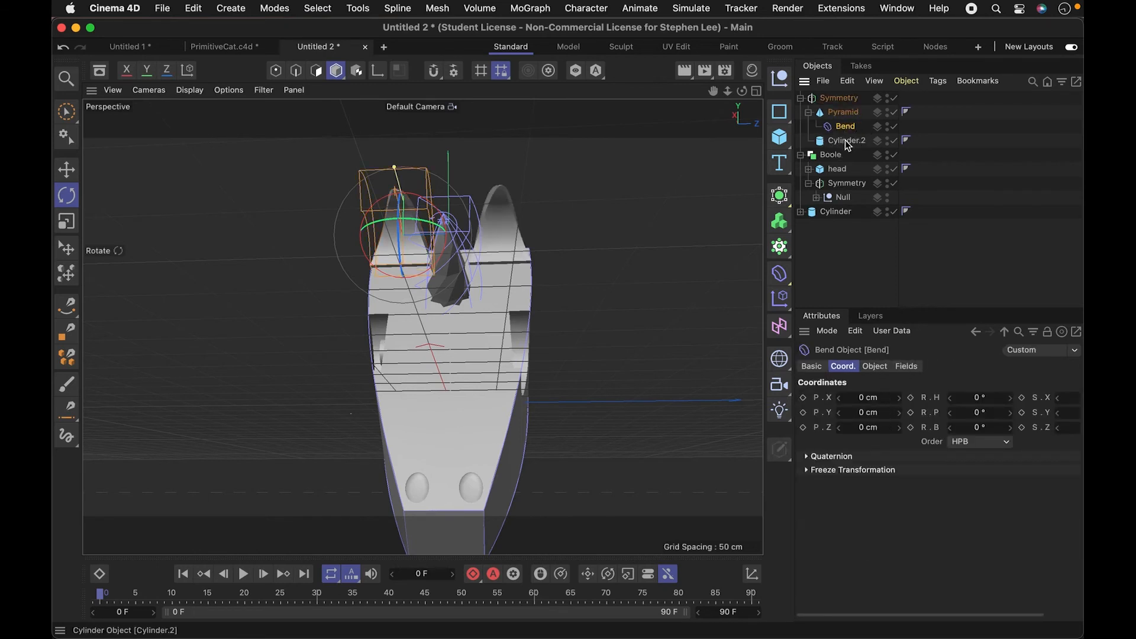
Step: Group the pyramid, its Bend deformer, and Cylinder.2 in a null inside the Symmetry object
shift+click(844, 137)
click(840, 113)
click(838, 101)
click(841, 113)
shift+click(839, 145)
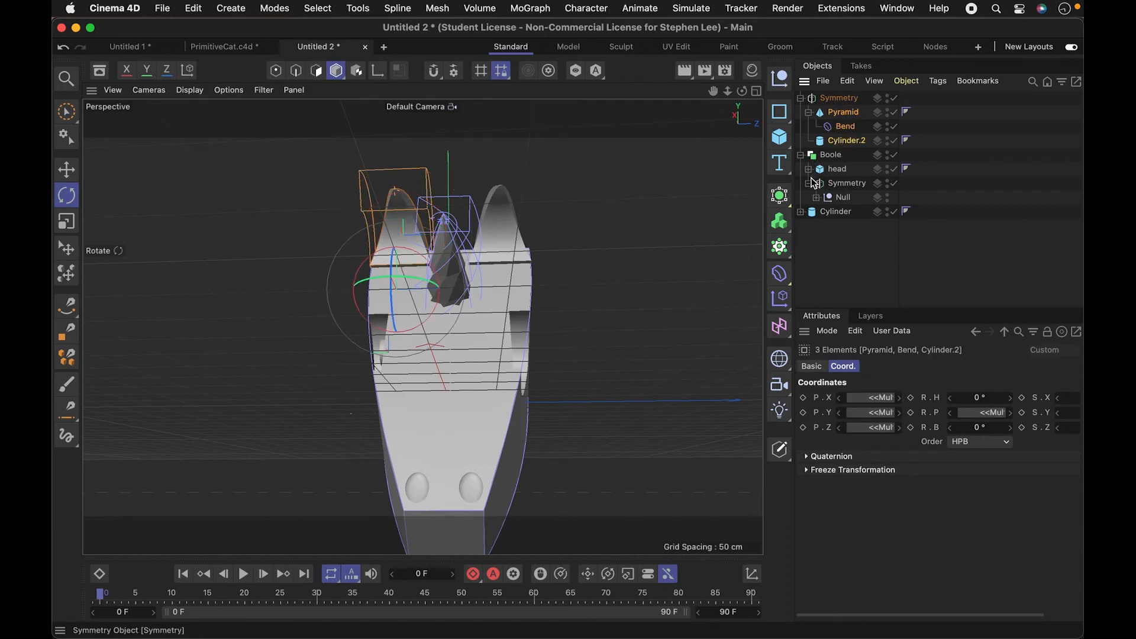
key(alt+g)
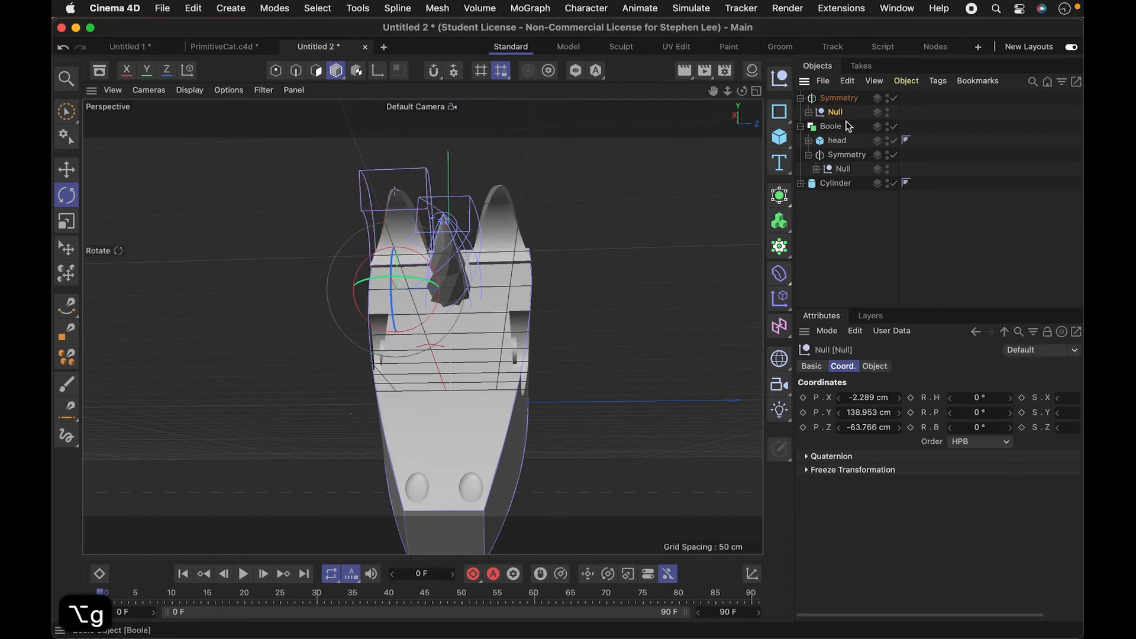
Step: Expand the new null and rename the pyramid as ear
key(3)
drag(499, 373, 459, 374)
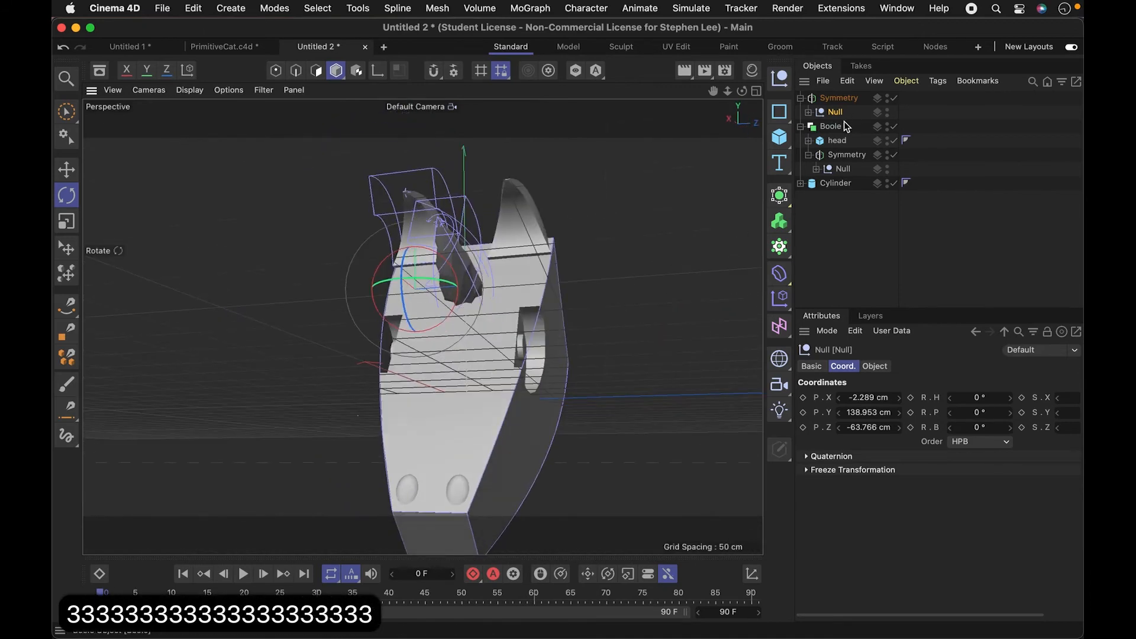
click(808, 112)
double_click(850, 128)
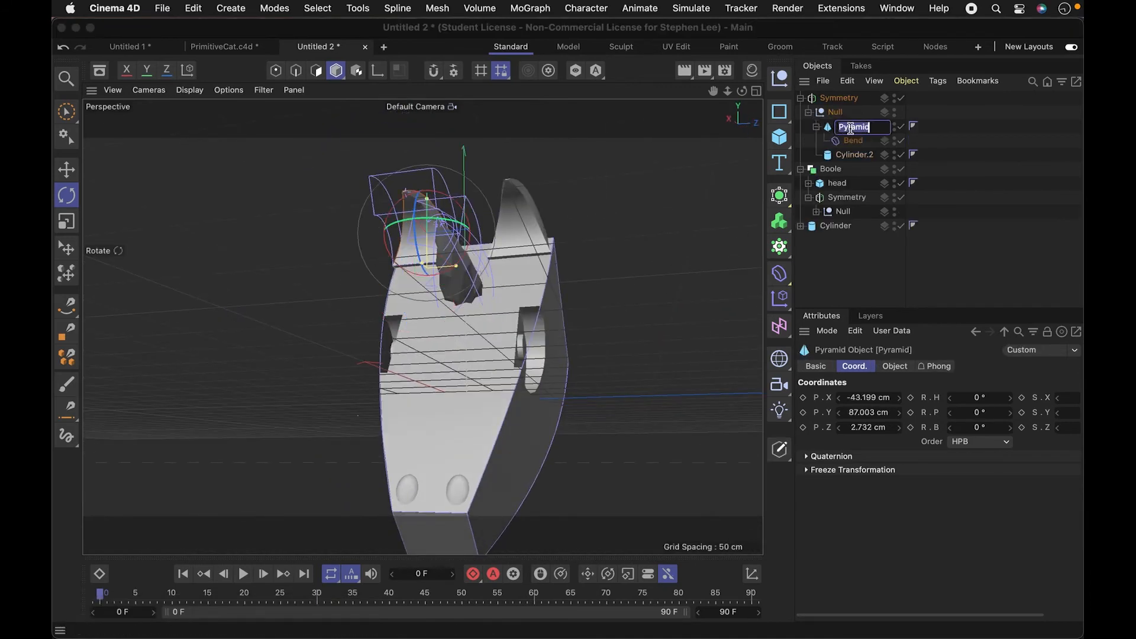
text(ear)
key(Return)
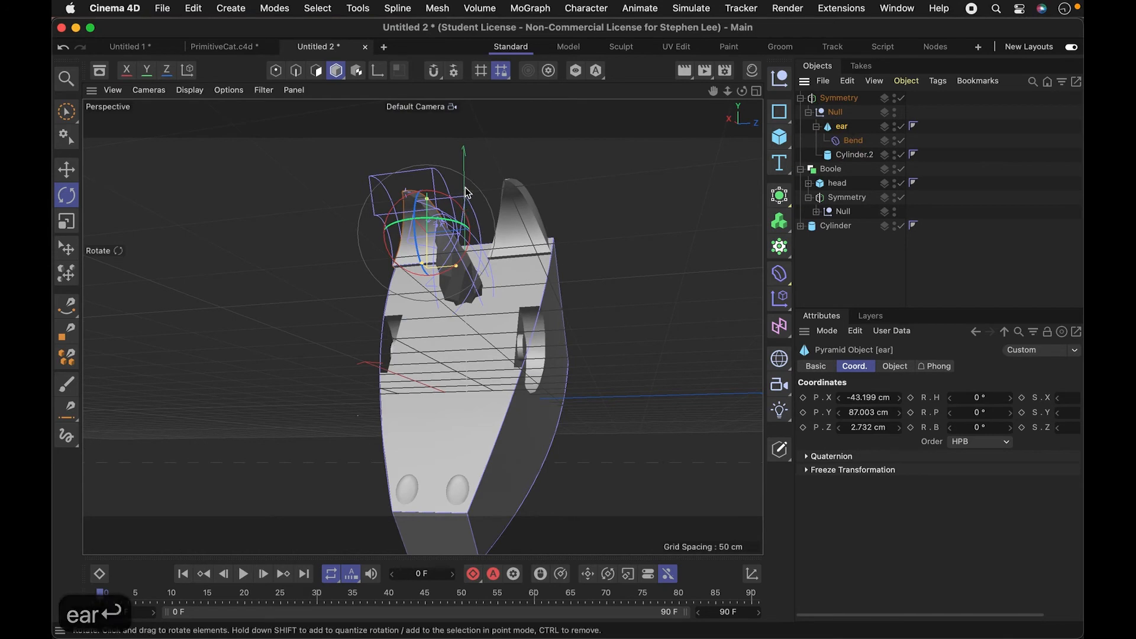
Step: Nudge the ear vertically to adjust how its base sits on top of the head
key(e)
key(e)
key(e)
key(e)
key(e)
key(e)
key(e)
key(e)
key(e)
key(e)
key(e)
key(e)
key(e)
key(e)
key(e)
key(e)
key(e)
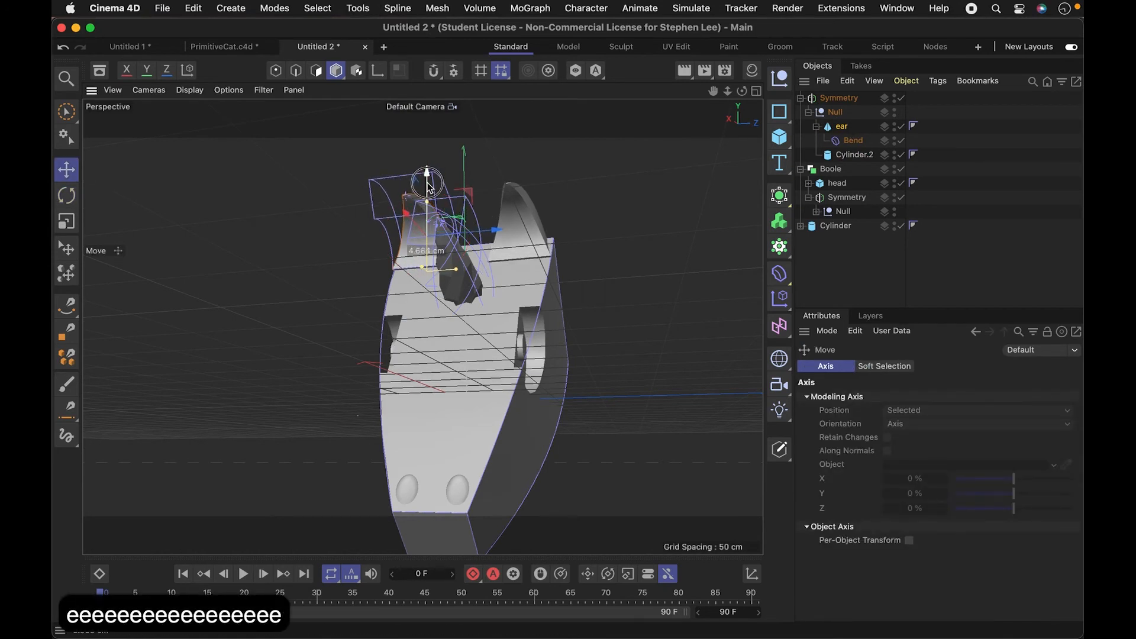
drag(427, 183, 427, 178)
Step: Render a viewport preview of the whole head from a side angle
key(3)
drag(427, 369, 405, 348)
drag(562, 411, 465, 303)
key(1)
key(3)
key(1)
key(super+r)
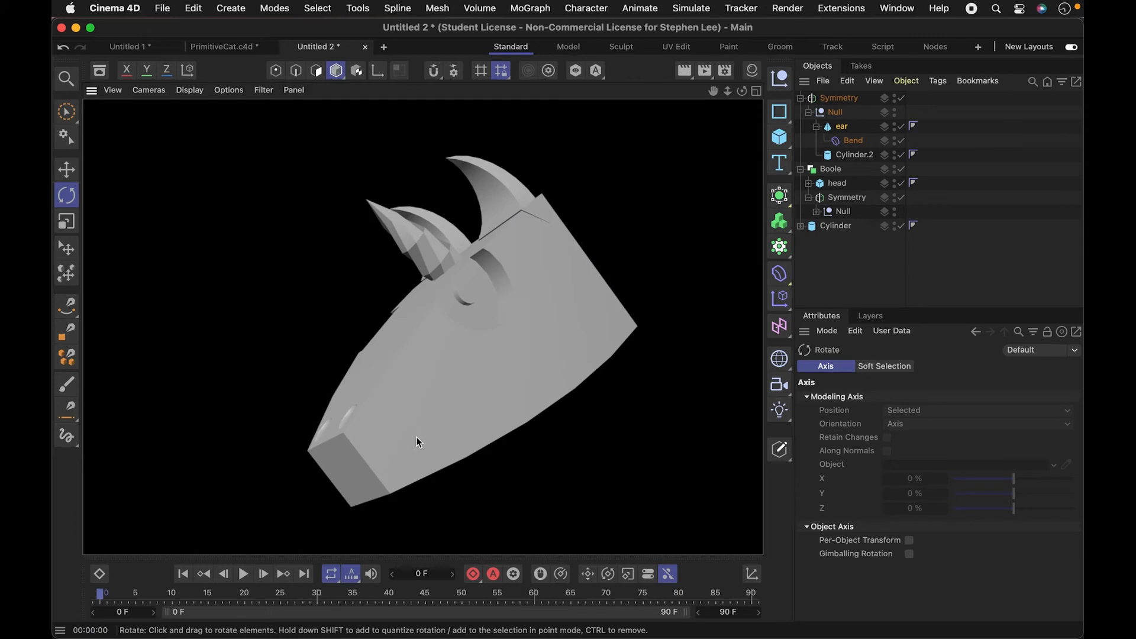
Step: Set the strength of the head's Taper deformer to 73% and check the narrowed snout
key(3)
drag(377, 421, 485, 426)
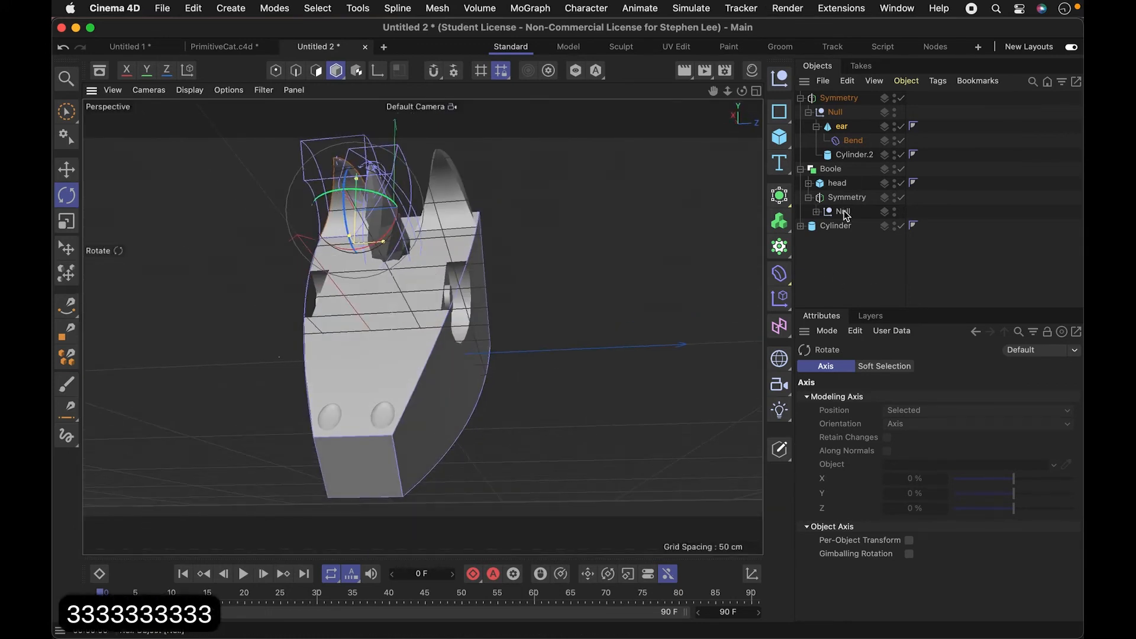
click(808, 184)
click(842, 201)
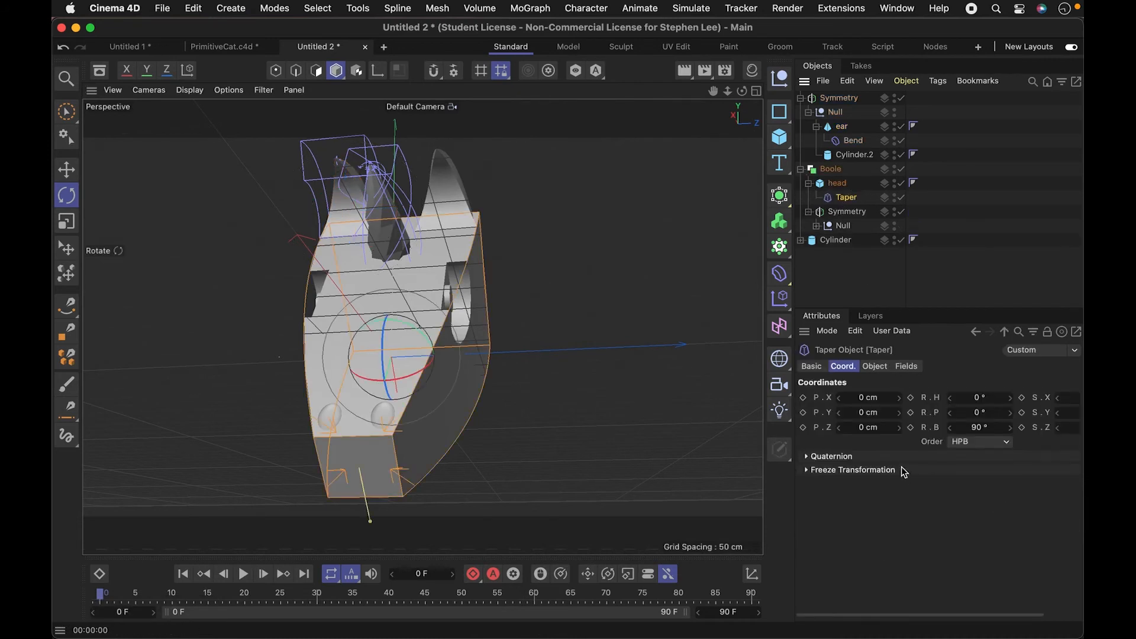
click(871, 367)
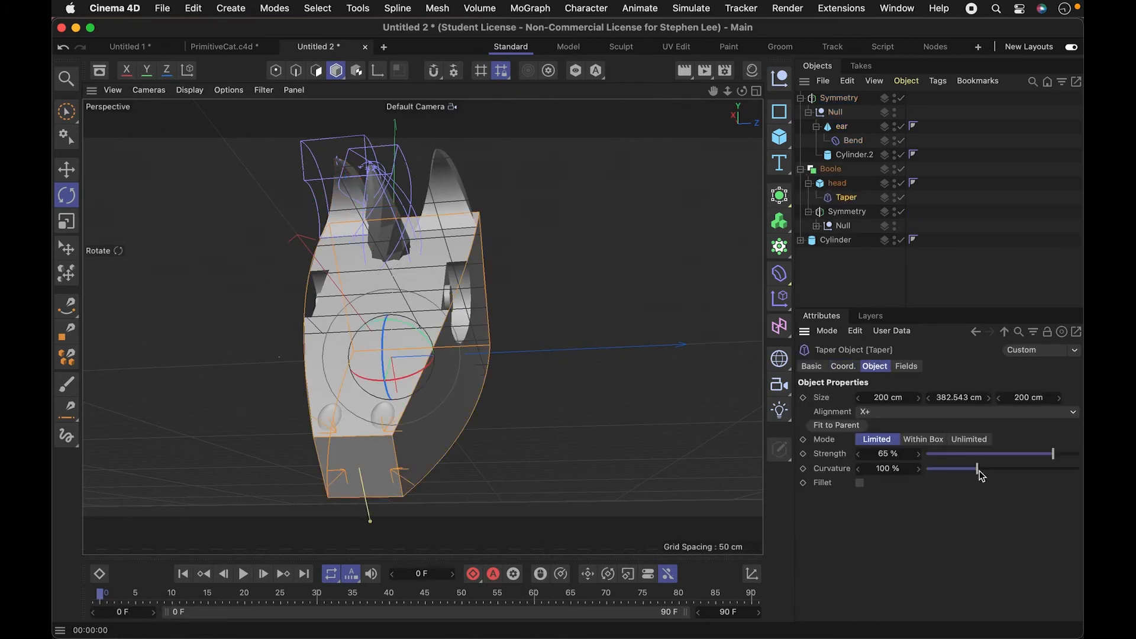
drag(1056, 455, 1059, 454)
key(3)
drag(606, 405, 399, 397)
drag(558, 408, 578, 394)
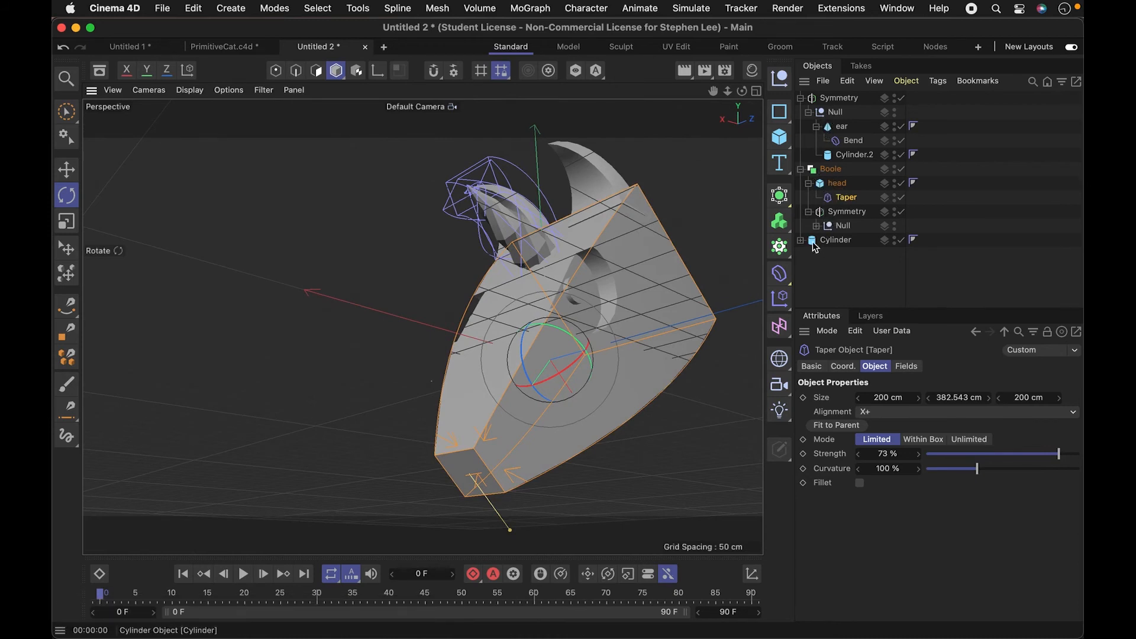
Step: Scale up the horn cylinder and reposition it on top of the head
click(833, 246)
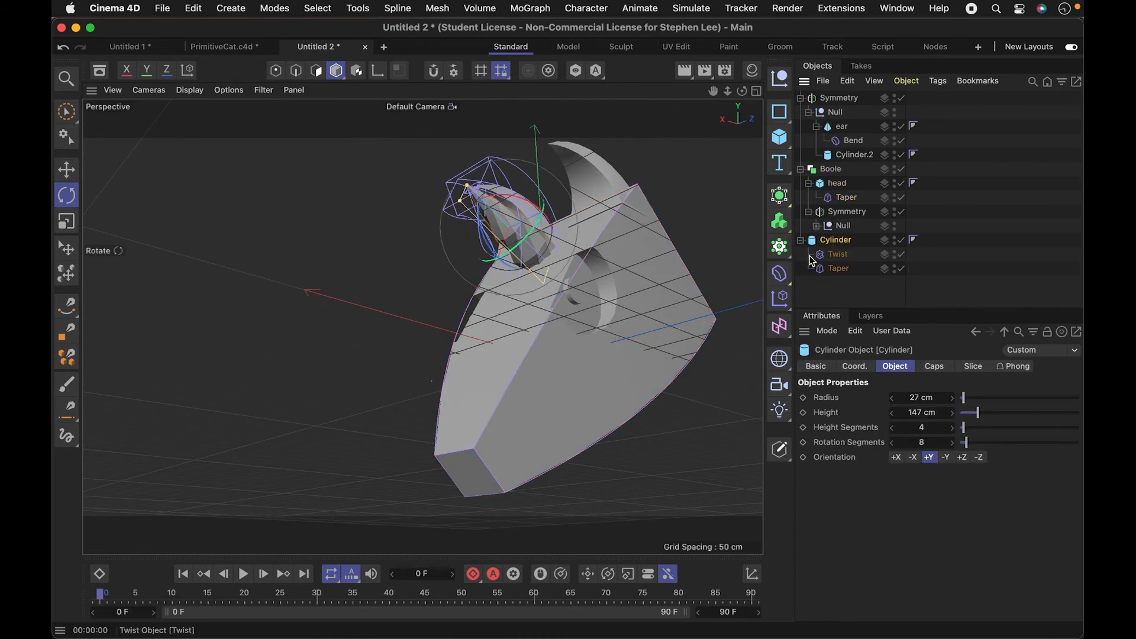
key(t)
drag(654, 312, 704, 296)
key(e)
drag(472, 189, 441, 175)
key(r)
Step: Examine the enlarged horn and the eye socket from the front and the opposite side of the head
key(3)
drag(631, 413, 726, 410)
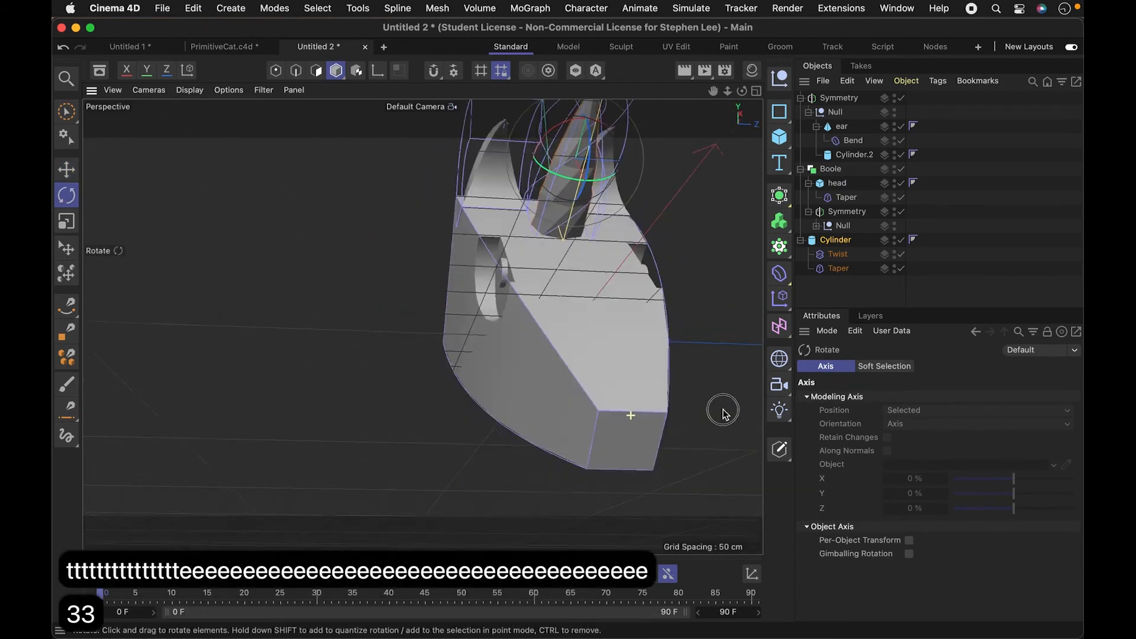
key(1)
drag(571, 351, 426, 264)
key(3)
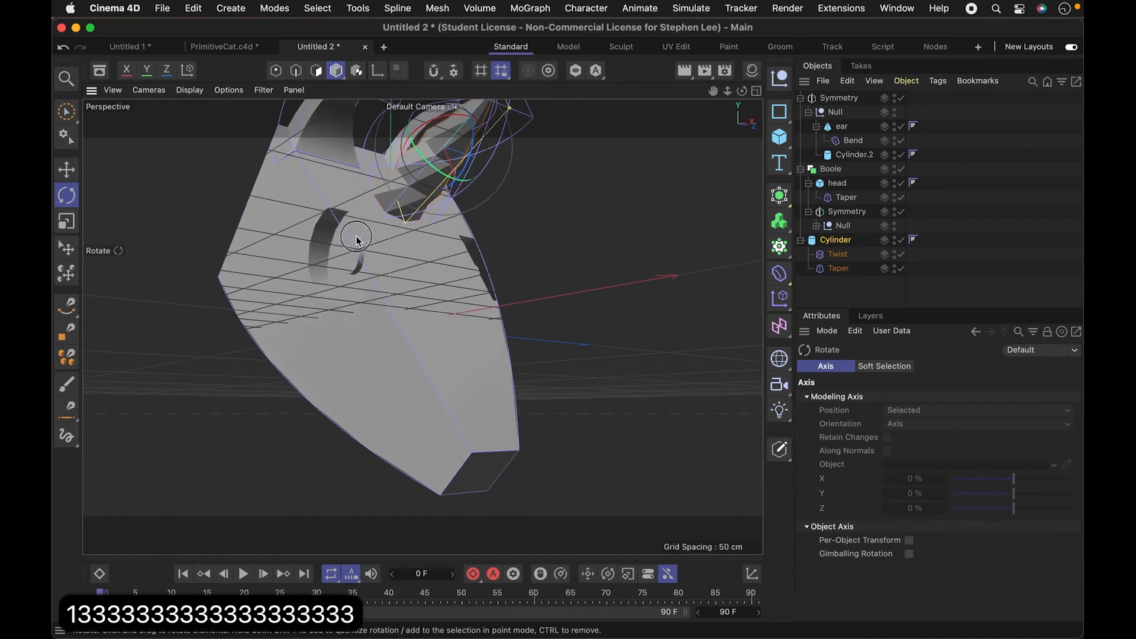
drag(349, 225, 337, 222)
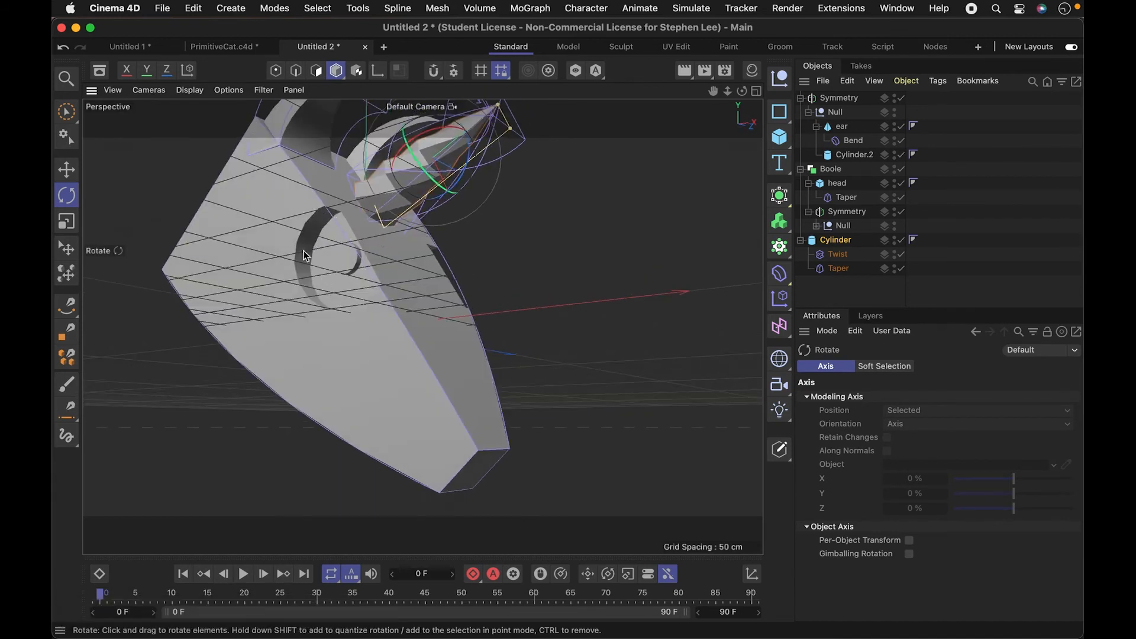
key(1)
drag(313, 238, 382, 250)
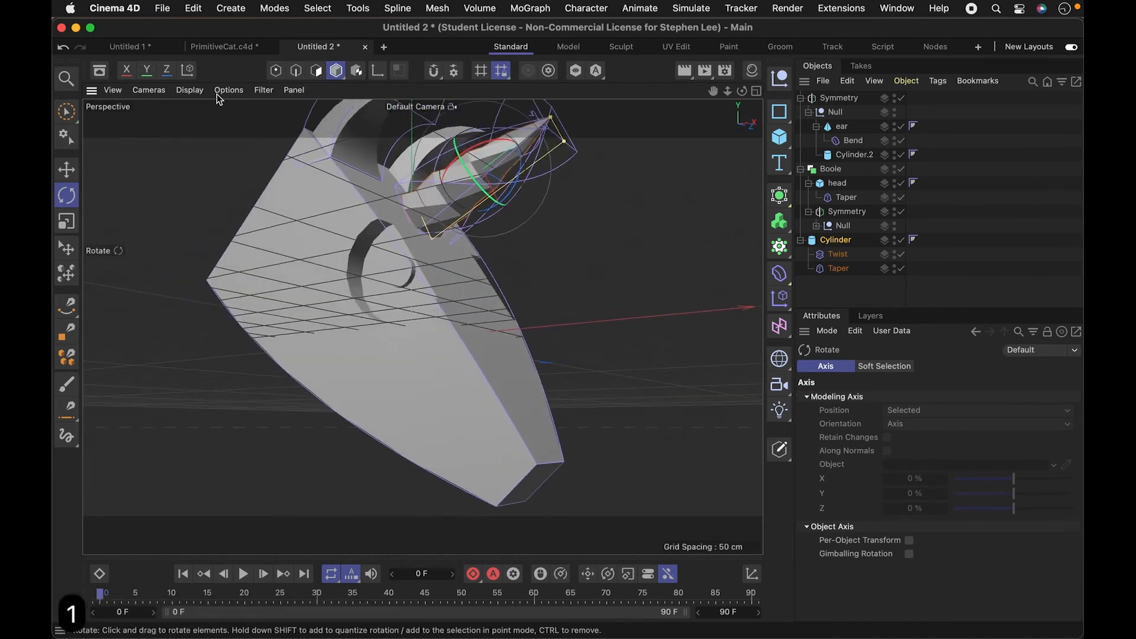
Step: Show mesh lines on the model with Gouraud Shading (Lines) and select the Symmetry object inside the Boole
click(190, 90)
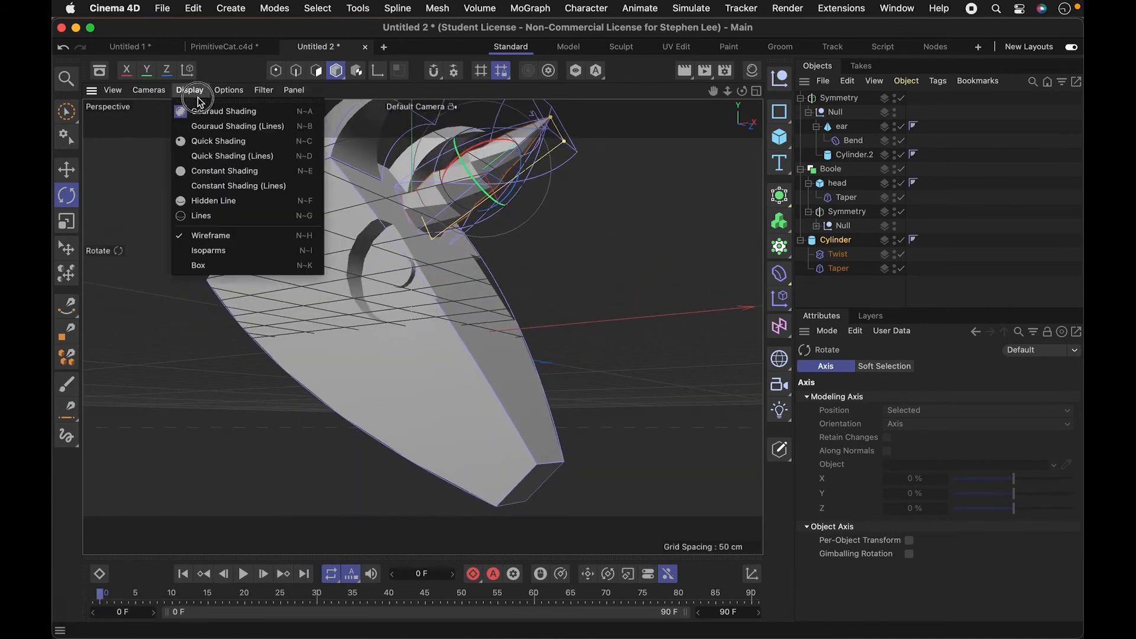
click(231, 120)
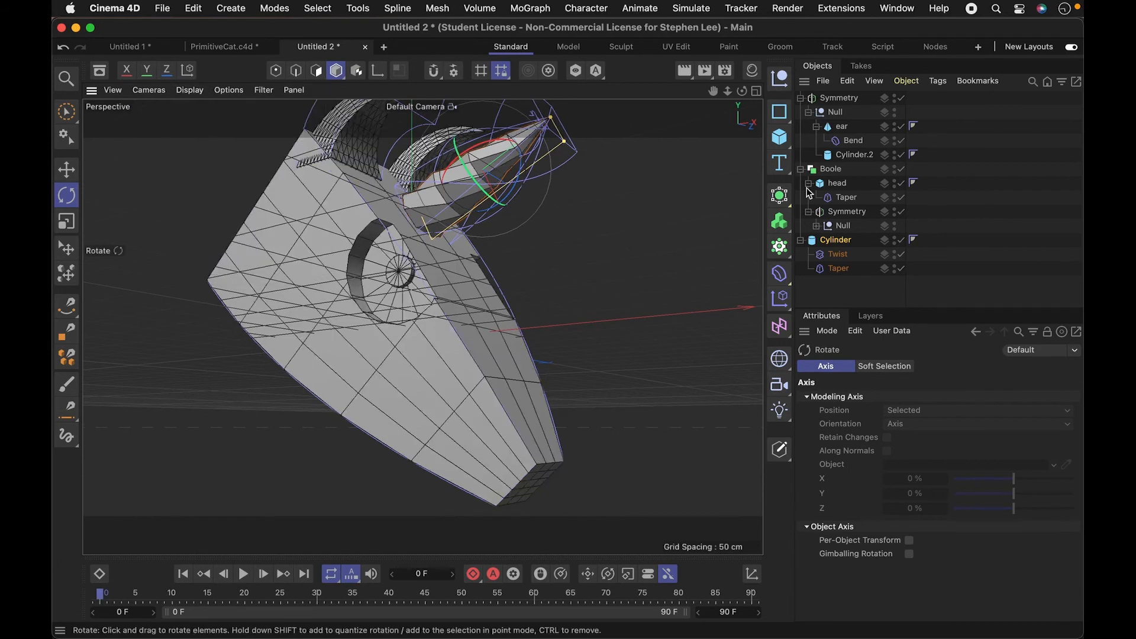
click(843, 215)
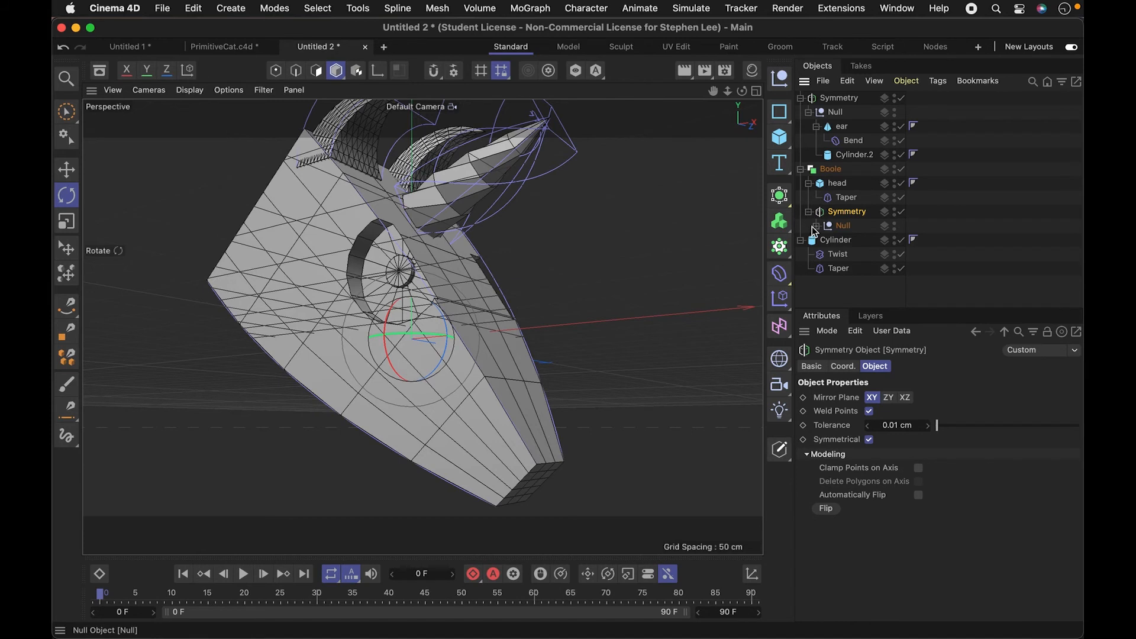
Step: Set the rotation segments of the eye-socket cylinder, Cylinder.2 inside the Boole's Symmetry group, to 27
click(815, 227)
click(861, 239)
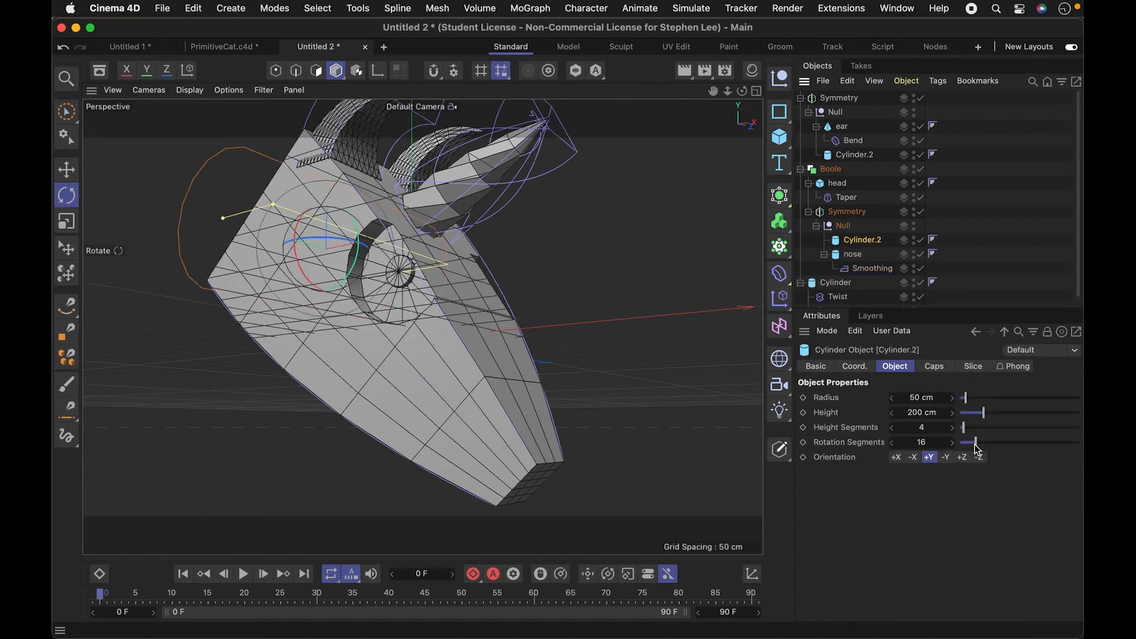
drag(977, 446, 992, 446)
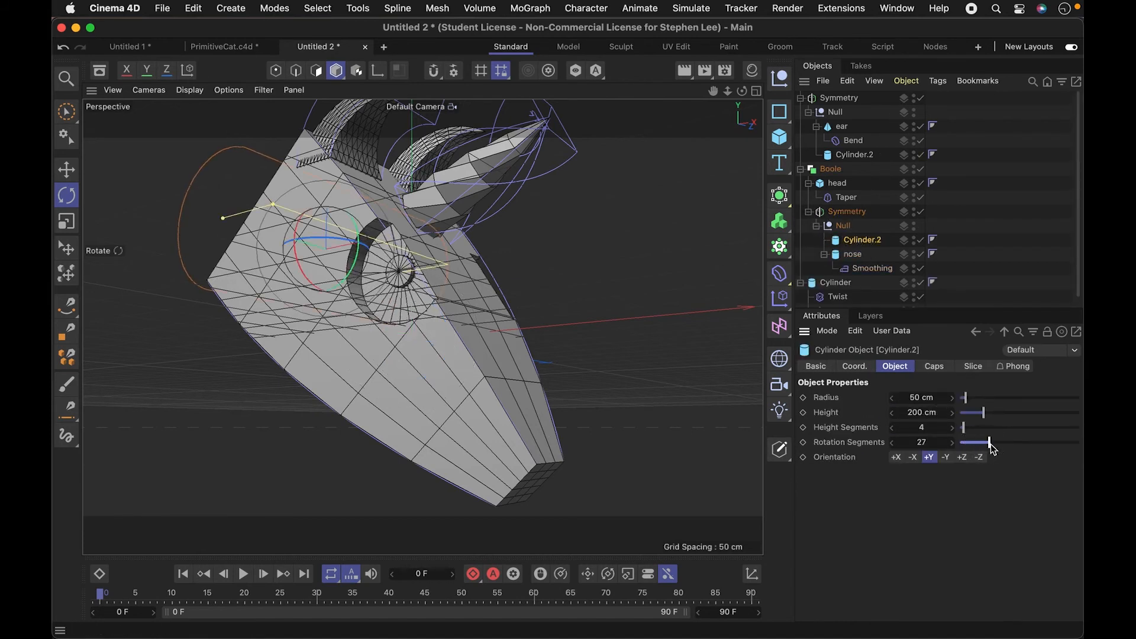
Step: Add a Smoothing deformer to the scene and collapse the expanded head and ear hierarchies
click(809, 185)
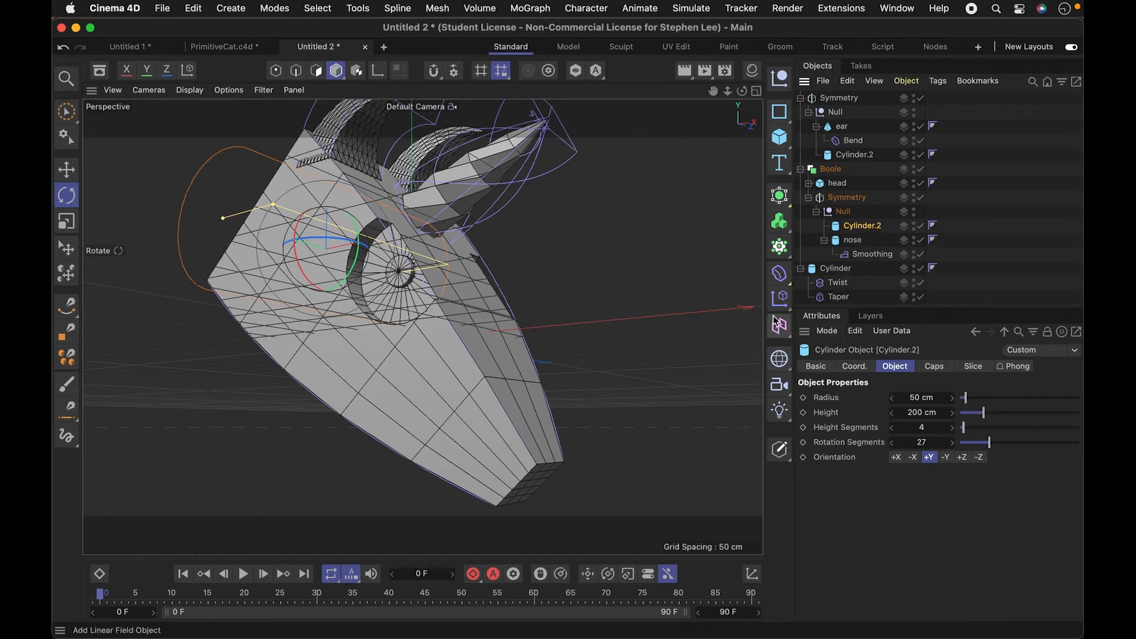
click(779, 273)
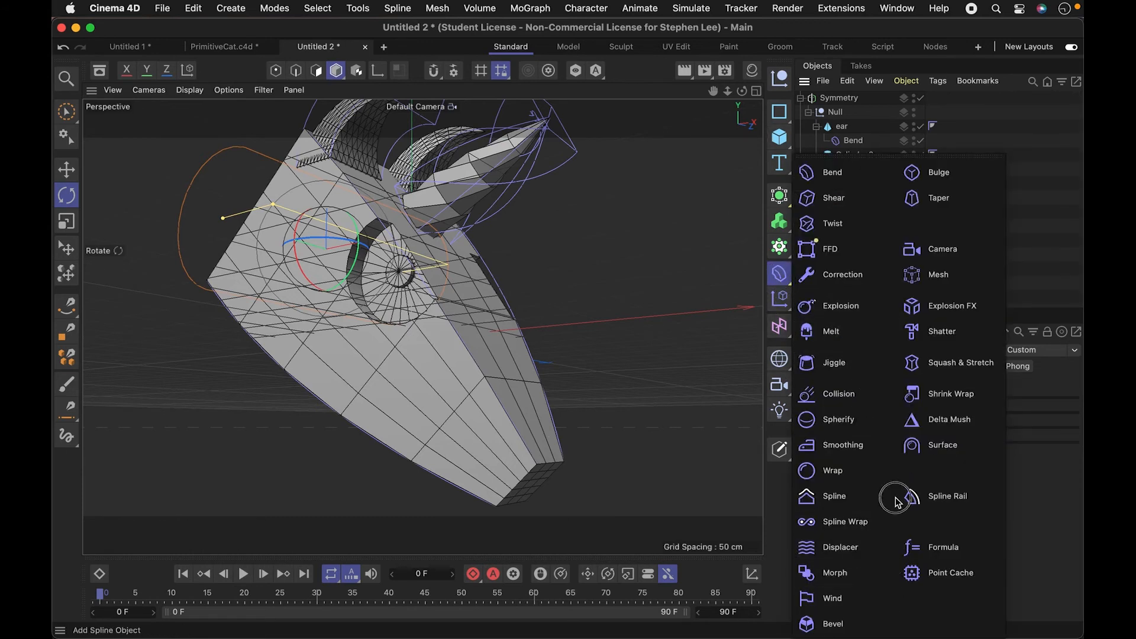
click(843, 445)
click(803, 113)
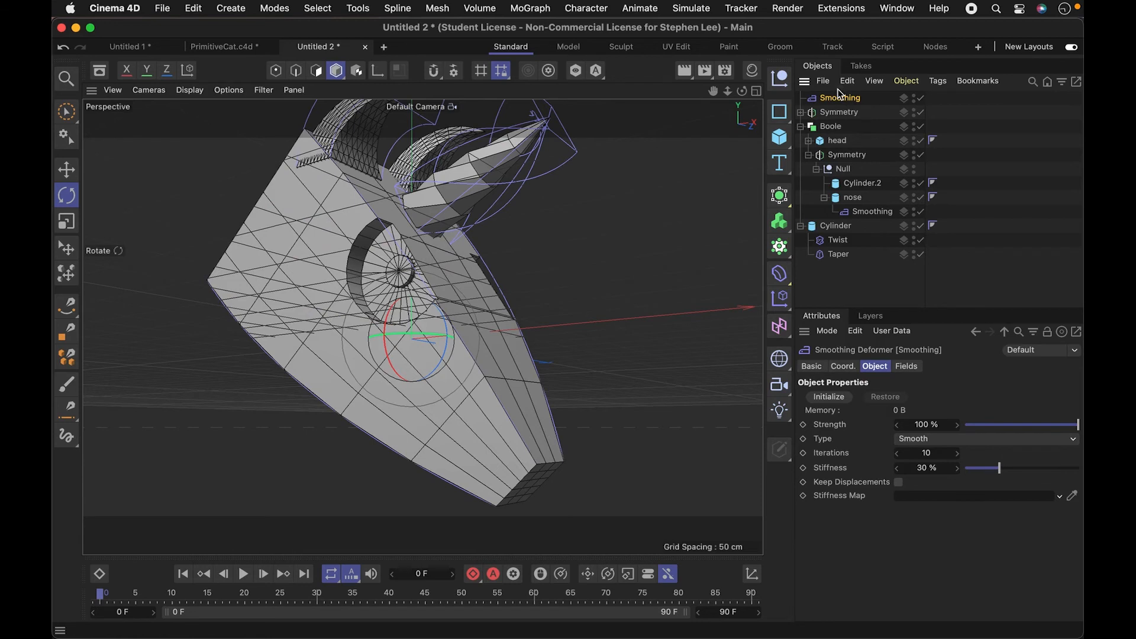
Step: Group the Boole object into a null and name the null "head"
click(835, 127)
click(800, 127)
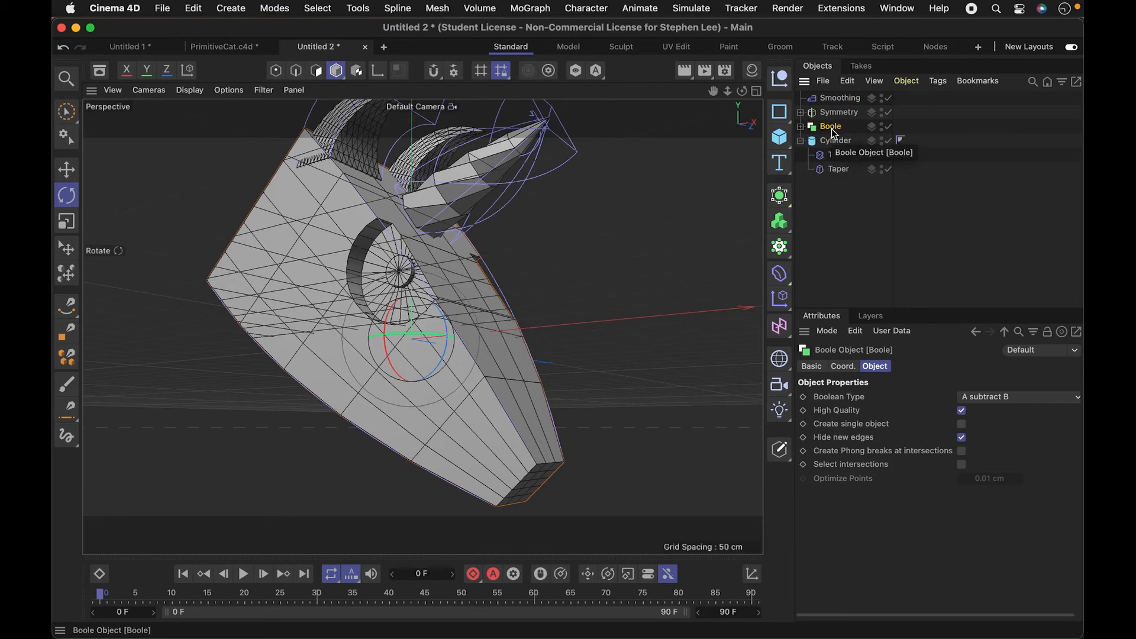
key(alt+g)
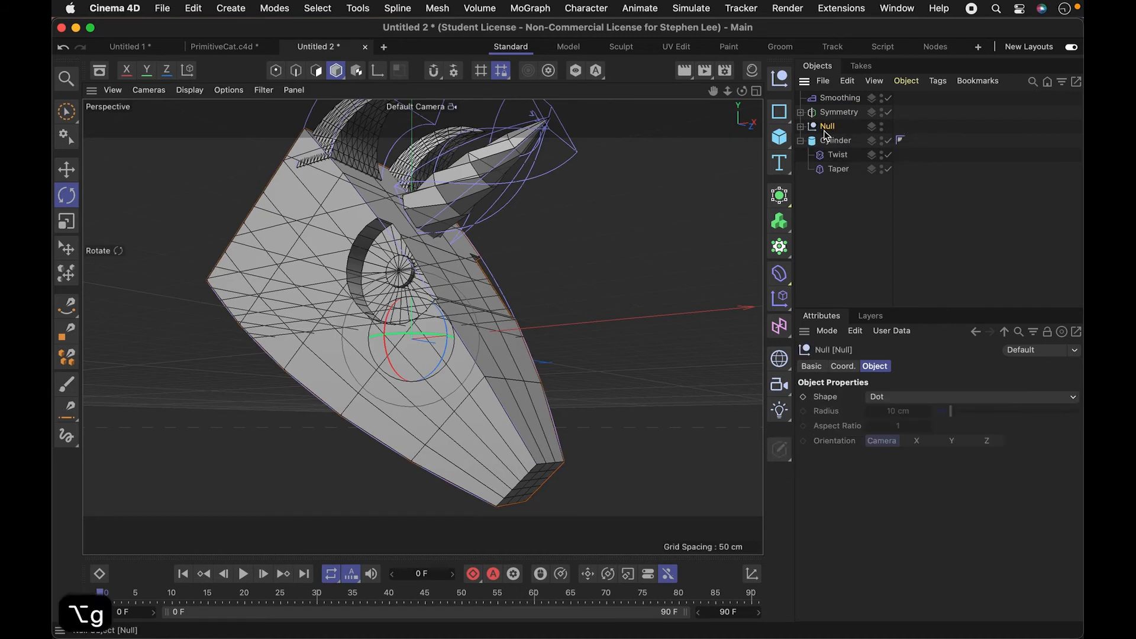
double_click(828, 128)
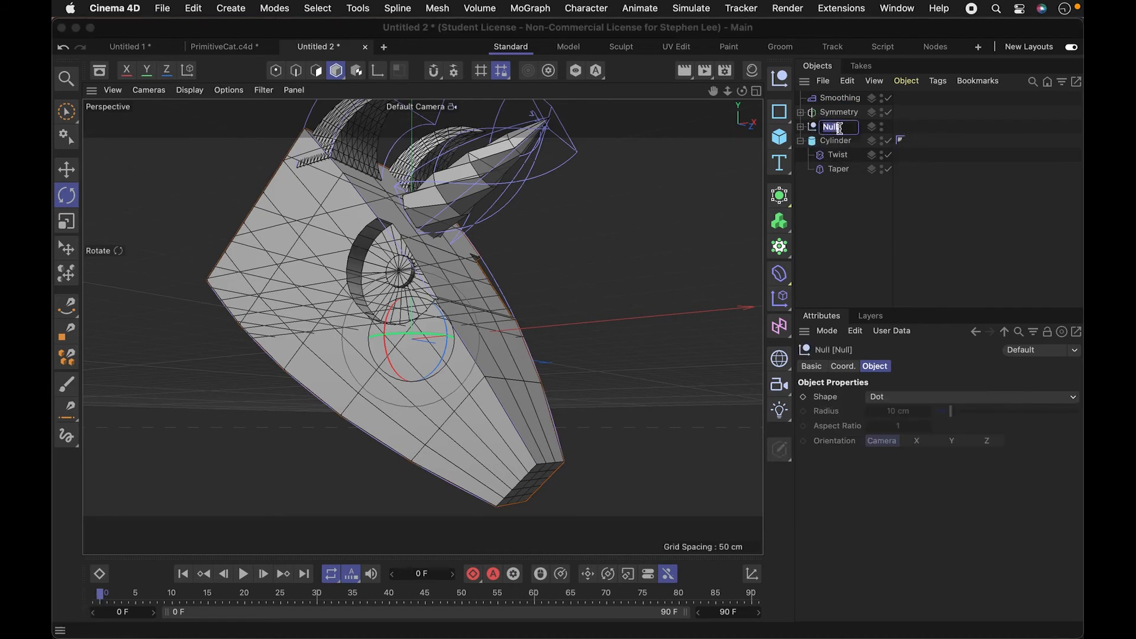
text(head)
key(Return)
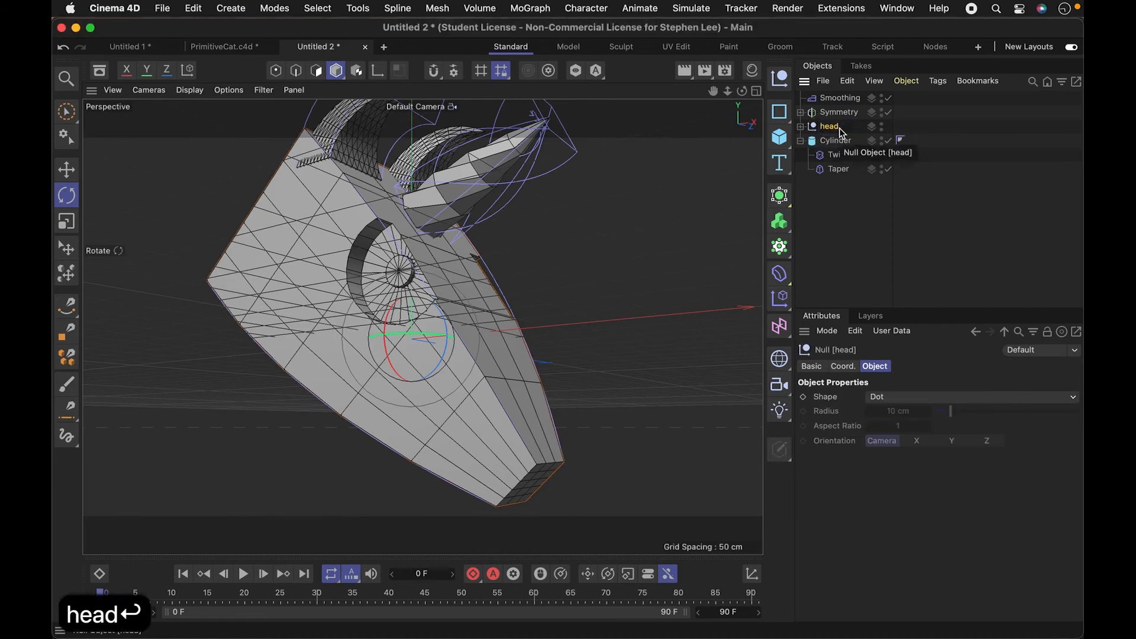
Step: Rename the Boole object inside the head null as "head"
click(801, 127)
click(808, 141)
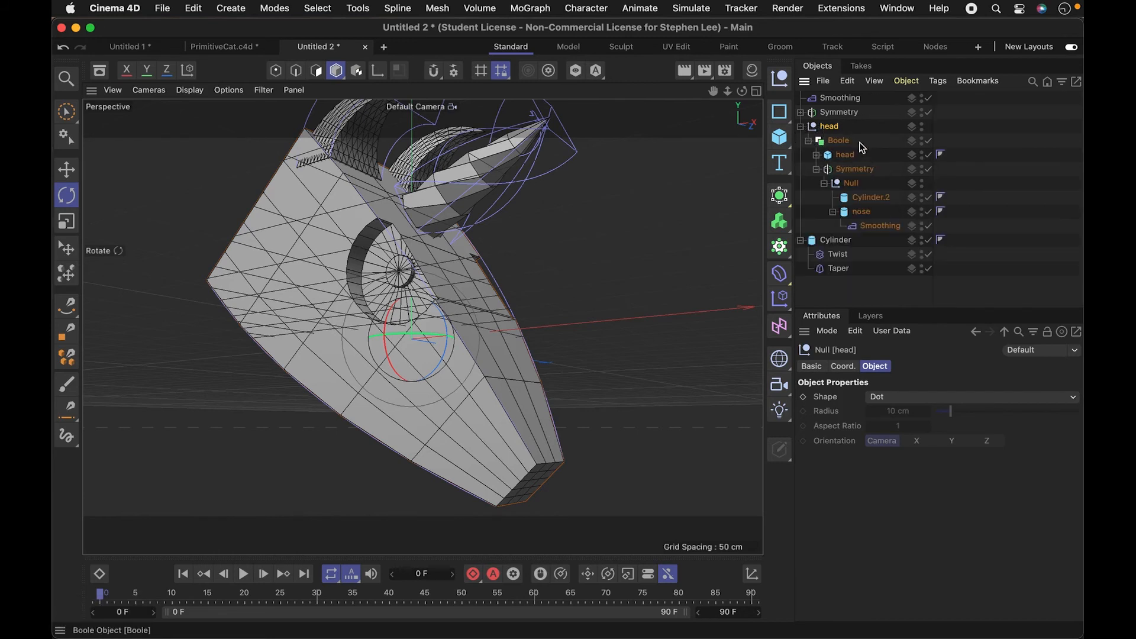
click(840, 142)
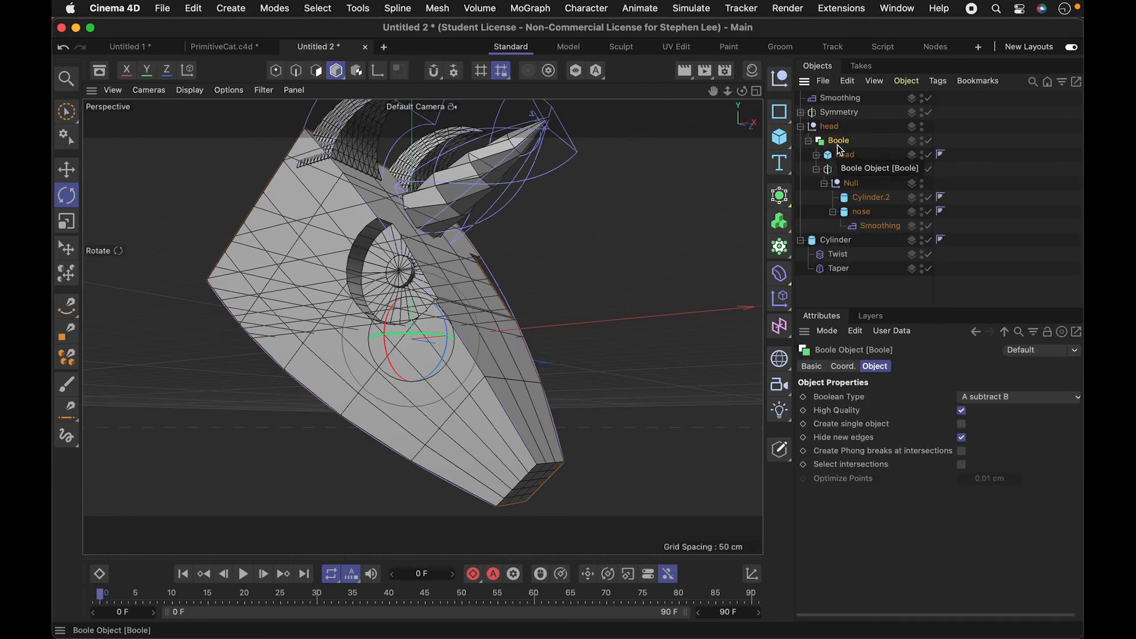
click(808, 141)
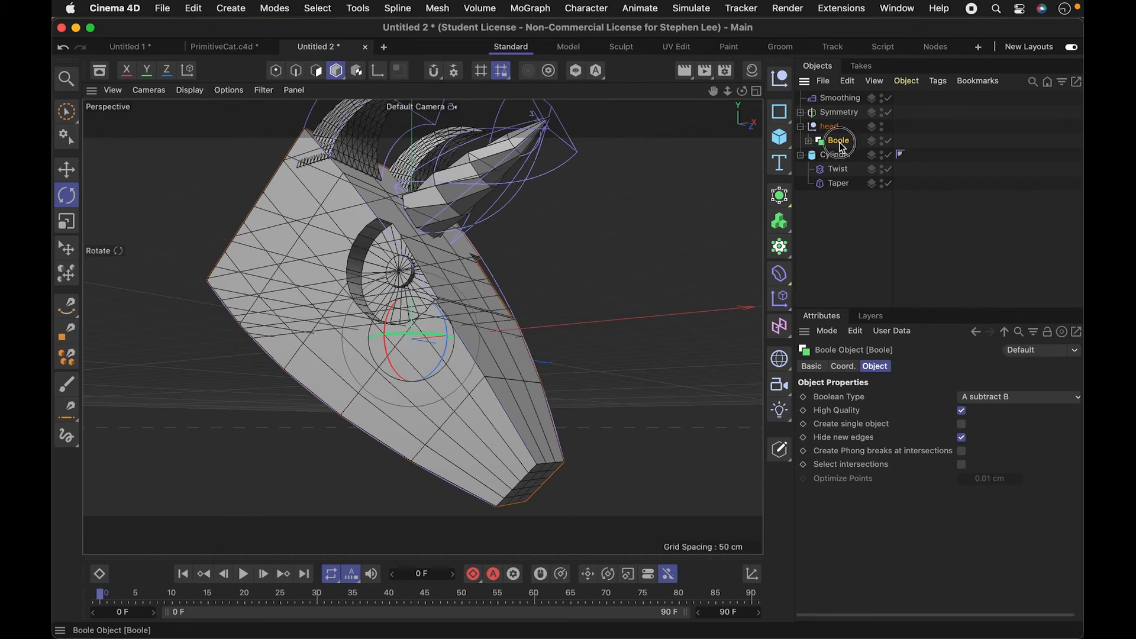
double_click(841, 143)
text(head)
key(Return)
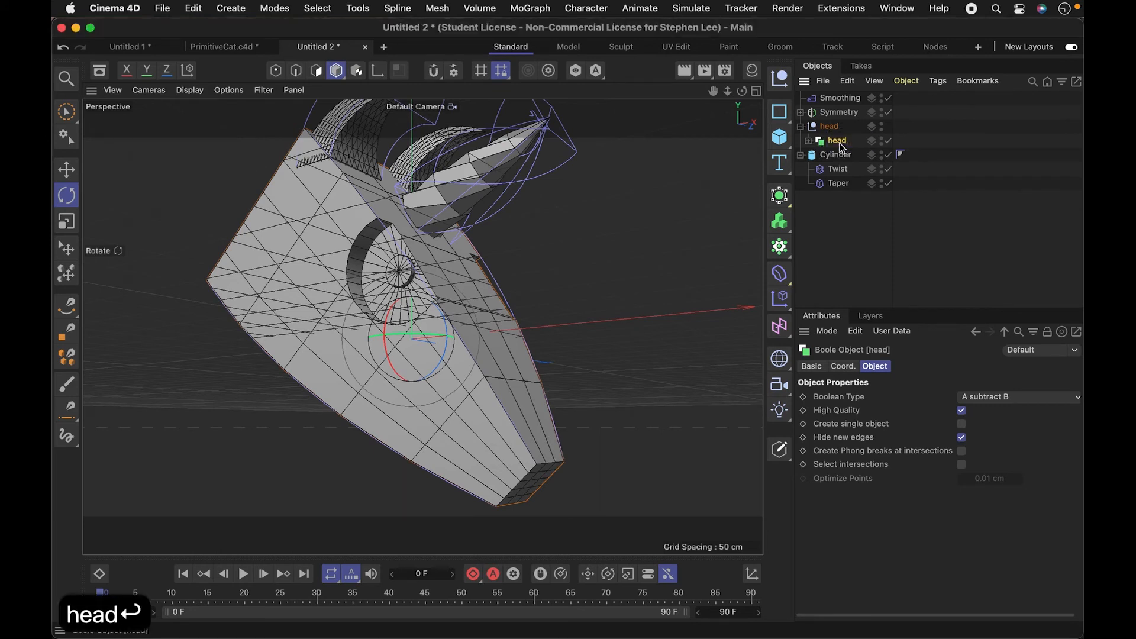
Step: Place the new Smoothing deformer above the Boole in the head null and set its strength to 4%
drag(847, 98, 847, 143)
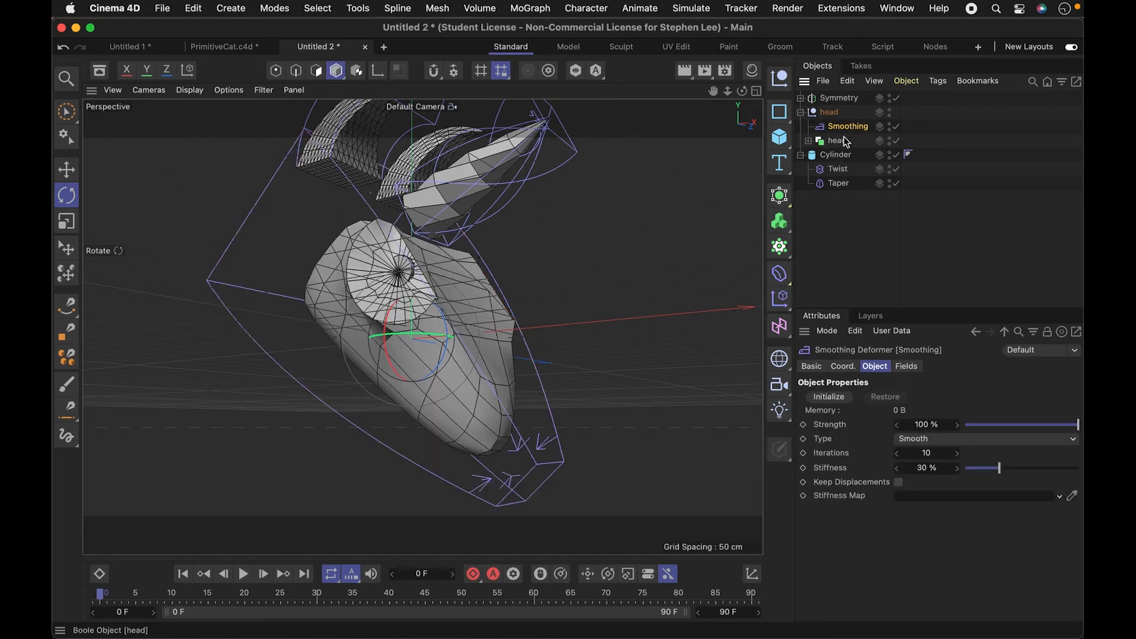
click(820, 112)
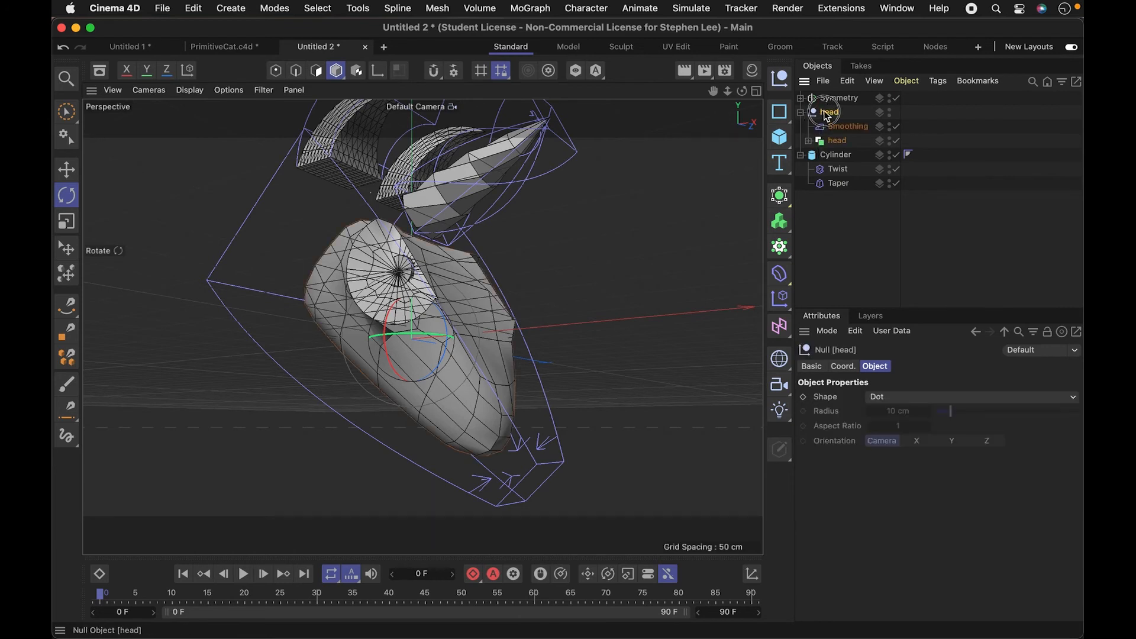
click(853, 128)
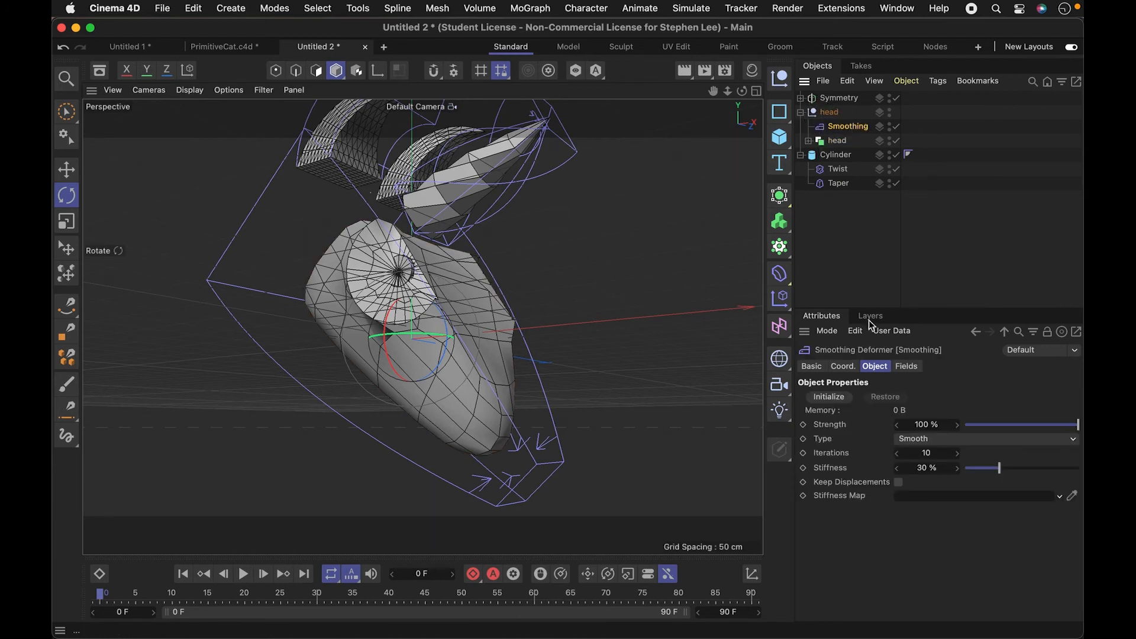
drag(1047, 430, 970, 432)
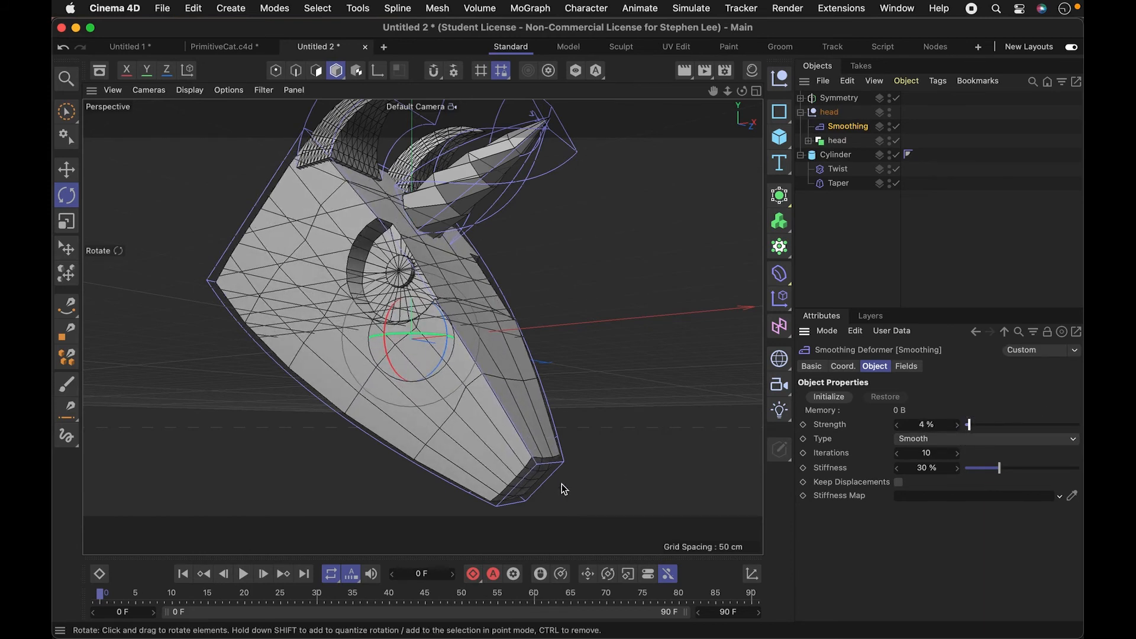
Step: Render the view and examine the lightly smoothed head and snout from several angles
key(3)
drag(561, 485, 383, 446)
key(2)
drag(530, 434, 582, 408)
key(space)
key(super+r)
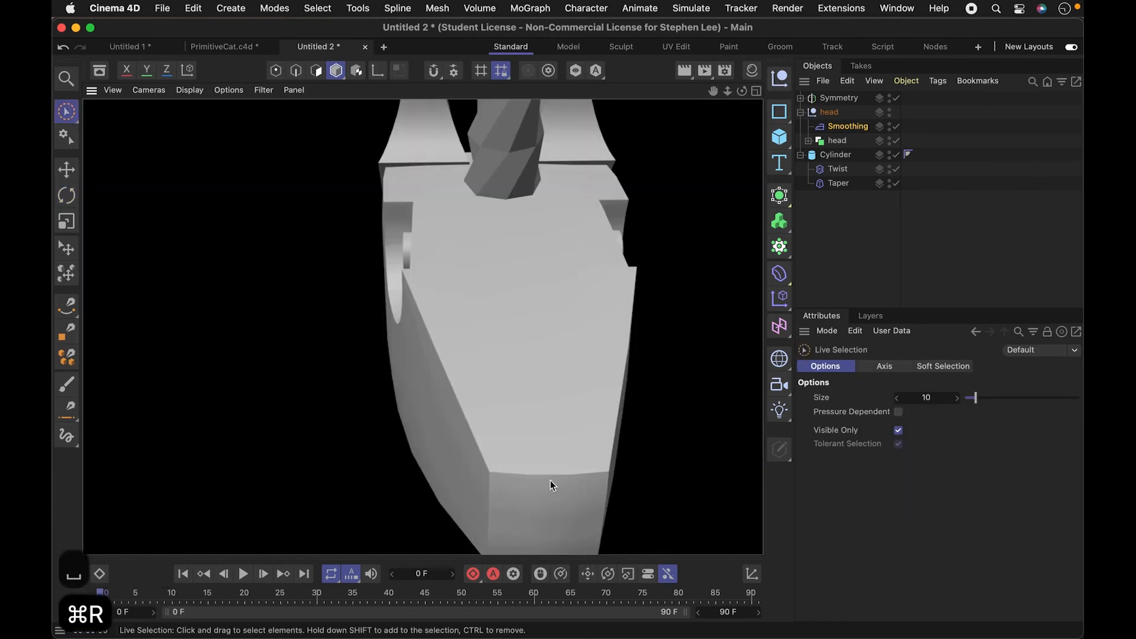
key(3)
drag(495, 470, 490, 357)
key(1)
key(3)
Step: Try to shift the nose cylinder along its Y axis on the snout, and undo the change
click(808, 141)
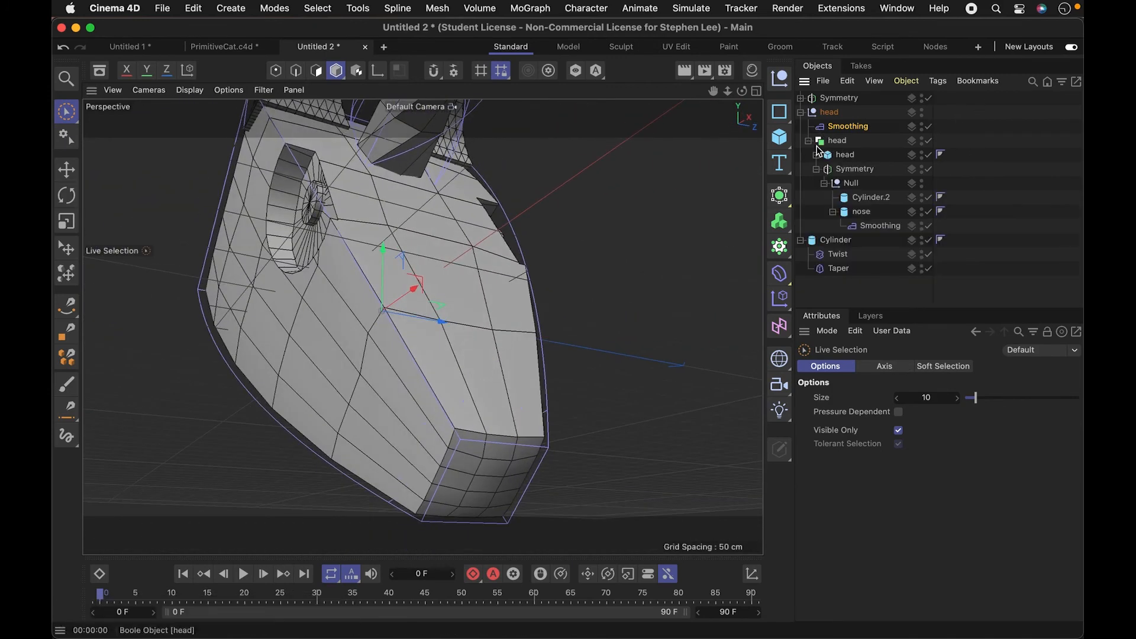
click(853, 185)
click(869, 201)
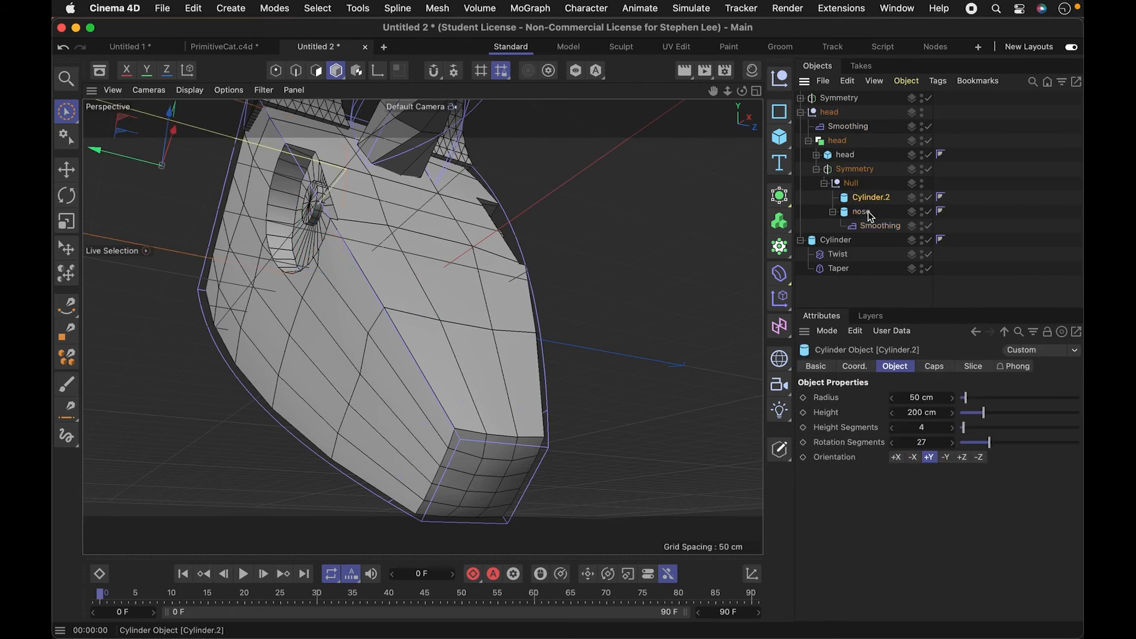
click(867, 213)
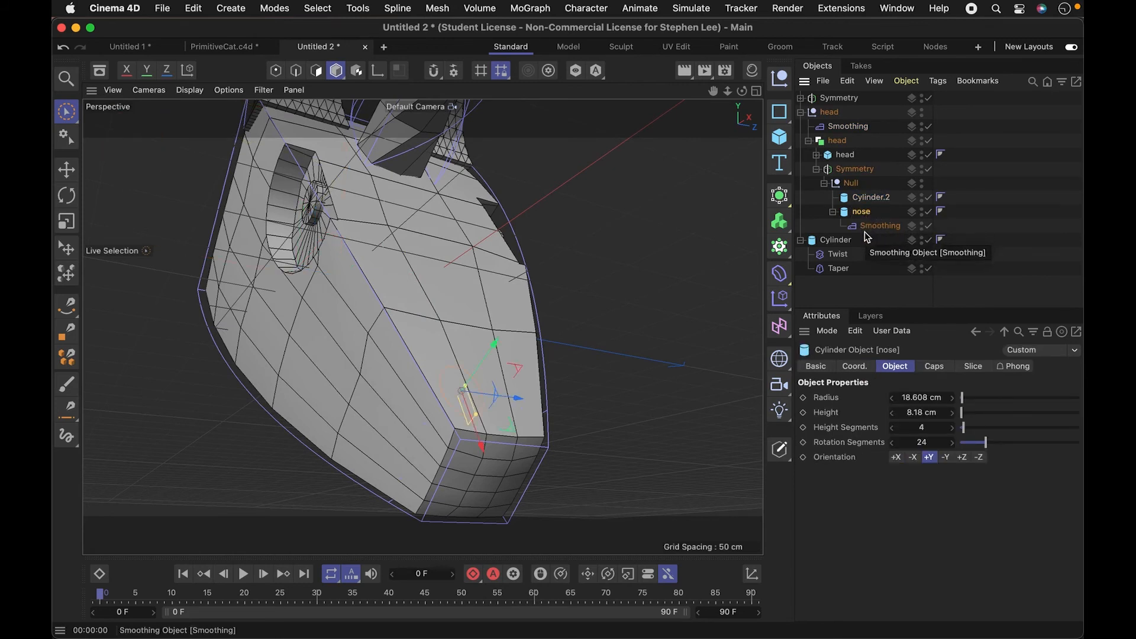
key(e)
key(e)
key(e)
key(e)
key(e)
drag(495, 349, 504, 331)
key(e)
key(e)
key(e)
key(e)
key(e)
key(e)
key(e)
key(e)
key(e)
key(e)
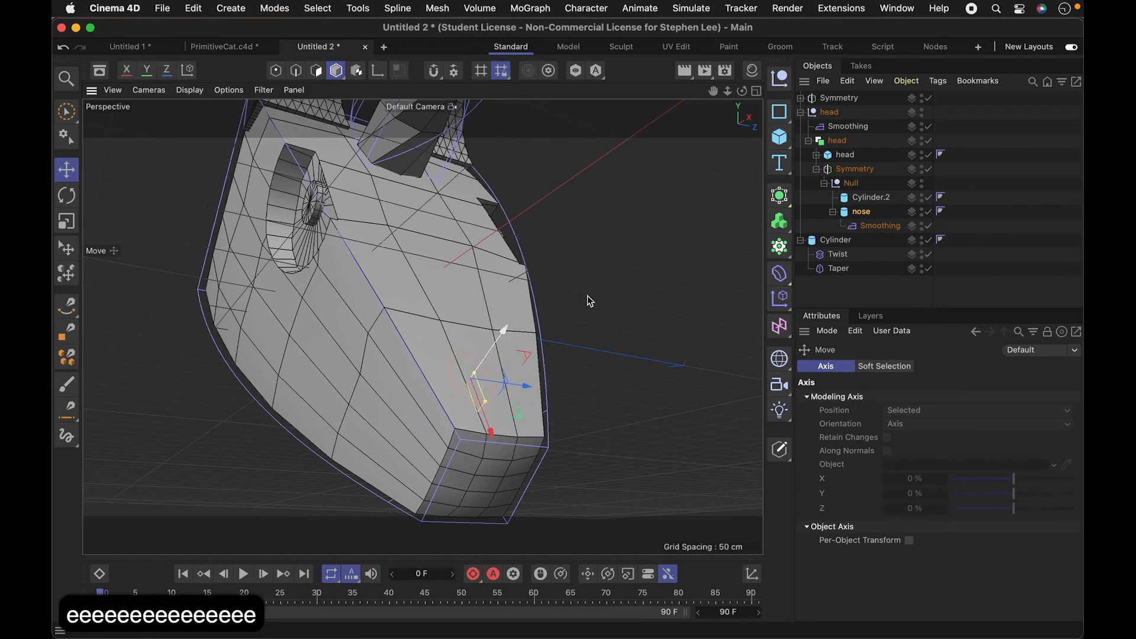
key(super+z)
key(super+z)
key(super+z)
Step: Reduce the head's Smoothing strength to 0% and move the deformer out of the head null
click(841, 129)
drag(842, 134, 840, 106)
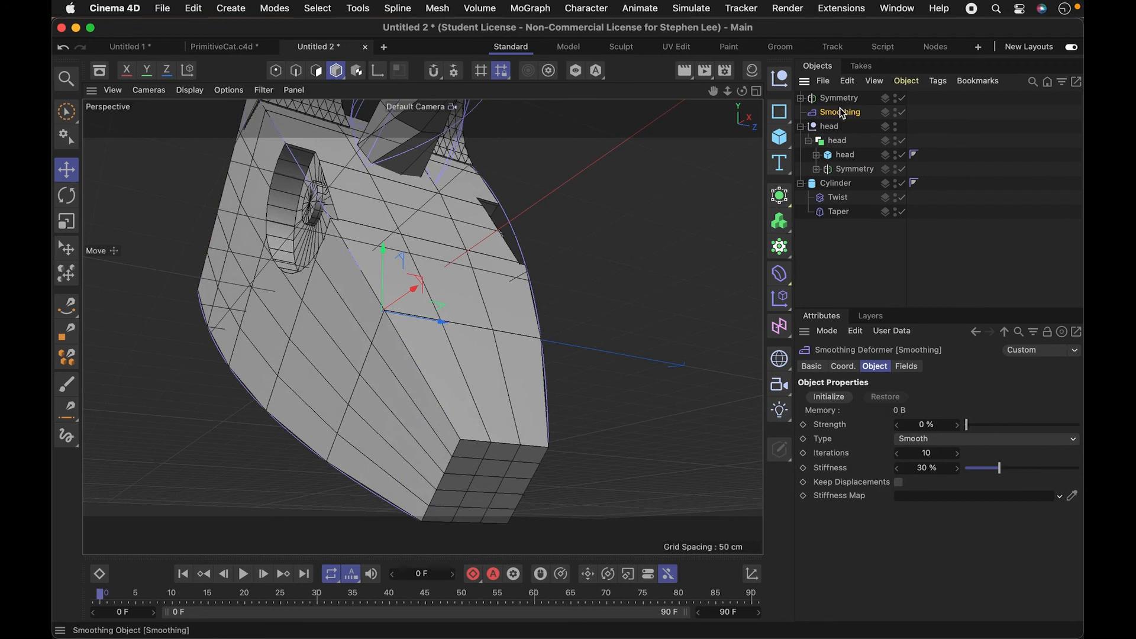
Step: Reposition the nose cylinder so that the mirrored nostrils cut into the top of the snout near its tip
click(843, 155)
click(826, 171)
click(816, 170)
click(865, 199)
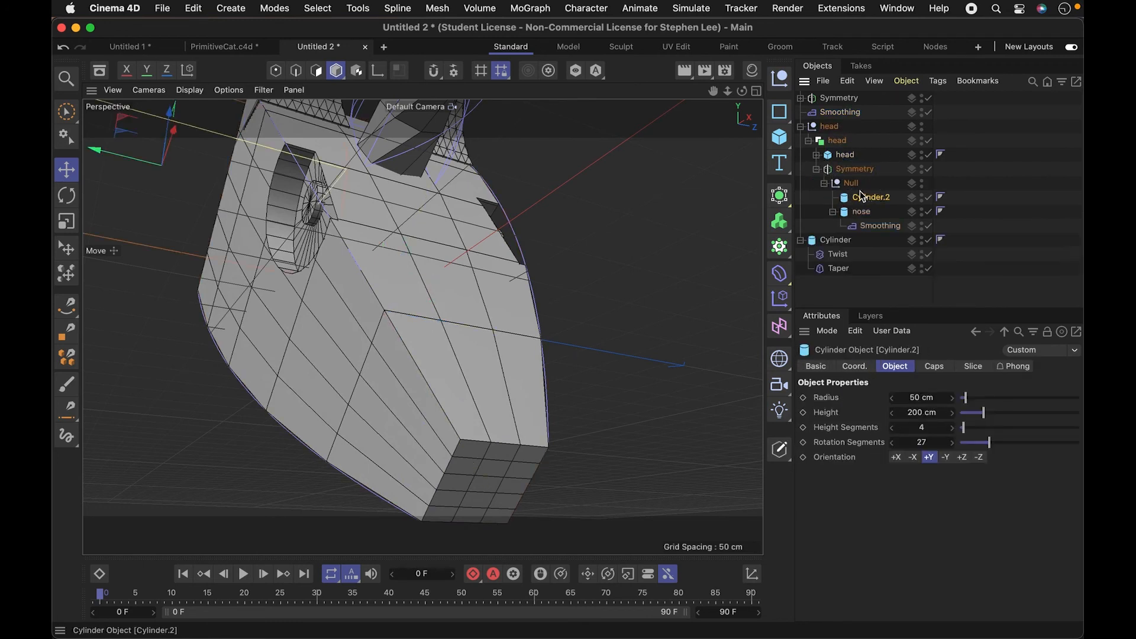
click(858, 212)
drag(462, 377, 488, 373)
key(3)
mouse_move(550, 392)
mouse_down()
mouse_move(504, 406)
mouse_move(495, 393)
mouse_move(570, 352)
mouse_move(583, 398)
mouse_move(555, 393)
mouse_move(562, 385)
mouse_up()
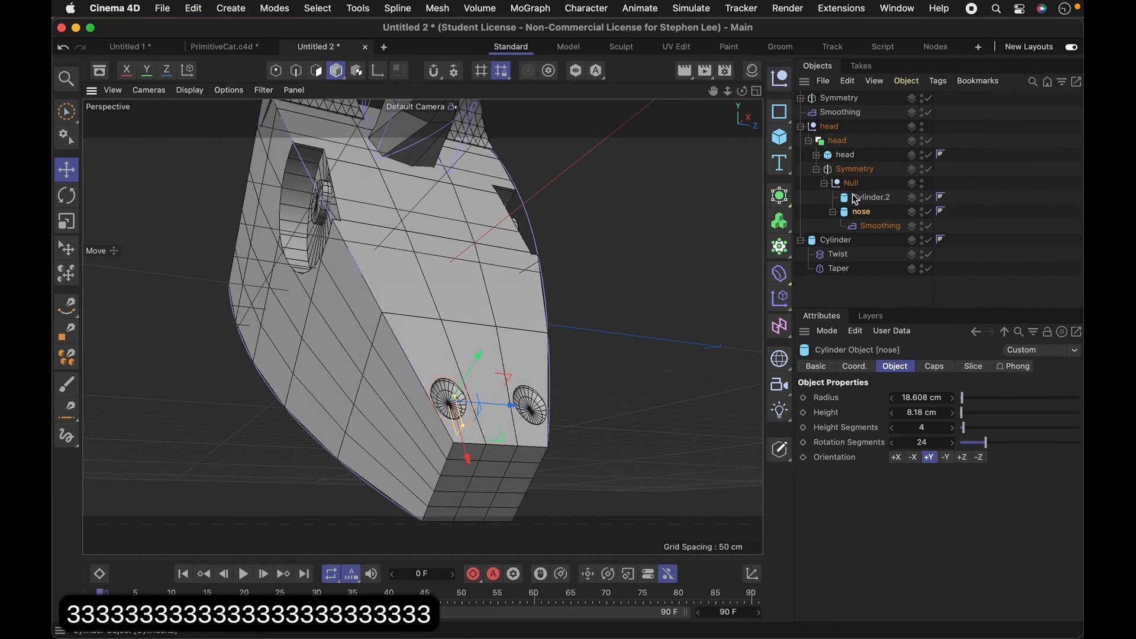
Step: Set the head cube's segments to 7 in X and 9 in Y
click(848, 156)
drag(996, 443, 1015, 462)
Step: Put the Smoothing deformer back above the Boole in the head null, set its strength to 18%, and check the whole head
drag(836, 110, 848, 154)
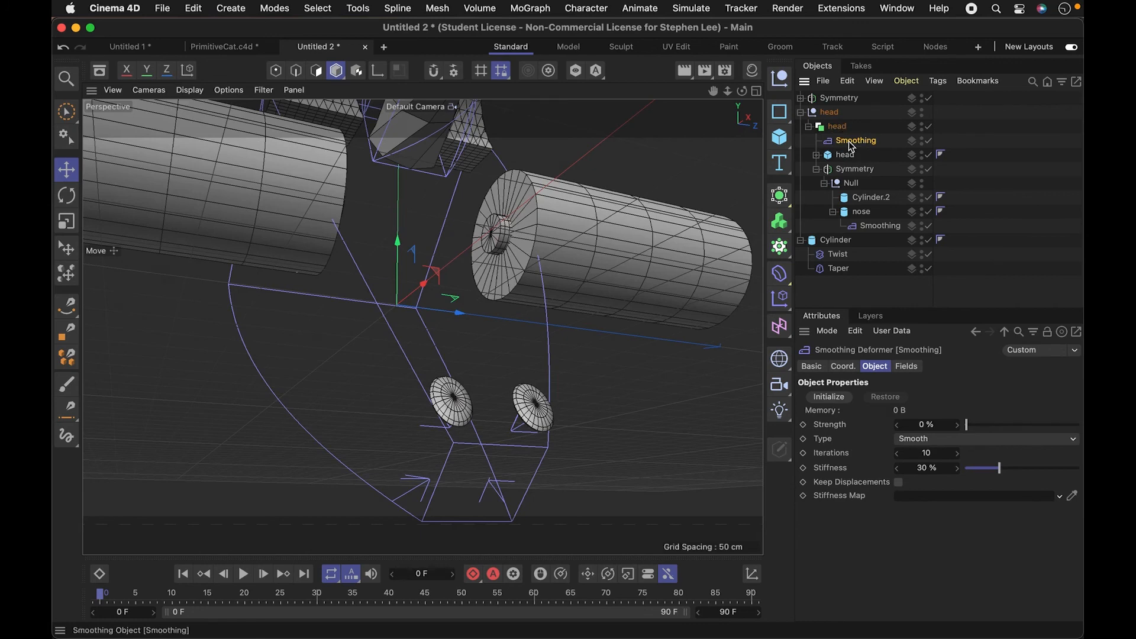
drag(855, 138, 834, 122)
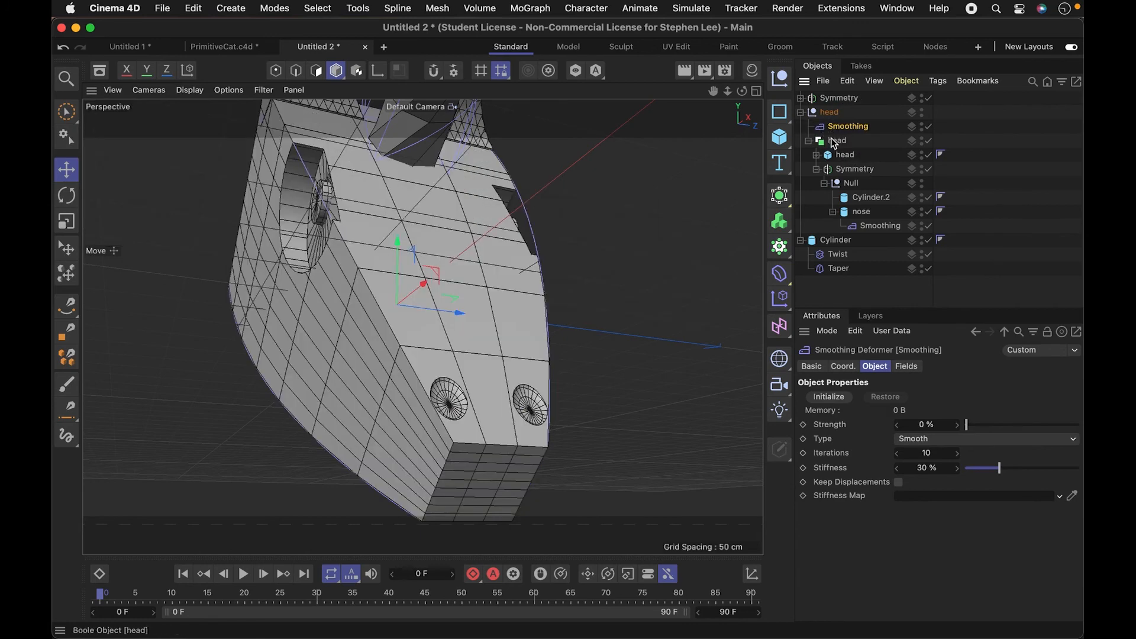
mouse_move(965, 425)
mouse_down()
mouse_move(995, 423)
mouse_move(985, 425)
mouse_up()
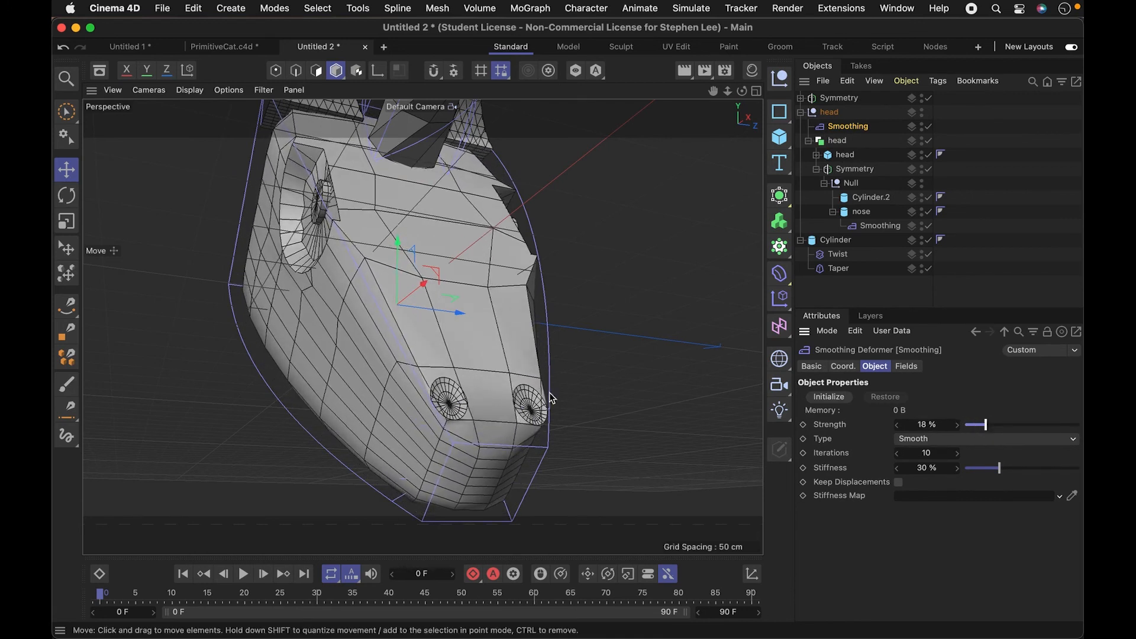
click(852, 156)
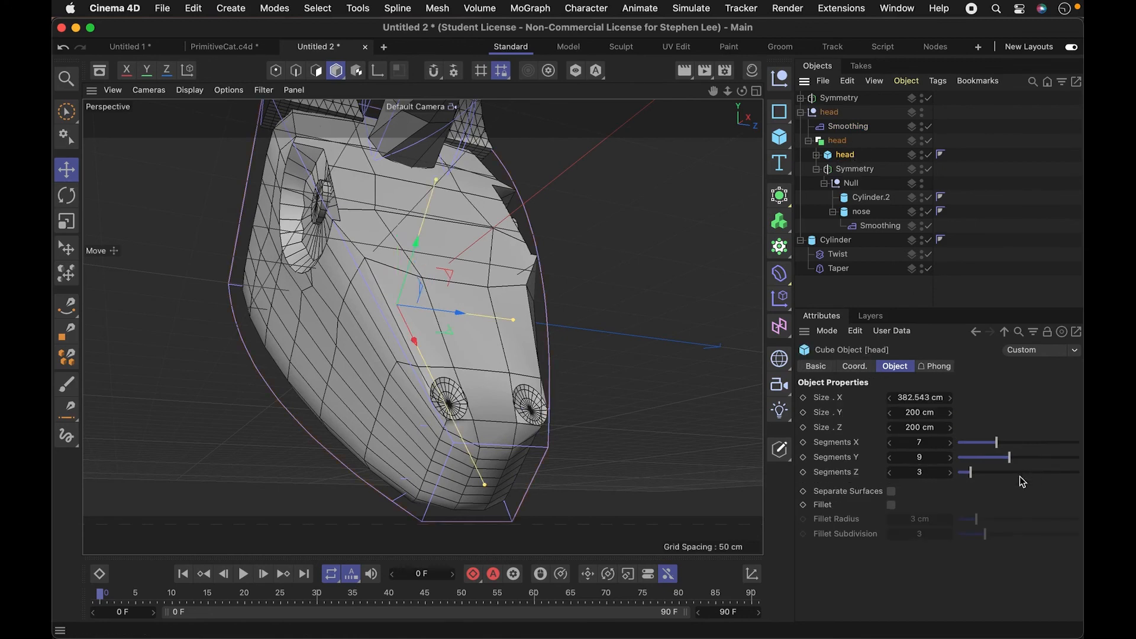
key(t)
drag(626, 429, 663, 433)
key(3)
mouse_move(445, 402)
mouse_down()
mouse_move(535, 376)
mouse_move(431, 400)
mouse_up()
Step: Copy the head's Smoothing deformer and place the copy under the ear pyramid, above its Bend deformer
click(848, 127)
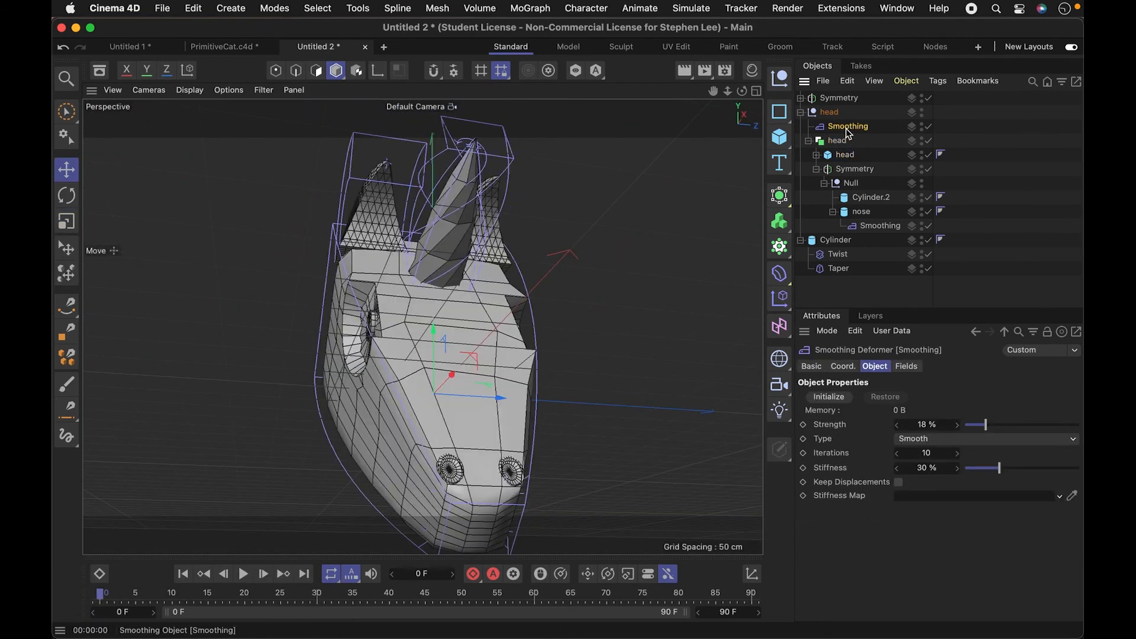
key(super+c)
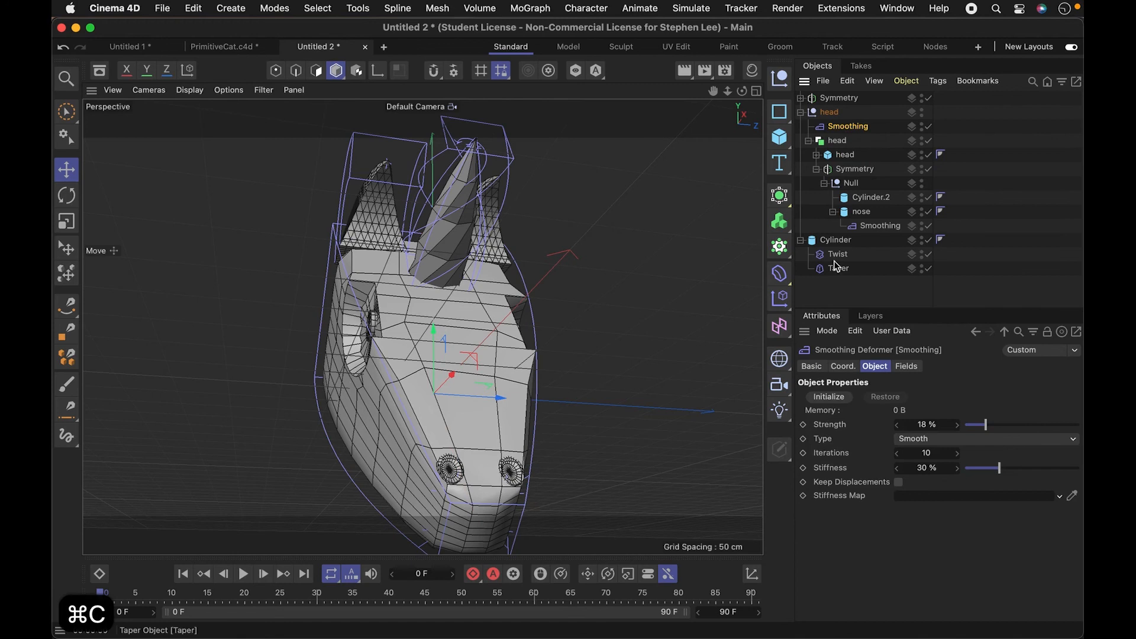
click(859, 212)
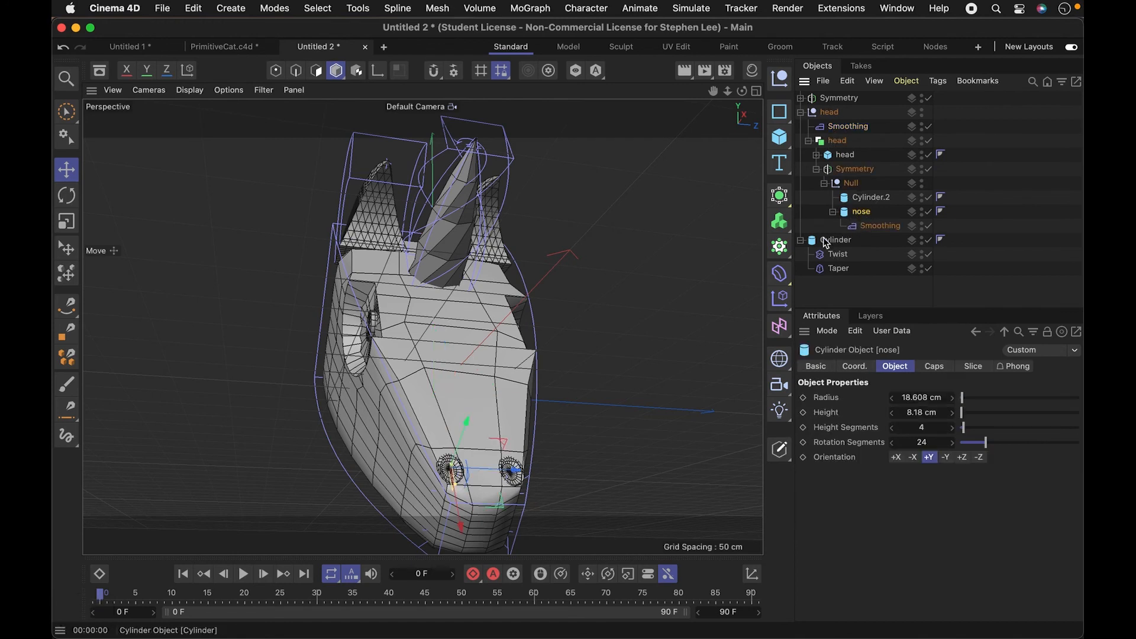
click(828, 240)
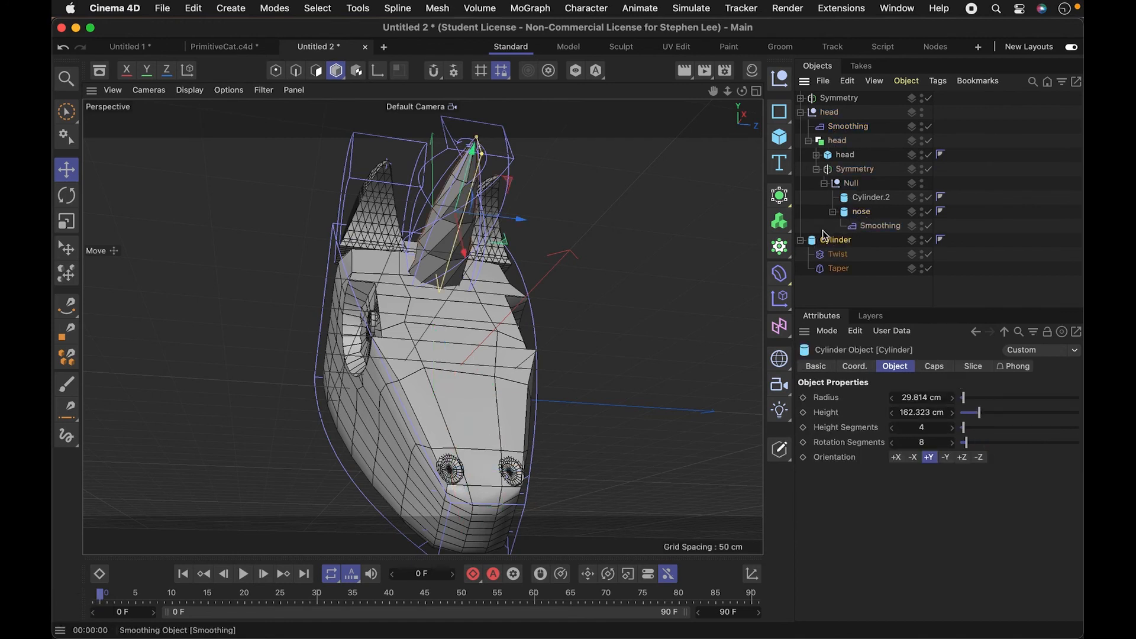
click(800, 98)
click(842, 127)
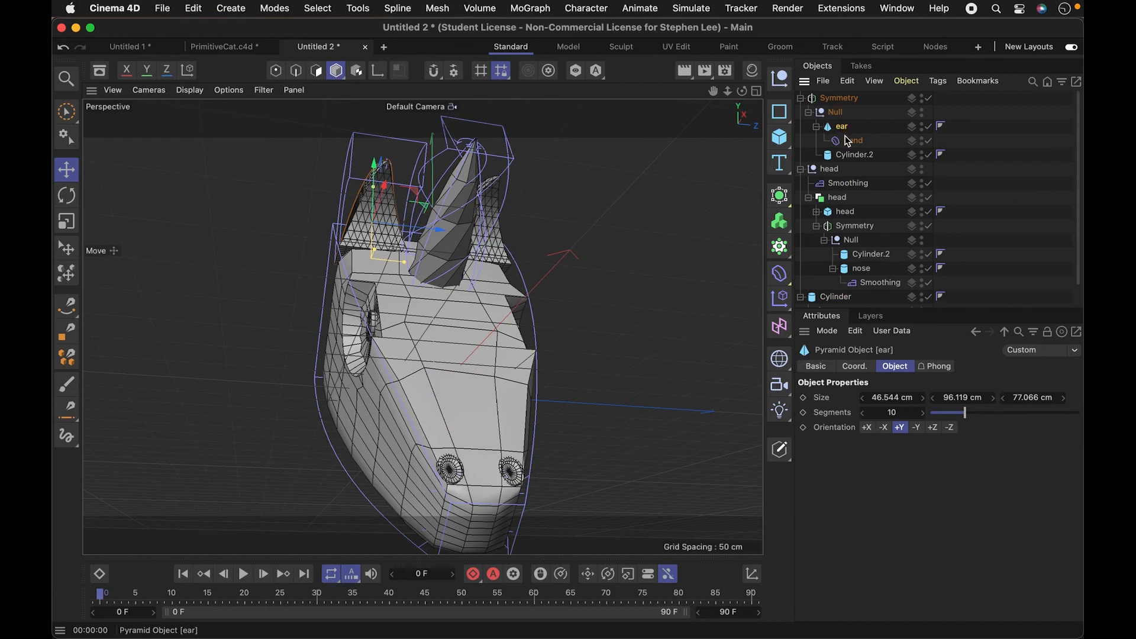
key(super+v)
drag(845, 98, 857, 152)
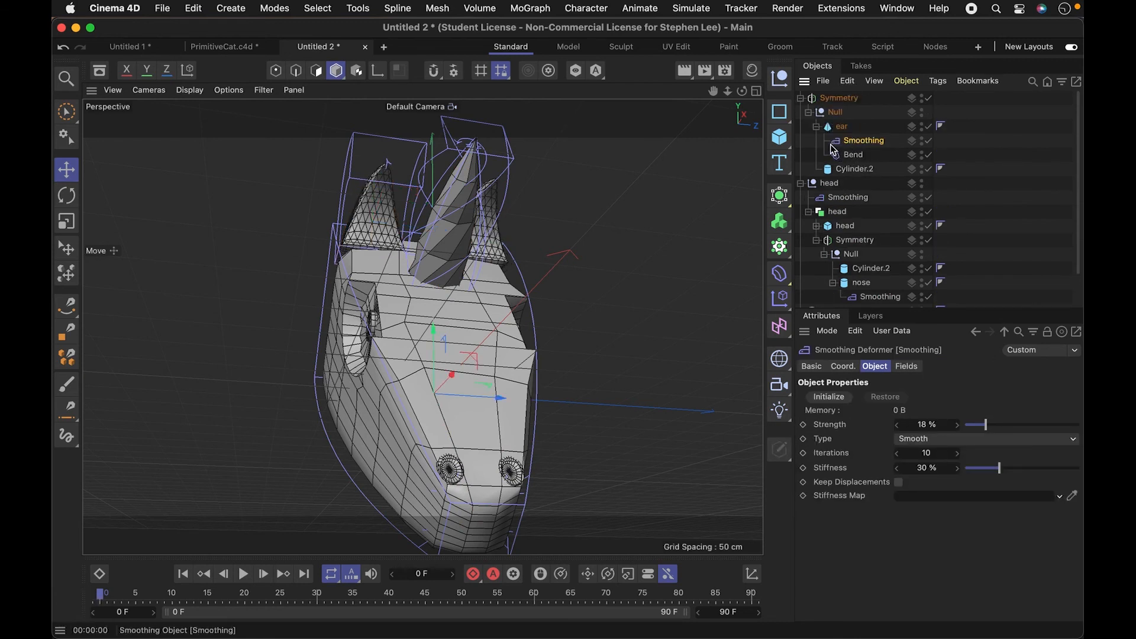
Step: Set the ear's Smoothing deformer strength to 27% and check the ears from the side
drag(996, 425, 997, 425)
key(3)
drag(407, 272, 540, 252)
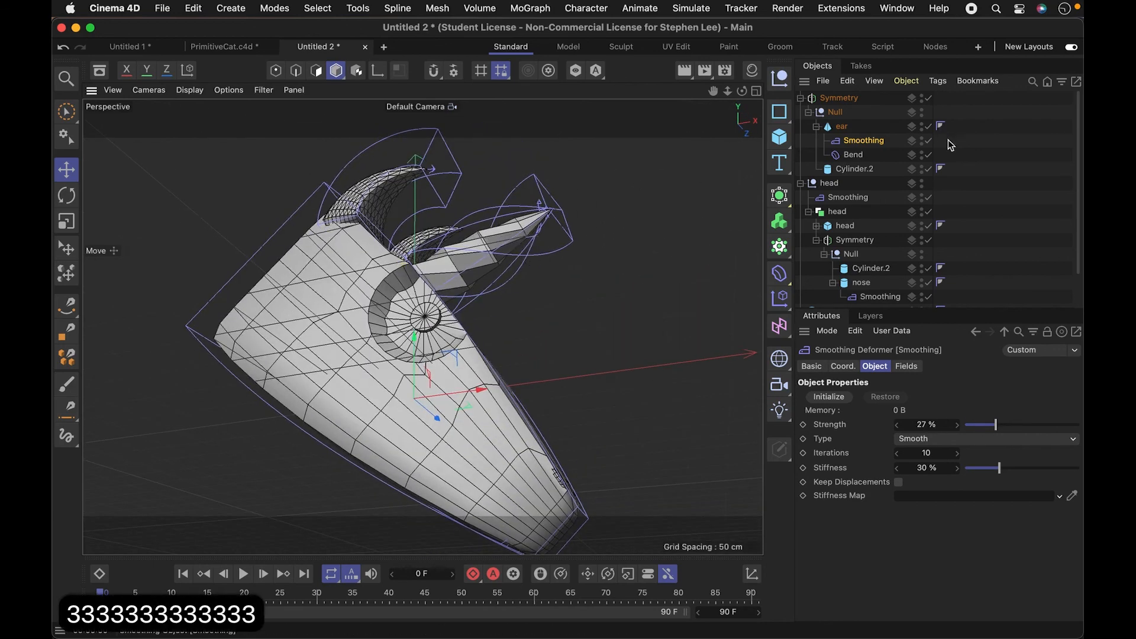
Step: Select the ear pyramid, raise it slightly on top of the head, and check its placement from the front
click(841, 126)
drag(360, 162, 362, 156)
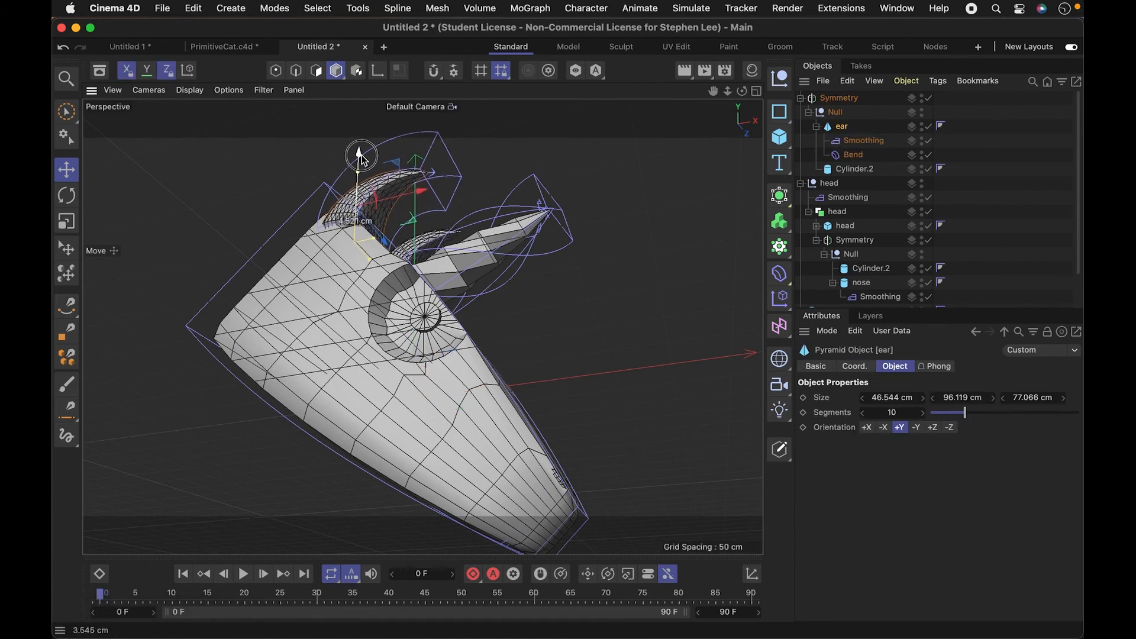
key(3)
mouse_move(450, 273)
mouse_down()
mouse_move(312, 279)
mouse_move(454, 258)
mouse_up()
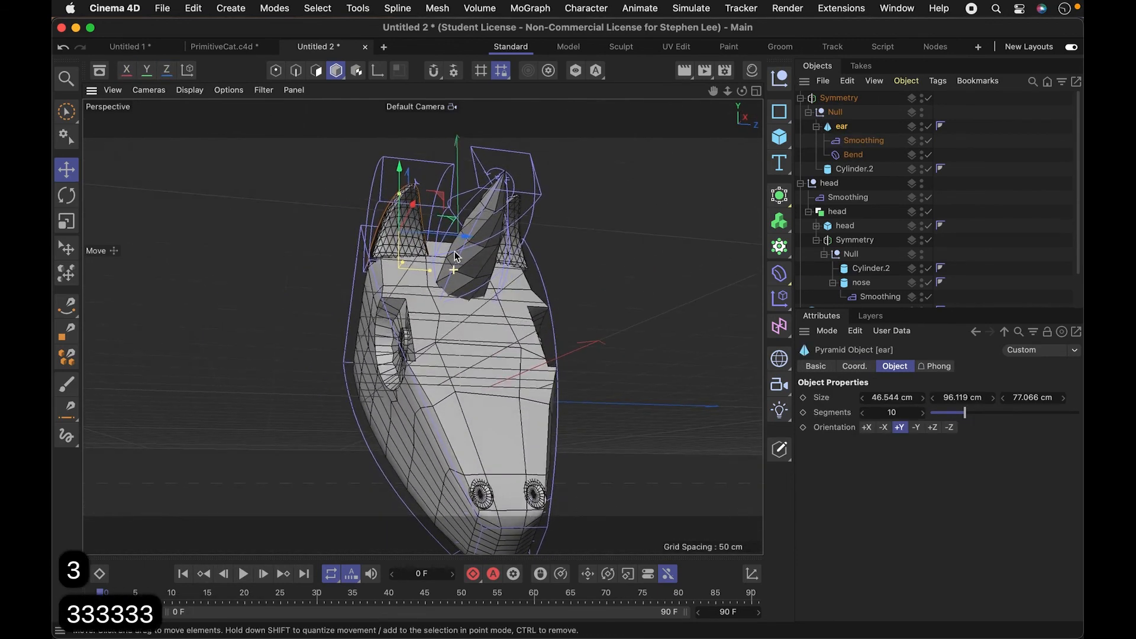
Step: Make the ear pyramid narrower across the head and shift it slightly sideways toward the horn
key(e)
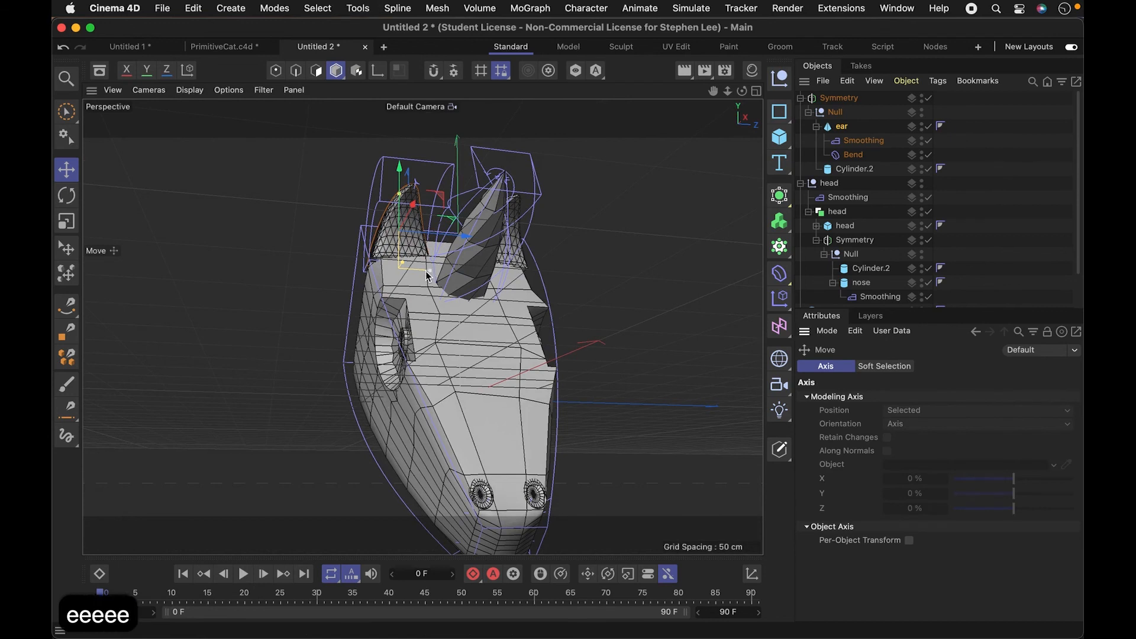
drag(428, 272, 424, 272)
drag(445, 234, 449, 233)
Step: Tilt the ear pyramid slightly outward and adjust its position on top of the head
key(r)
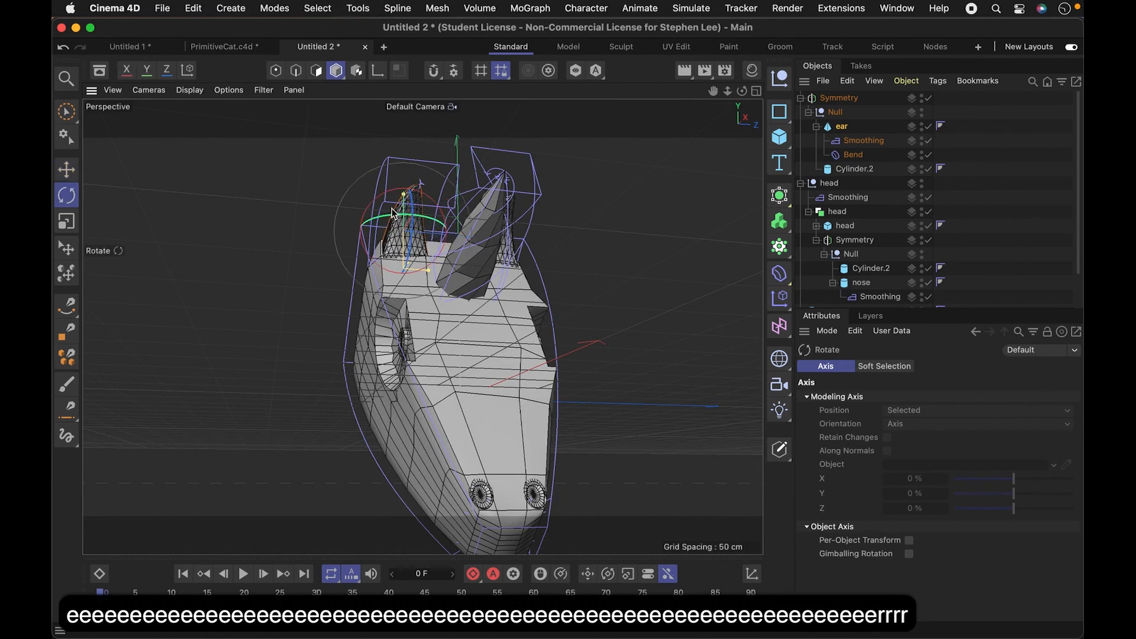
drag(376, 200, 370, 209)
key(e)
drag(459, 227, 456, 232)
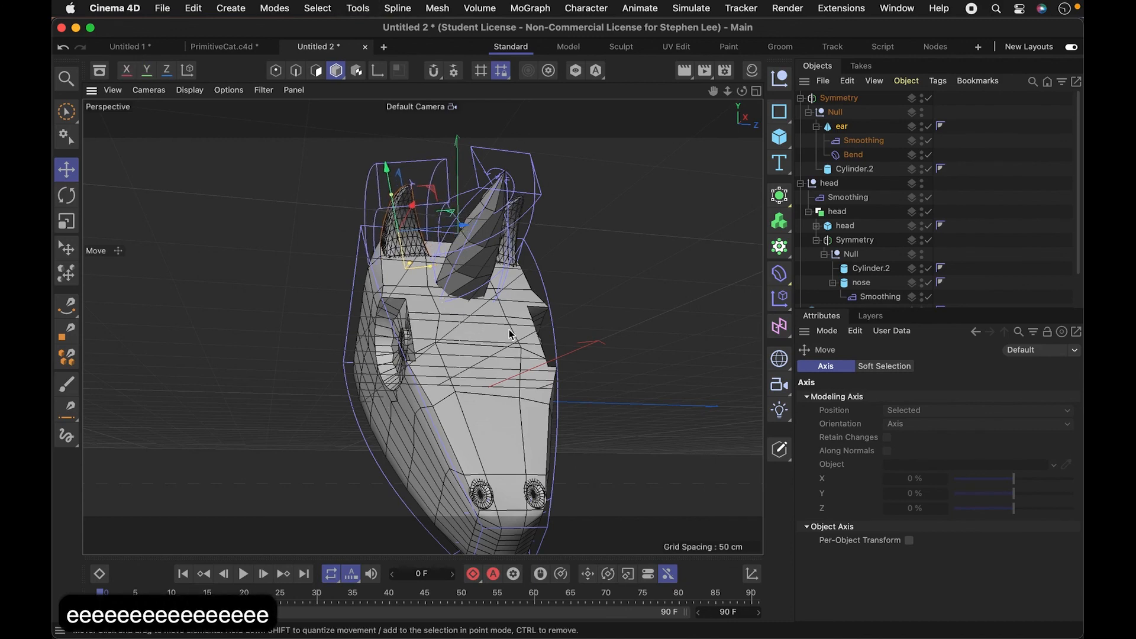
Step: Reframe the head and display it in Gouraud Shading without lines to check the smoothed surface
key(1)
drag(529, 334, 490, 306)
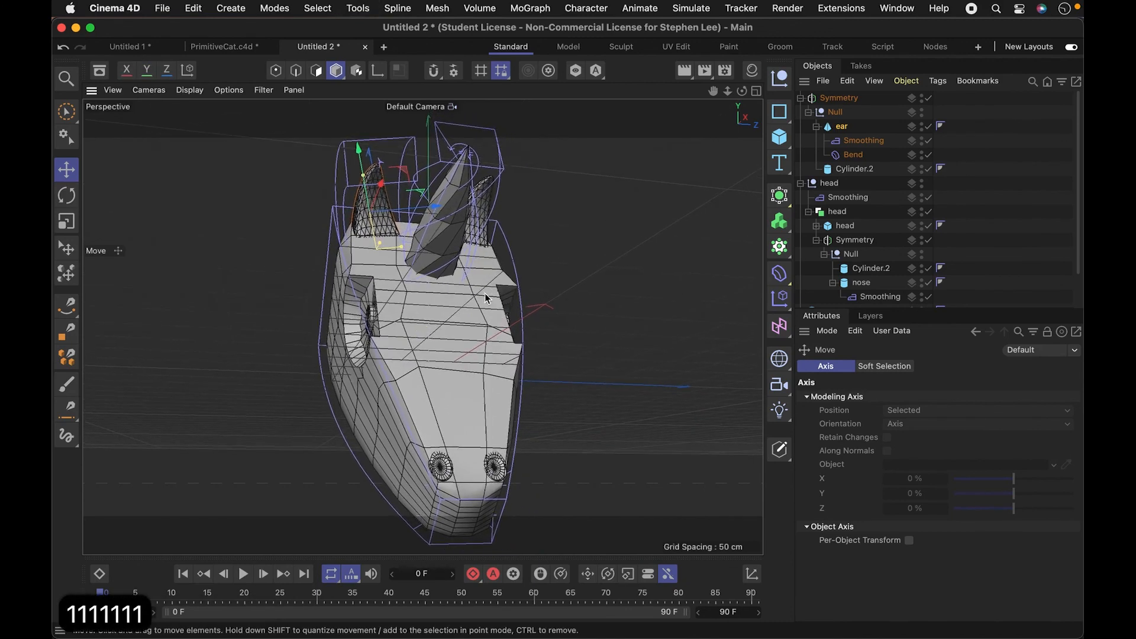
click(196, 93)
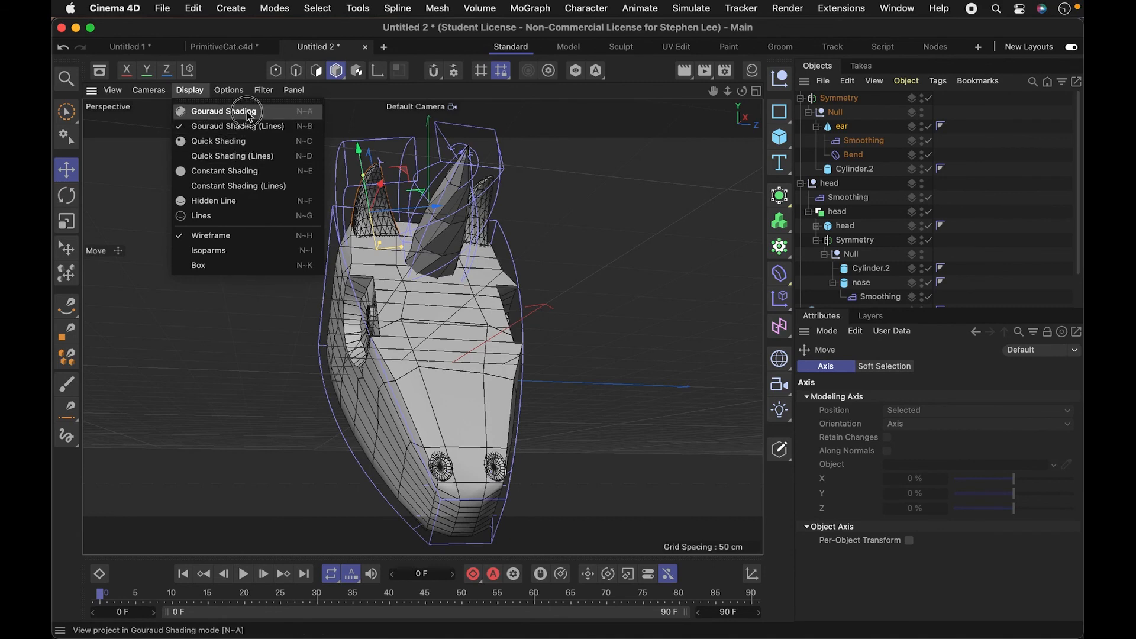
click(225, 112)
key(3)
mouse_move(473, 393)
mouse_down()
mouse_move(499, 375)
mouse_move(477, 383)
mouse_up()
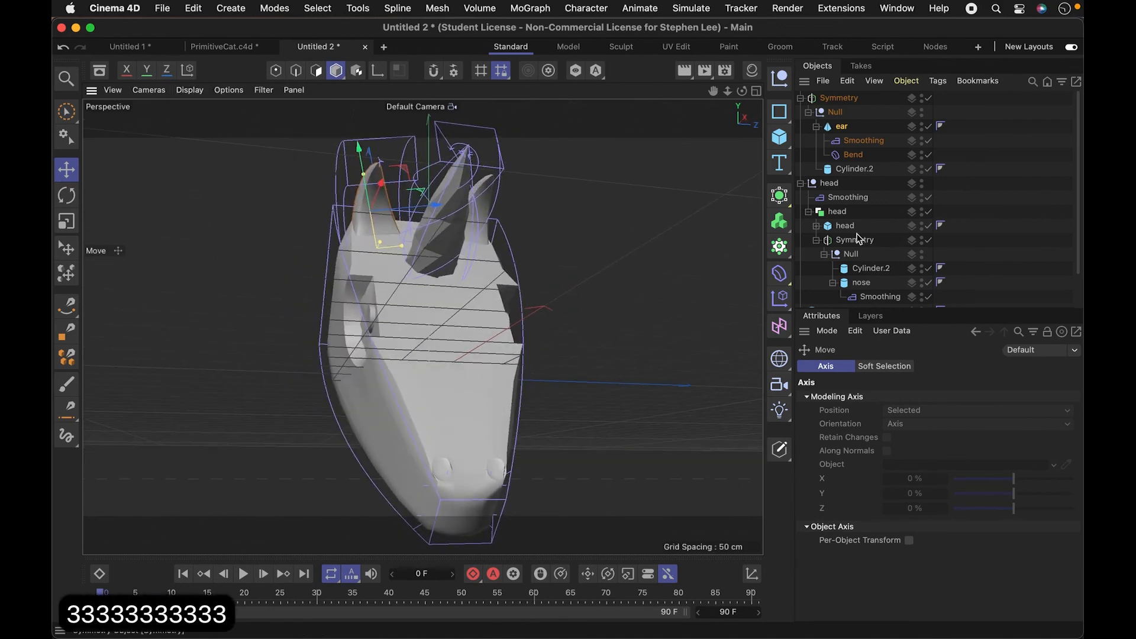
Step: Select the nose cylinder, render a preview of the view, and examine the nostrils up close from the front
scroll(860, 236, down, 3)
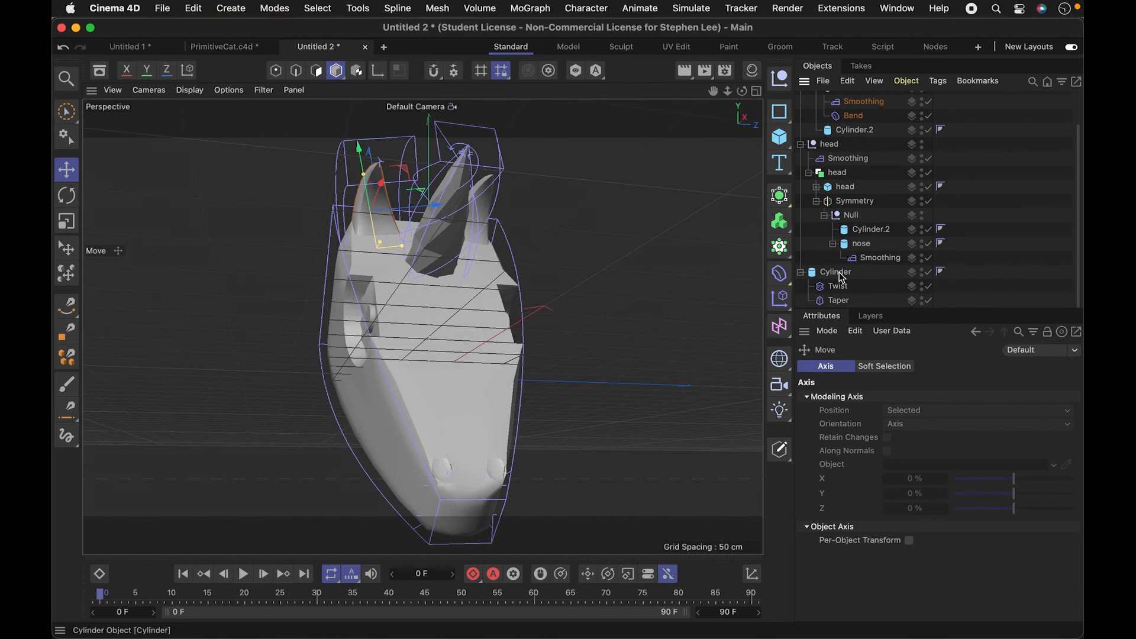
click(835, 273)
click(861, 244)
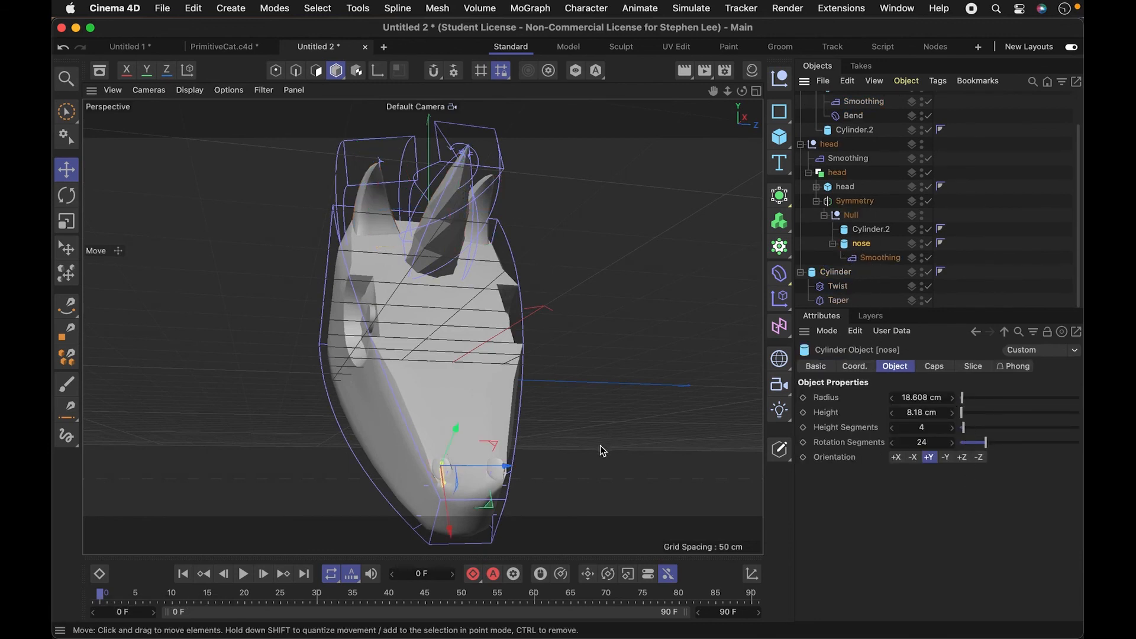
key(super+r)
drag(506, 435, 509, 383)
key(1)
key(3)
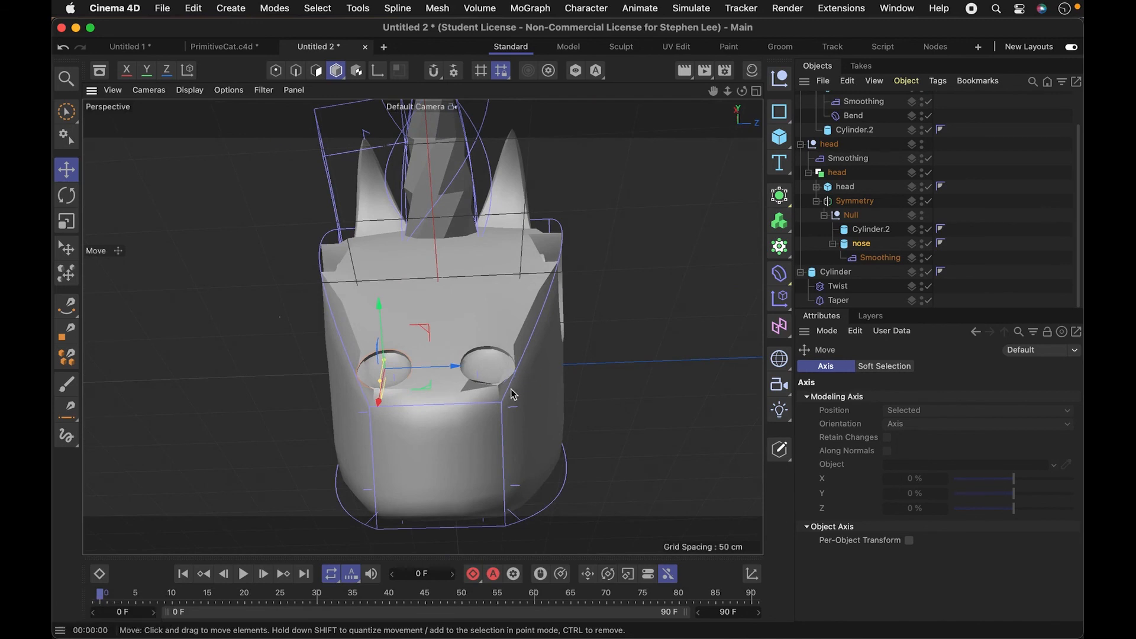
Step: Move the nose cylinder closer to the snout's centre line and slightly deeper into the surface
click(859, 244)
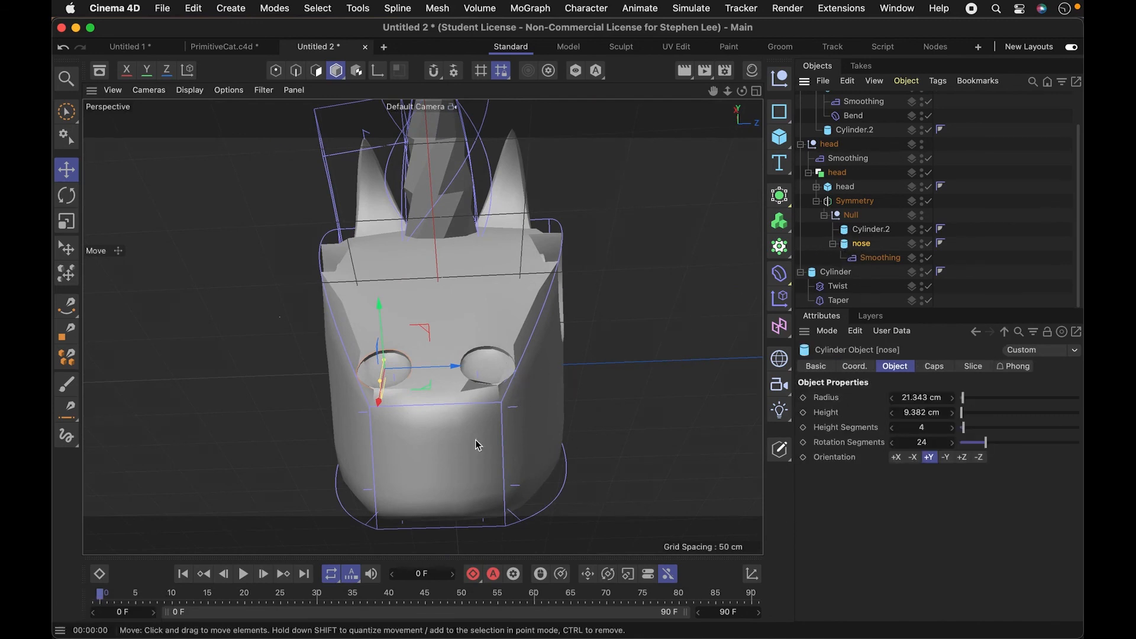
key(e)
key(e)
key(e)
key(e)
key(e)
key(e)
key(e)
key(e)
key(e)
key(e)
key(e)
key(e)
key(e)
key(e)
key(e)
key(e)
key(e)
key(e)
key(e)
key(e)
key(e)
key(e)
key(e)
key(e)
key(e)
key(e)
drag(433, 371, 451, 369)
key(e)
key(e)
key(e)
key(e)
key(e)
key(e)
key(e)
key(e)
key(e)
key(e)
key(e)
key(e)
key(e)
key(e)
key(e)
key(e)
key(e)
key(e)
key(e)
key(e)
mouse_move(397, 325)
mouse_down()
mouse_move(395, 313)
mouse_move(396, 327)
mouse_up()
key(e)
key(e)
key(e)
key(e)
key(e)
key(e)
key(e)
key(e)
key(e)
key(e)
key(e)
key(e)
key(e)
key(e)
key(e)
key(e)
key(e)
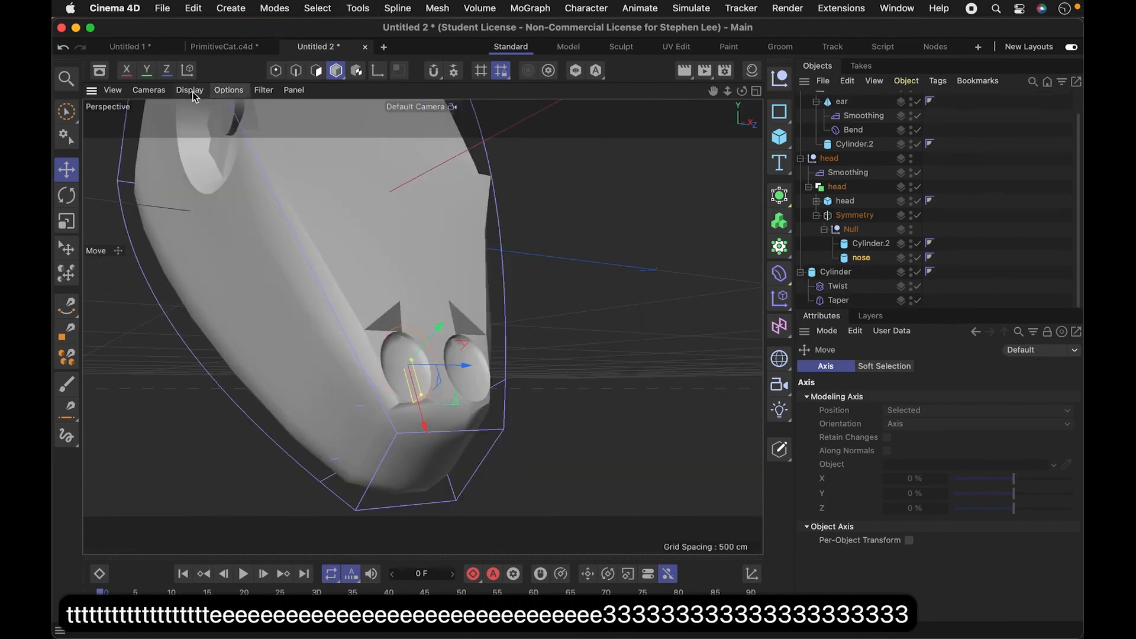
Step: Display the model in Gouraud Shading (Lines) and examine the mesh around the nostrils and snout
click(193, 92)
click(198, 123)
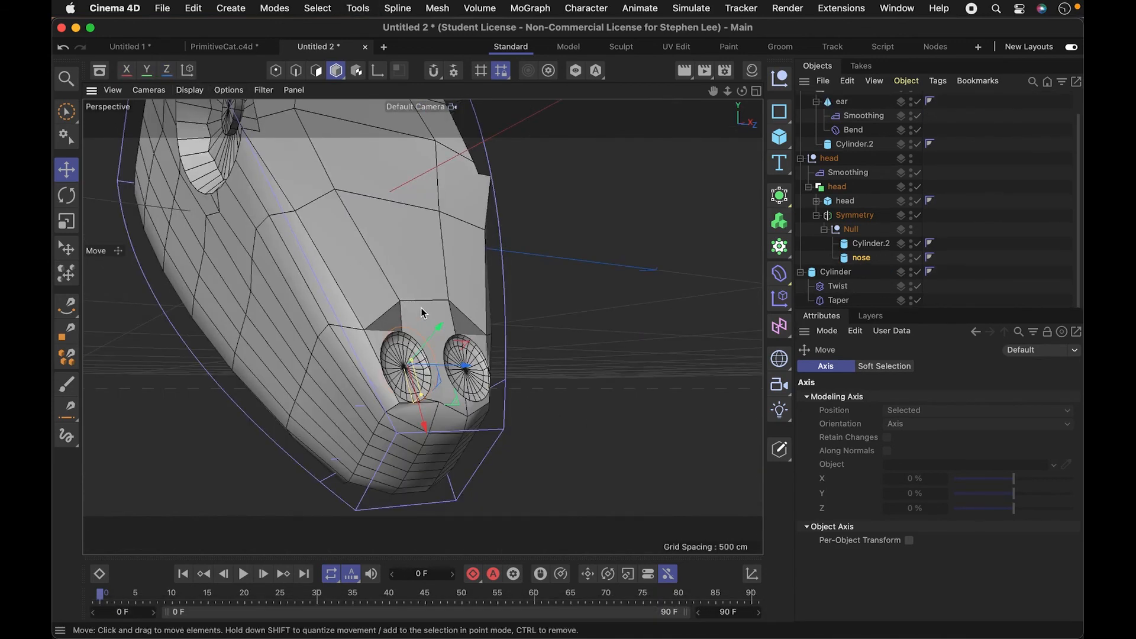
key(3)
key(3)
key(3)
key(3)
key(3)
key(3)
key(3)
key(3)
key(3)
key(3)
key(3)
drag(439, 331, 497, 363)
key(1)
key(1)
key(1)
key(3)
key(3)
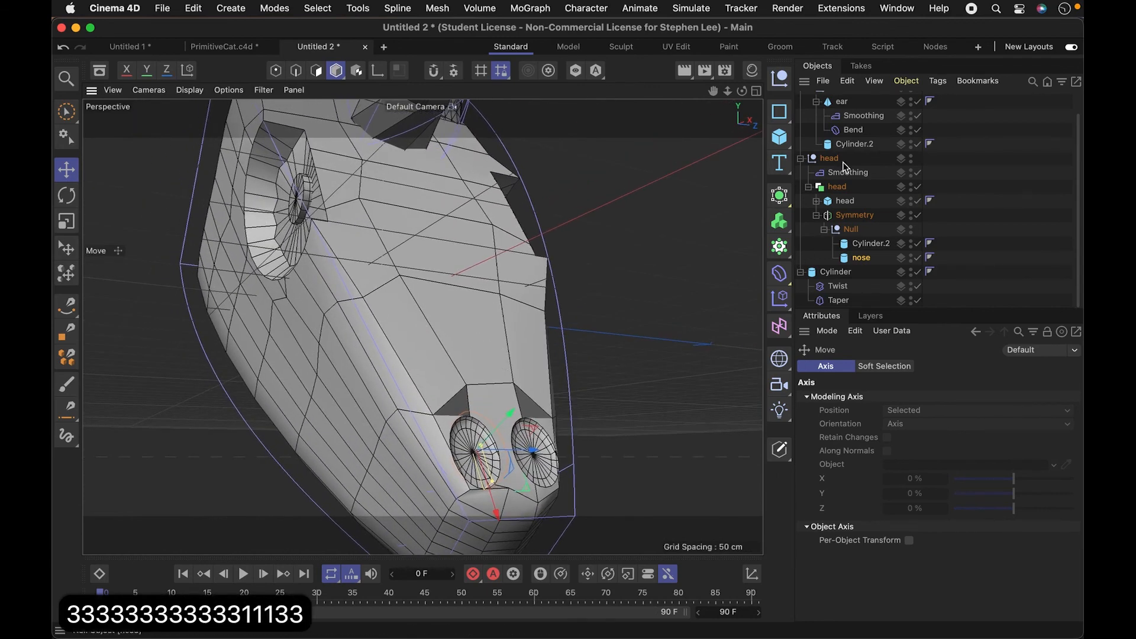
Step: Set the head cube's segments to 6 in Z and 11 in X
click(844, 201)
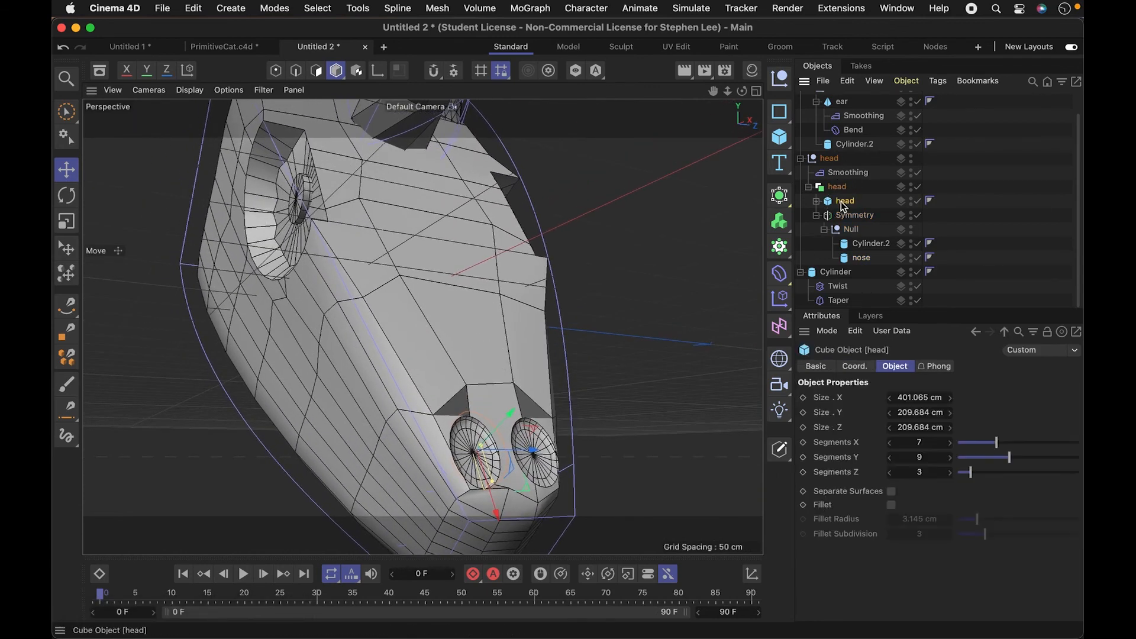
click(977, 473)
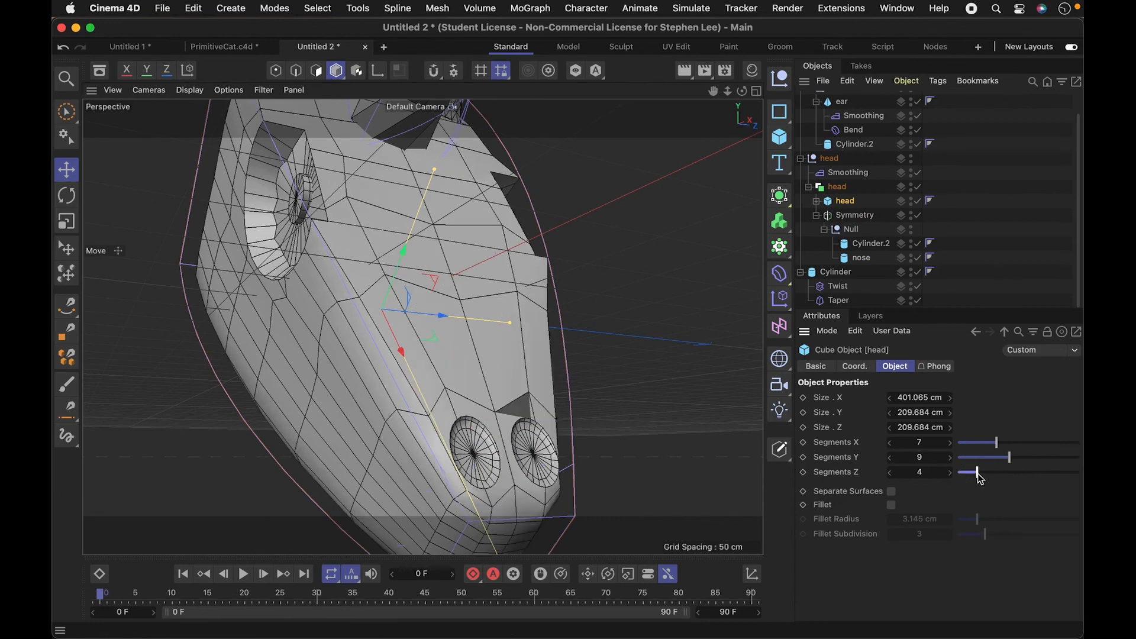
drag(986, 476, 1021, 442)
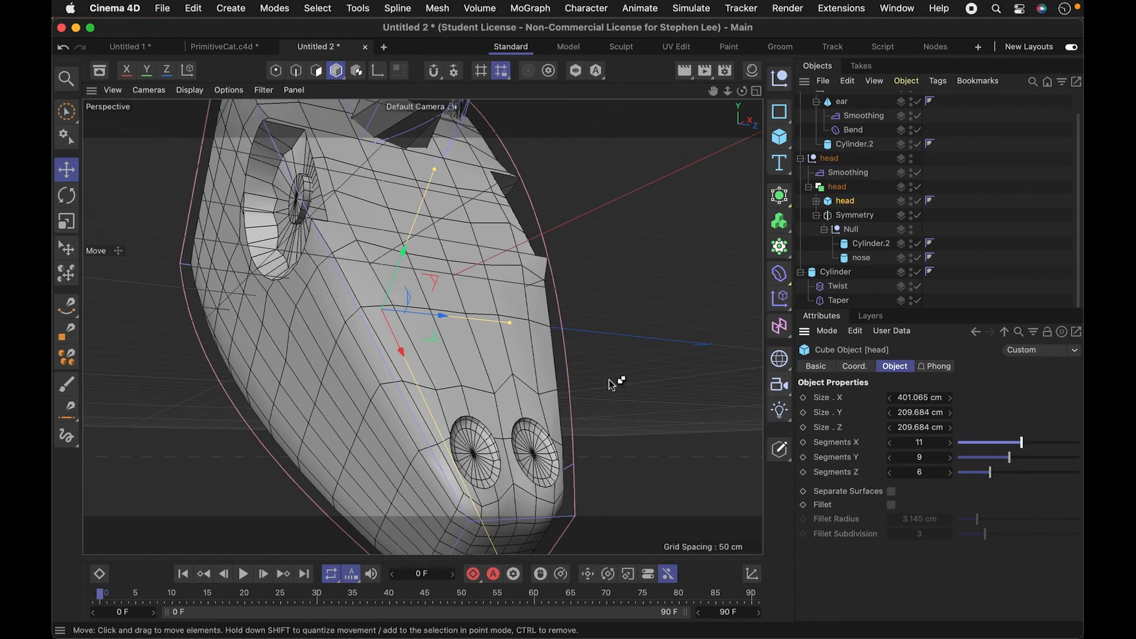
Step: Render previews of the snout close up and of the whole head from the side
key(super+r)
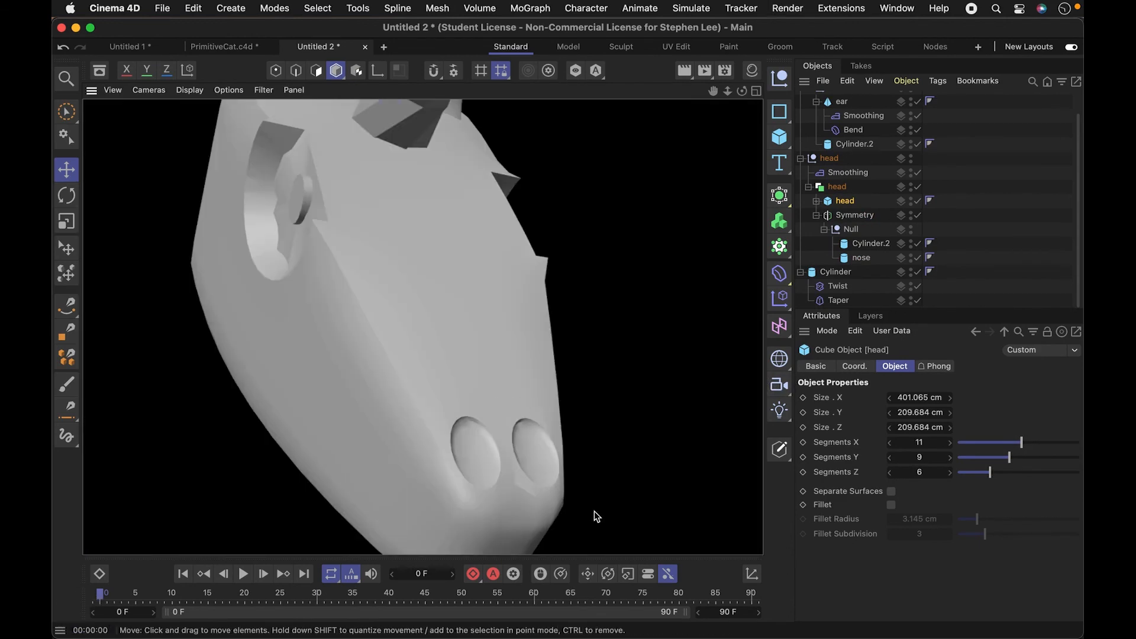
key(3)
drag(558, 482, 517, 371)
key(super+r)
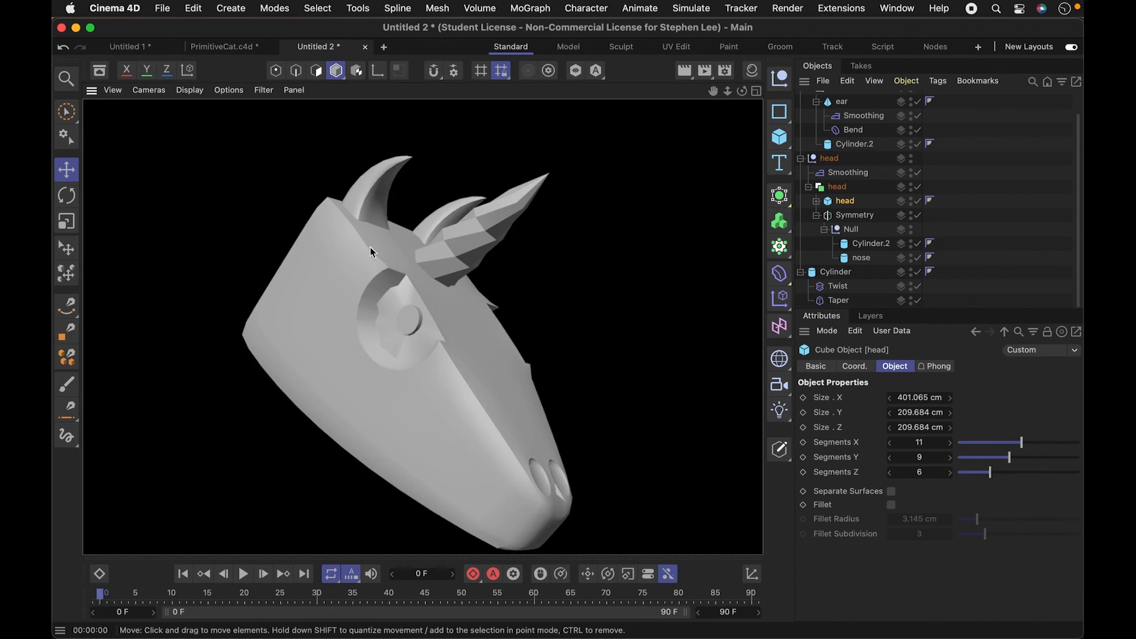
Step: Switch the viewport back to Gouraud Shading without lines and examine the finished head from the front and other side
click(189, 90)
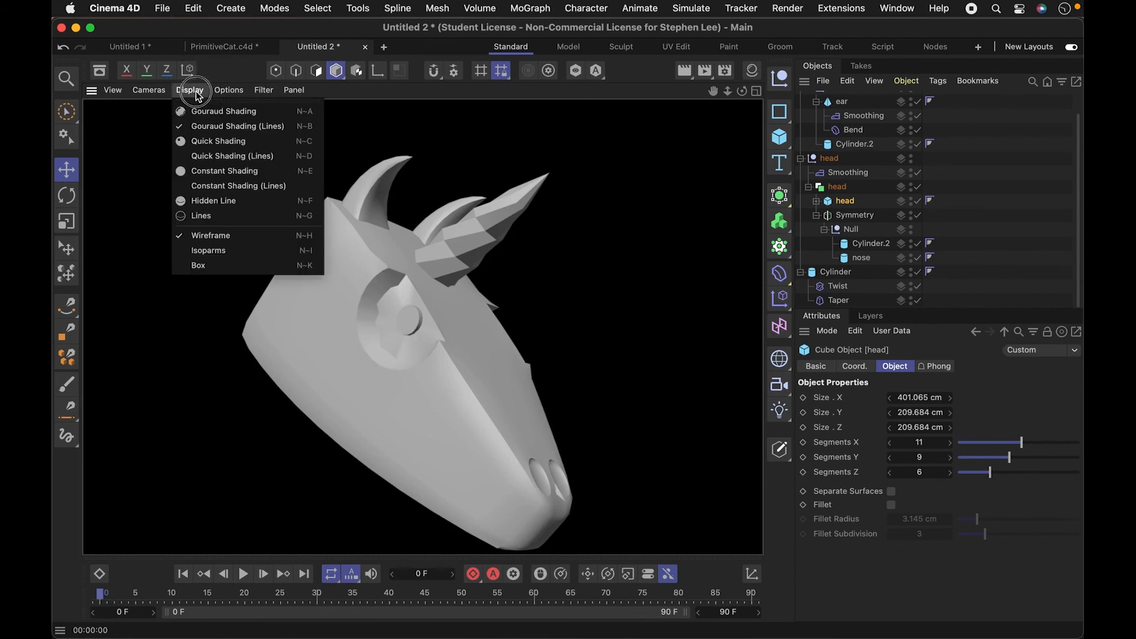
click(294, 123)
key(3)
drag(505, 362, 519, 317)
key(1)
key(3)
mouse_move(538, 370)
mouse_down()
mouse_move(567, 332)
mouse_move(608, 381)
mouse_move(540, 392)
mouse_move(419, 382)
mouse_move(544, 385)
mouse_up()
key(2)
key(2)
key(1)
key(1)
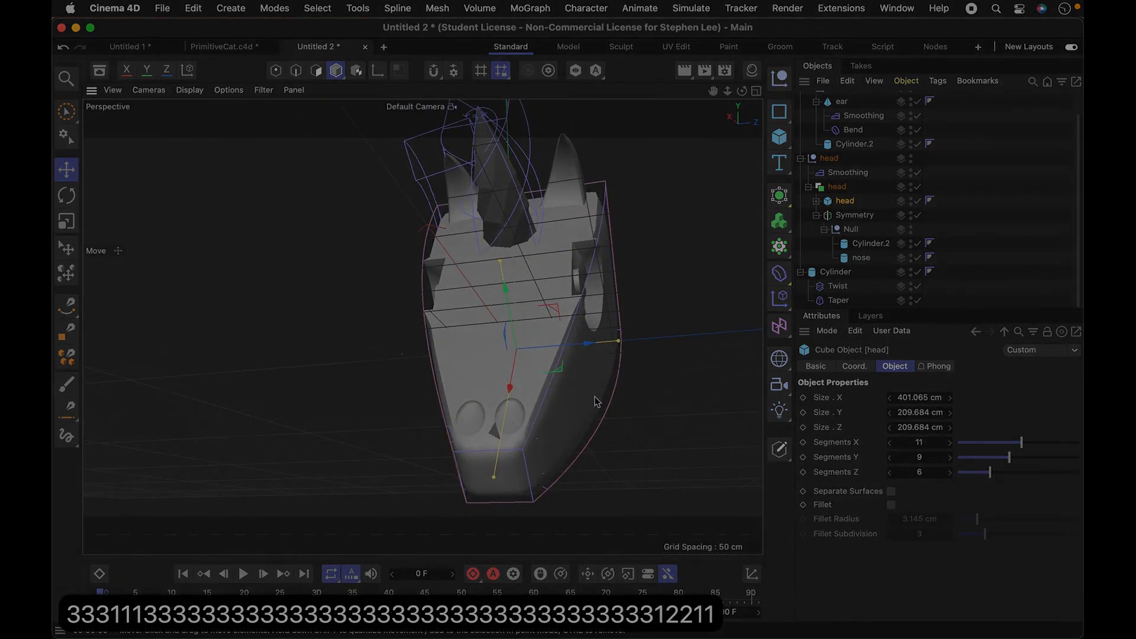